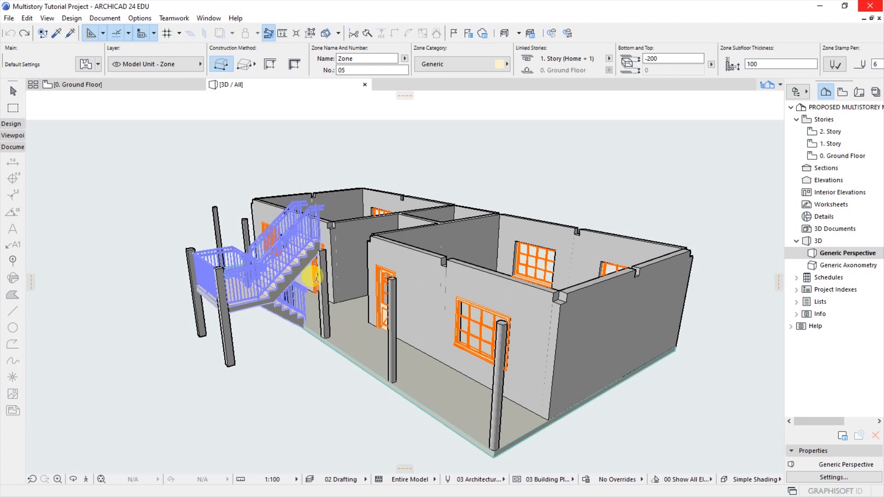
- On the ground floor plan, reduce the stamp text font size of the Clasroom 01 and Classroom 02 zones together
click(100, 85)
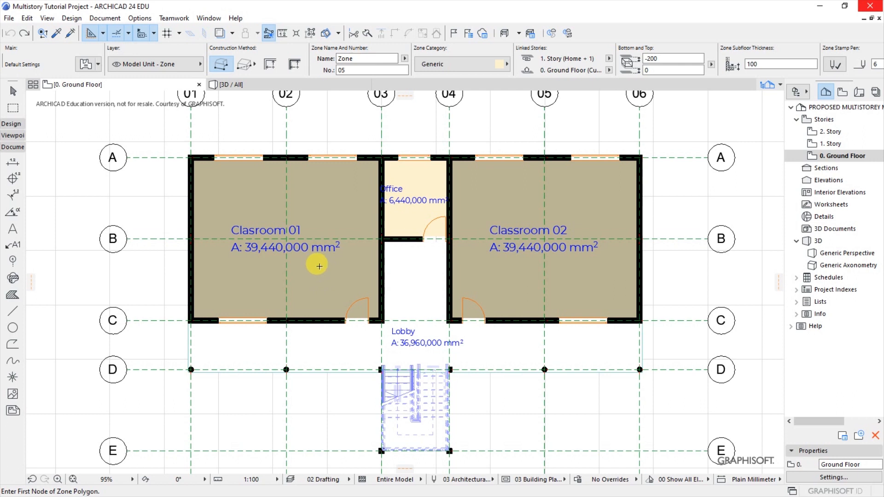
key(shift)
shift+click(308, 251)
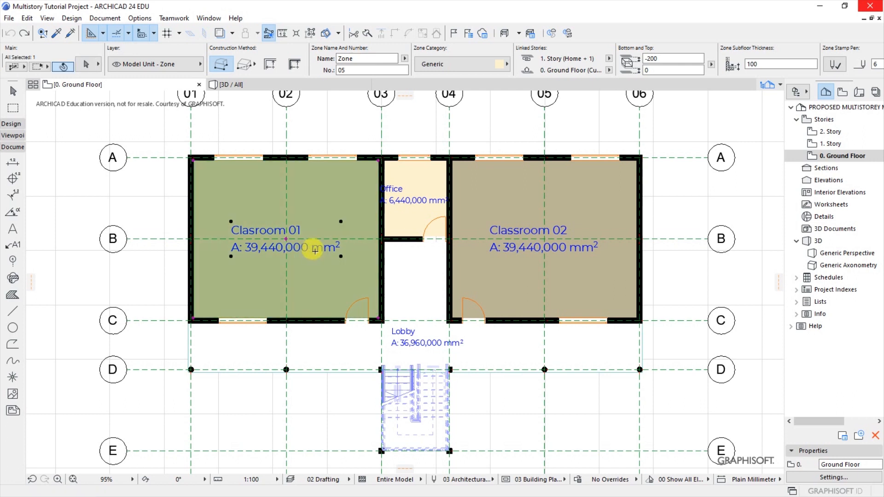
shift+click(500, 254)
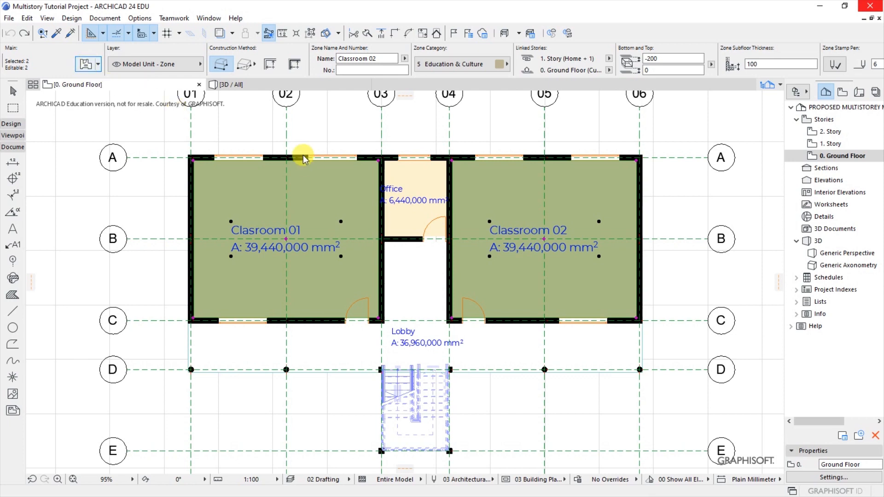
key(ctrl+t)
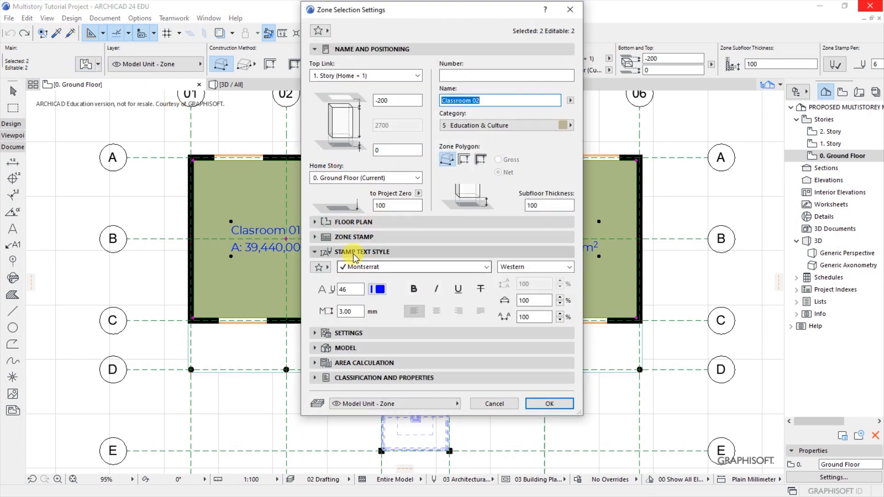
click(364, 51)
click(357, 96)
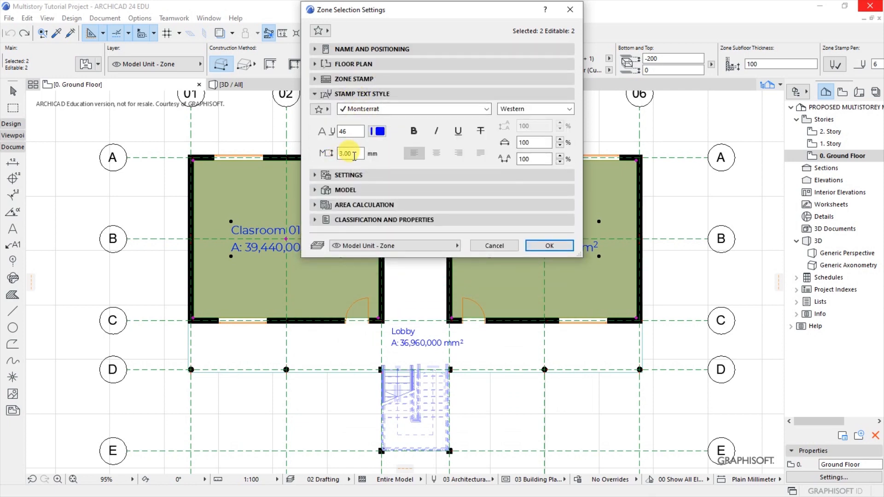
drag(352, 155, 324, 158)
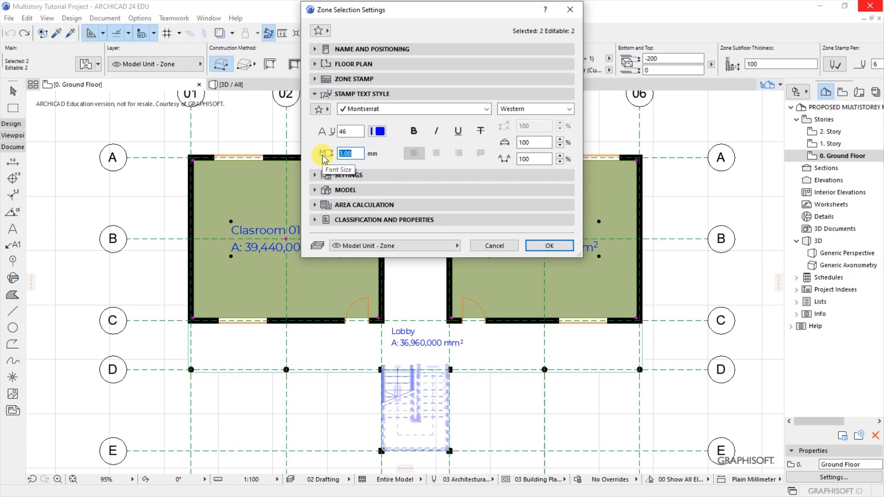
click(549, 245)
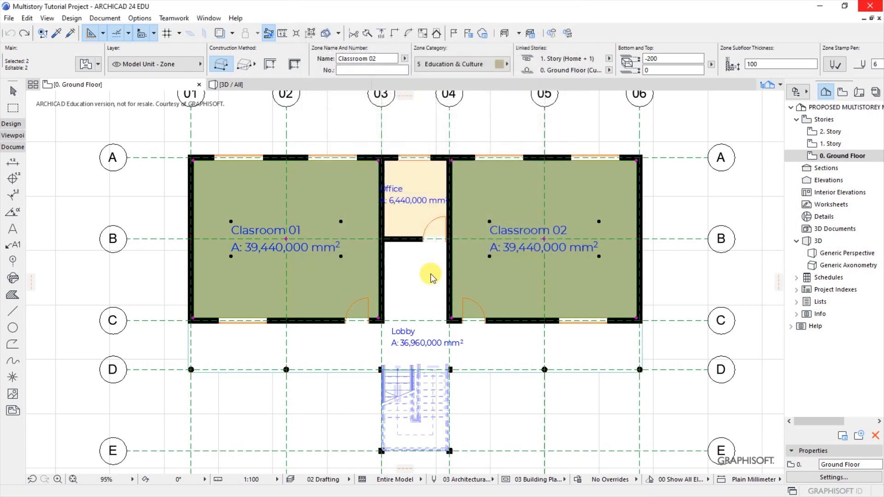
key(Escape)
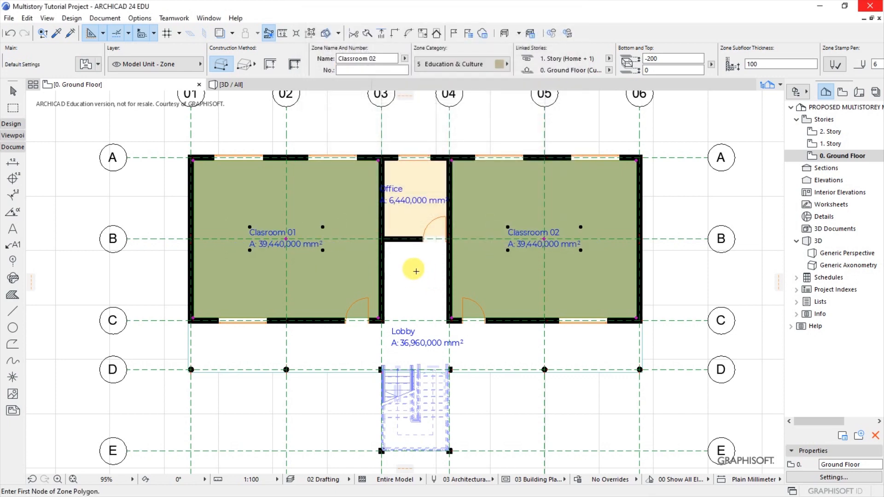
scroll(241, 227, up, 4)
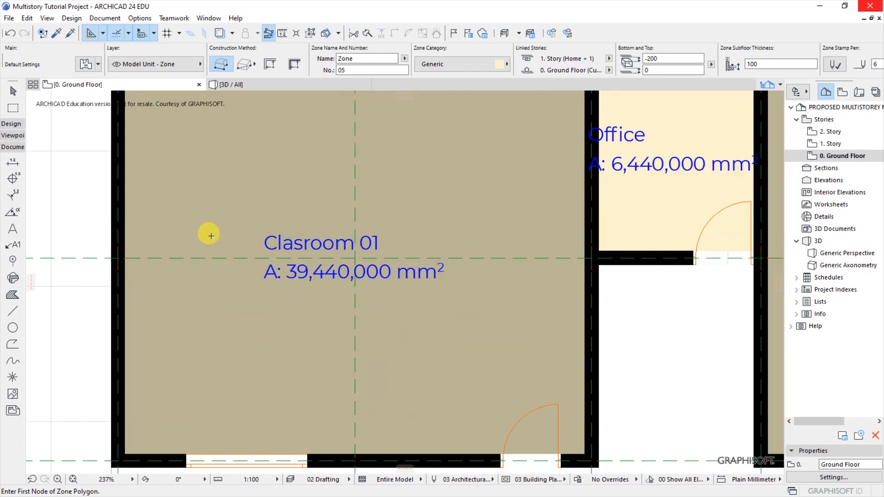
scroll(182, 257, down, 4)
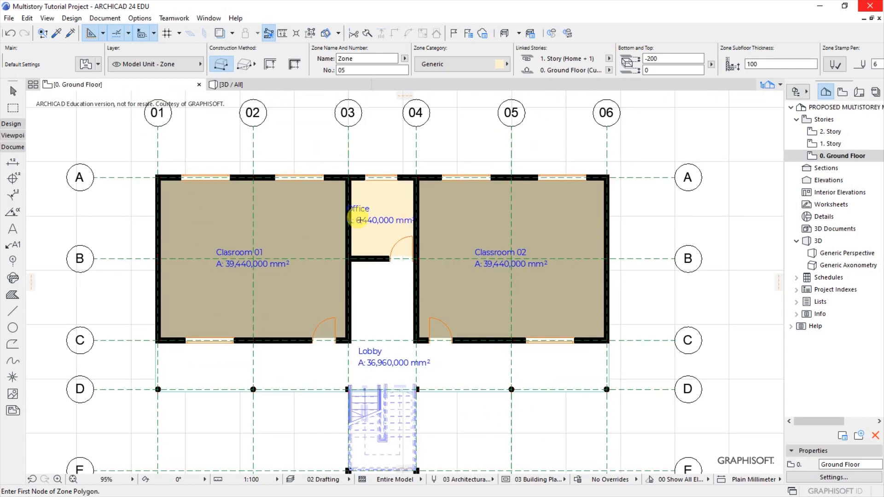
scroll(359, 221, up, 1)
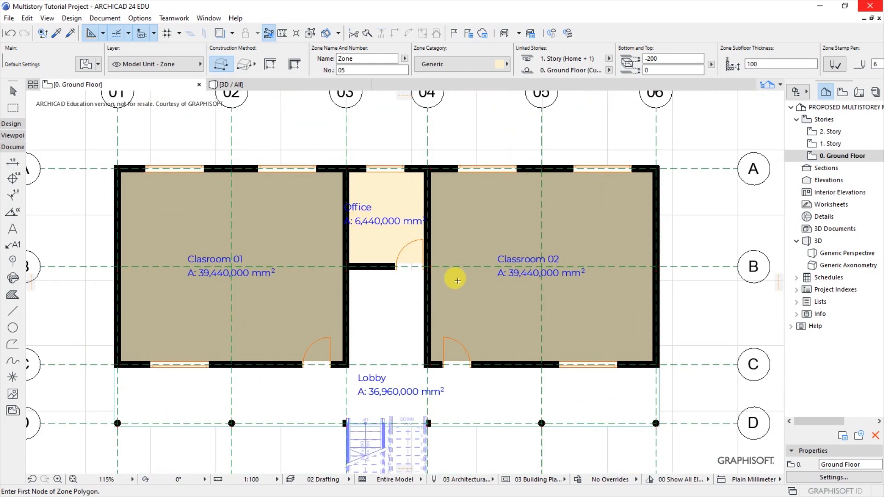
scroll(369, 276, down, 2)
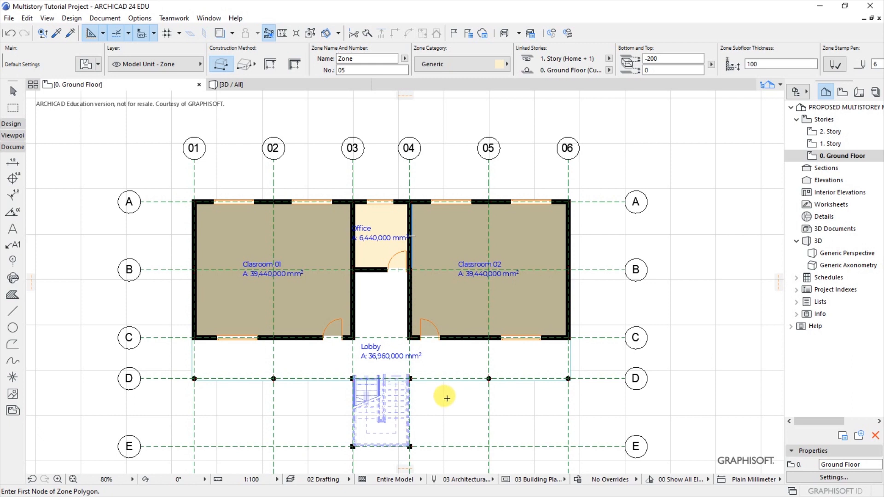
- Name story 1 "Upper Floor" in the Story Settings
click(66, 21)
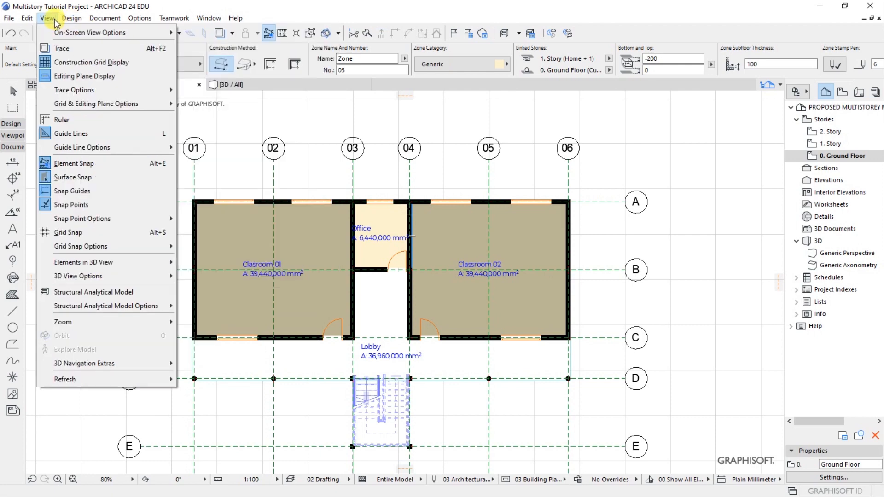
mouse_move(109, 21)
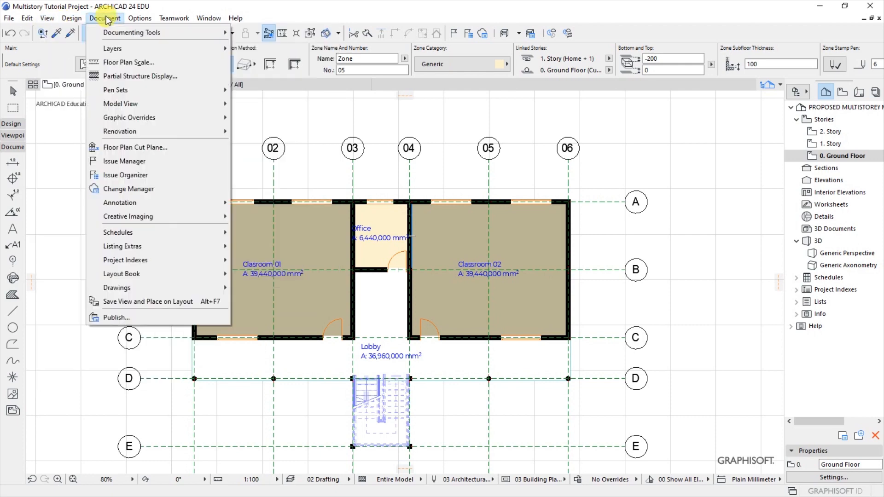
mouse_move(73, 19)
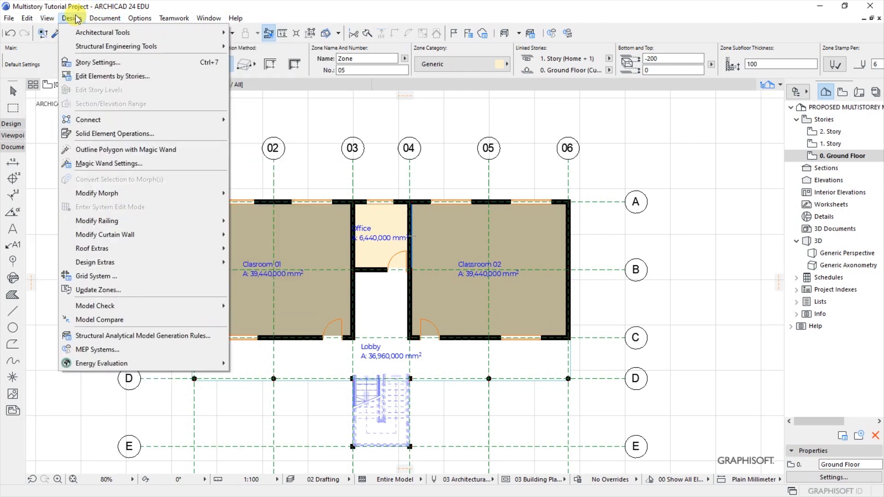
click(97, 62)
drag(365, 196, 381, 174)
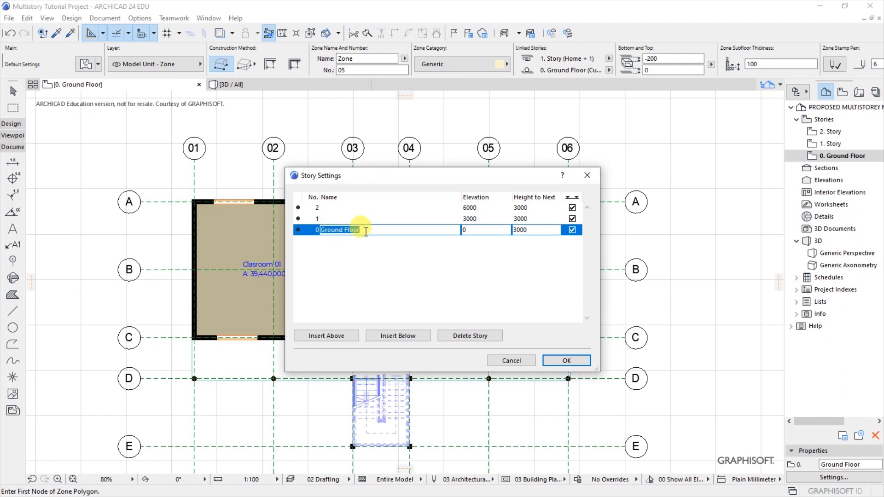
click(340, 219)
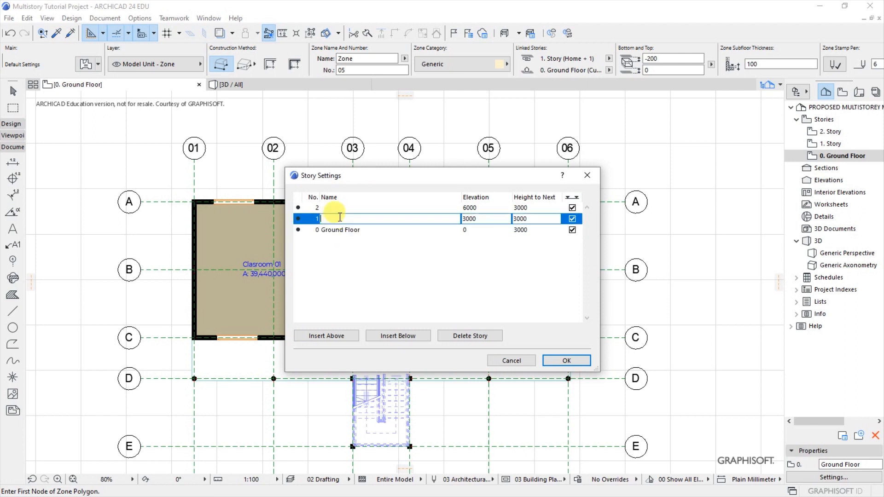
text(U)
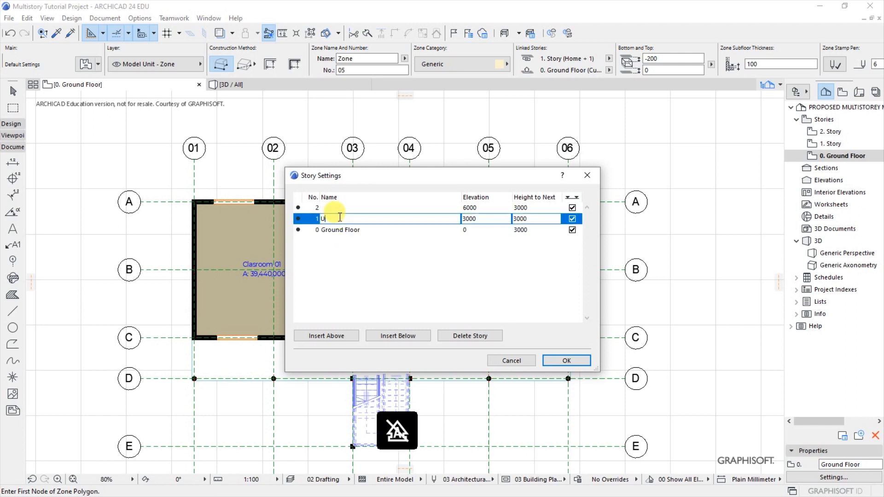
text(pper Eloor)
- Name story 2 "Roof Level" and apply the story settings with the Upper Floor story selected
click(339, 207)
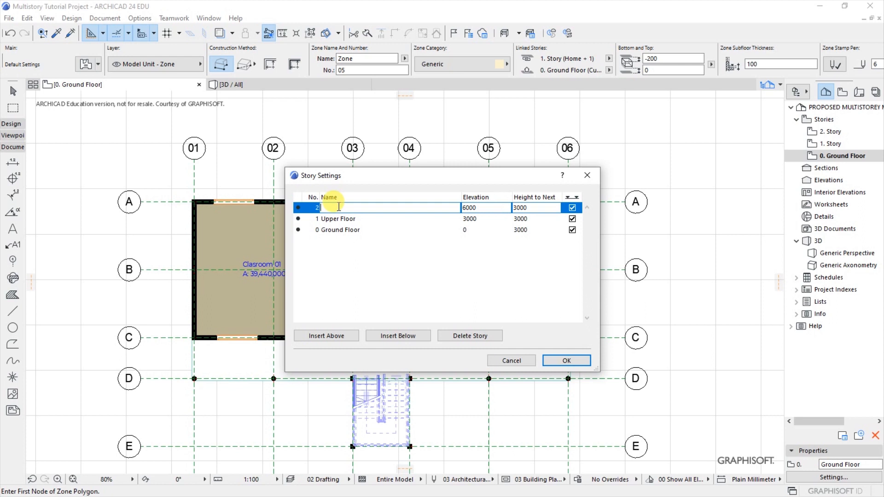
text(Roof Level)
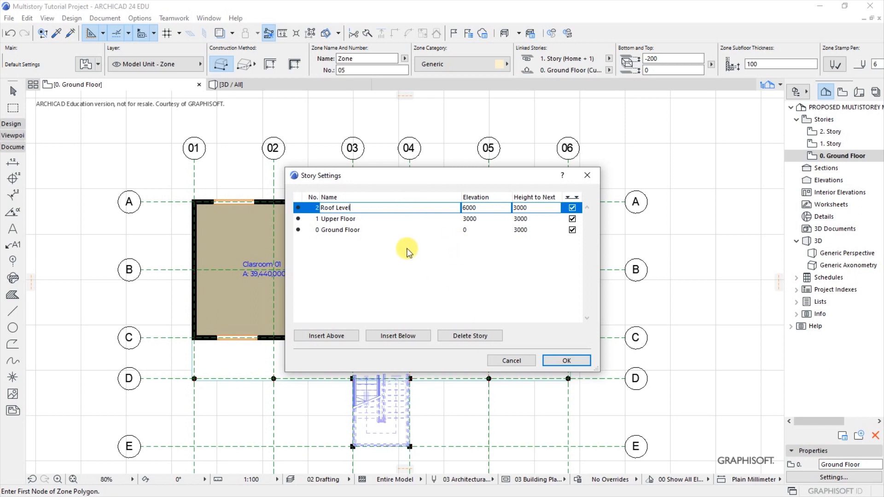
click(382, 230)
click(383, 221)
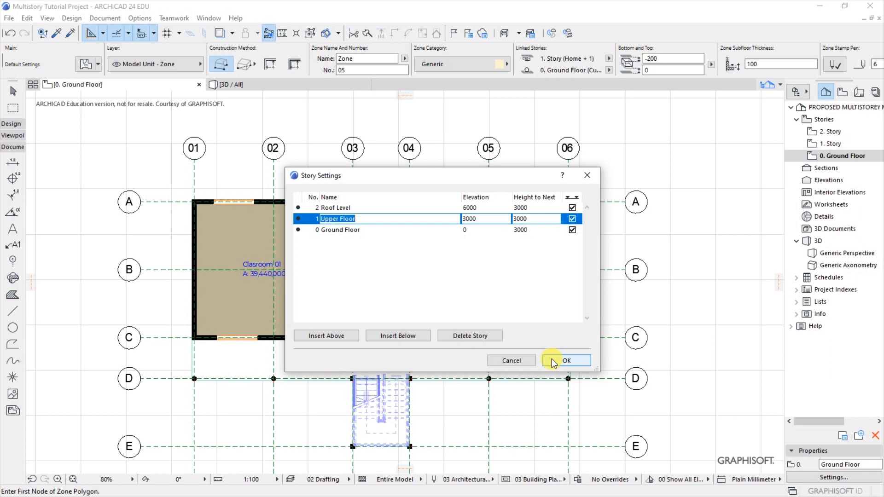
click(564, 361)
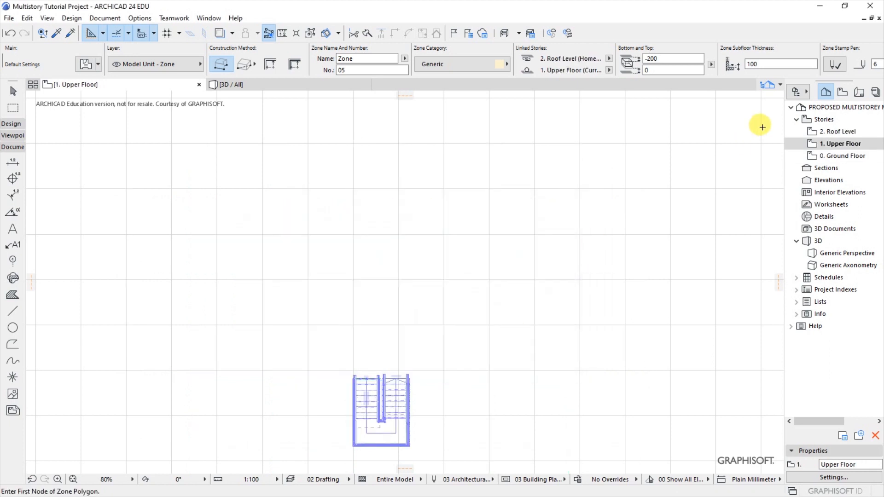
- Open the Ground Floor plan and examine the layout of the classrooms, office, lobby and stair
click(855, 157)
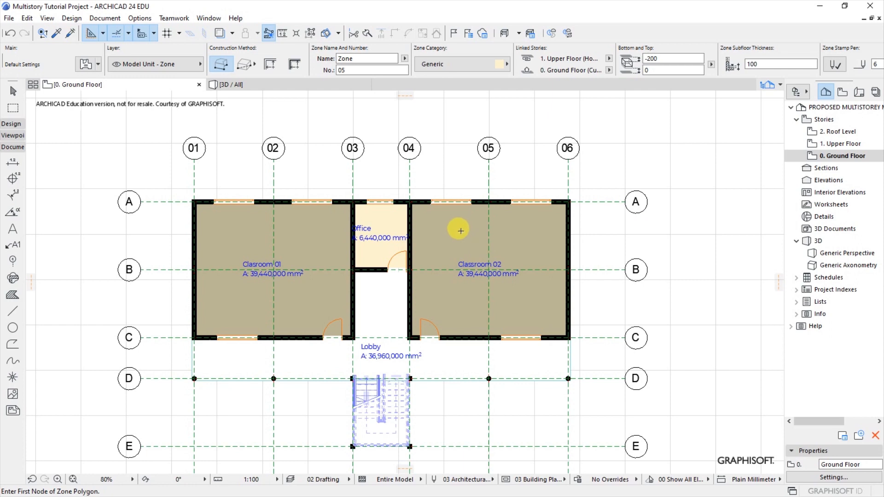
scroll(461, 231, down, 1)
scroll(438, 252, up, 2)
scroll(368, 254, up, 2)
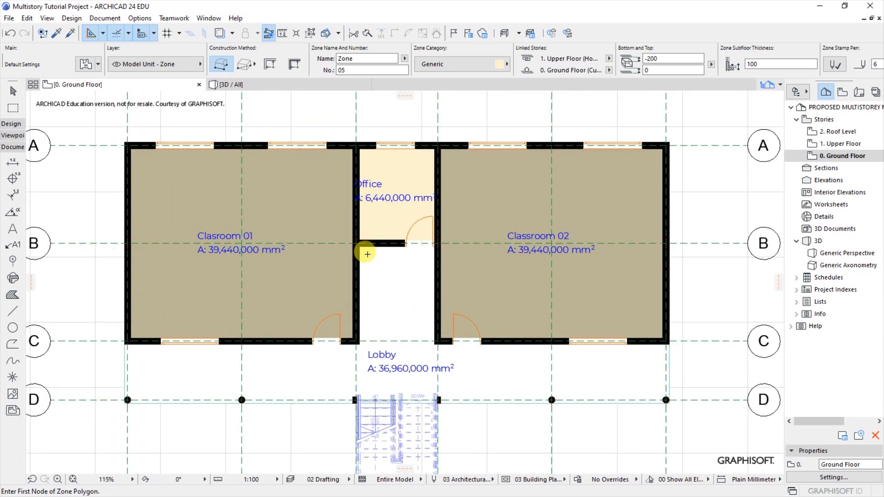
scroll(403, 257, down, 2)
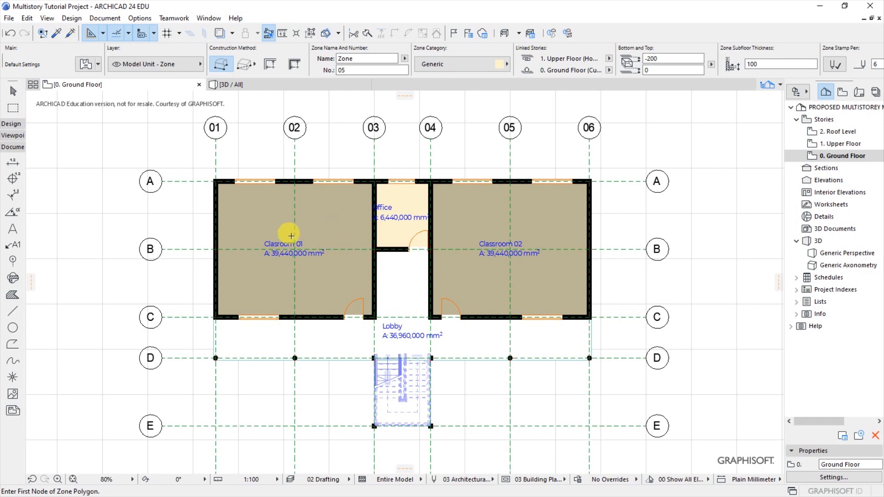
scroll(307, 230, up, 2)
- Examine the staircase on the Upper Floor plan, compare it with the 3D model, and return to the plan
double_click(843, 144)
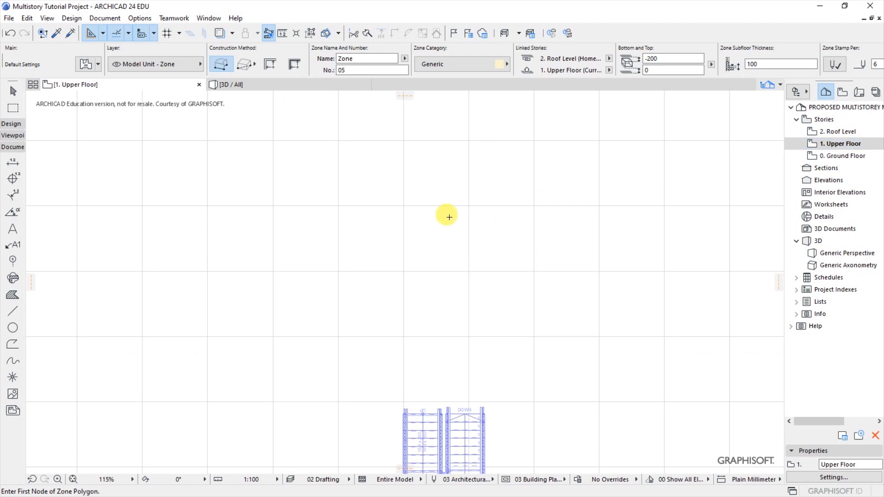
scroll(389, 225, down, 2)
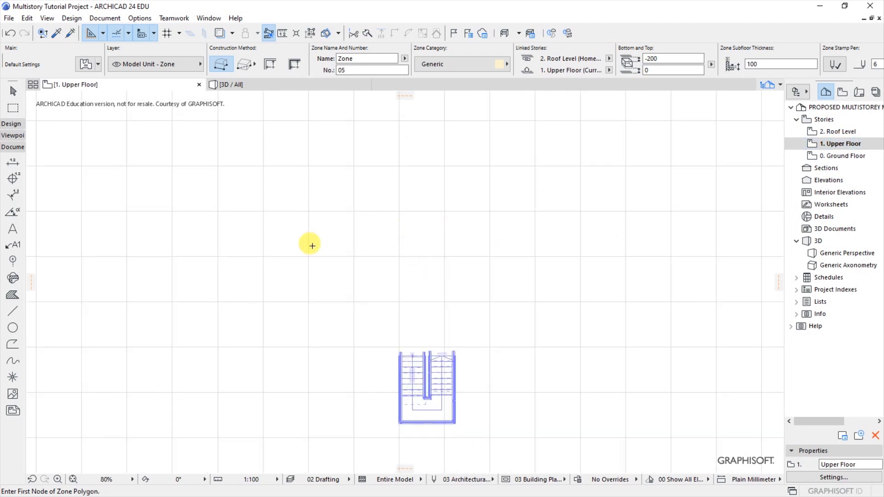
scroll(319, 245, down, 1)
scroll(373, 256, up, 1)
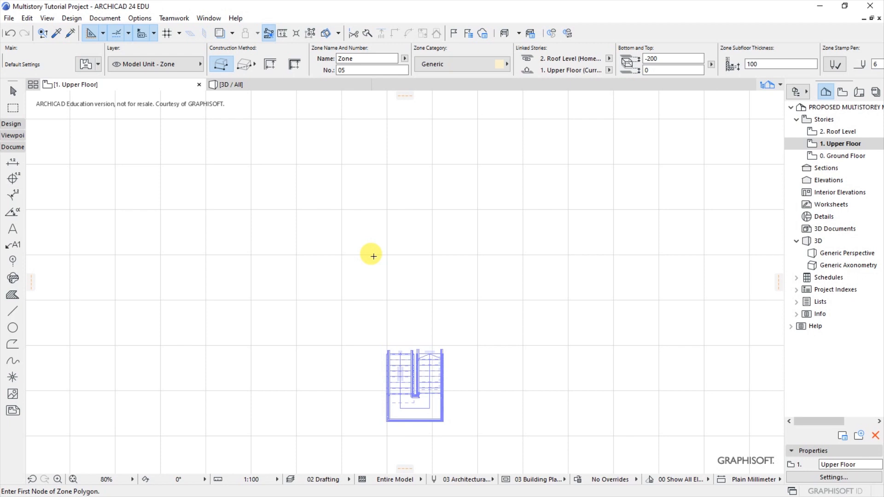
scroll(470, 197, up, 1)
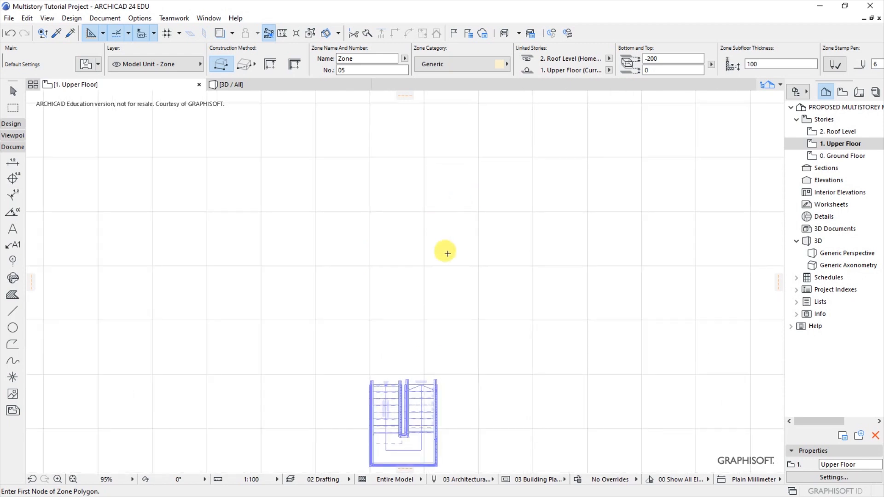
scroll(396, 422, up, 4)
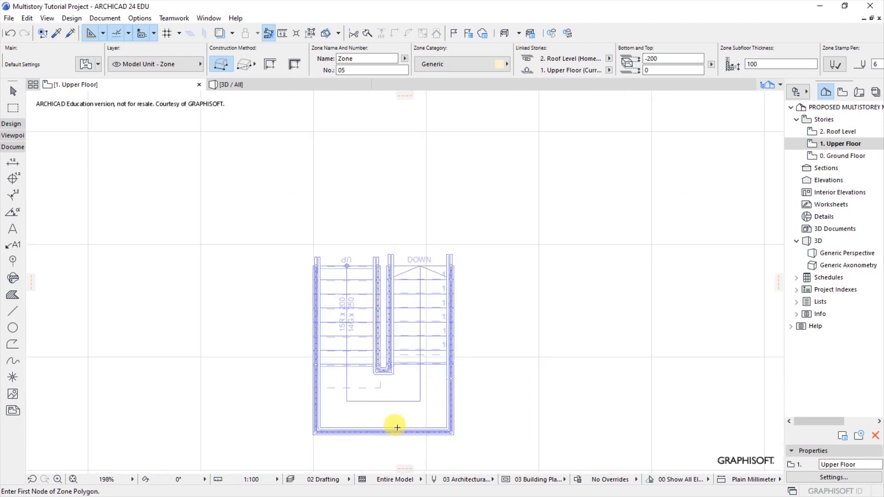
scroll(362, 415, up, 2)
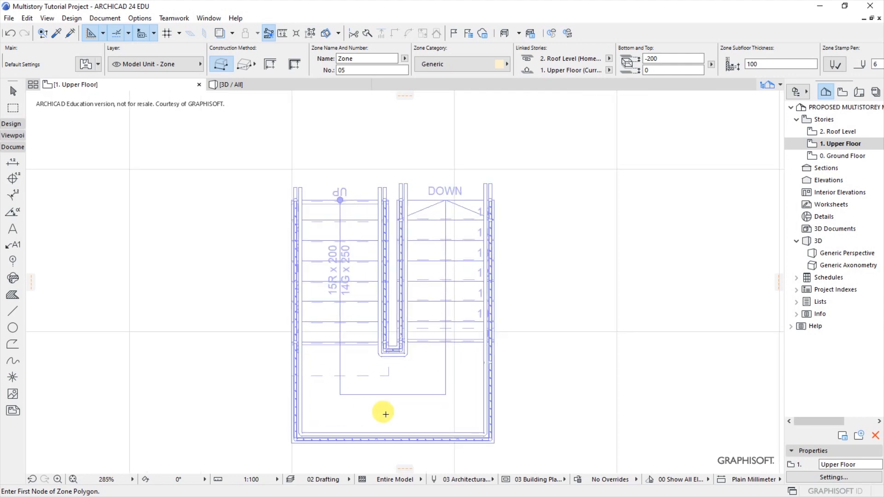
scroll(413, 419, down, 10)
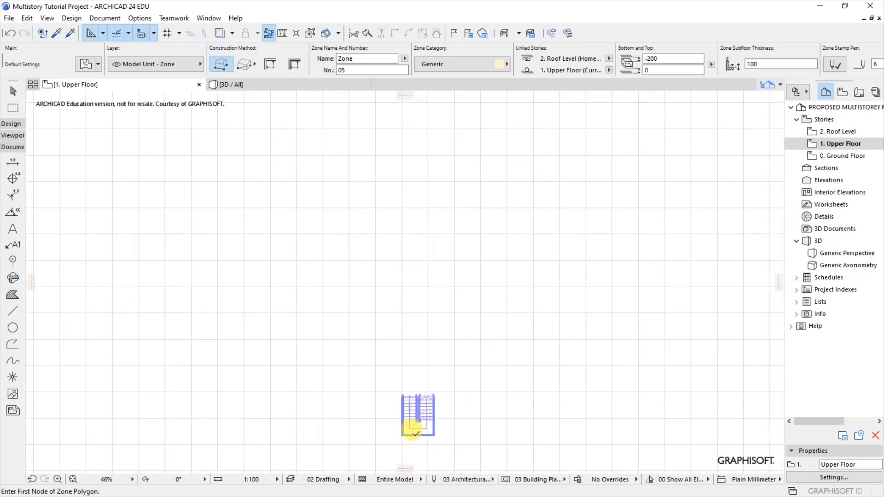
scroll(412, 417, up, 3)
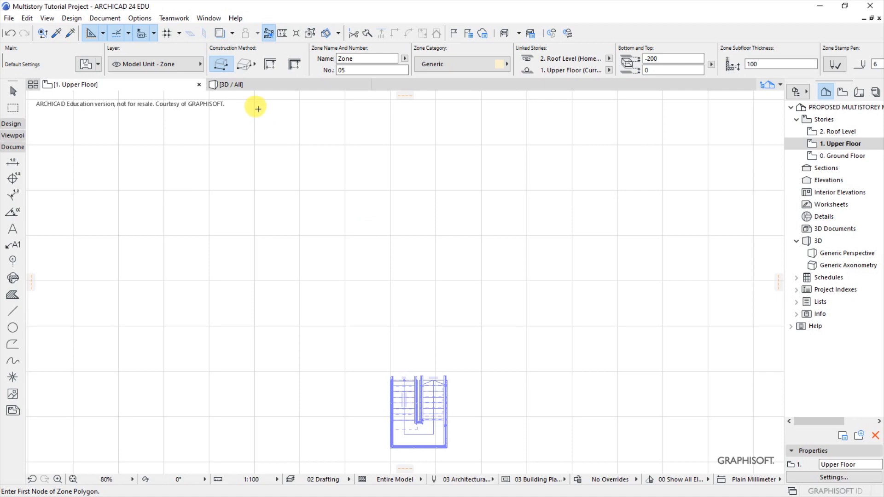
click(245, 84)
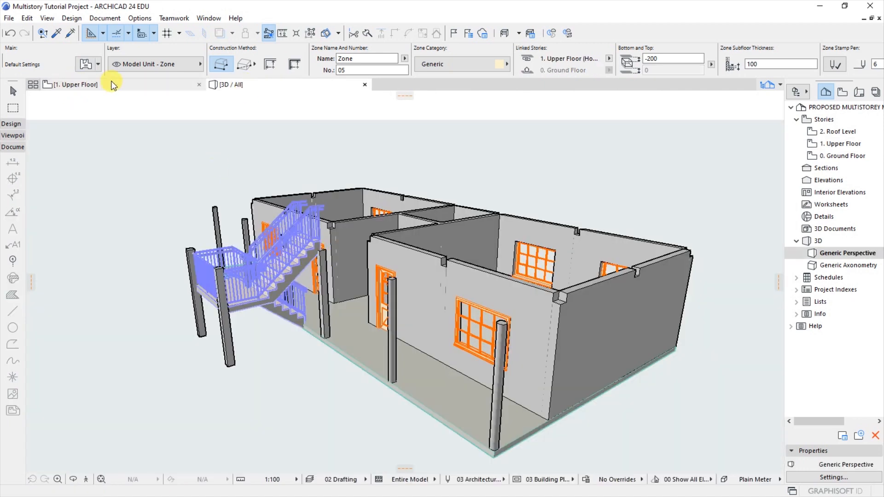
click(95, 87)
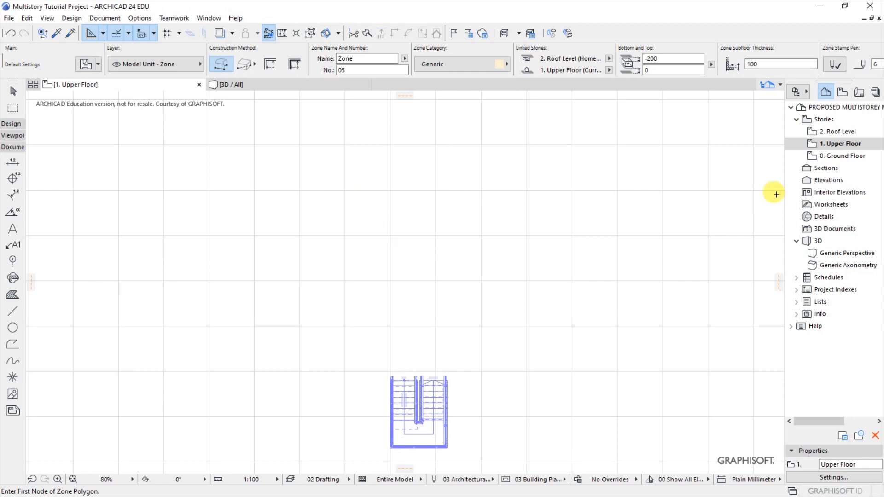
- Show the Ground Floor story as a trace reference beneath the Upper Floor plan
right_click(836, 157)
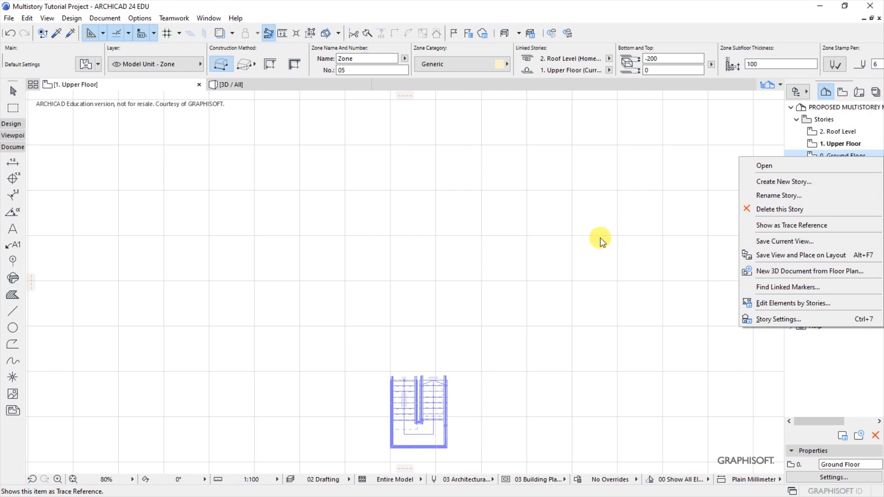
click(771, 228)
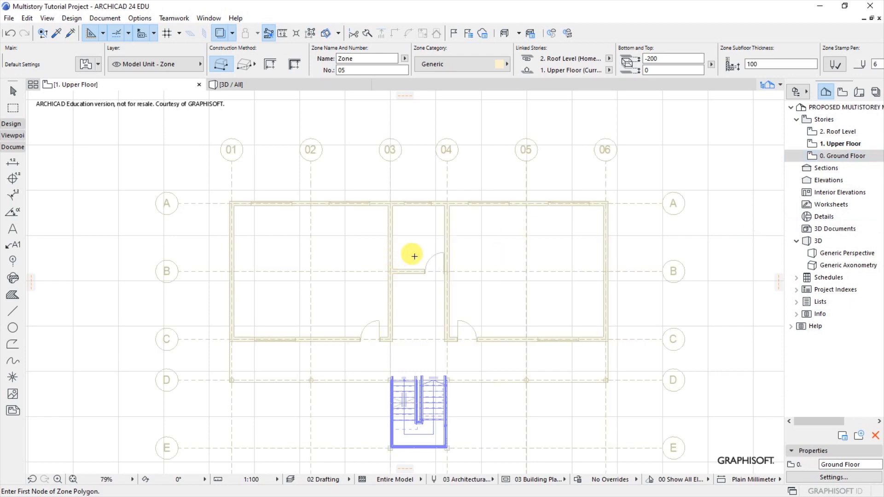
scroll(413, 253, down, 2)
scroll(348, 298, up, 2)
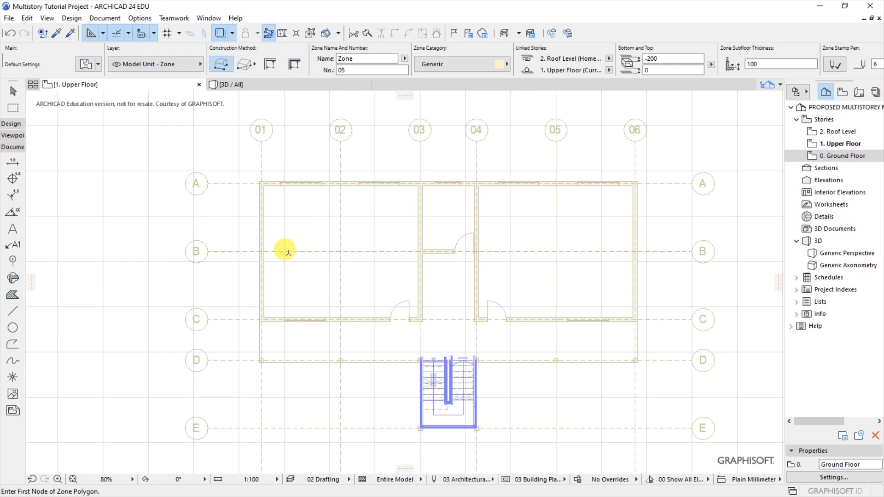
- Examine the traced Ground Floor walls against the grid lines, including the wall corner at grid intersection A-06
mouse_move(286, 251)
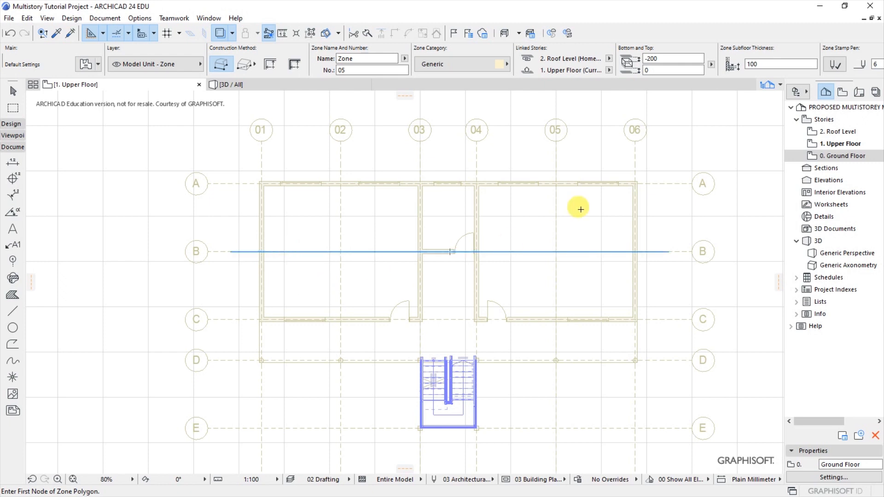
scroll(654, 172, up, 5)
scroll(589, 183, up, 6)
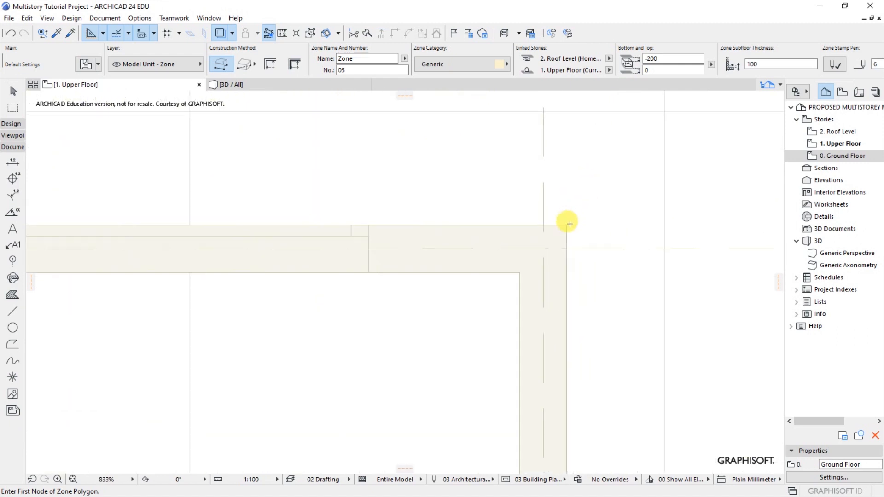
mouse_move(485, 193)
shift+mouse_down()
mouse_move(565, 316)
mouse_move(608, 322)
shift+mouse_up()
scroll(508, 223, down, 1)
scroll(512, 221, down, 8)
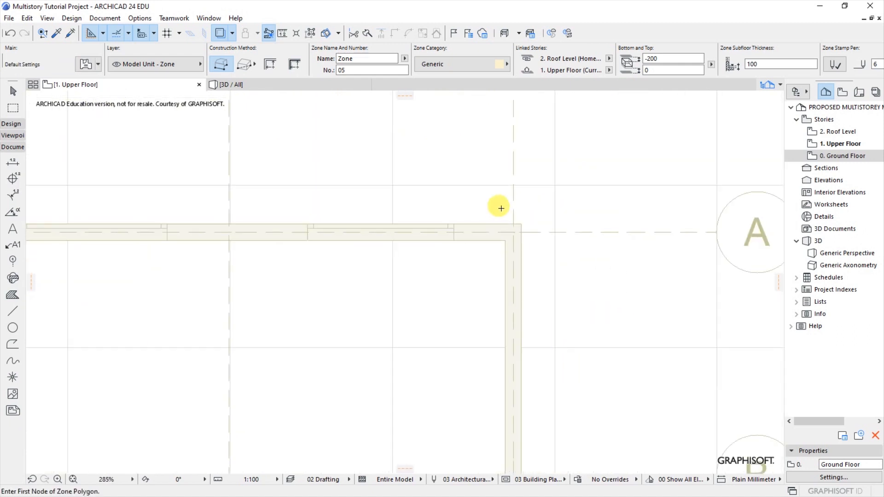
scroll(586, 199, down, 4)
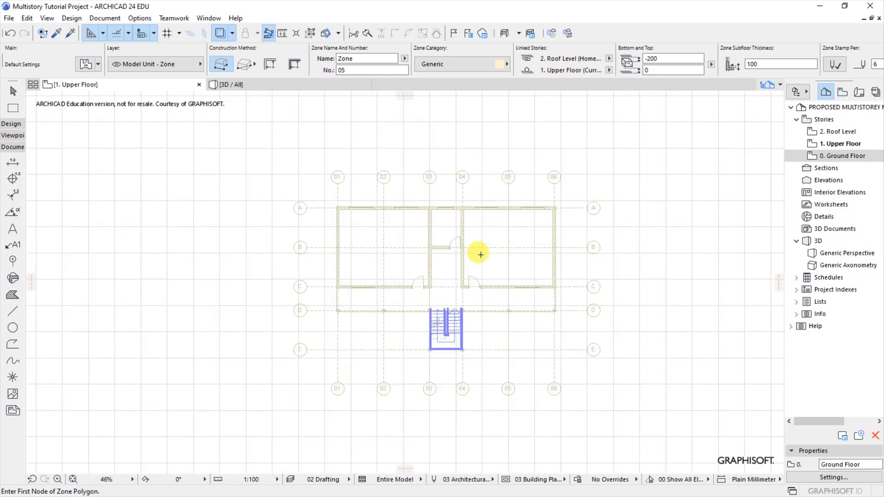
scroll(479, 253, up, 2)
scroll(318, 198, up, 1)
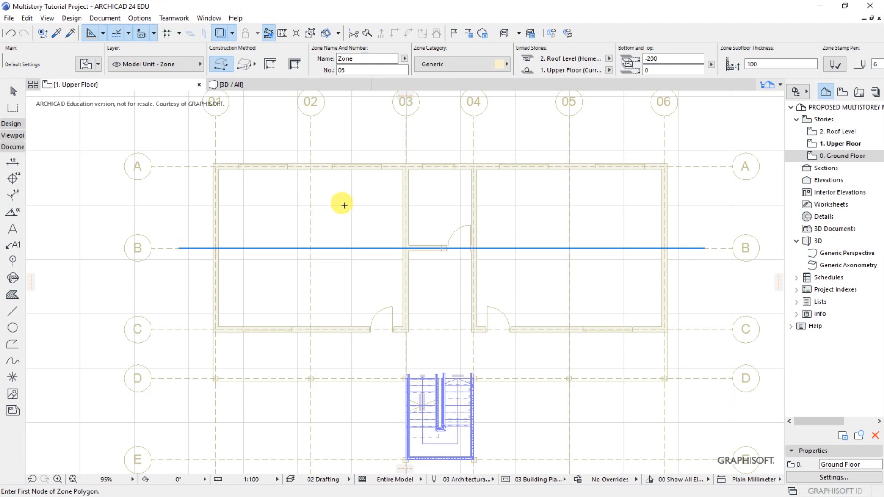
- Activate the Beam tool and set the default beam height and width to 200 mm each
click(69, 19)
mouse_move(92, 36)
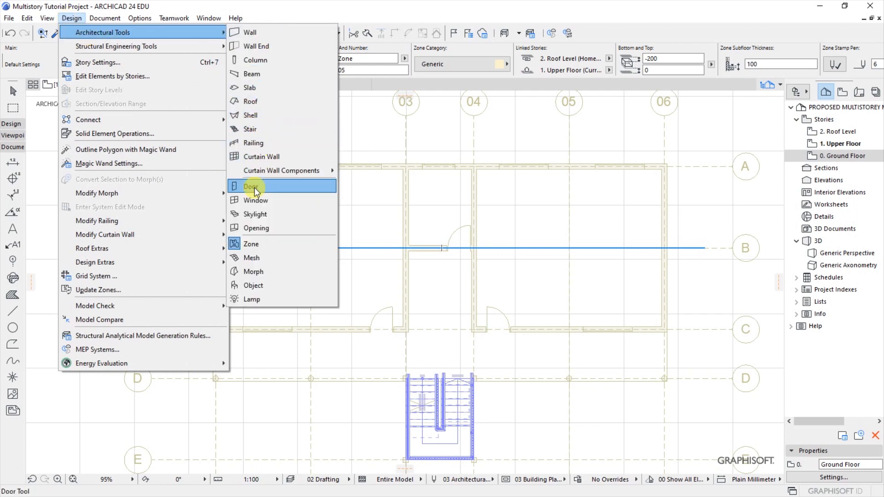
click(252, 74)
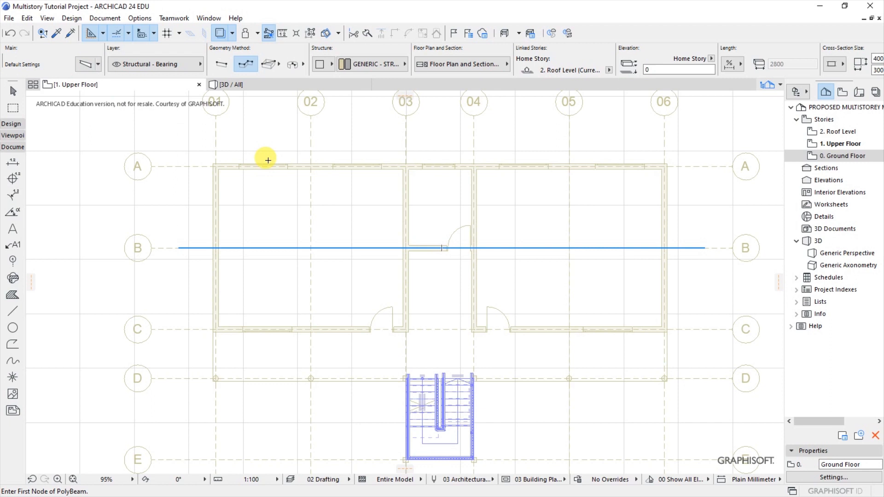
key(ctrl+t)
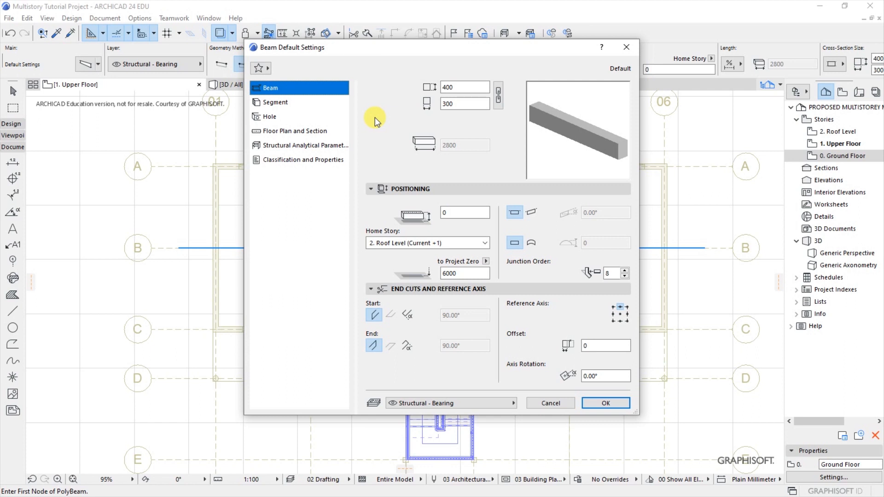
click(445, 87)
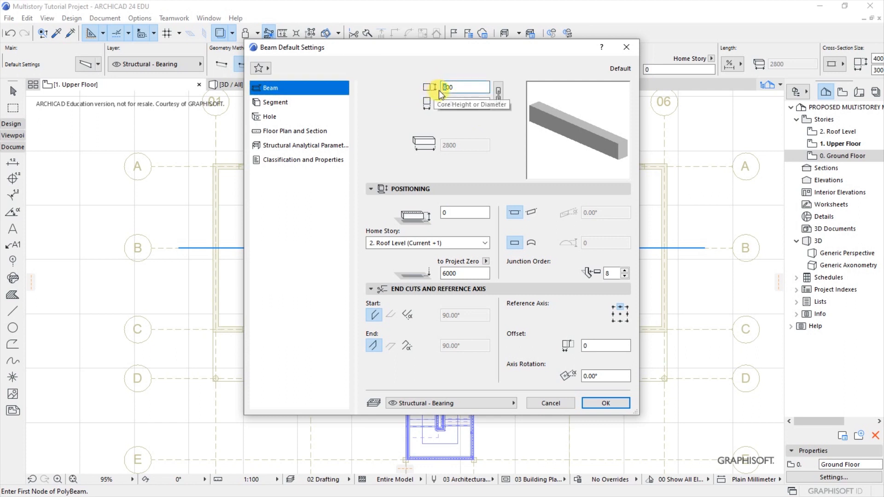
text(2)
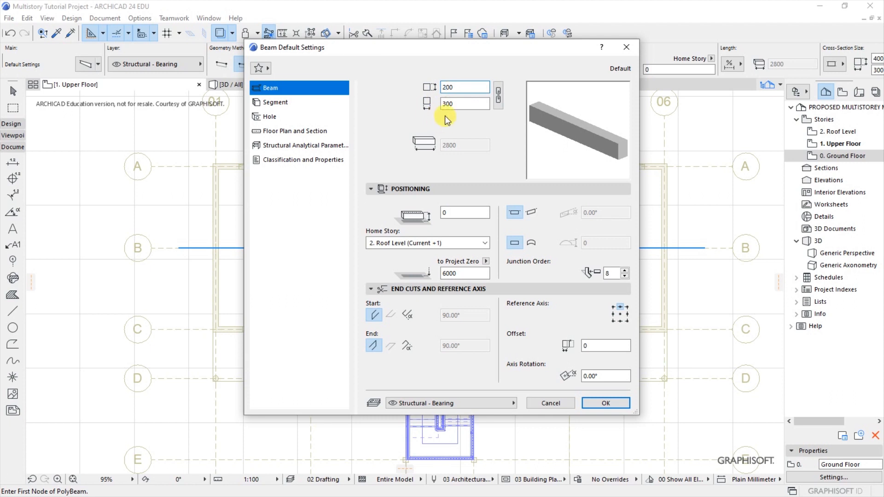
click(446, 105)
drag(445, 104, 442, 104)
text(2)
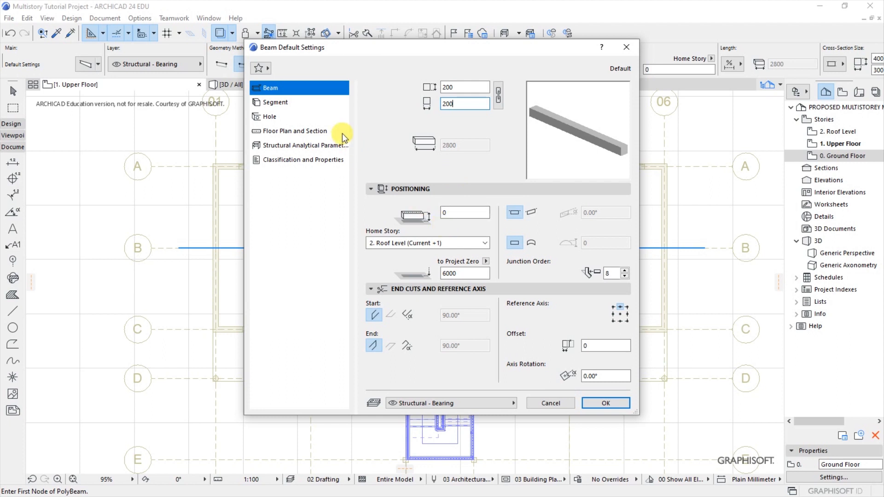
- Review the beam's segment dimensions, hole options, and floor plan and section display settings
click(273, 106)
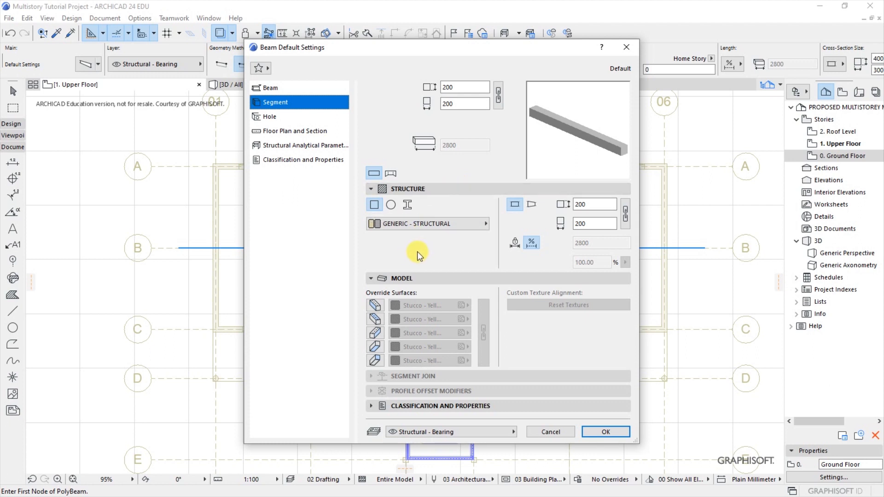
click(587, 204)
click(586, 223)
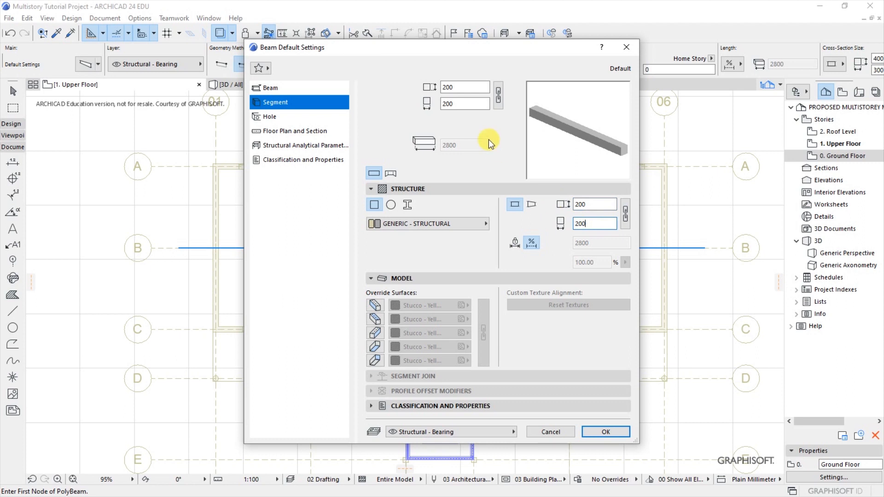
click(455, 87)
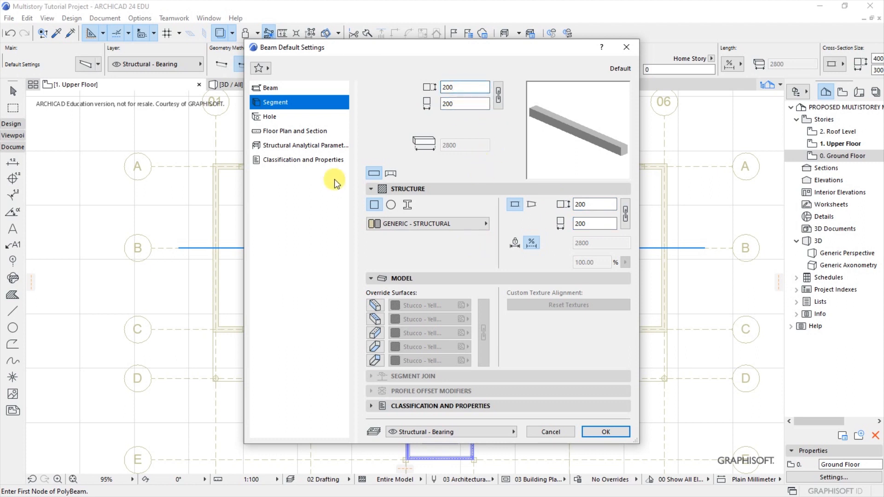
click(268, 118)
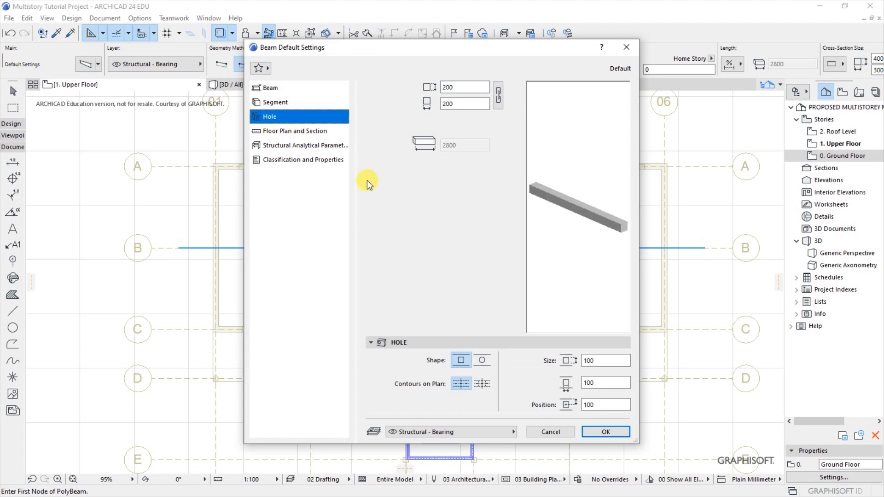
click(287, 131)
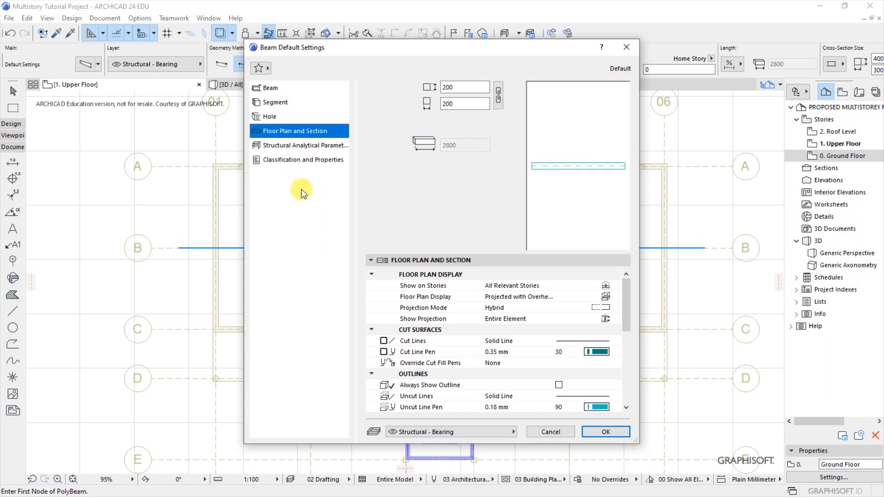
drag(629, 335, 626, 300)
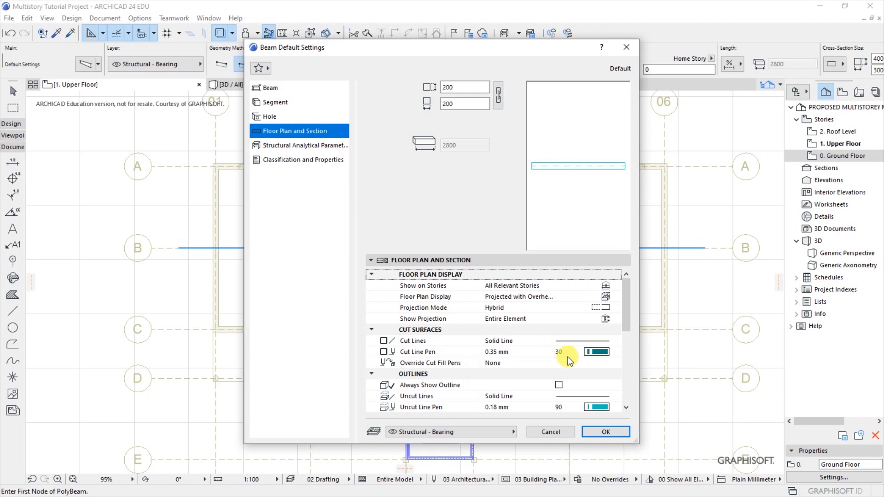
drag(627, 320, 626, 343)
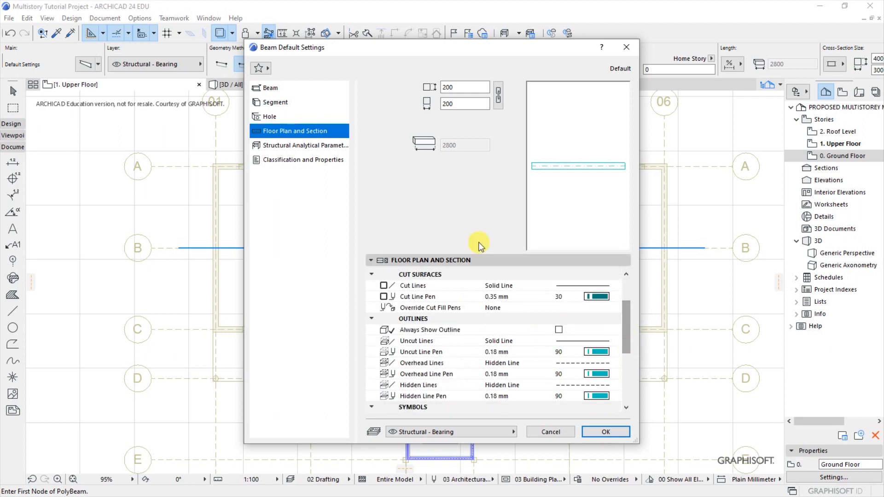
- Set the beam's structural function to Load-Bearing Element, keep the structural member type Standard, and apply the beam defaults
click(278, 147)
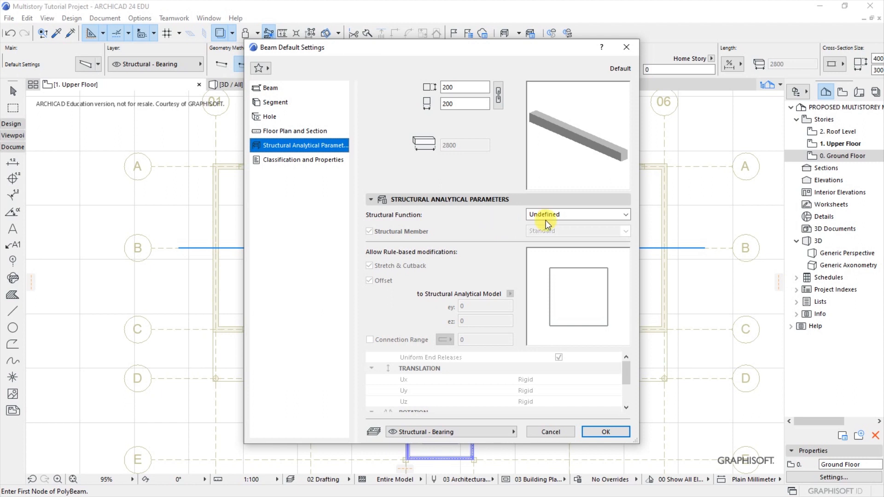
click(565, 216)
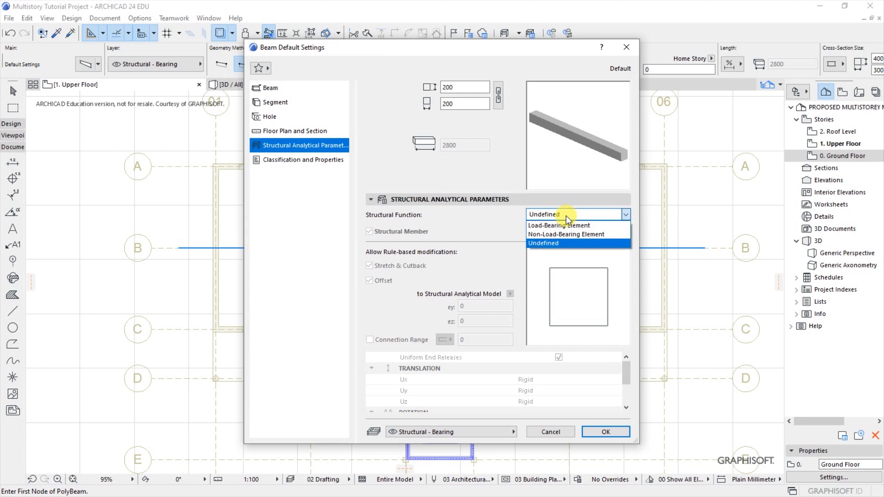
click(529, 228)
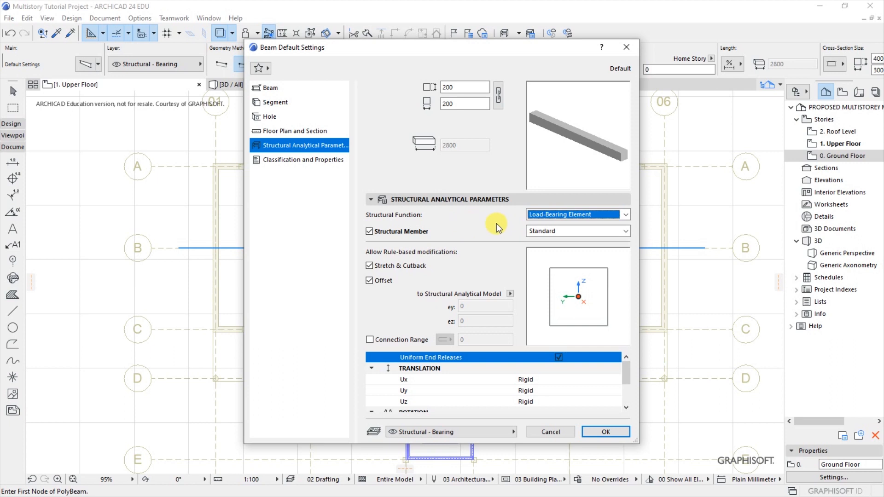
click(534, 231)
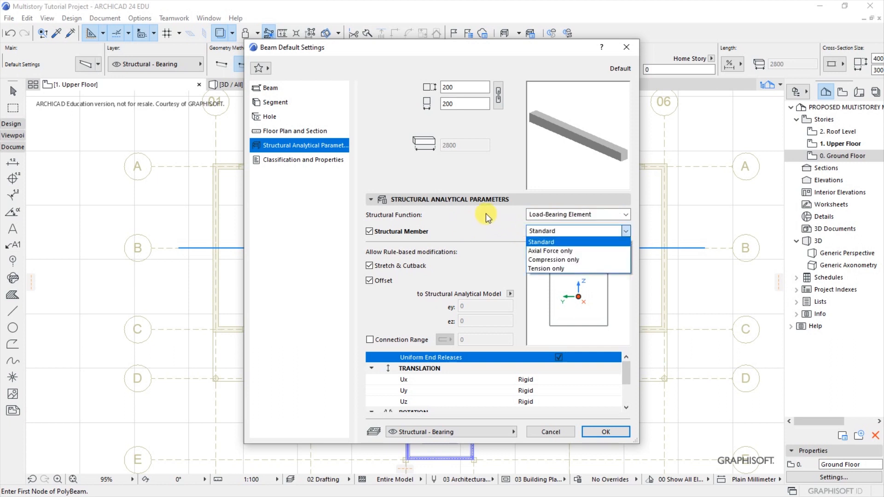
key(Escape)
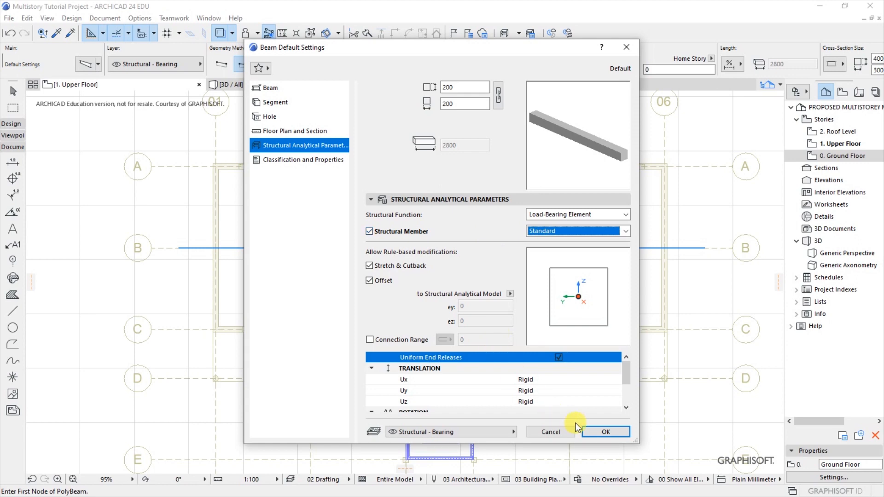
click(599, 432)
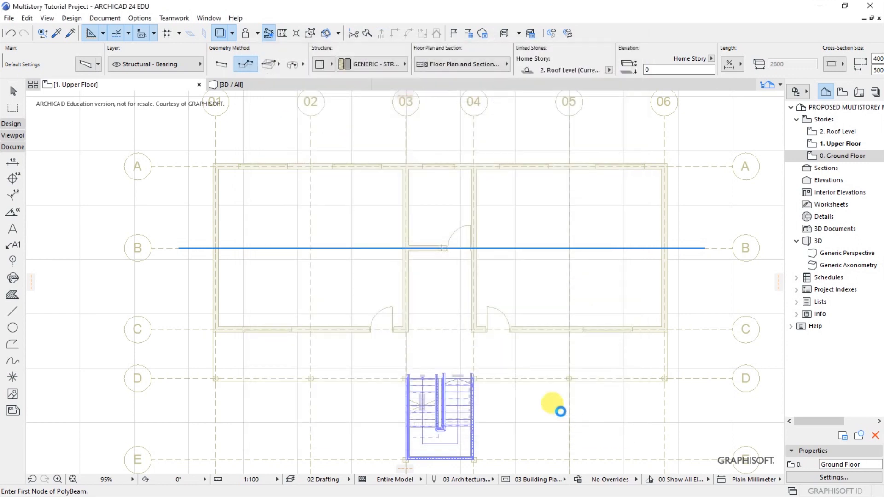
- Start a chained beam at grid intersection A-01 and run its first segment 16500 mm along grid line A to A-06
click(529, 378)
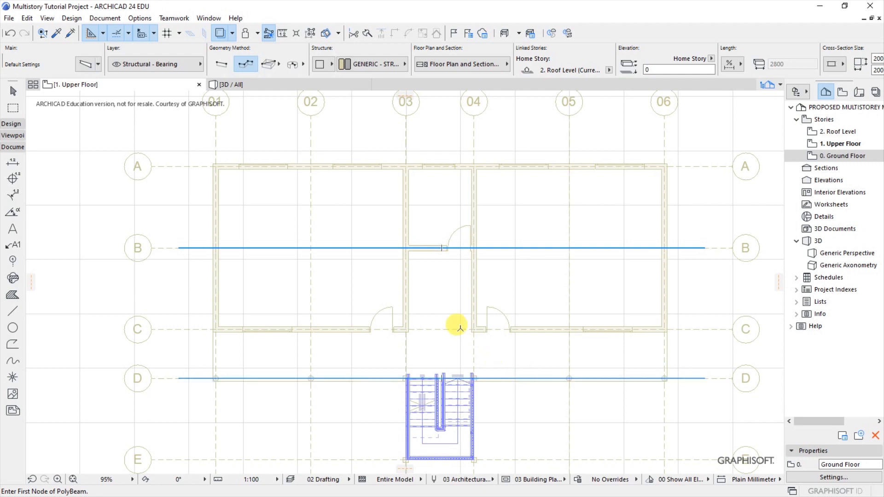
scroll(196, 189, up, 2)
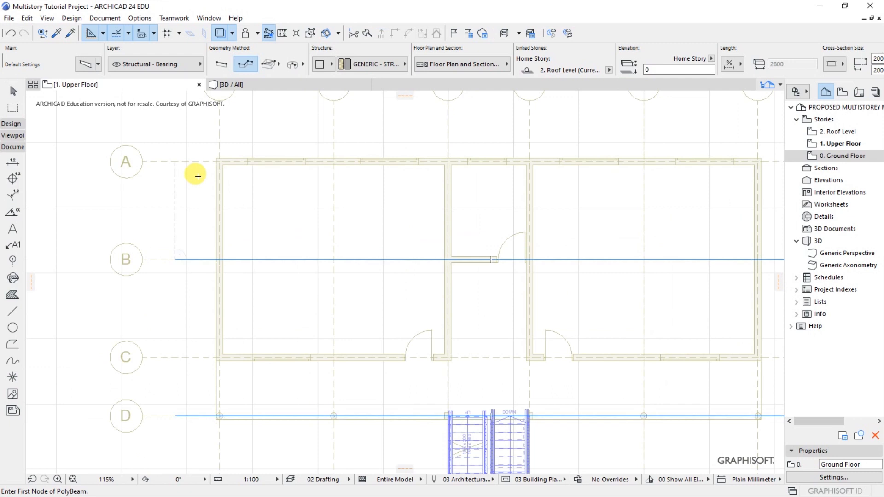
scroll(205, 163, up, 4)
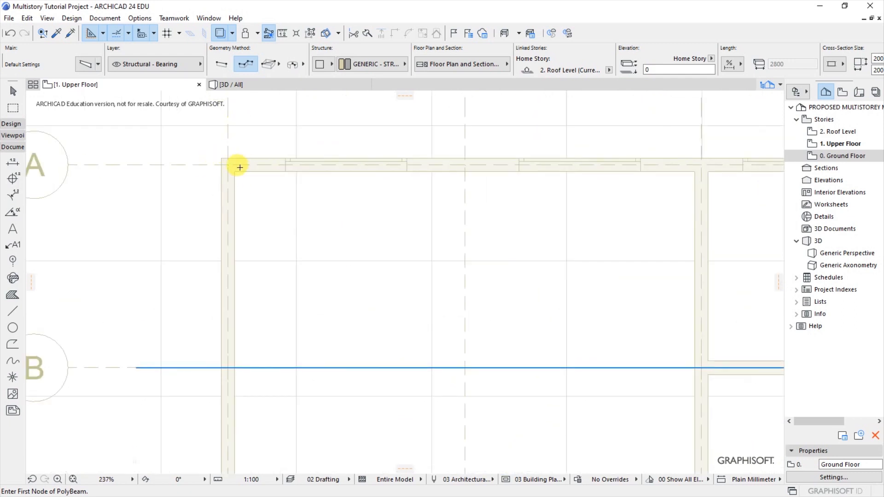
click(227, 161)
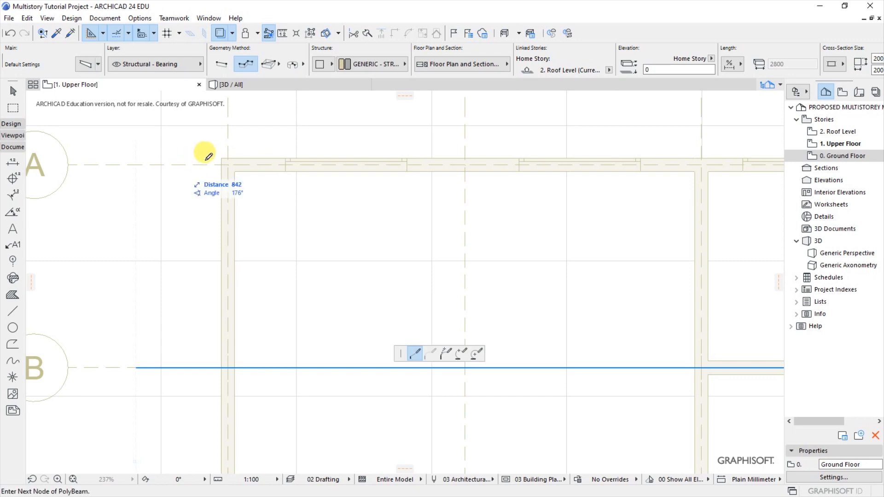
scroll(203, 152, down, 4)
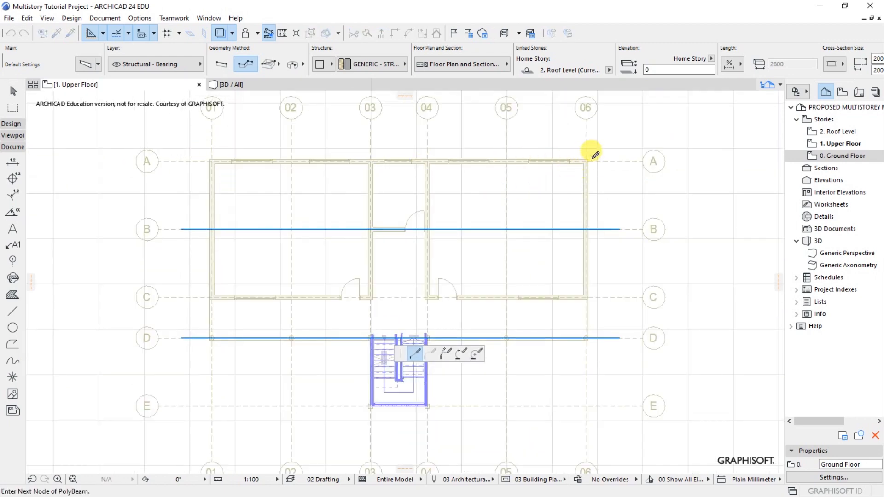
scroll(587, 157, up, 5)
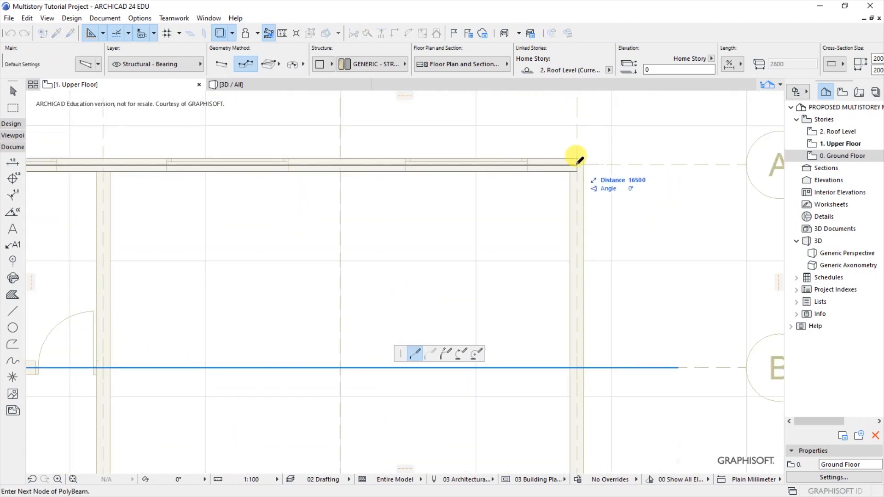
click(577, 162)
scroll(563, 166, down, 5)
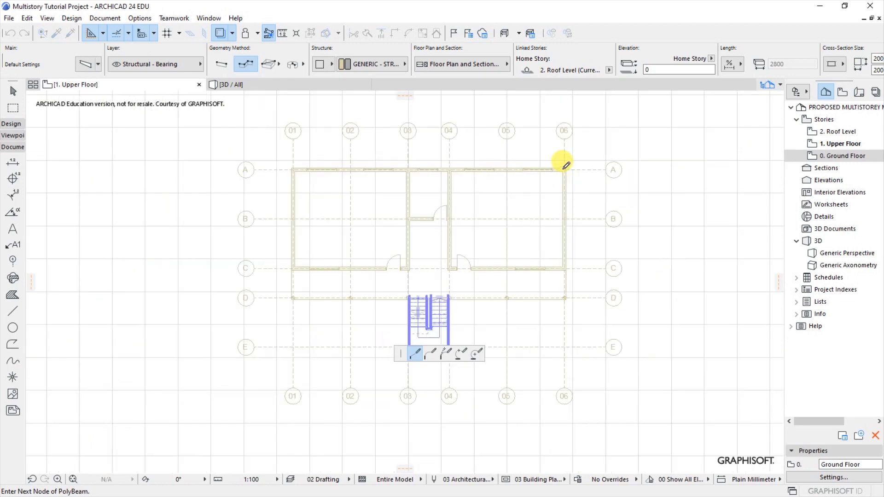
- Continue the chained beam through grid intersections D-06 and D-01 and close it at A-01 to complete the perimeter
scroll(565, 256, up, 5)
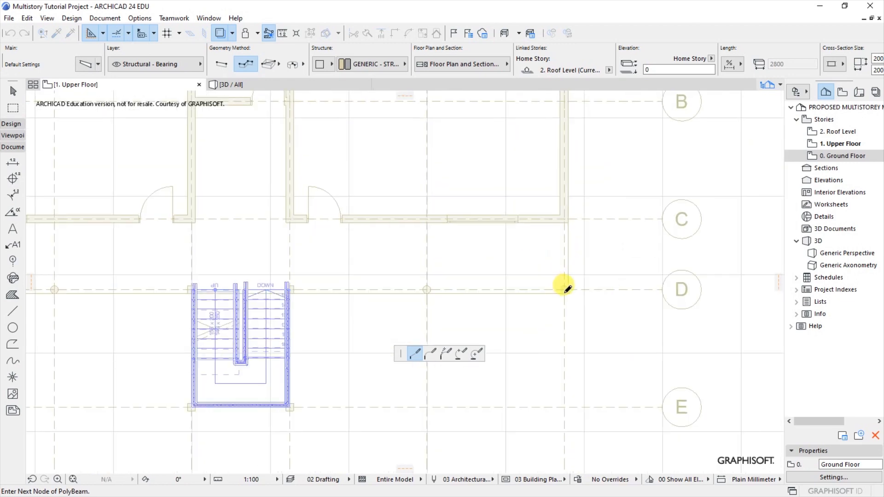
scroll(568, 289, up, 2)
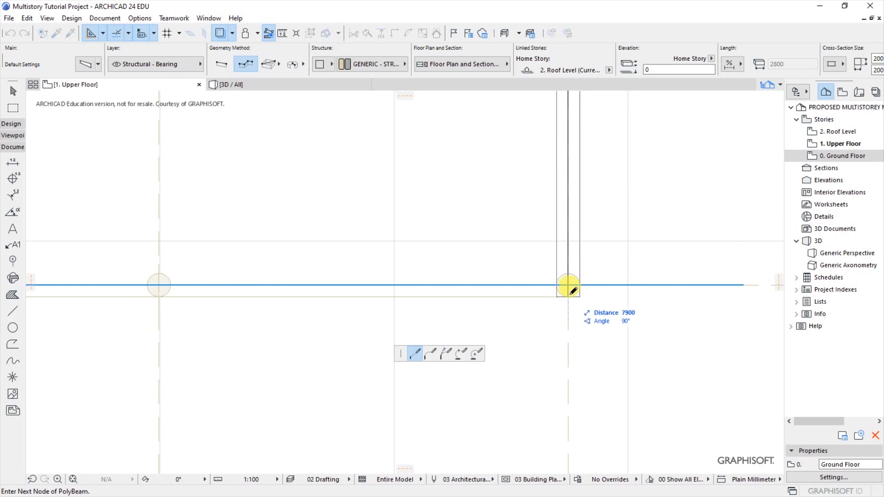
scroll(589, 286, down, 5)
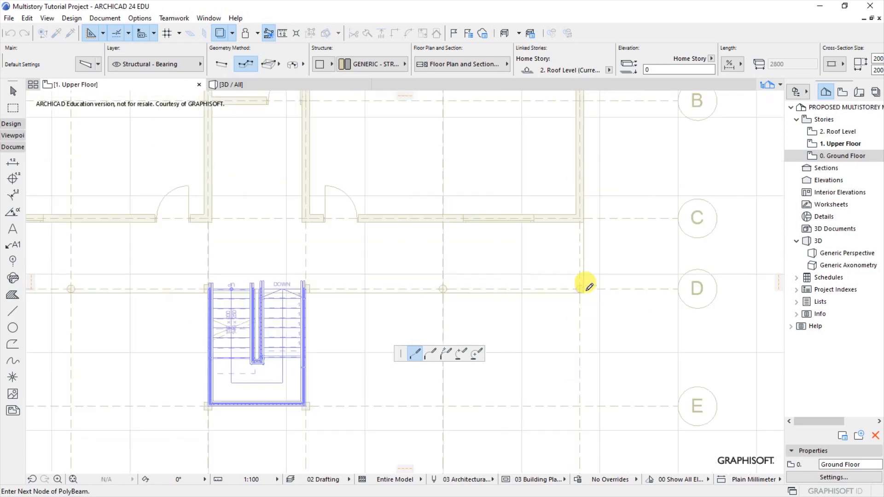
scroll(586, 287, down, 3)
scroll(133, 284, up, 4)
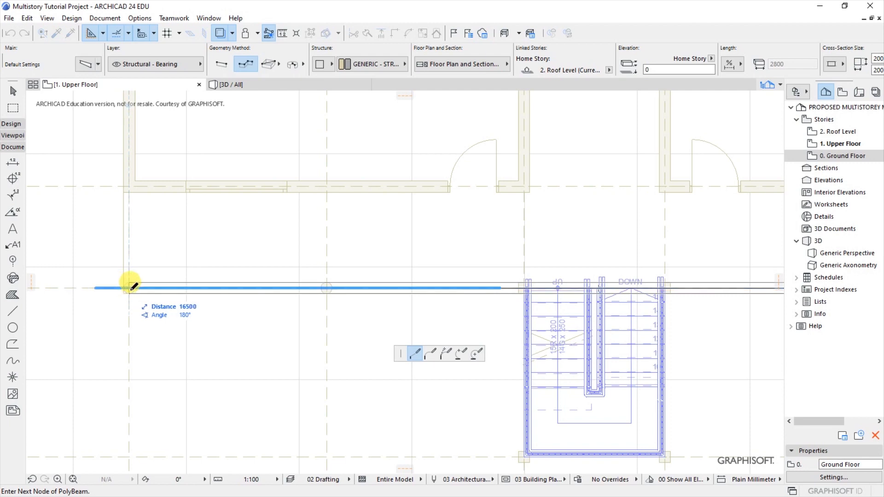
scroll(154, 270, down, 4)
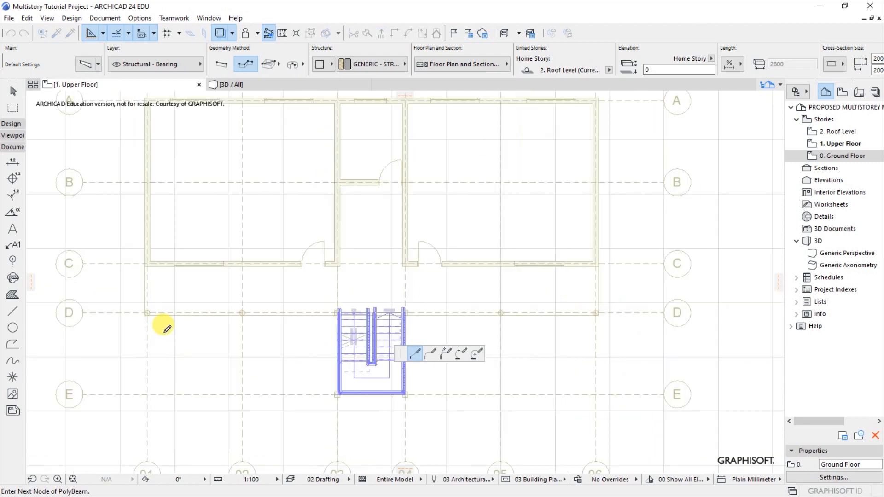
click(145, 134)
scroll(146, 135, up, 5)
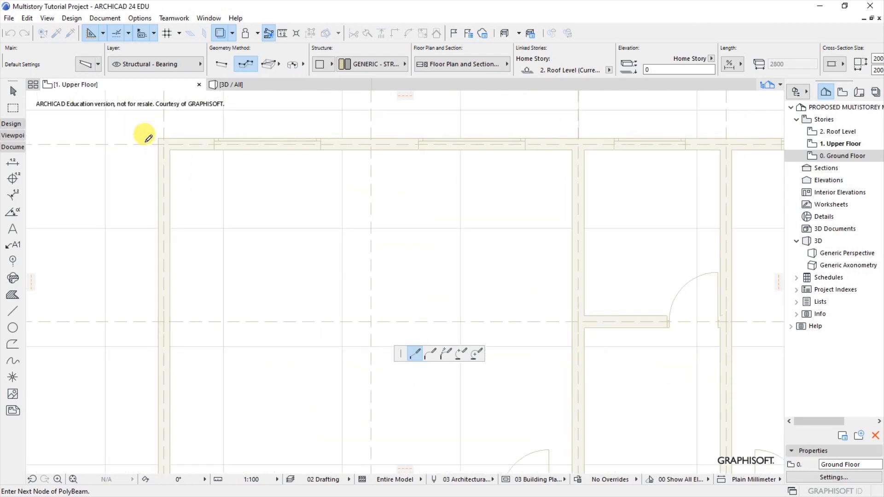
double_click(180, 139)
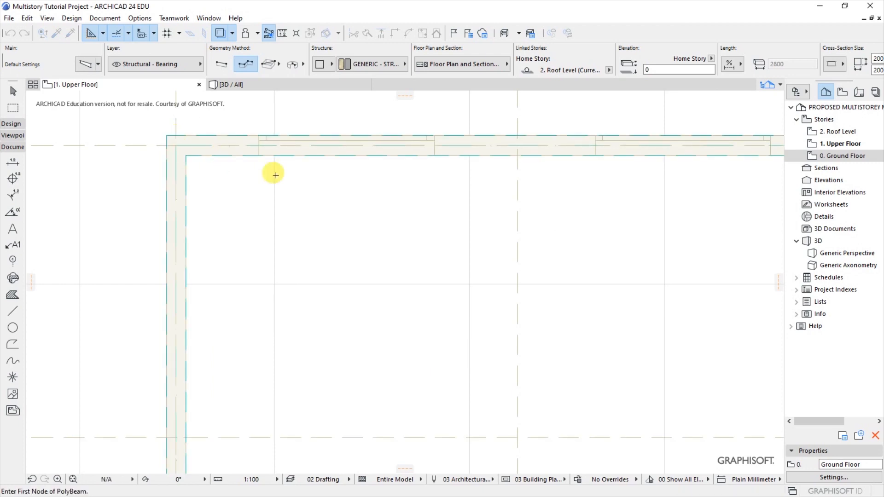
- Check the perimeter beams in plan and in the 3D view, and return to the Upper Floor plan
scroll(249, 166, down, 3)
scroll(249, 166, down, 2)
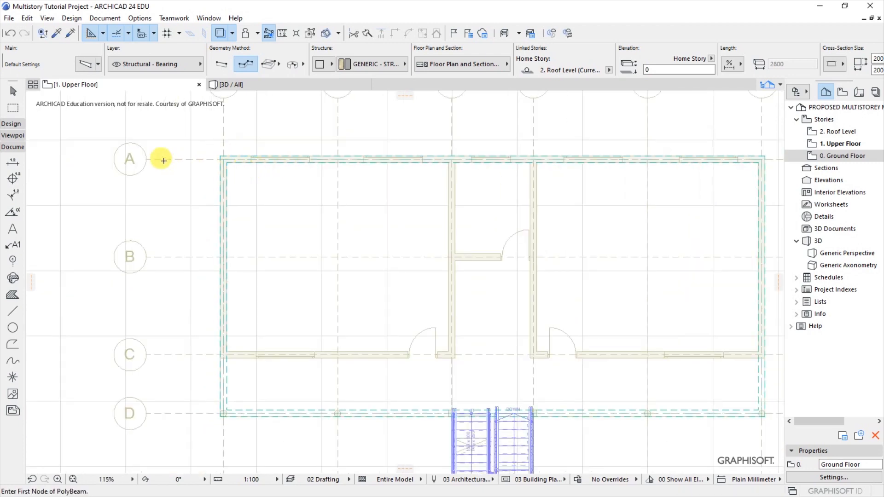
scroll(168, 157, down, 2)
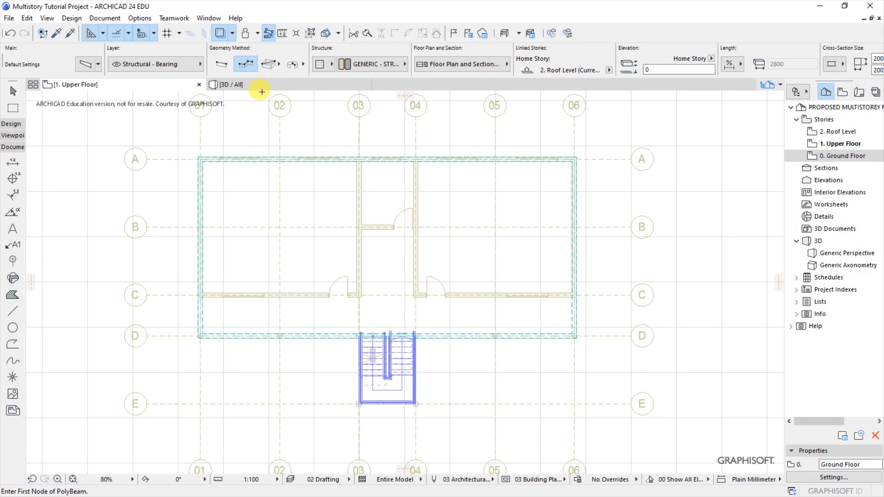
click(262, 90)
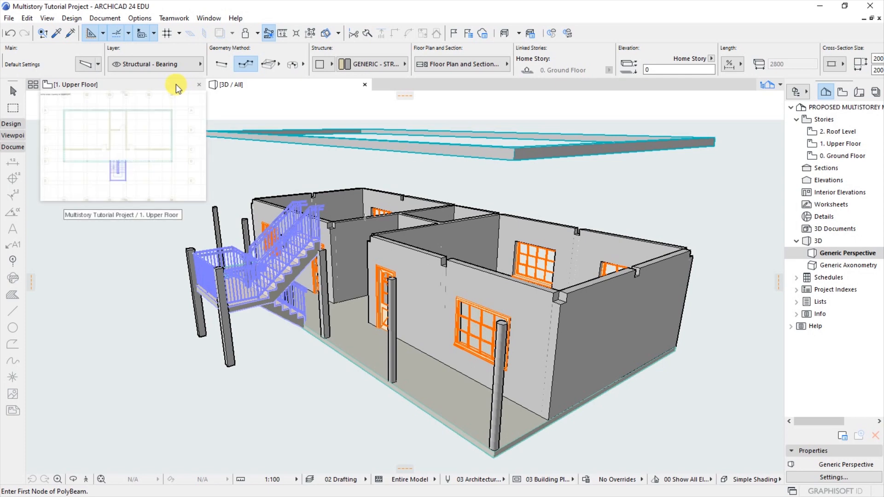
click(176, 85)
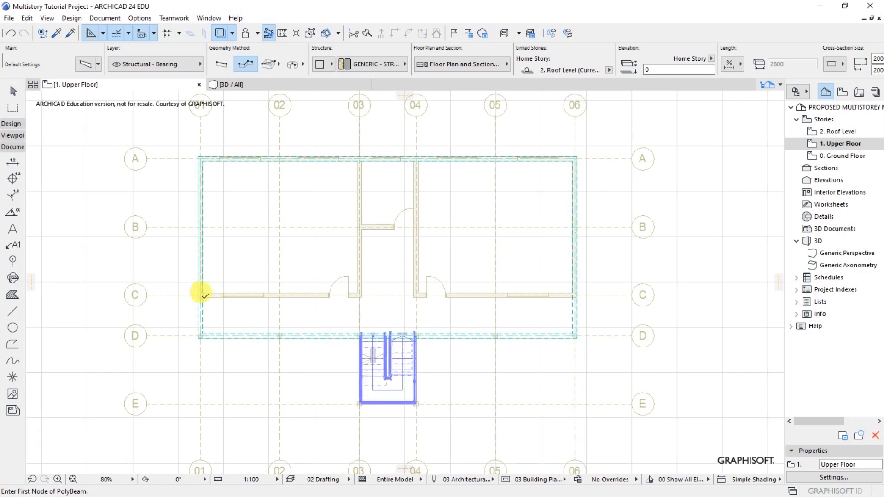
- Switch the beam geometry method to single and draw a beam along grid line C from grid line 01 to 06
scroll(199, 297, up, 5)
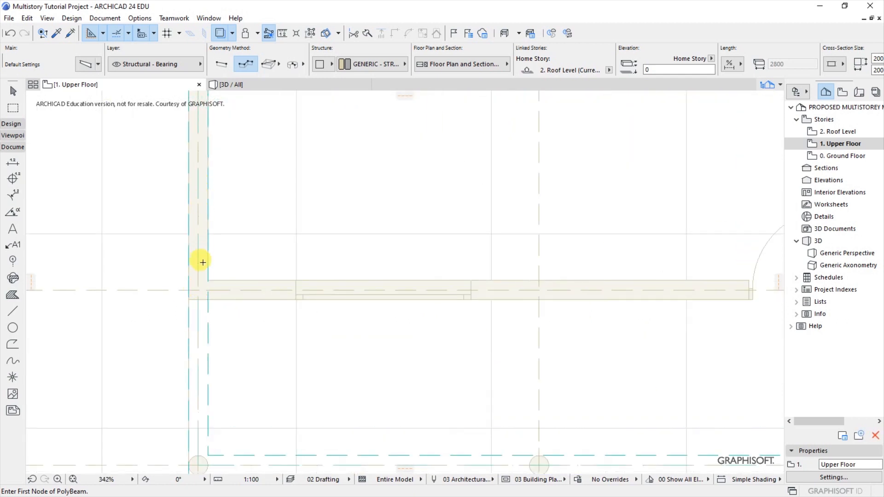
click(225, 68)
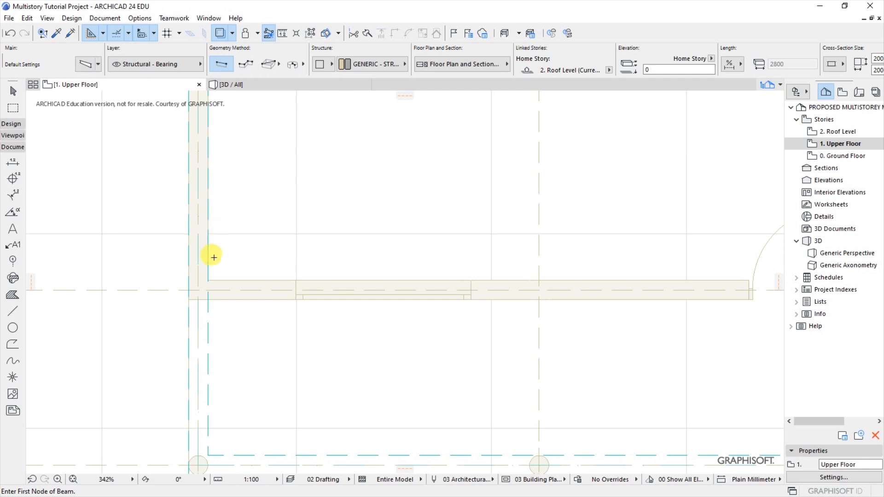
click(199, 288)
scroll(144, 282, down, 5)
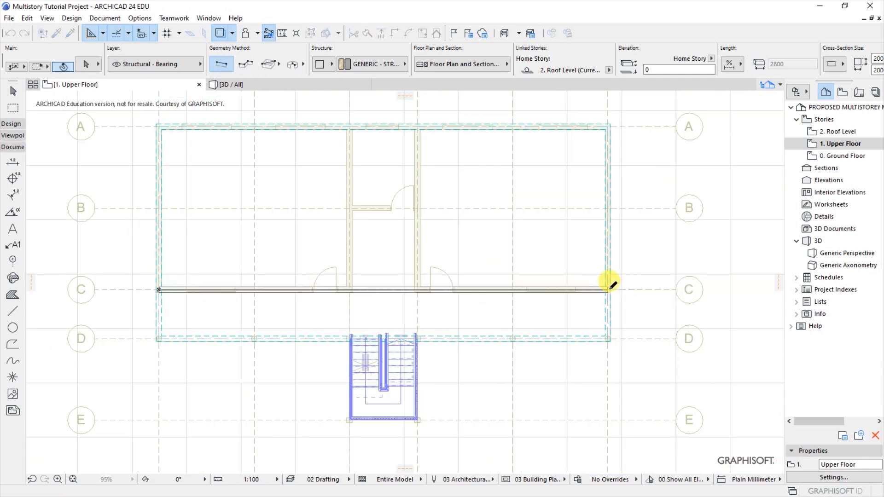
click(609, 289)
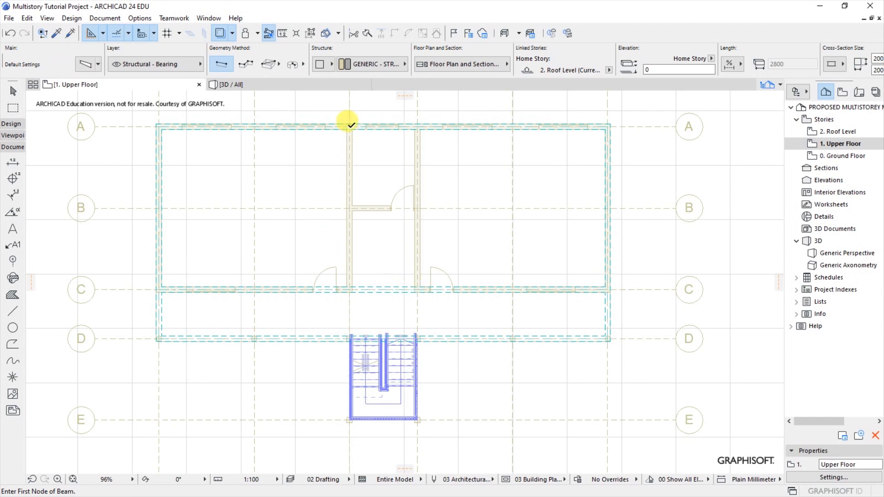
- Draw a single beam along grid line 03 from grid line A to grid line C
scroll(348, 127, up, 3)
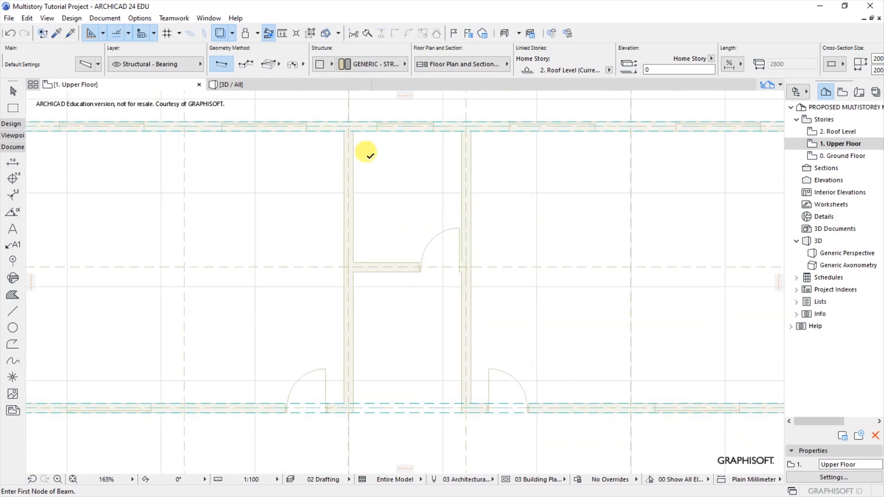
click(347, 124)
scroll(350, 263, down, 3)
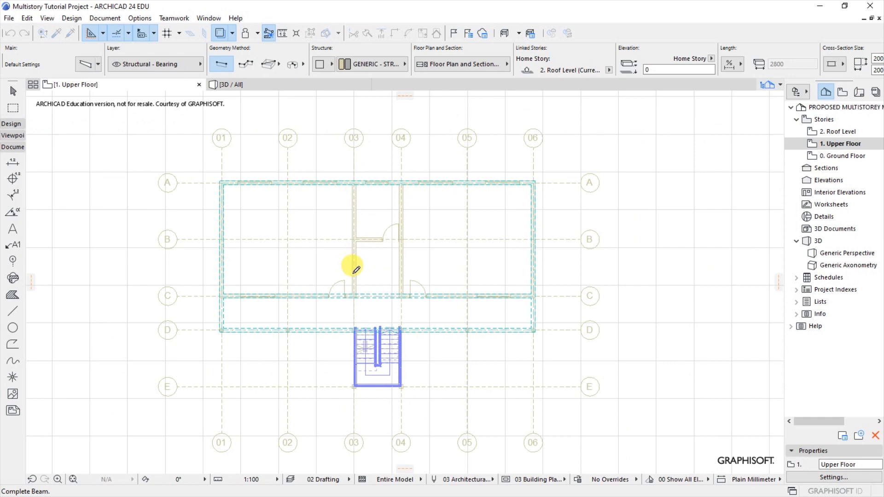
click(353, 294)
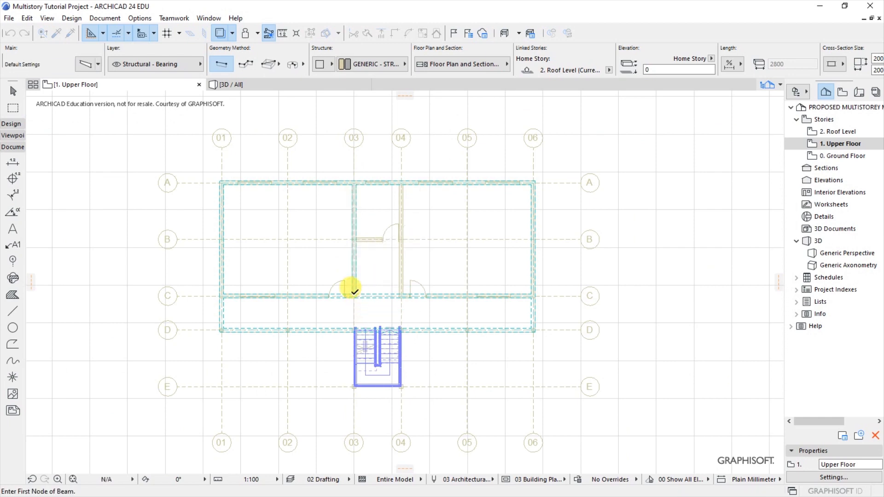
- Stretch the grid line 03 beam's end at grid line C by 1800 mm to grid line D and deselect the beam
scroll(349, 315, up, 3)
shift+click(357, 271)
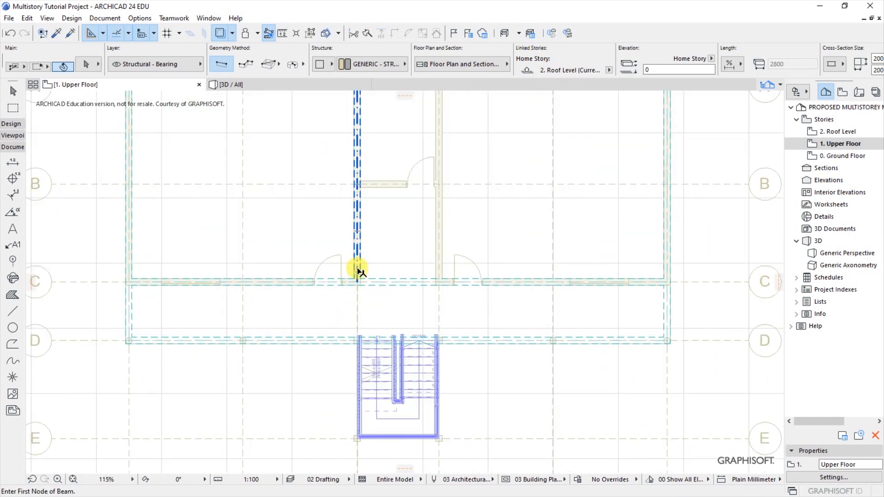
click(357, 279)
click(357, 322)
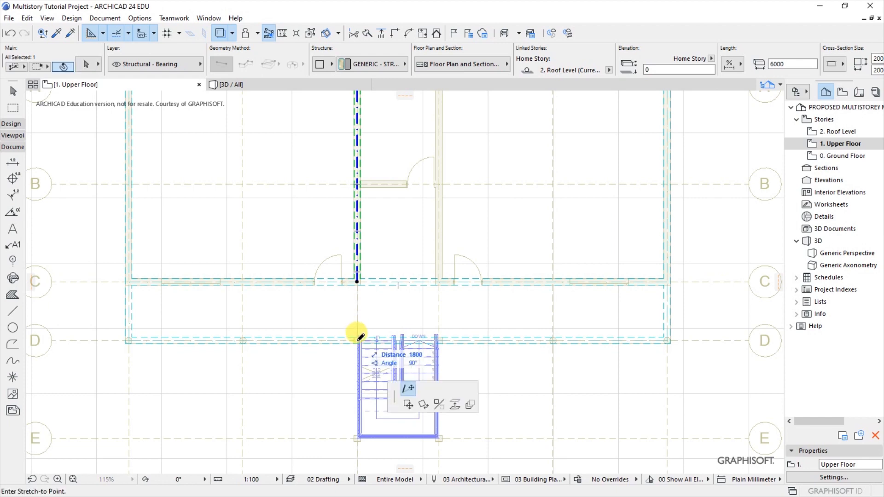
click(357, 343)
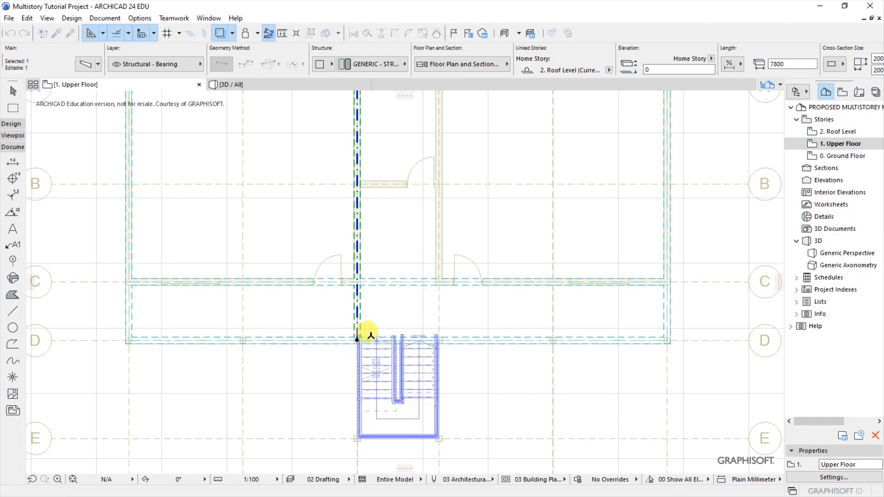
key(Escape)
scroll(416, 244, down, 3)
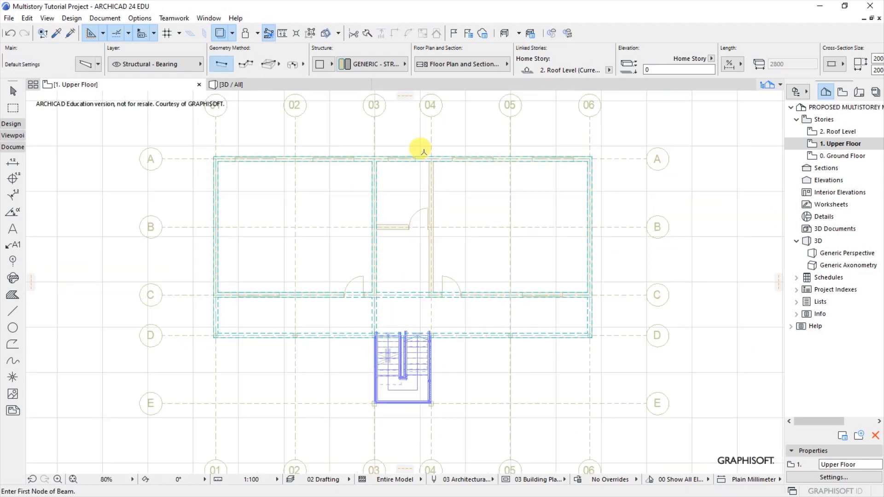
- Draw a single beam along grid line 04 from grid line A to grid line D
scroll(431, 159, up, 5)
click(437, 159)
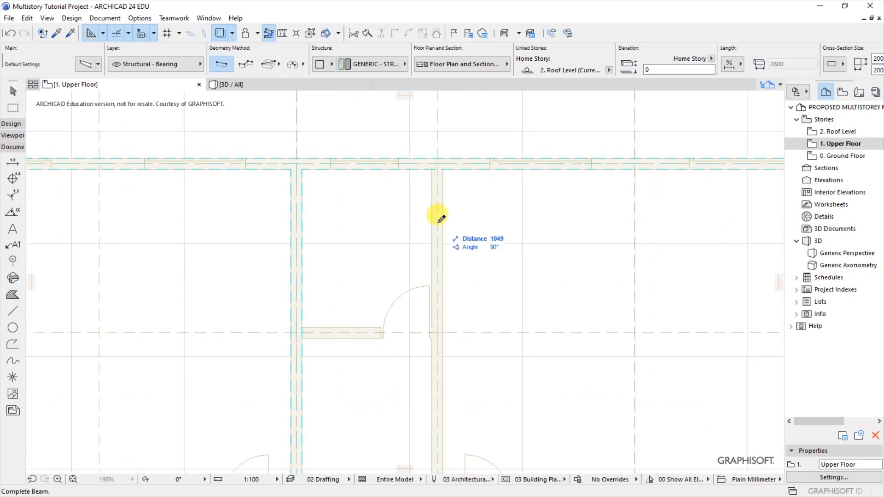
scroll(428, 193, down, 5)
scroll(431, 322, up, 6)
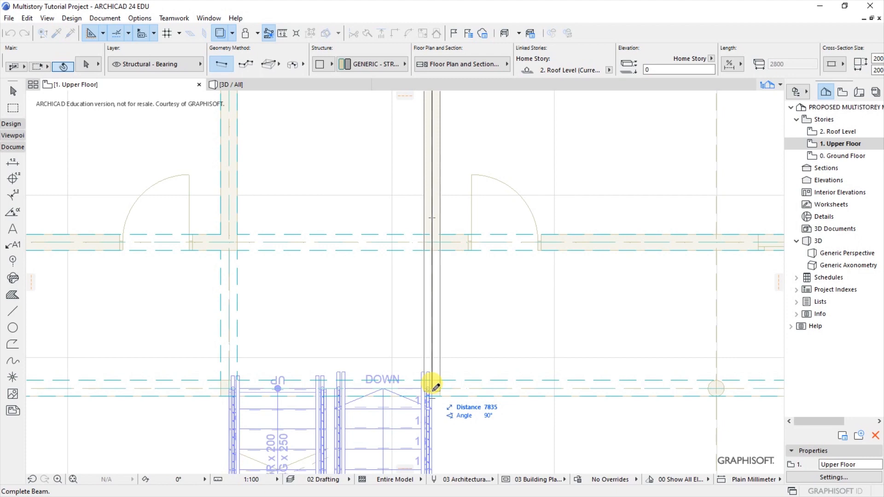
click(432, 385)
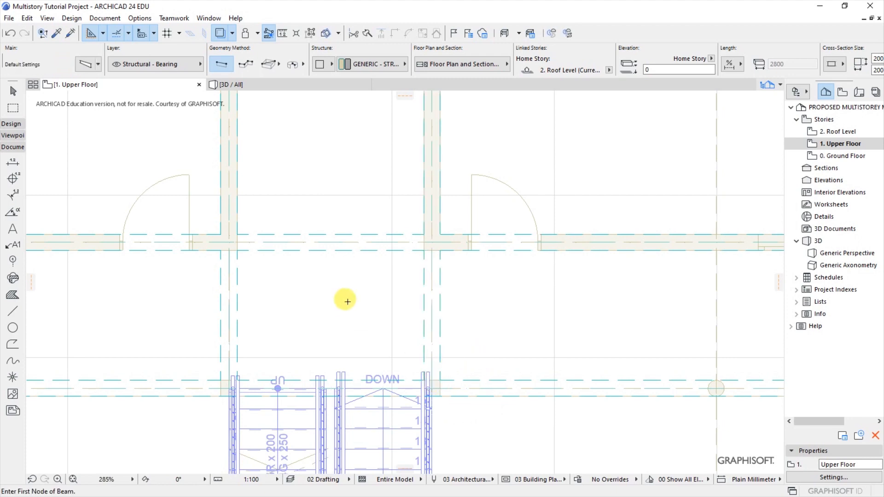
- Draw a short beam along grid line B between the beams on grid lines 03 and 04
scroll(432, 311, down, 6)
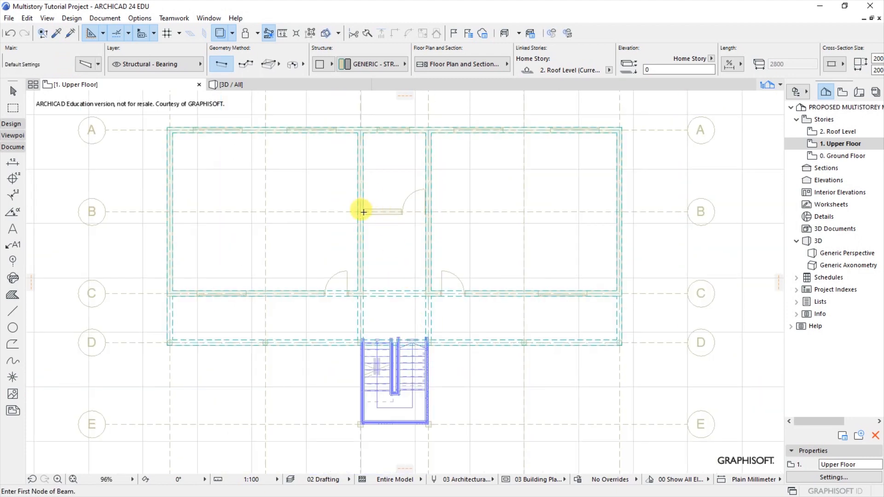
scroll(363, 220, up, 5)
click(350, 215)
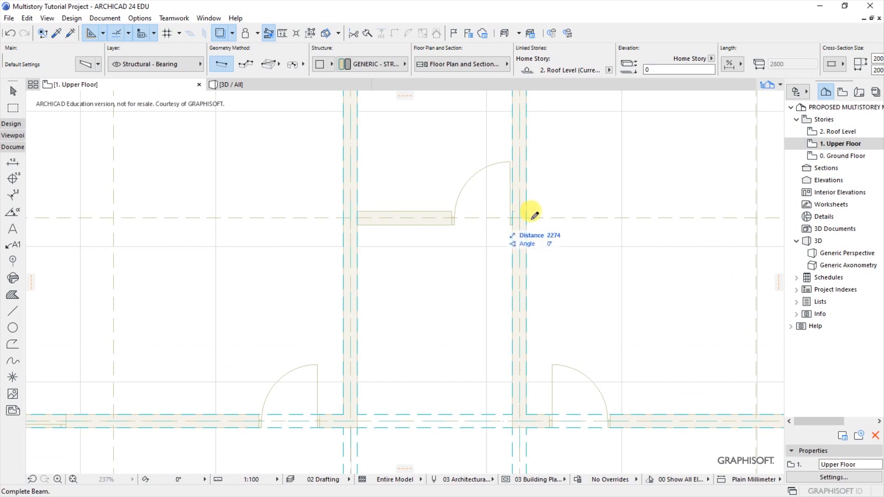
click(519, 214)
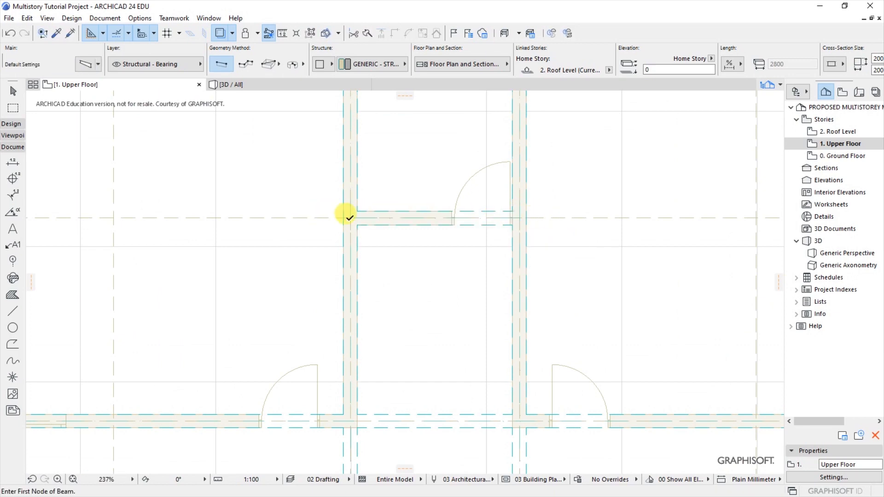
- Stretch both ends of the short grid line B beam so it spans from grid line 01 to grid line 06
scroll(266, 223, down, 5)
click(300, 225)
click(356, 223)
click(355, 224)
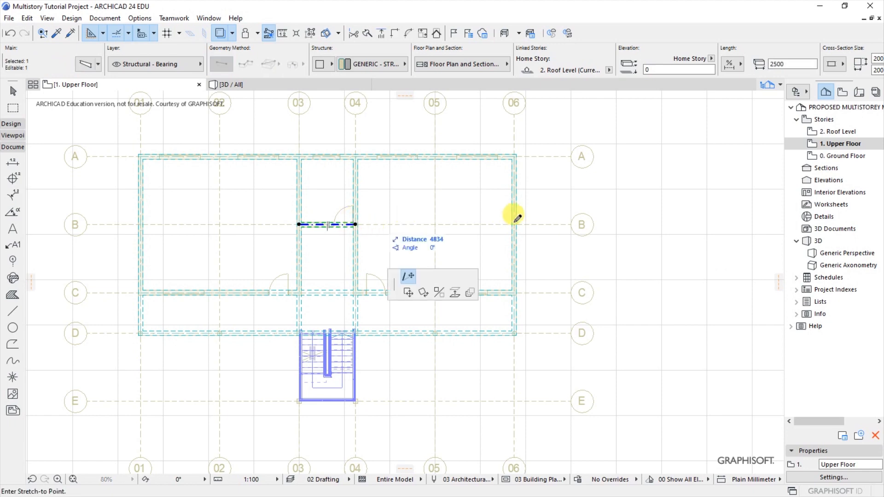
click(514, 224)
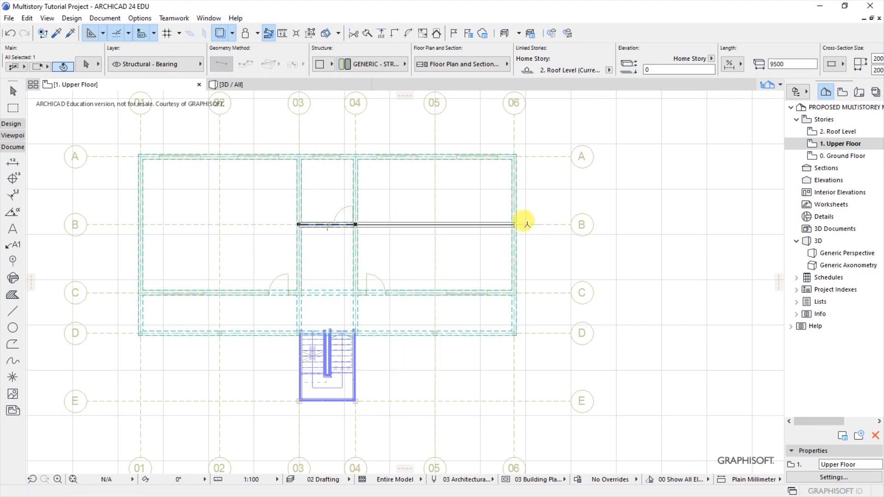
click(299, 224)
click(140, 224)
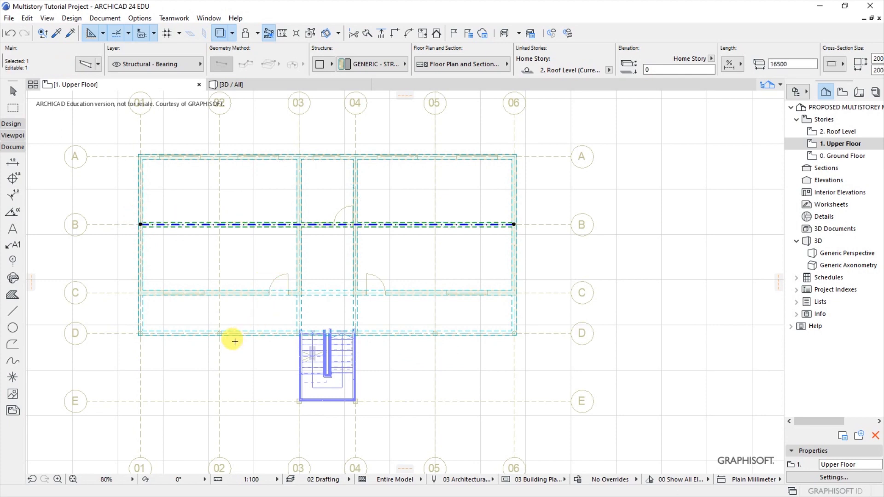
- Select all the beams on the Upper Floor and copy them
shift+click(306, 333)
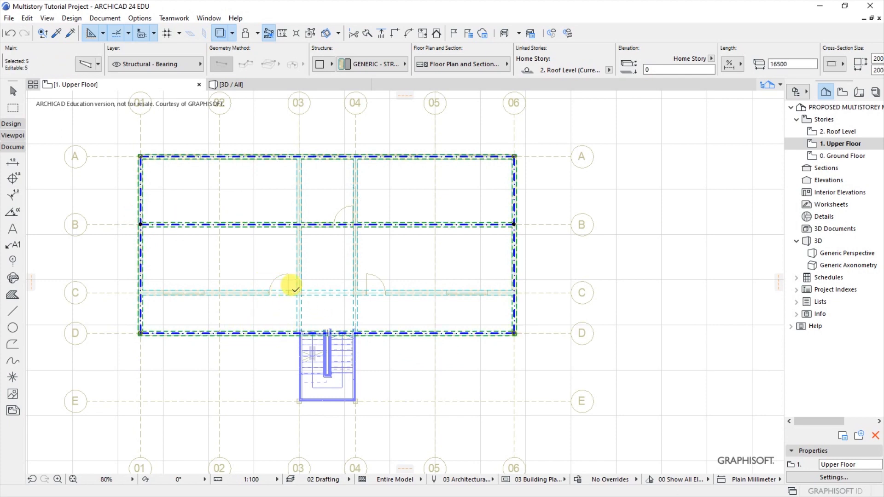
shift+click(297, 289)
key(ctrl+a)
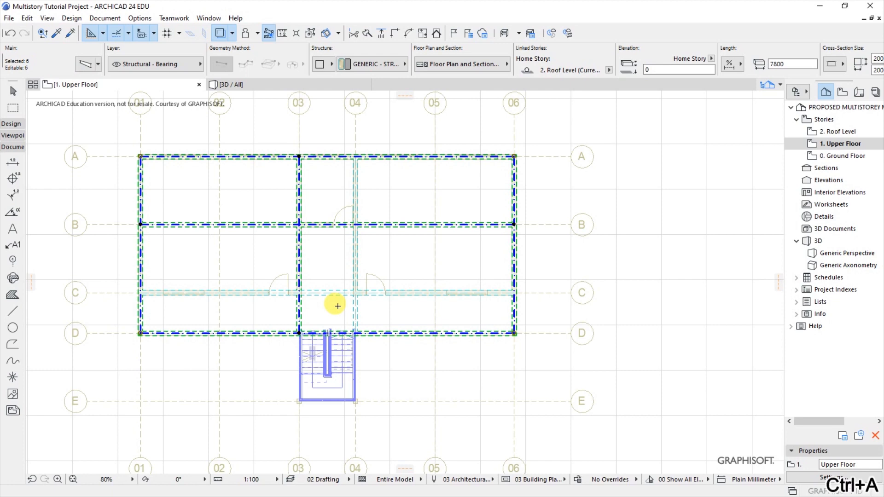
right_click(412, 273)
click(435, 274)
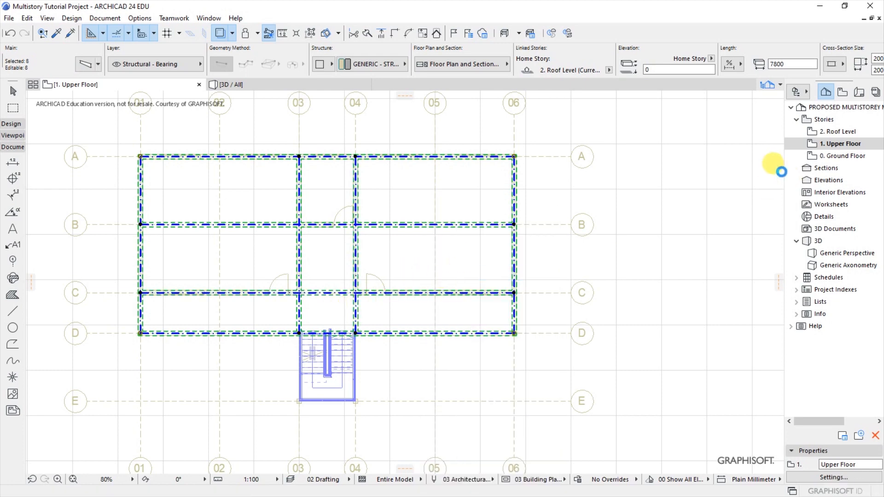
- Paste the copied beams onto the Ground Floor story and check them in the 3D view
click(839, 157)
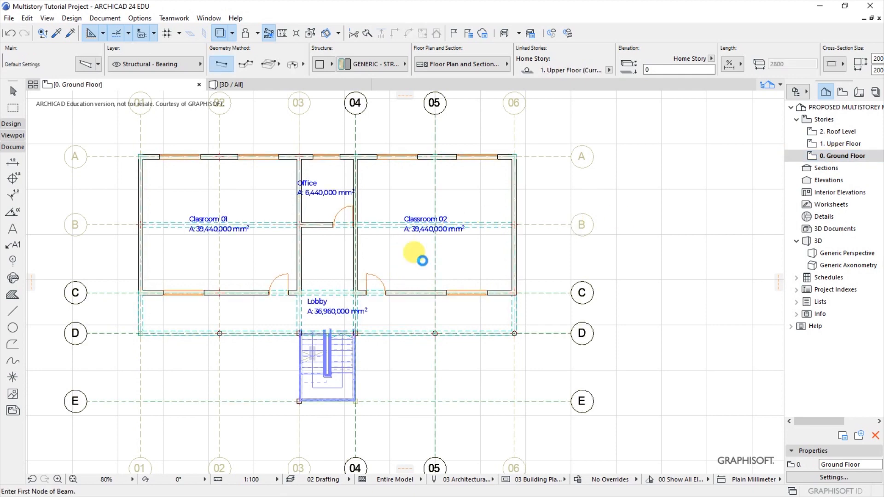
right_click(538, 256)
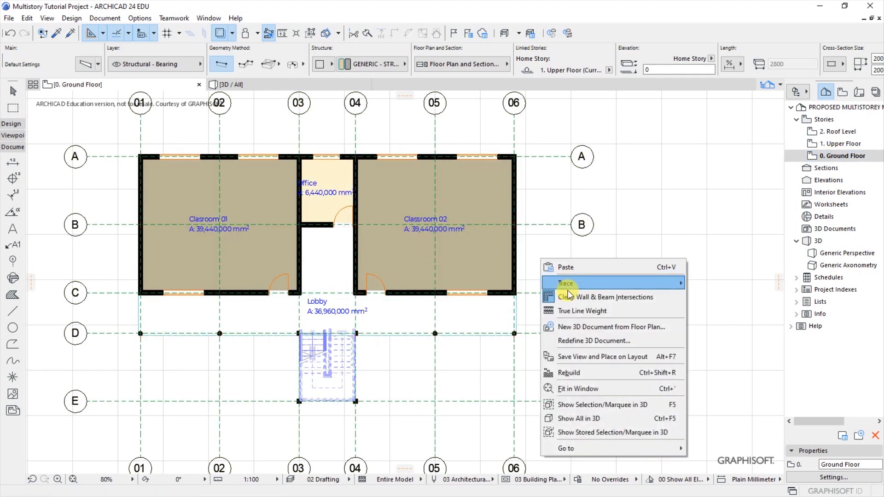
click(567, 268)
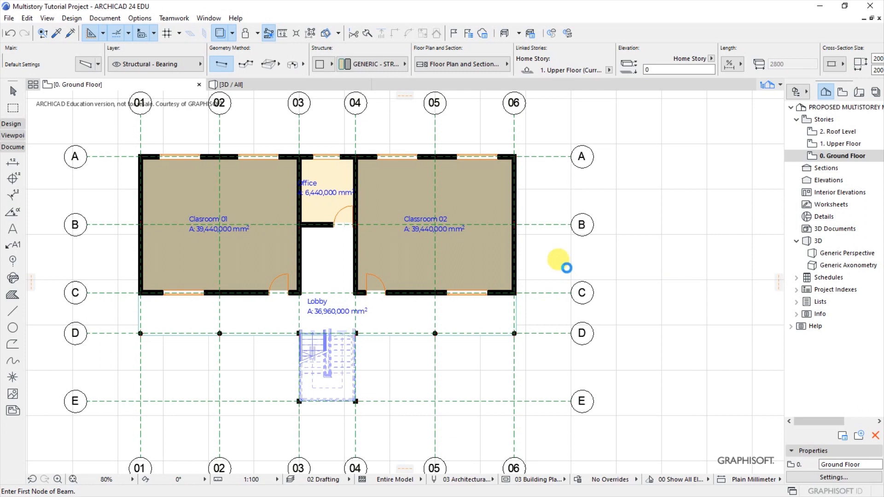
right_click(609, 259)
click(631, 301)
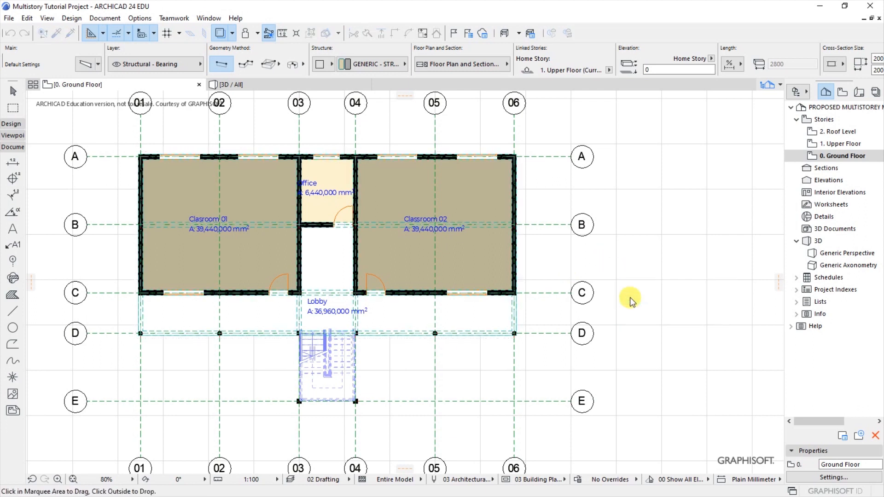
scroll(495, 297, down, 2)
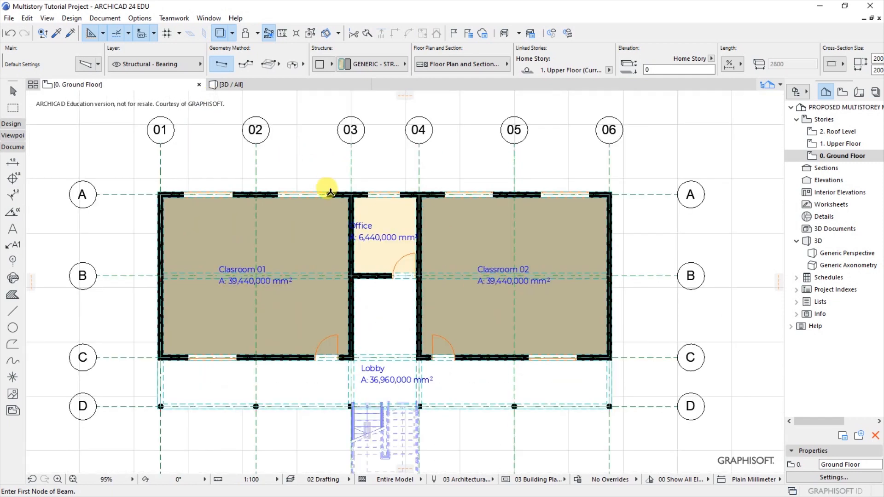
click(267, 84)
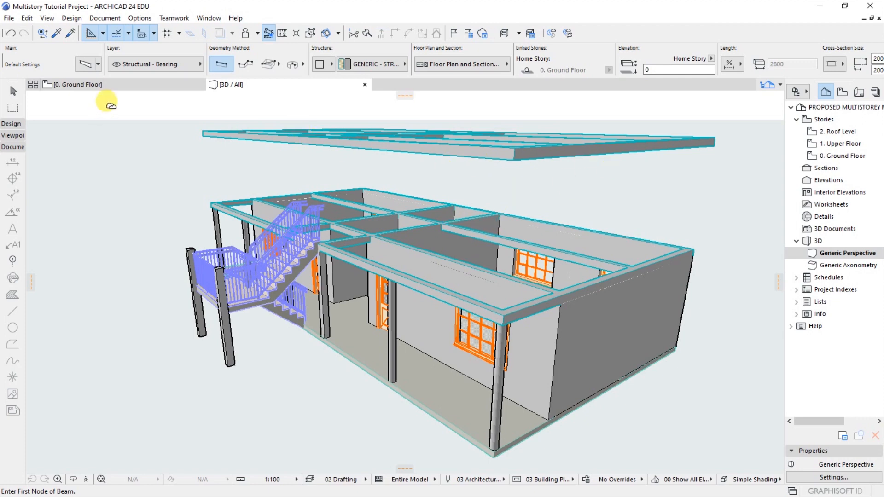
- On the Ground Floor plan, stretch the grid line 03 beam's end from grid line D by 3000 mm to grid line E
click(121, 84)
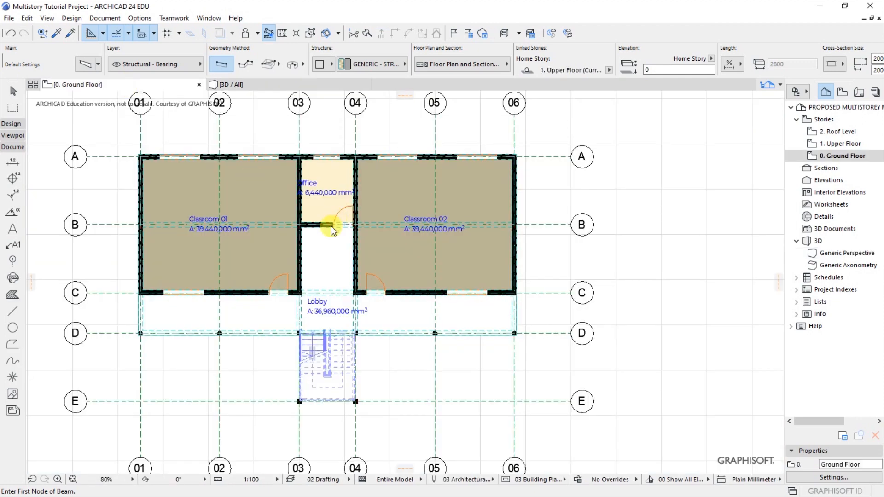
scroll(322, 325, up, 1)
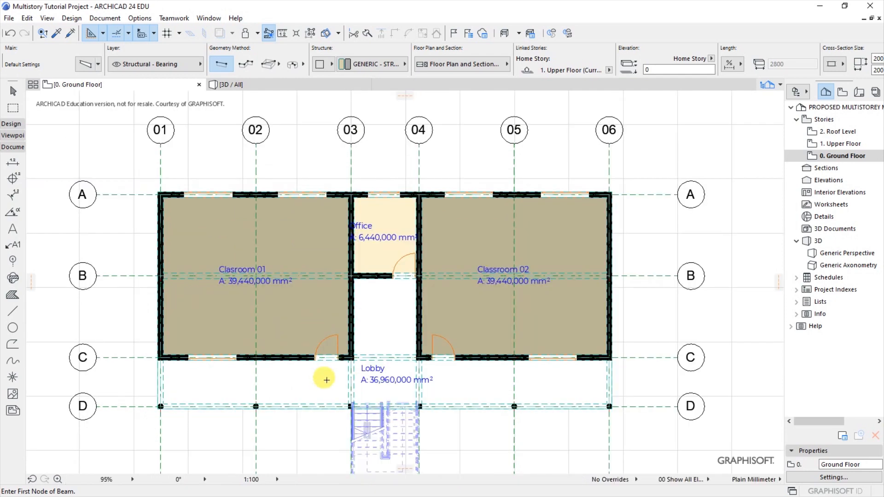
scroll(341, 281, down, 3)
scroll(355, 359, up, 5)
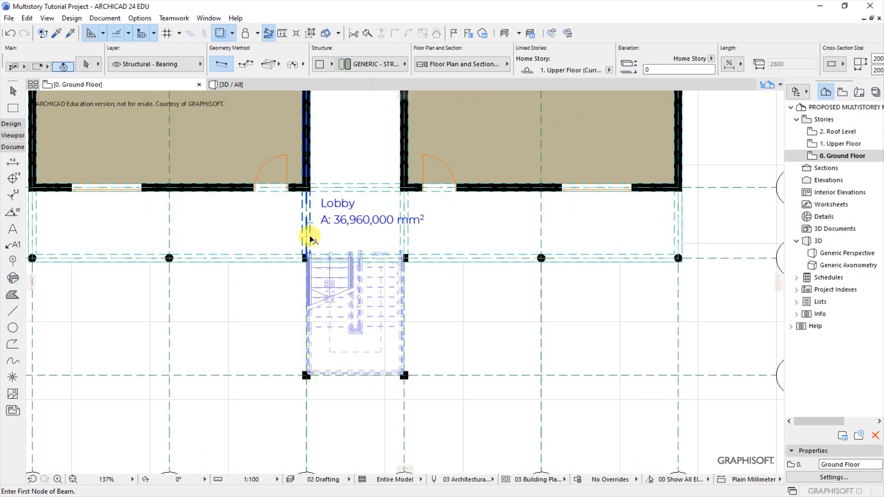
shift+click(307, 258)
click(307, 258)
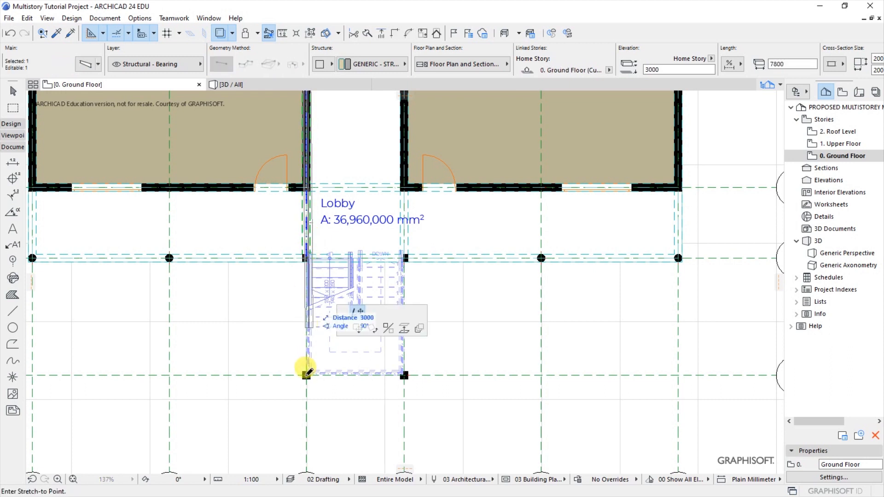
click(306, 375)
key(Escape)
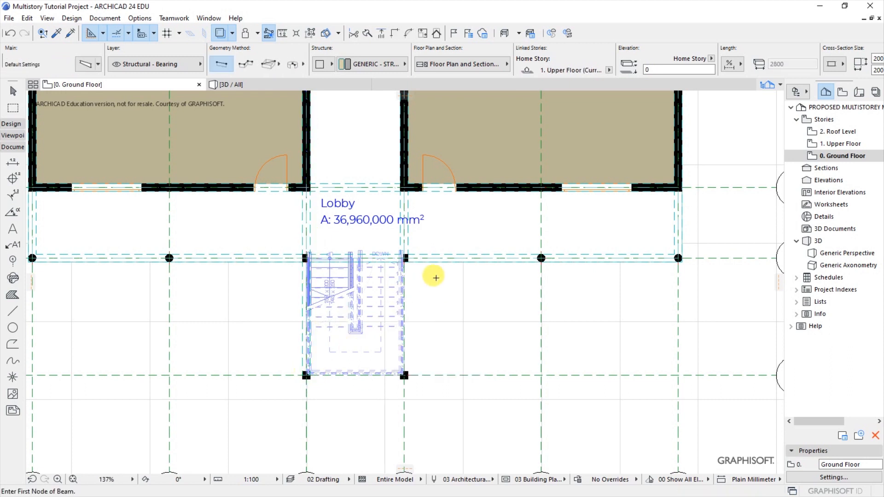
- Stretch the grid line 04 beam's end from grid line D to the column on grid line E and deselect the beam
shift+click(405, 257)
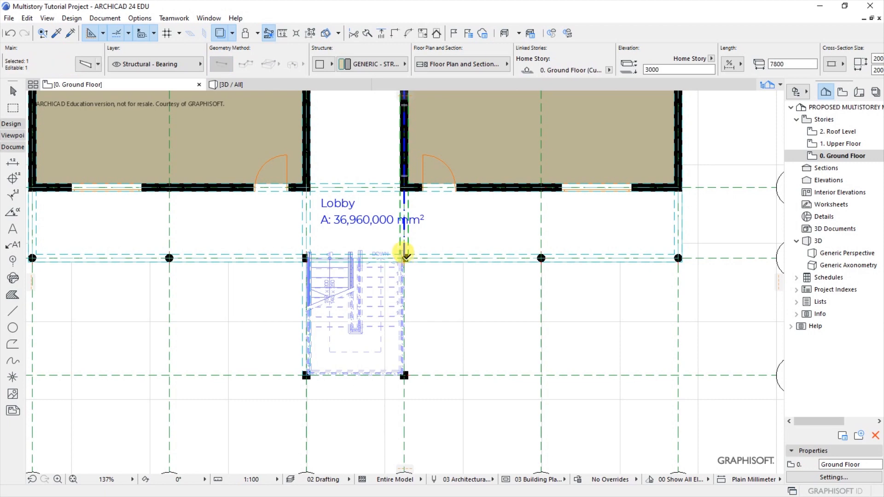
click(404, 258)
click(404, 376)
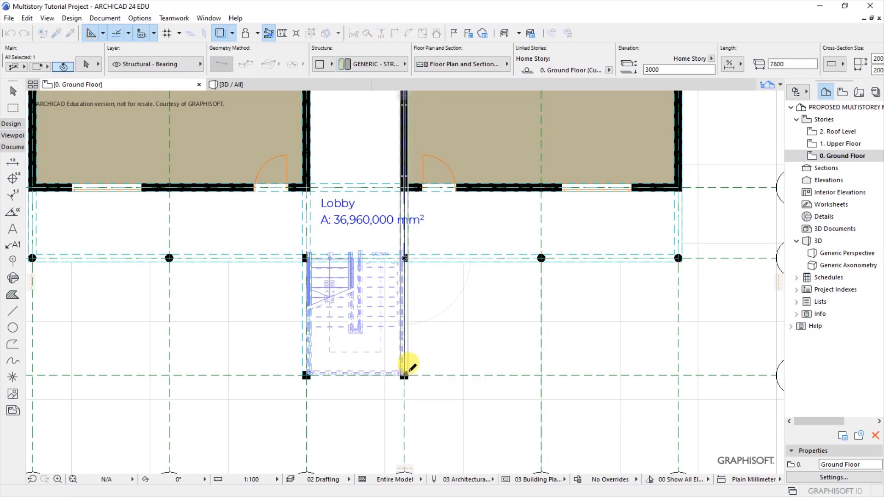
key(Escape)
- Draw a single beam along grid line E between the stair columns on grid lines 03 and 04, and check it in 3D
scroll(355, 389, up, 5)
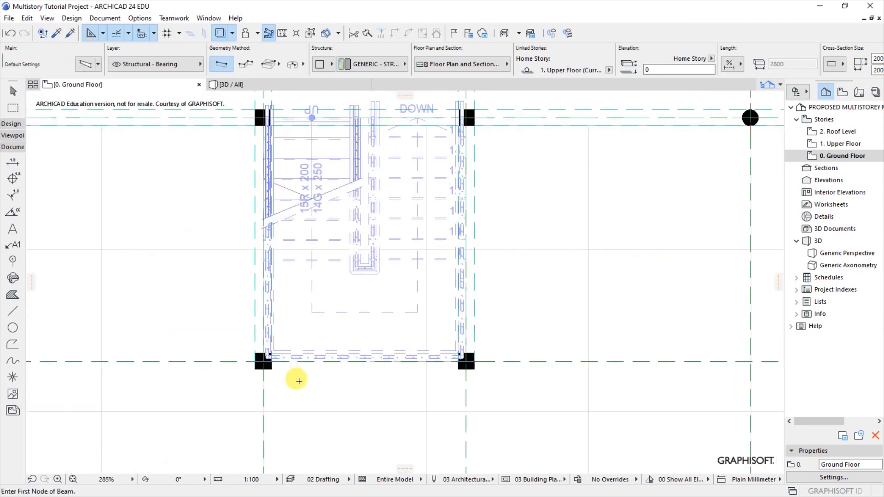
click(256, 352)
click(492, 358)
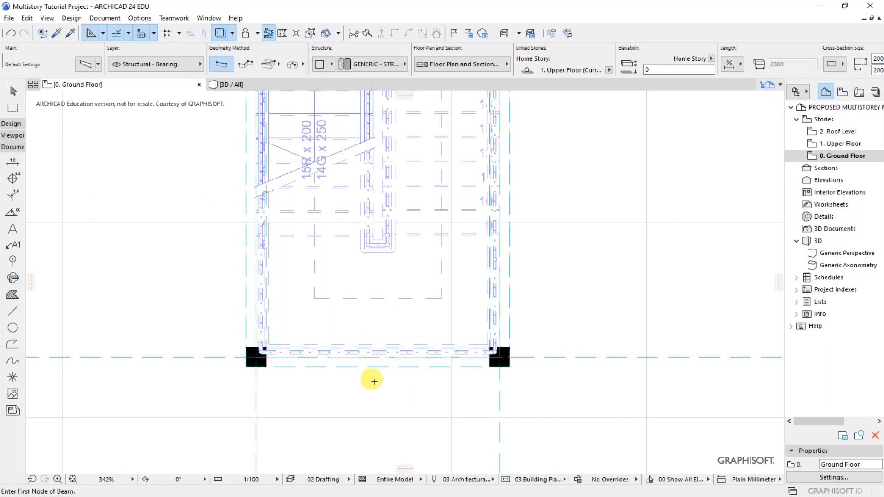
scroll(416, 415, down, 3)
click(233, 84)
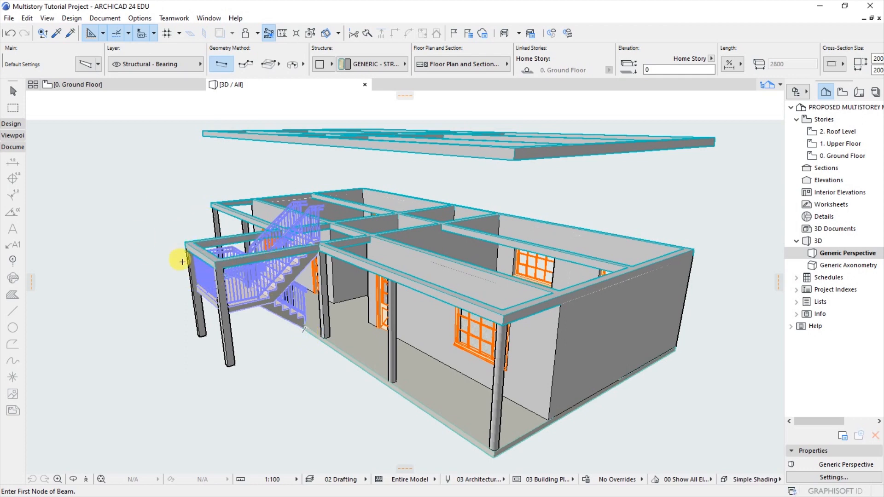
- Return from the 3D view to the floor plan and open the Upper Floor story
click(104, 88)
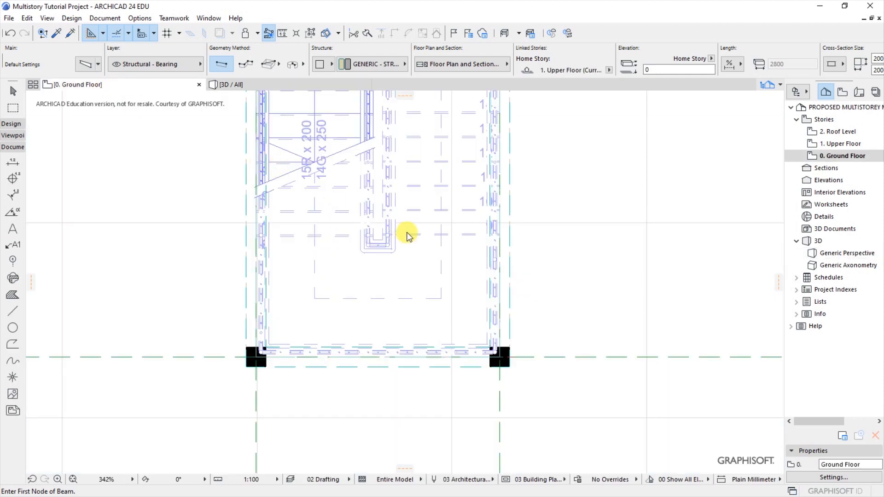
scroll(443, 333, down, 3)
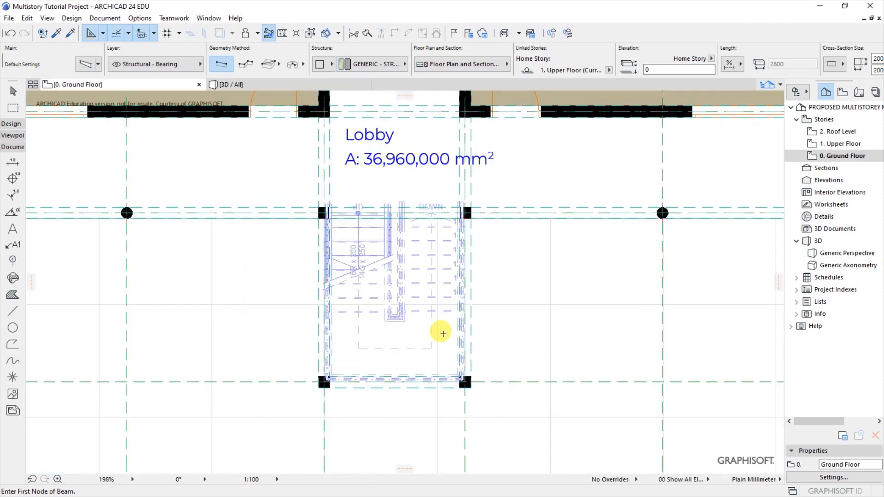
scroll(436, 386, down, 3)
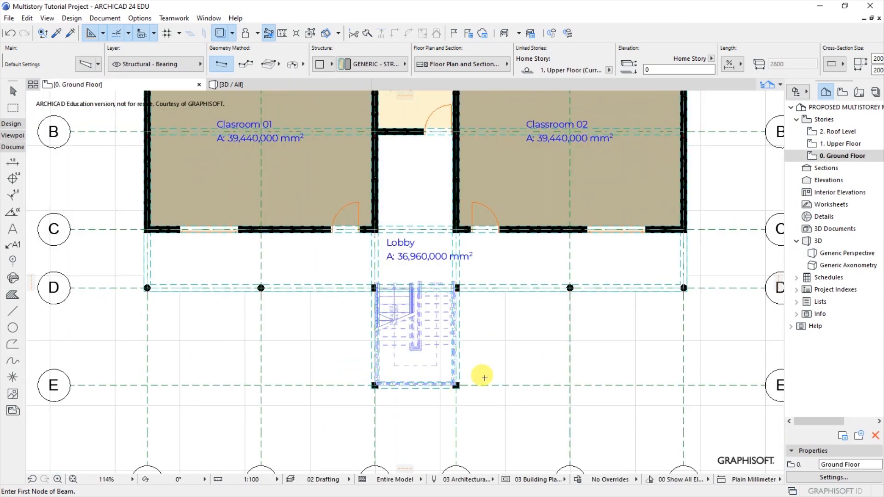
scroll(481, 375, down, 1)
click(841, 144)
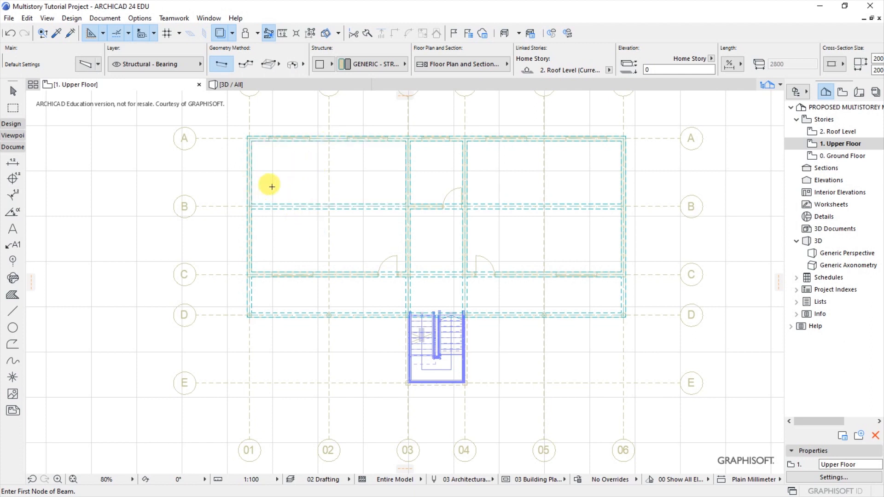
key(shift)
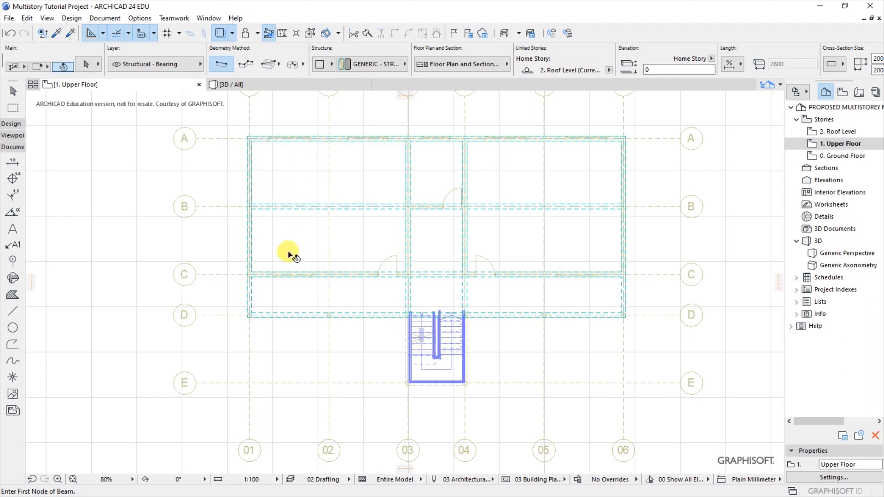
mouse_move(230, 122)
shift+mouse_down()
mouse_move(345, 276)
mouse_move(428, 306)
mouse_move(645, 318)
shift+mouse_up()
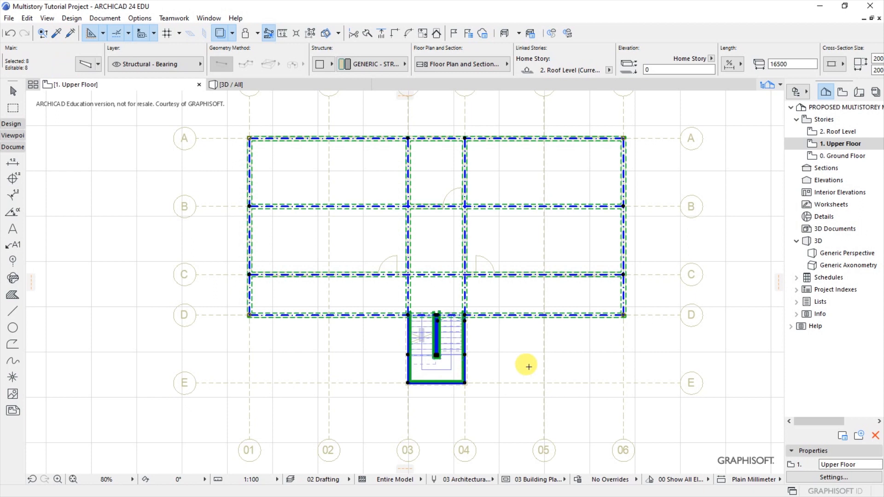
key(Escape)
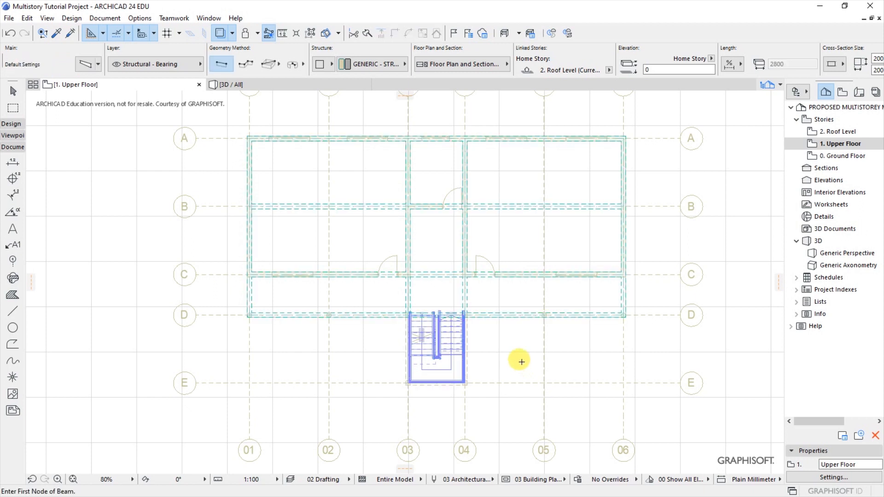
- Delete all the beams on the Upper Floor and check the remaining Ground Floor structure in plan and 3D
click(11, 124)
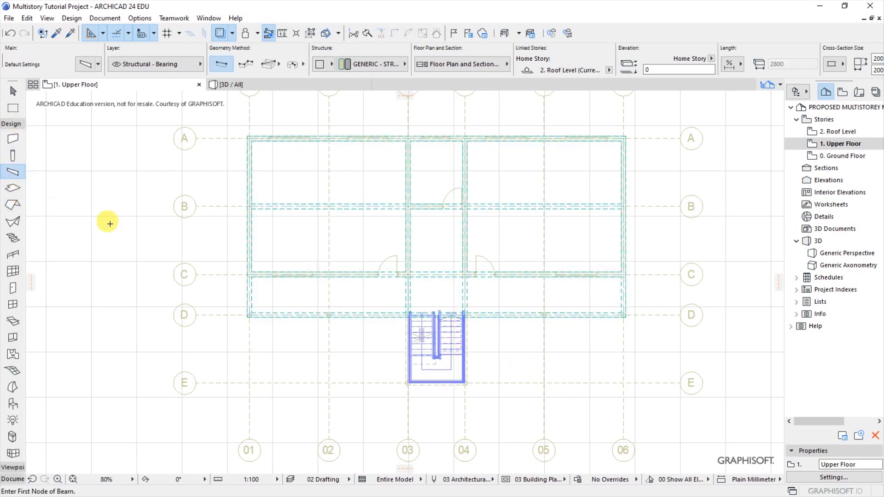
key(ctrl+a)
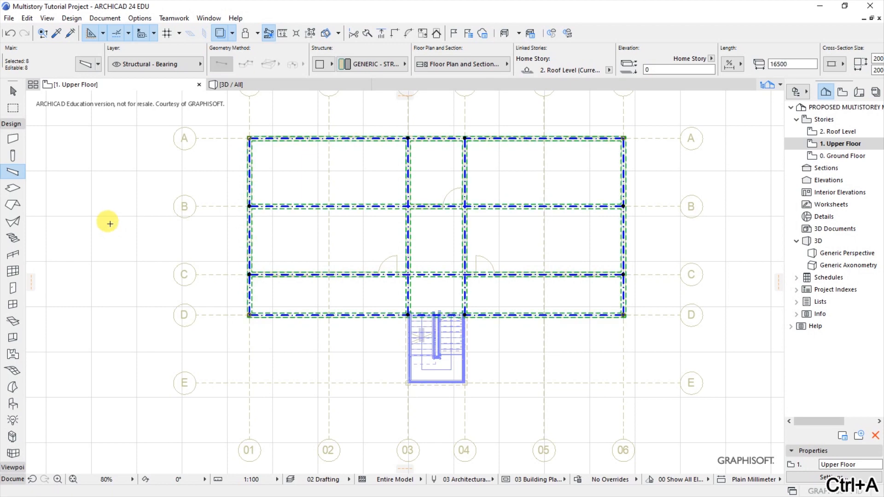
key(Delete)
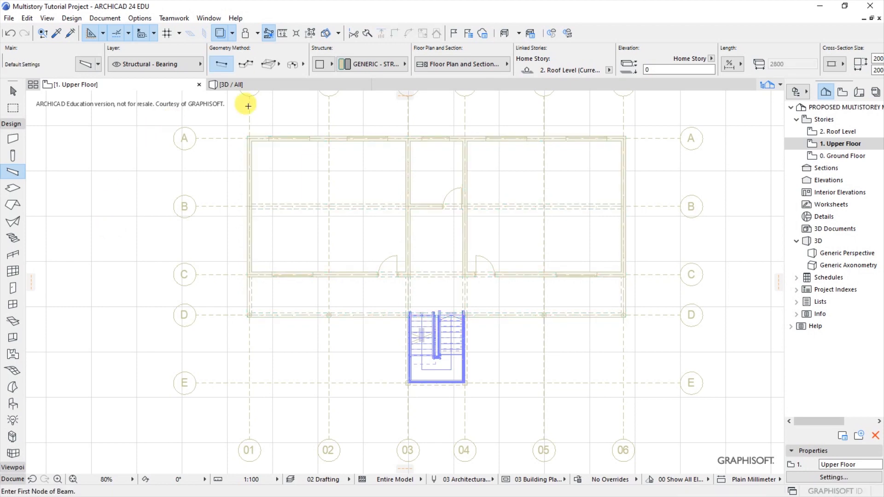
double_click(840, 156)
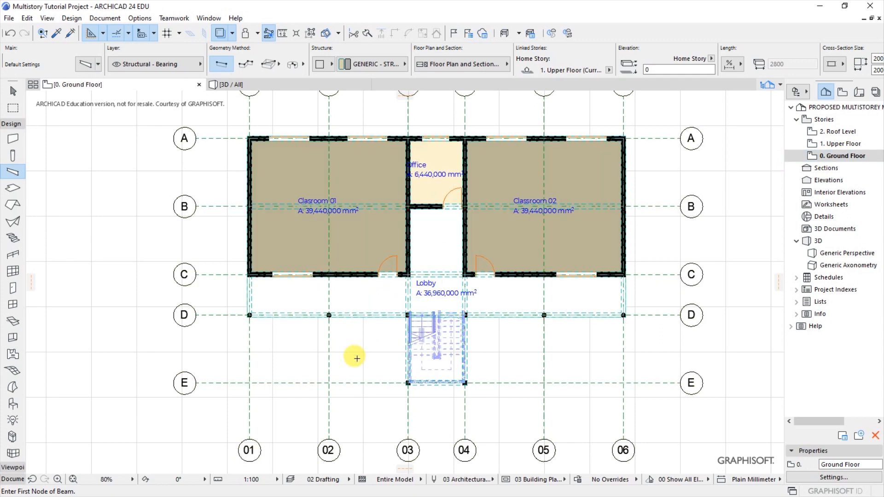
click(237, 86)
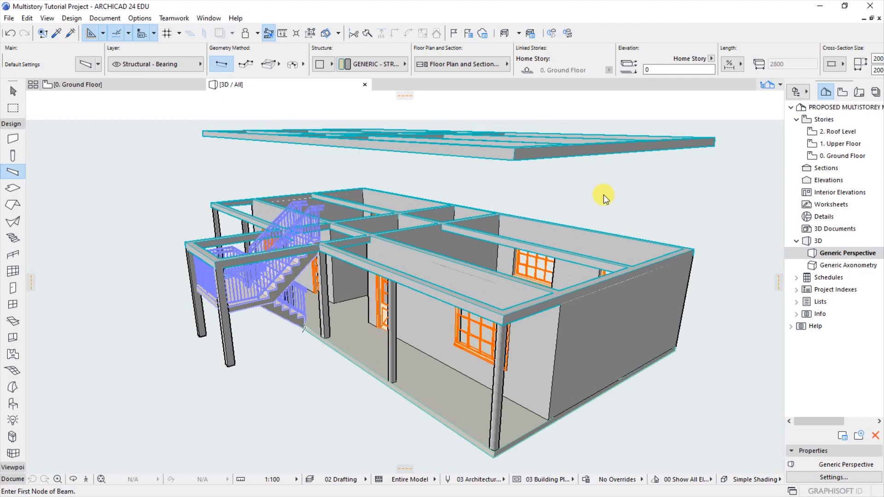
key(ctrl+z)
shift+middle_drag(431, 243, 430, 243)
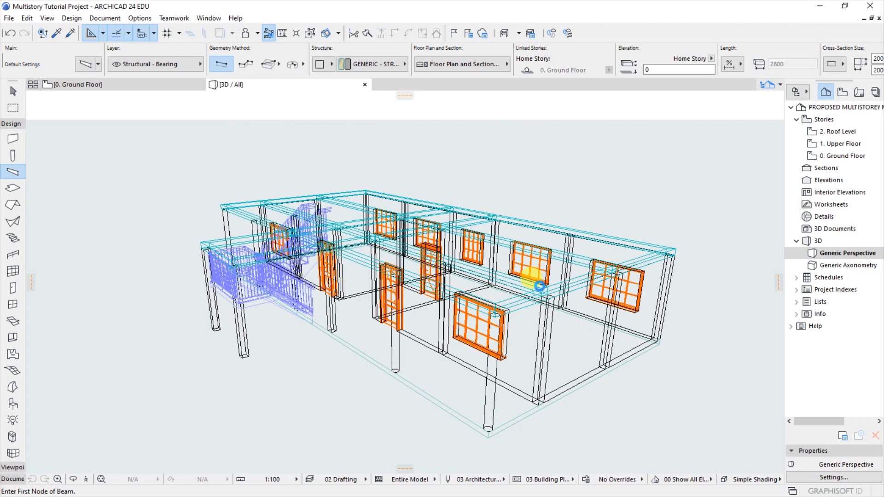
- Check the beam structure in the 3D view and open the Upper Floor plan
shift+middle_drag(540, 286, 540, 284)
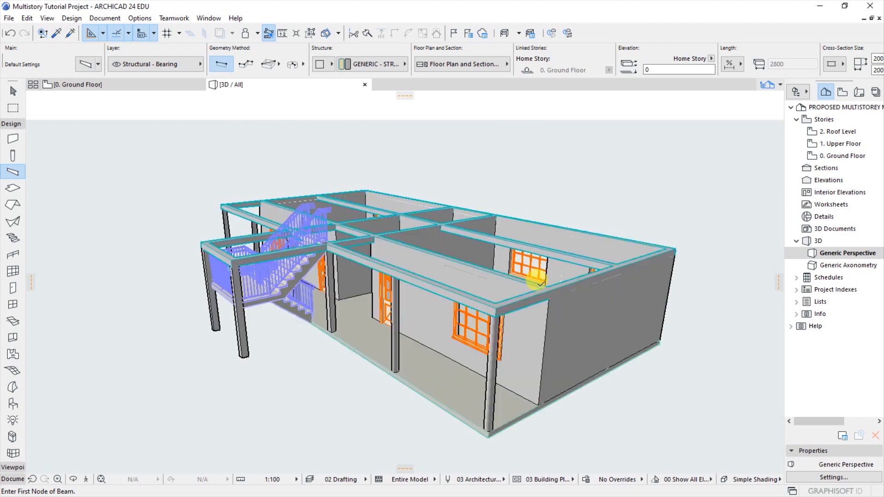
click(122, 85)
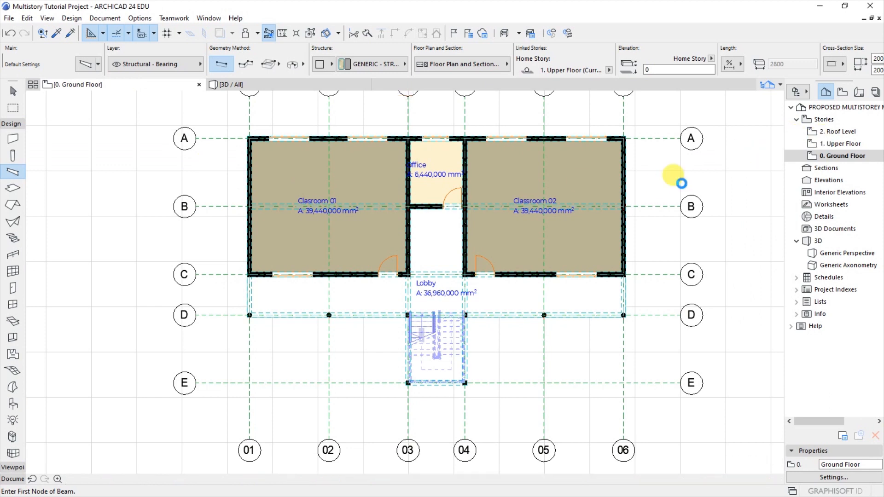
double_click(834, 145)
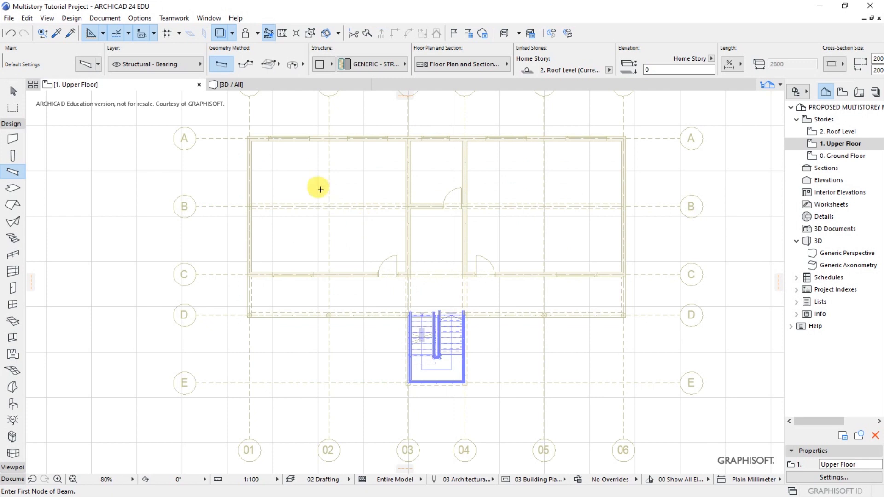
scroll(305, 125, up, 1)
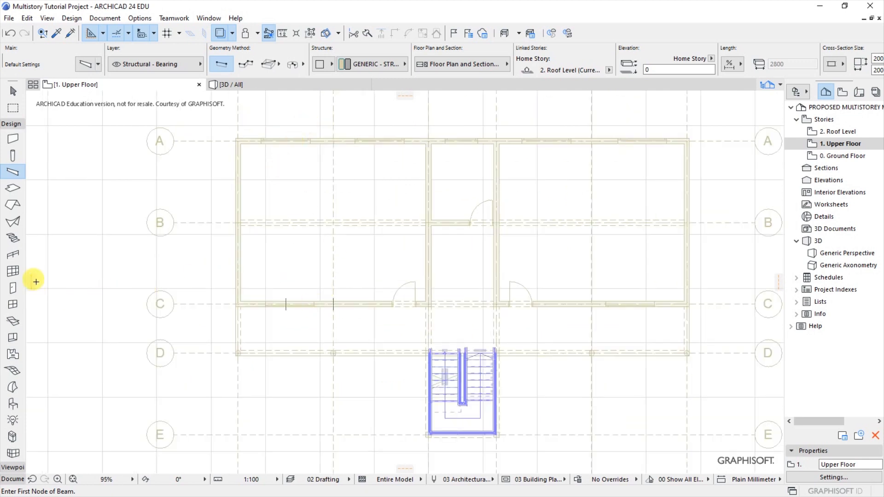
- Begin a polygonal structural slab with the 150 mm default thickness, running from the building's outer corner at A/01 to the outer corner at D/01
click(13, 188)
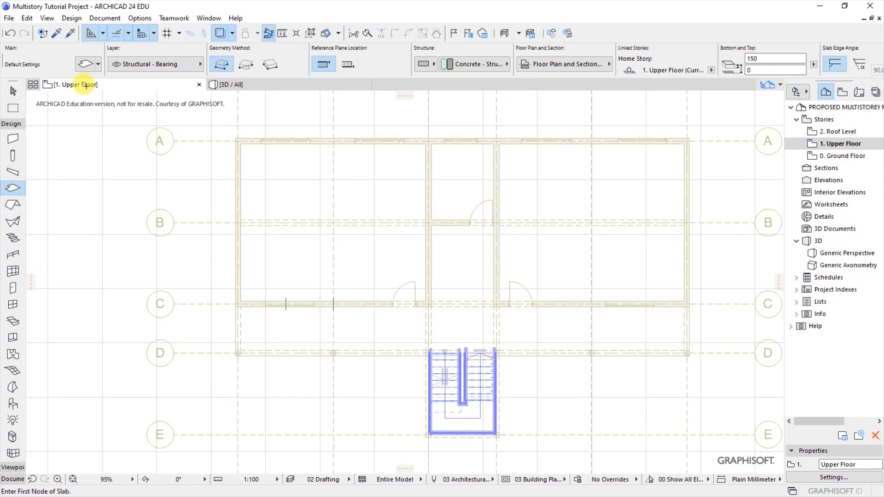
key(ctrl+t)
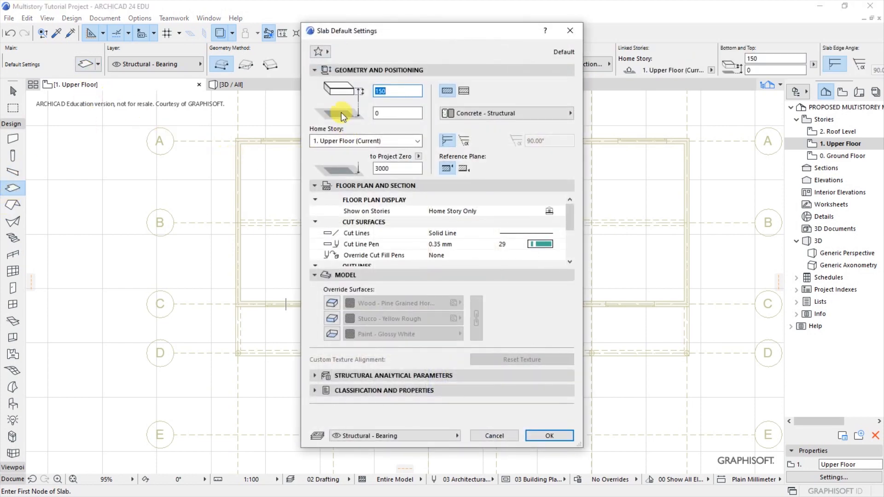
click(548, 436)
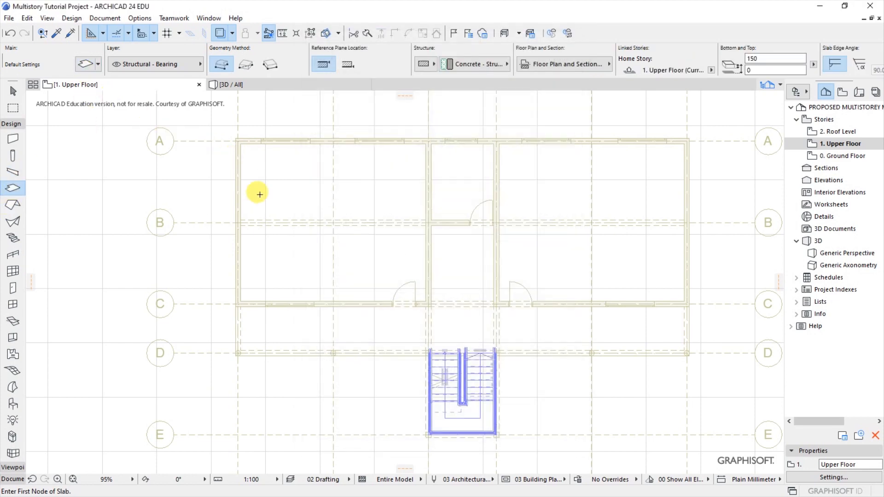
click(235, 137)
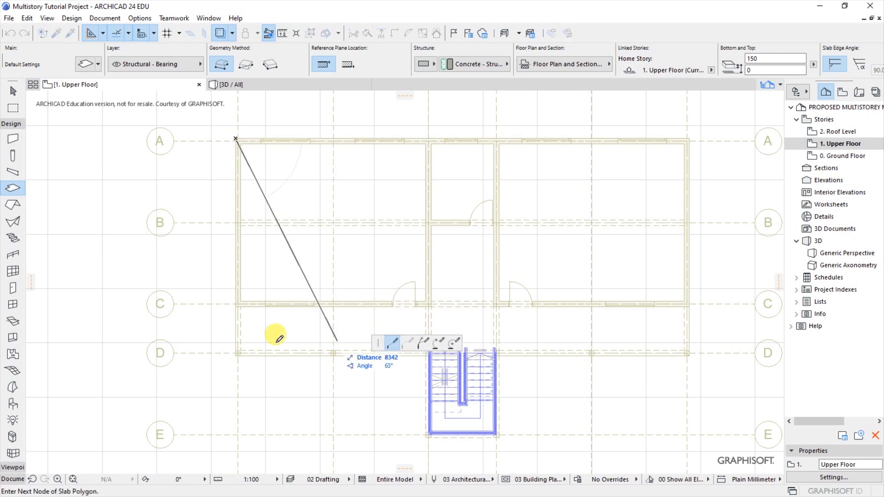
click(236, 353)
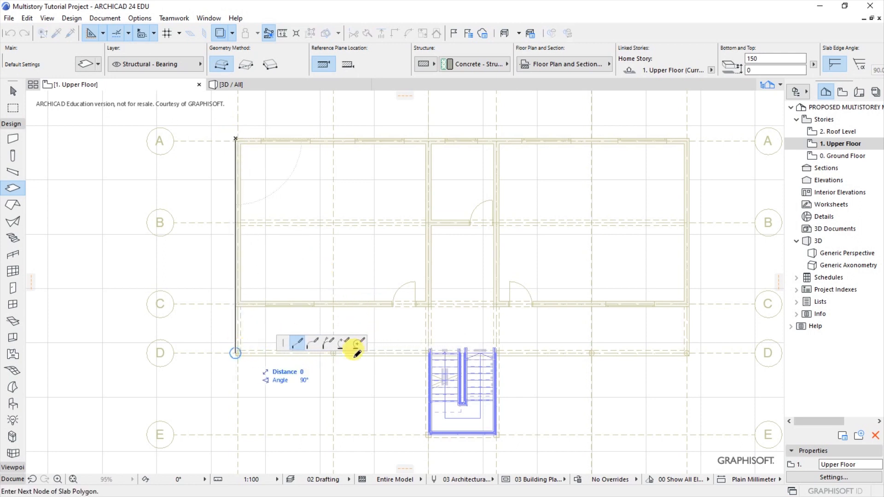
click(689, 354)
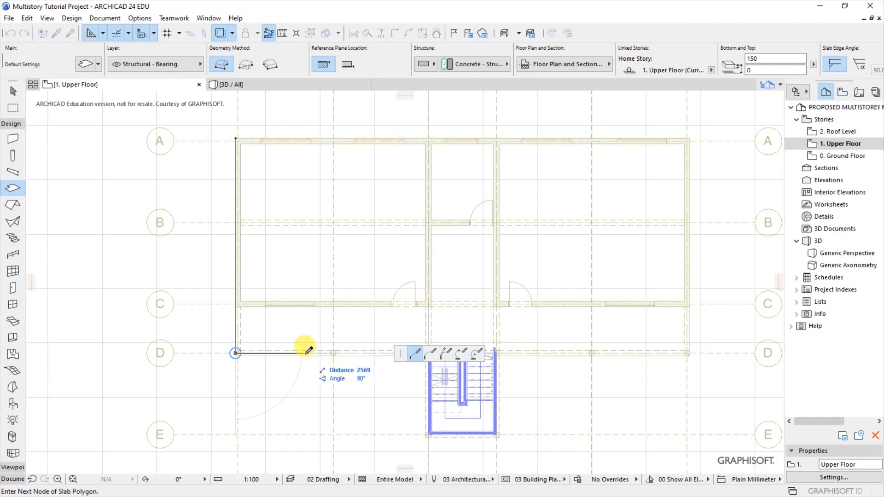
scroll(238, 355, up, 3)
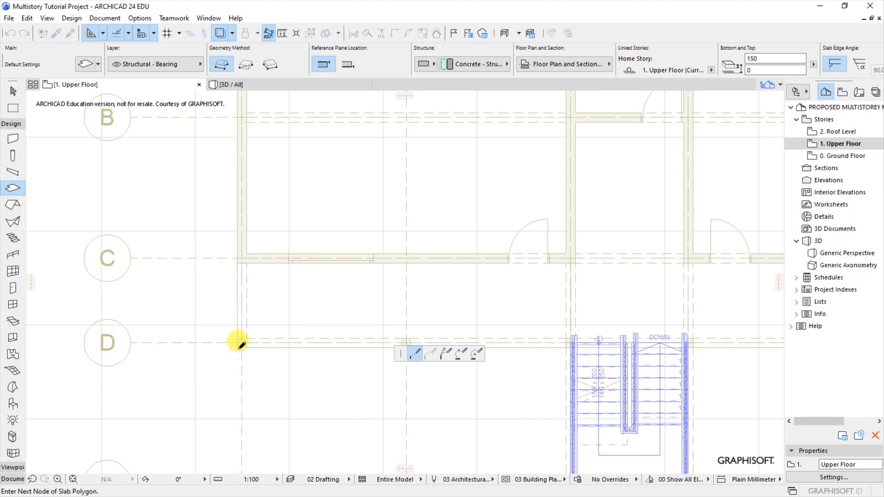
scroll(239, 347, up, 3)
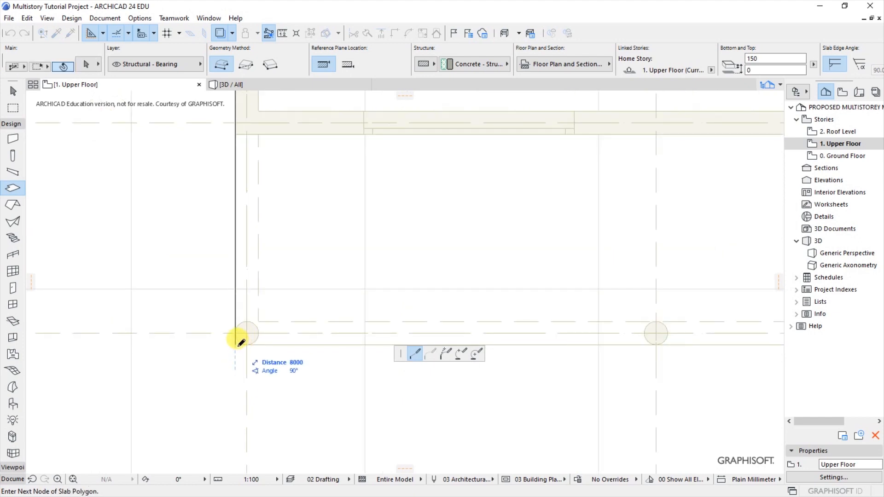
shift+click(236, 345)
- Complete the Upper Floor slab outline through the outer corners at D/06 and A/06 and close it at A/01
scroll(170, 340, down, 6)
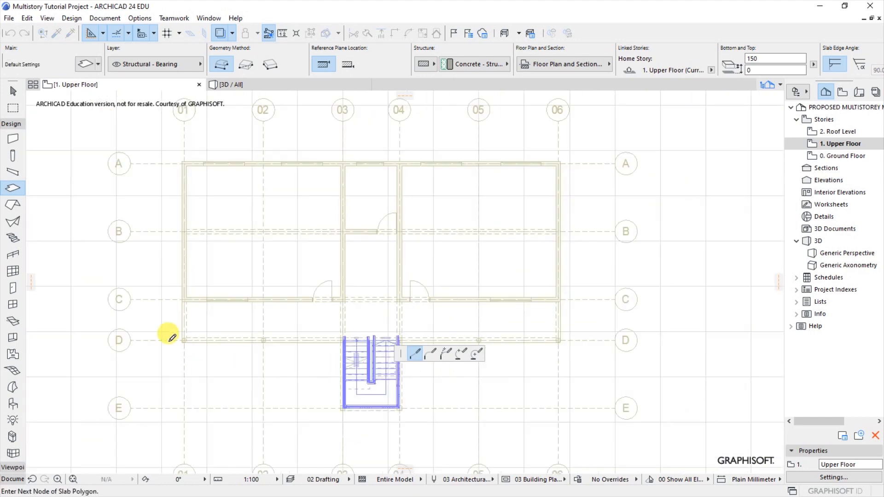
scroll(381, 339, down, 1)
scroll(365, 336, up, 8)
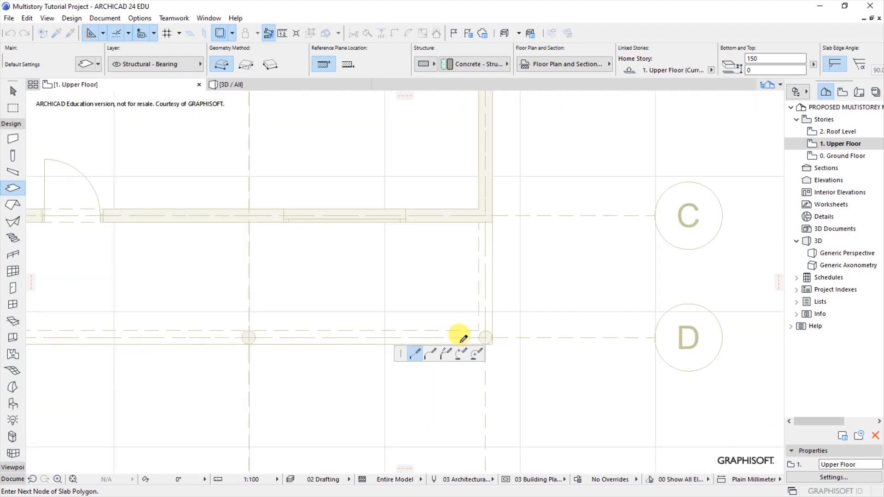
click(497, 340)
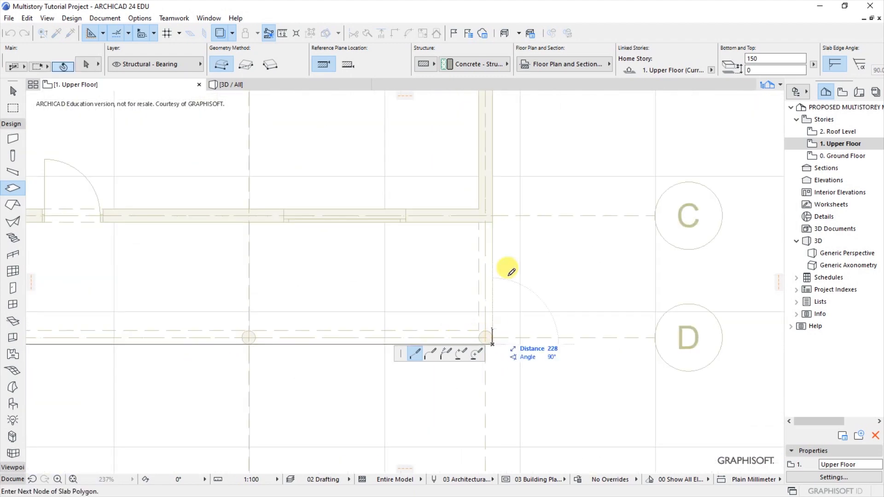
scroll(530, 389, down, 6)
scroll(524, 276, up, 5)
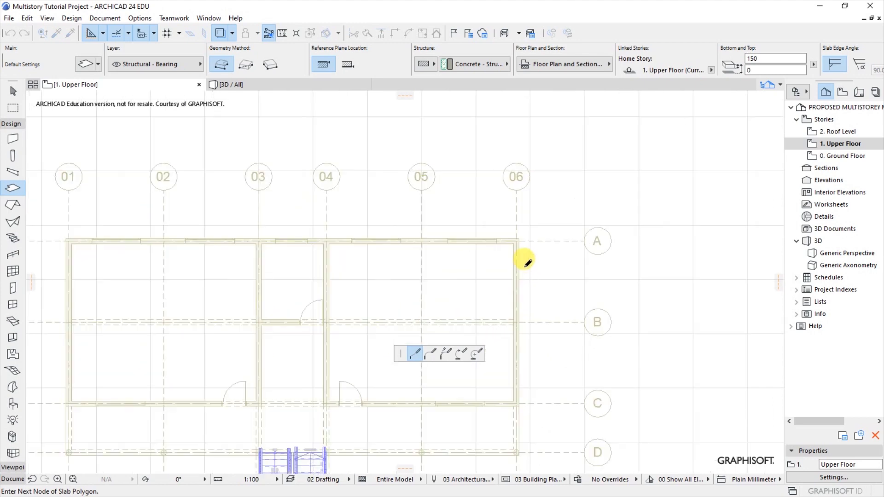
click(513, 202)
scroll(382, 182, down, 5)
scroll(376, 188, up, 5)
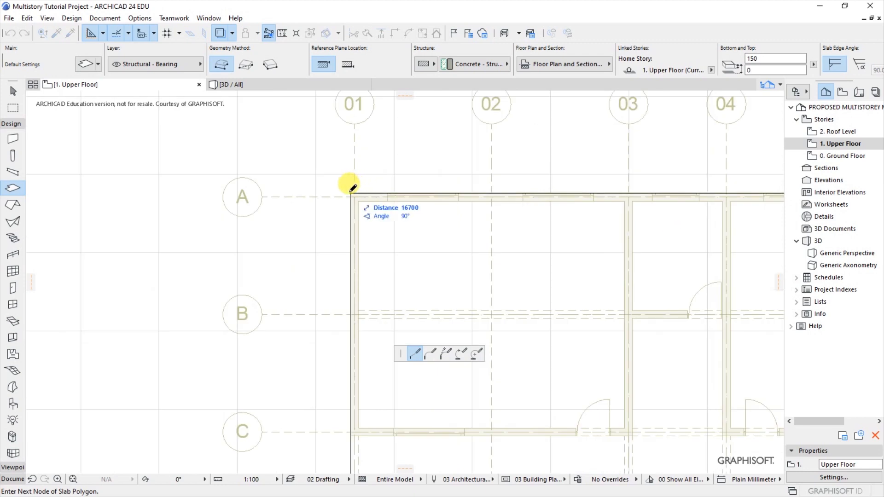
click(356, 187)
scroll(150, 178, down, 2)
scroll(150, 177, down, 3)
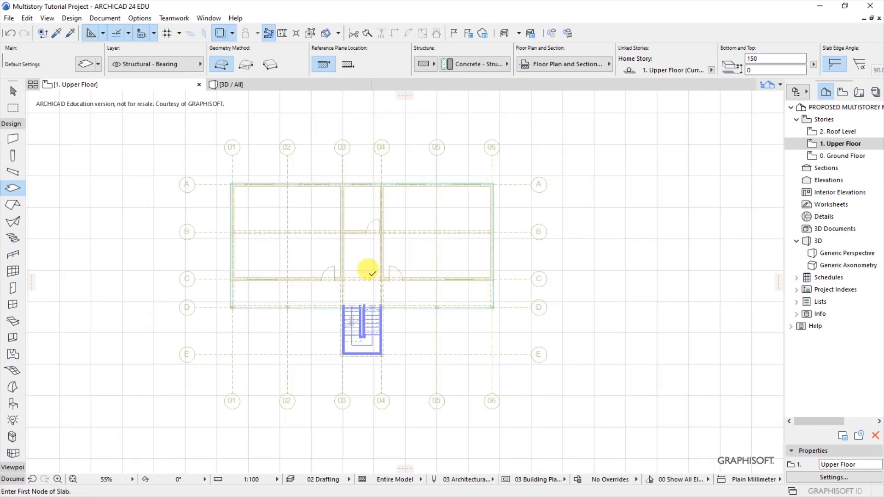
scroll(289, 247, up, 3)
- Check the new slab in the 3D view and return to the Upper Floor plan
click(236, 85)
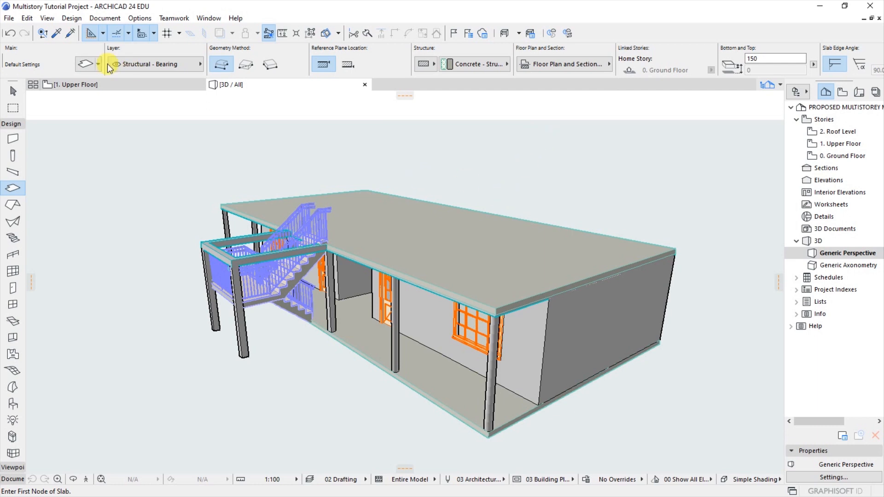
click(83, 84)
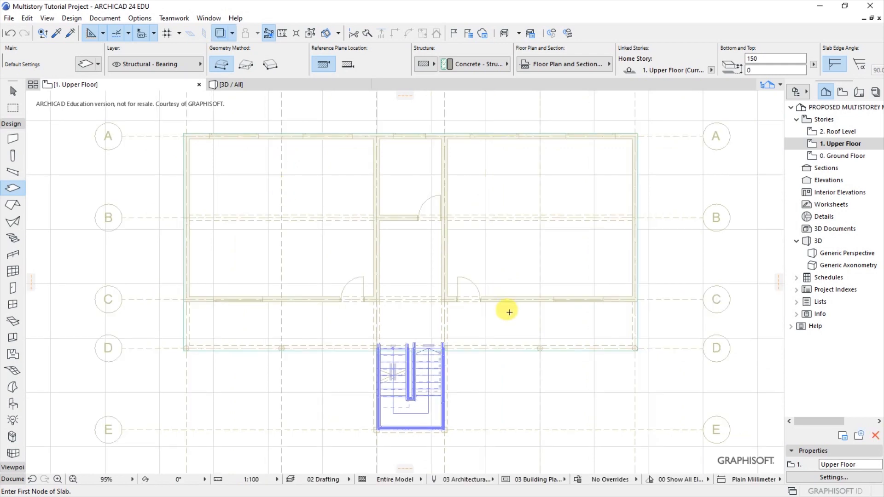
scroll(482, 320, down, 1)
scroll(419, 251, up, 1)
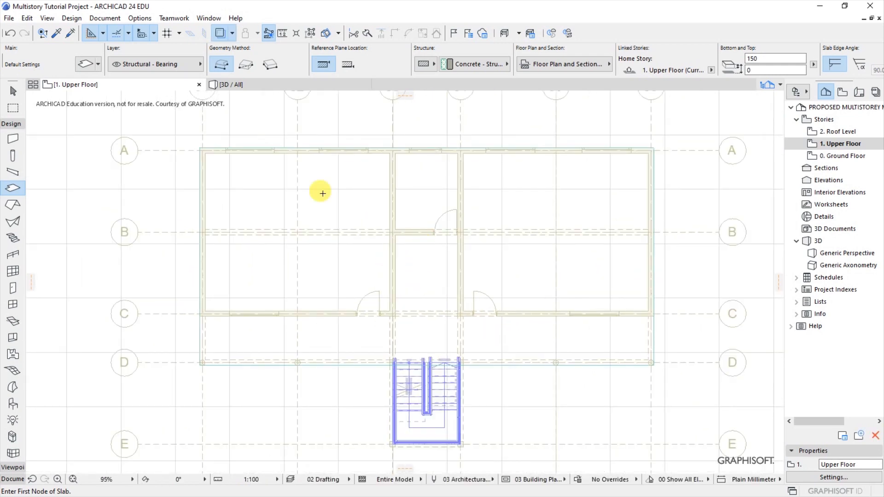
- Set the default Upper Floor column to link to the Roof Level with a top offset of -200 mm
click(71, 18)
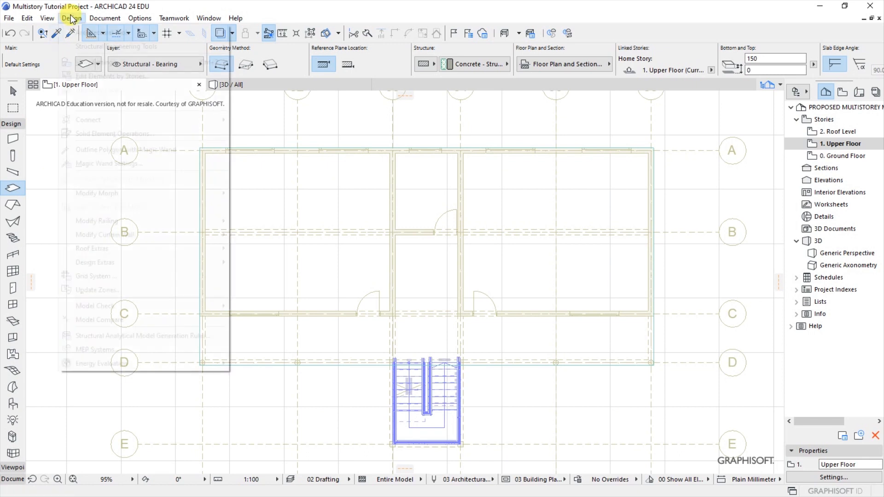
mouse_move(83, 36)
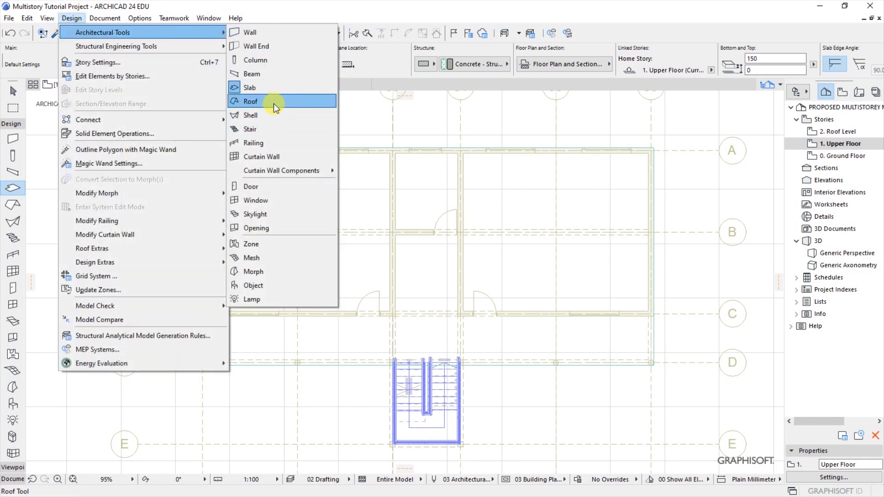
click(261, 60)
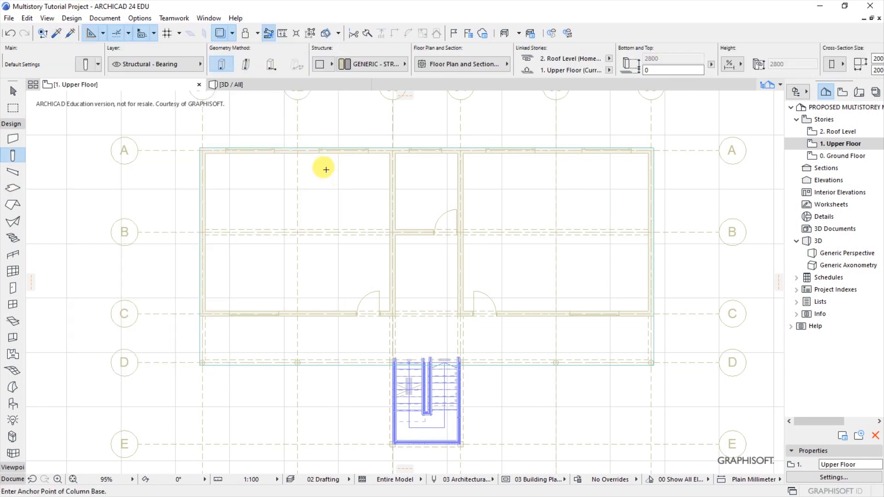
click(83, 65)
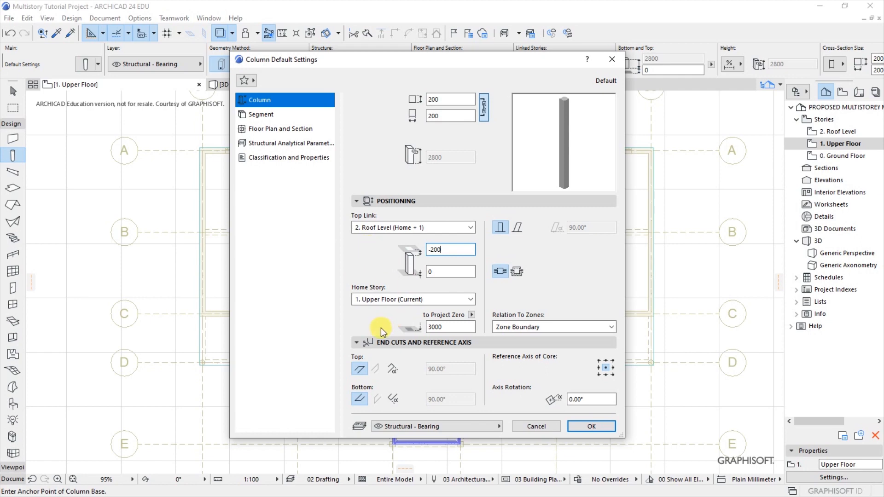
click(579, 425)
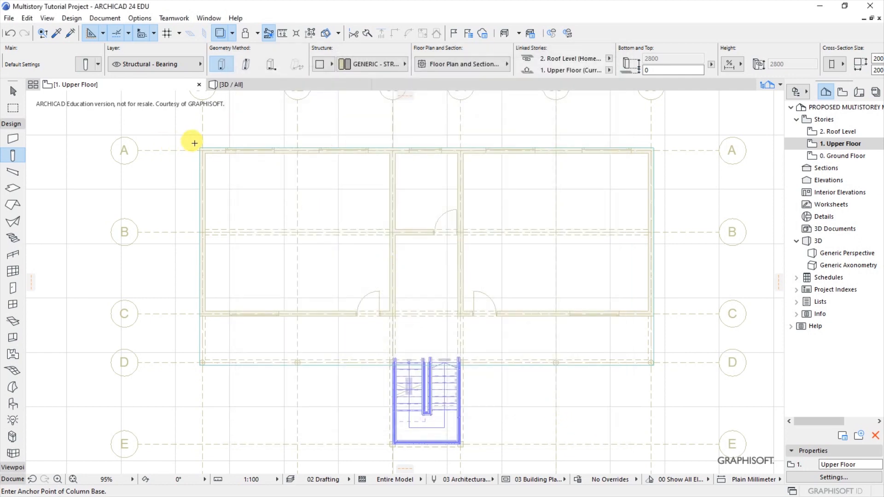
- Place 200 x 200 mm columns on grid line A at its intersections with grid lines 01 and 02
scroll(198, 154, up, 2)
scroll(197, 160, up, 8)
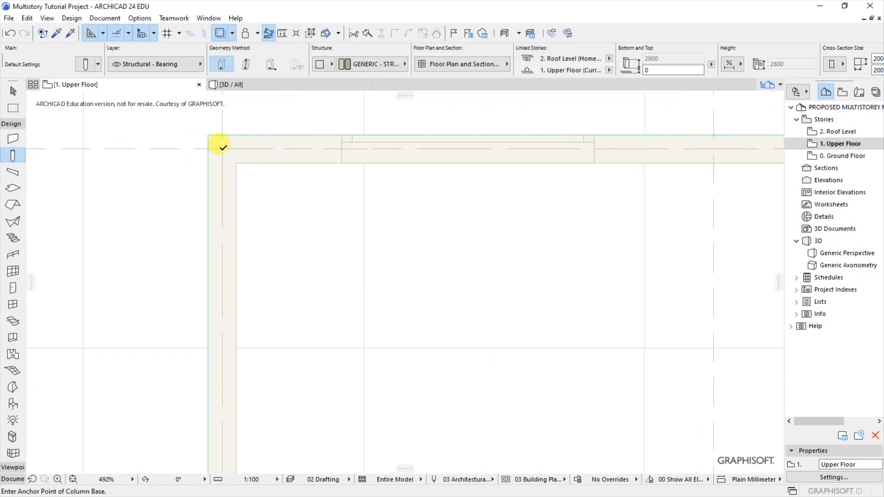
click(223, 146)
scroll(147, 202, down, 2)
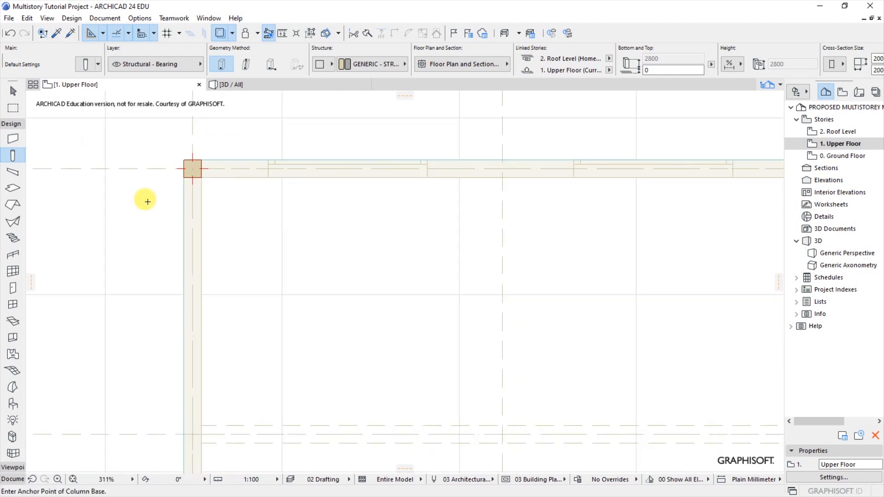
scroll(152, 195, down, 1)
scroll(277, 182, down, 2)
scroll(385, 175, up, 1)
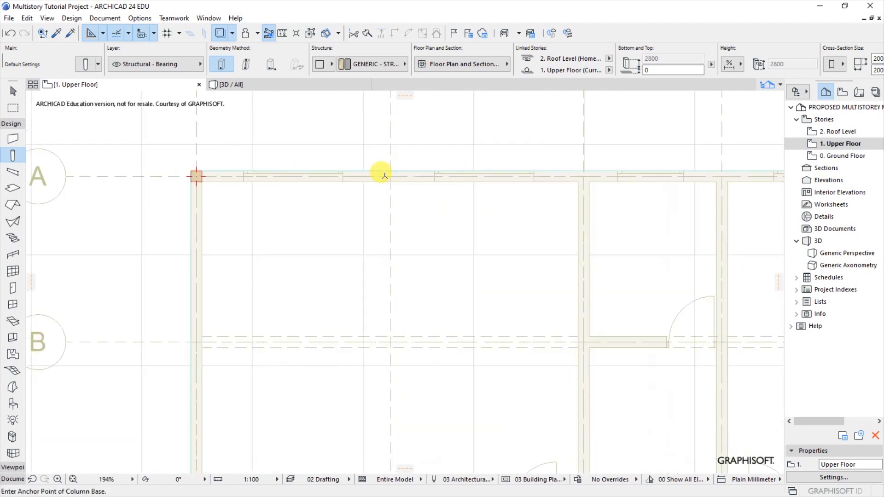
scroll(384, 176, up, 3)
click(389, 176)
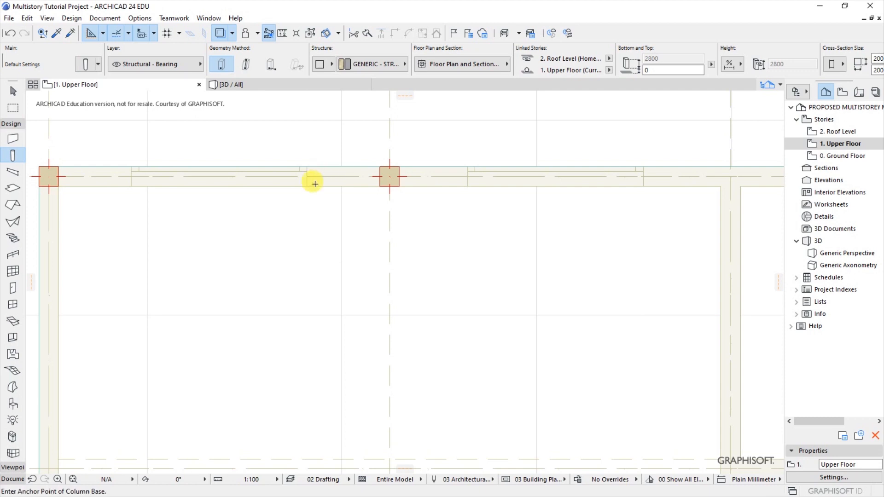
- Place four more columns on grid line A at its intersections with grid lines 03, 04, 05 and 06
scroll(309, 183, down, 4)
scroll(482, 181, up, 5)
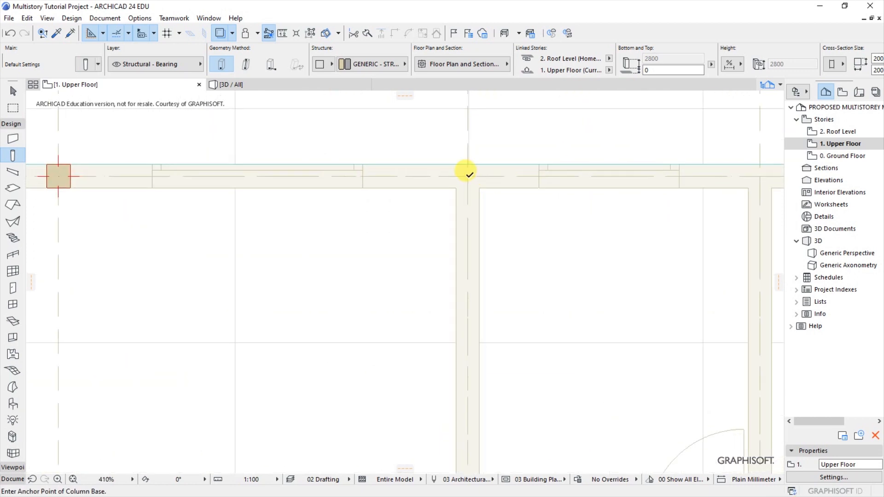
click(467, 176)
scroll(355, 188, down, 5)
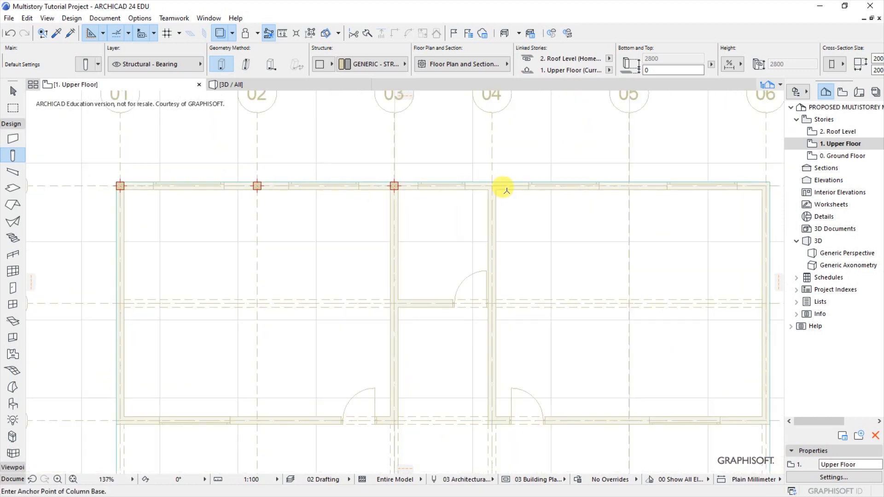
scroll(493, 184, up, 4)
click(478, 182)
scroll(234, 188, down, 5)
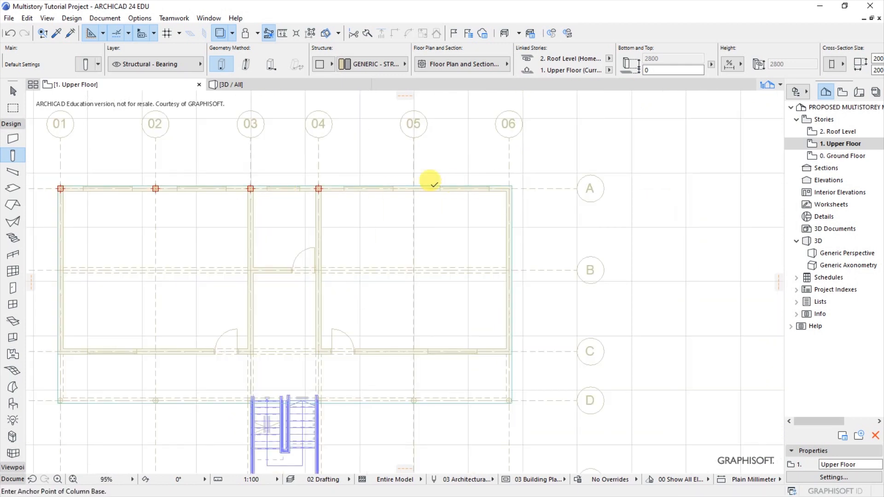
scroll(432, 183, up, 4)
click(415, 187)
click(652, 186)
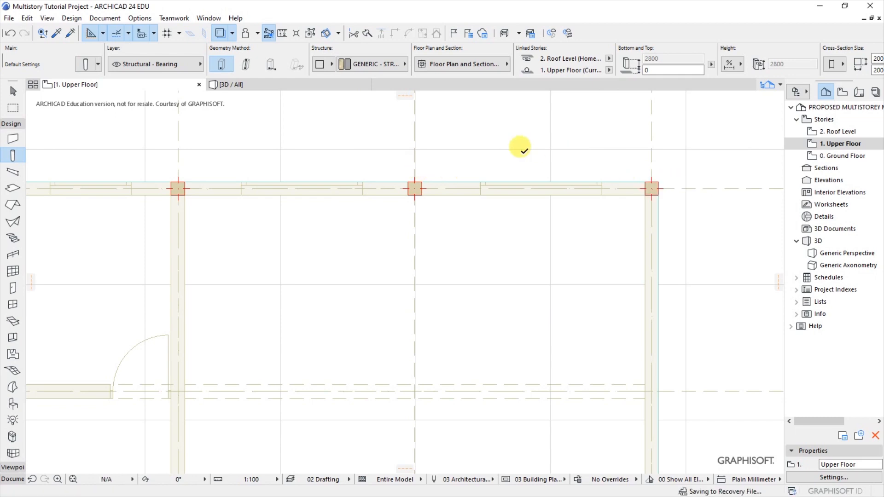
- Place two columns on grid line 06 at its intersections with grid lines B and C
scroll(497, 170, down, 6)
scroll(537, 234, up, 7)
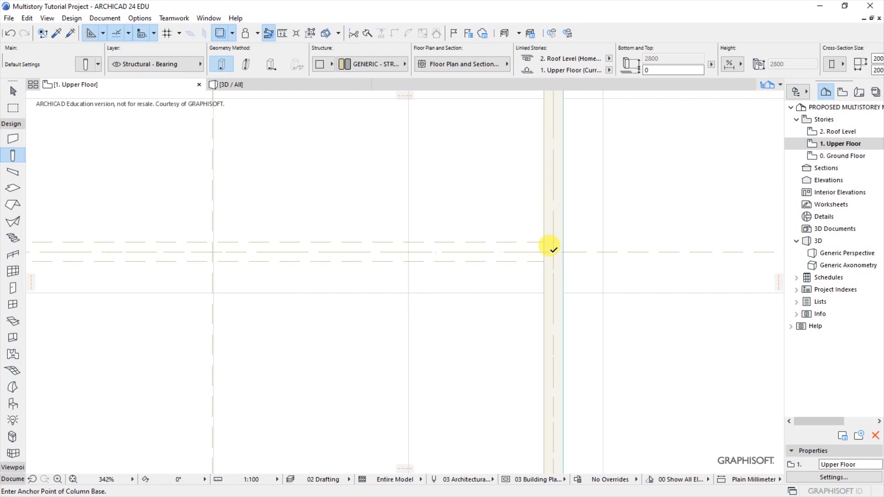
click(553, 249)
scroll(529, 217, down, 4)
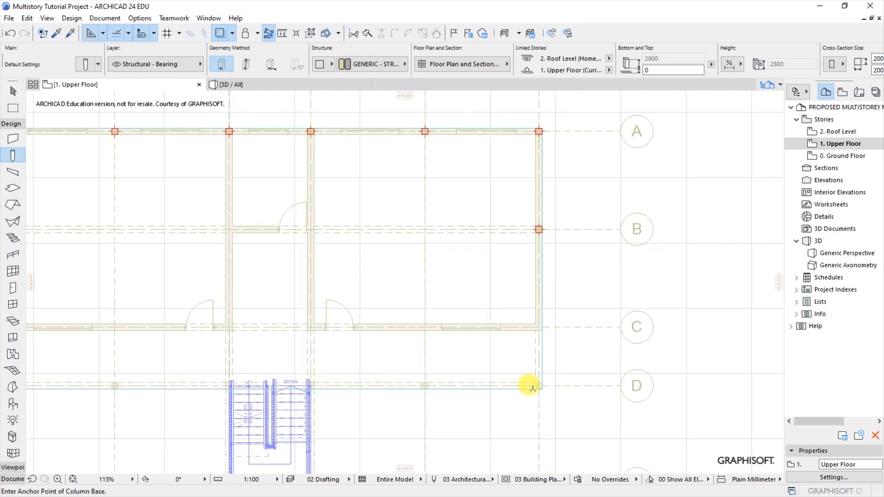
scroll(534, 323, up, 6)
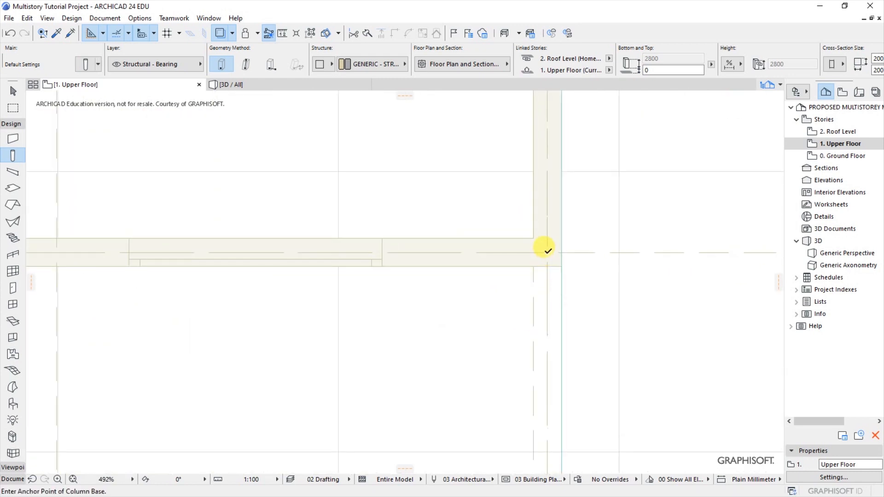
click(548, 250)
scroll(594, 310, down, 5)
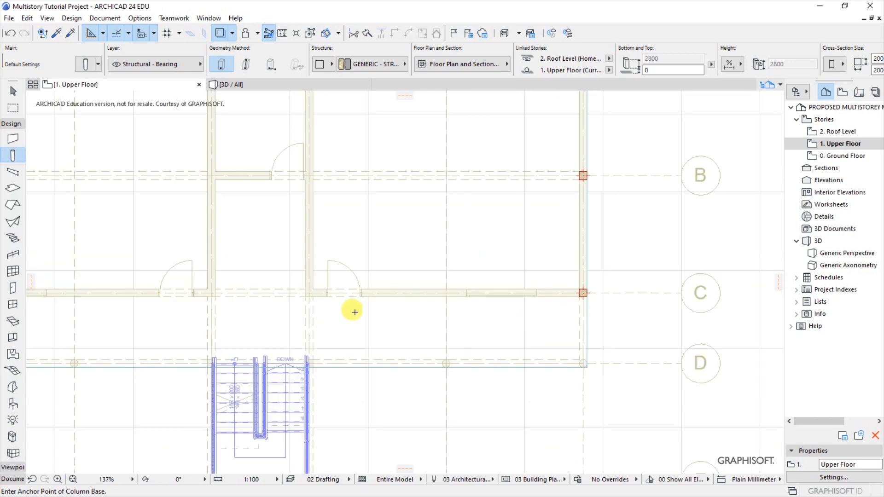
- Place five columns on grid line C at its intersections with grid lines 05, 04, 03, 02 and 01
scroll(442, 289, up, 6)
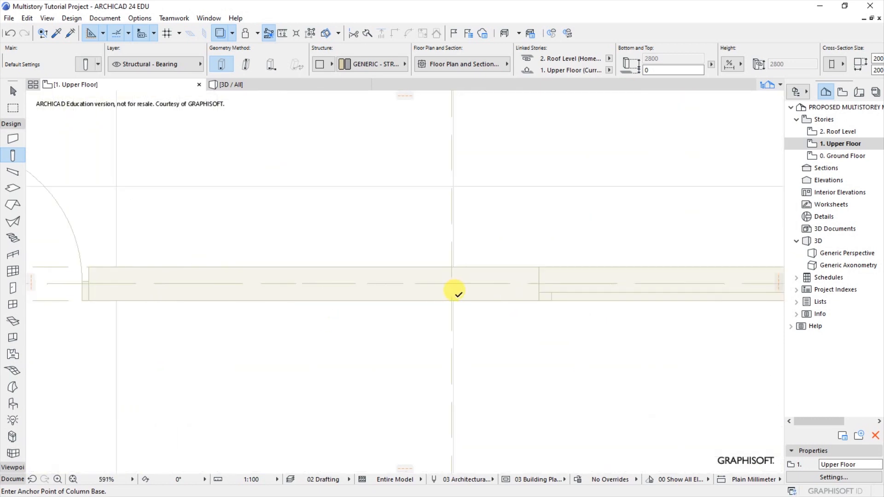
click(449, 282)
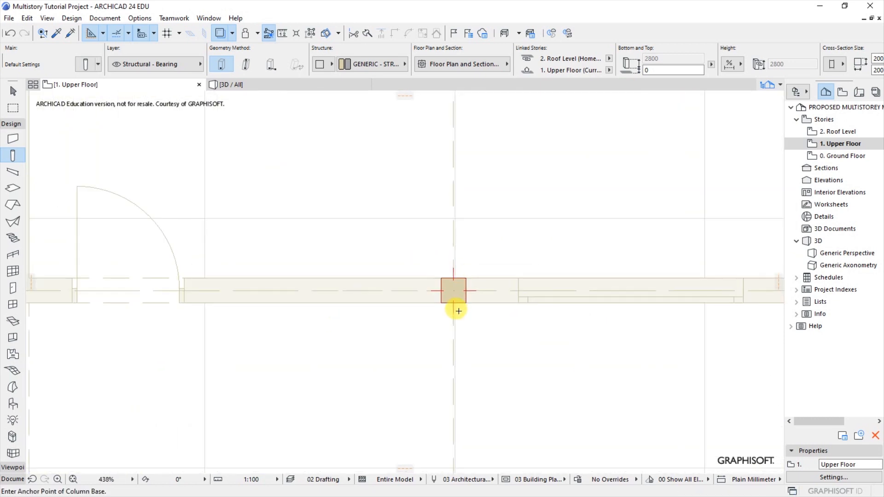
scroll(459, 310, down, 6)
scroll(308, 301, up, 5)
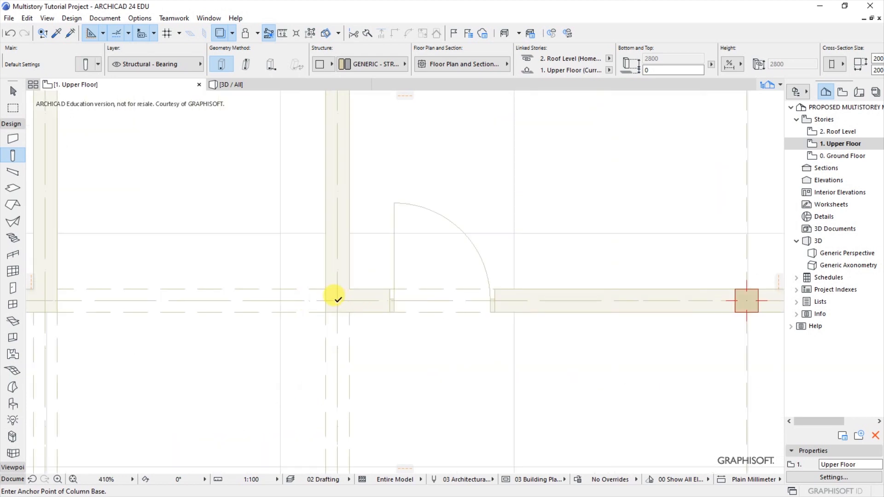
click(337, 300)
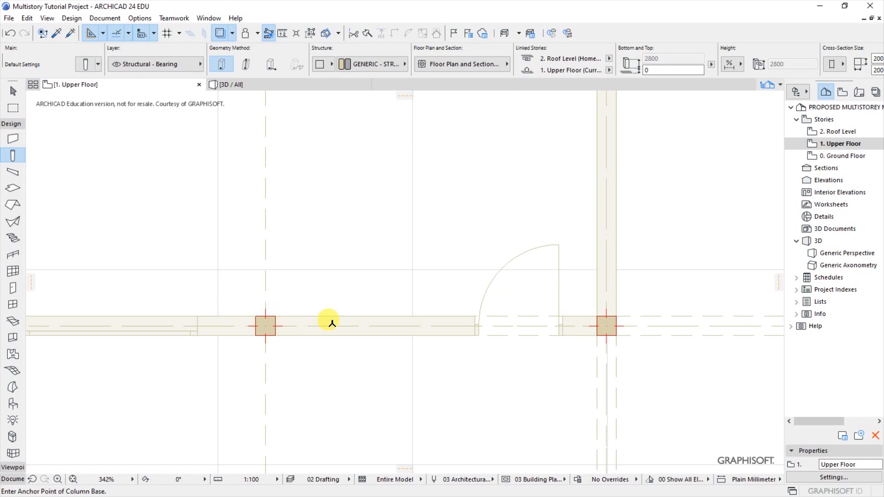
scroll(363, 327, down, 4)
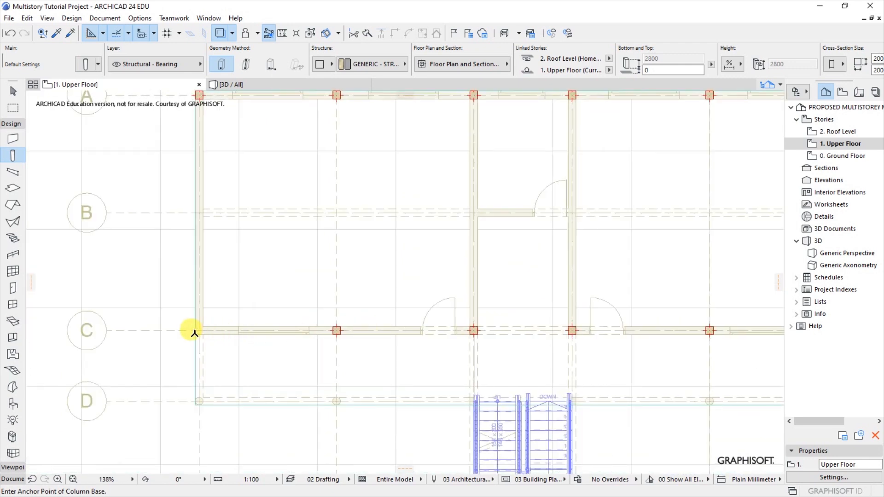
scroll(192, 329, up, 5)
click(191, 324)
scroll(192, 325, down, 5)
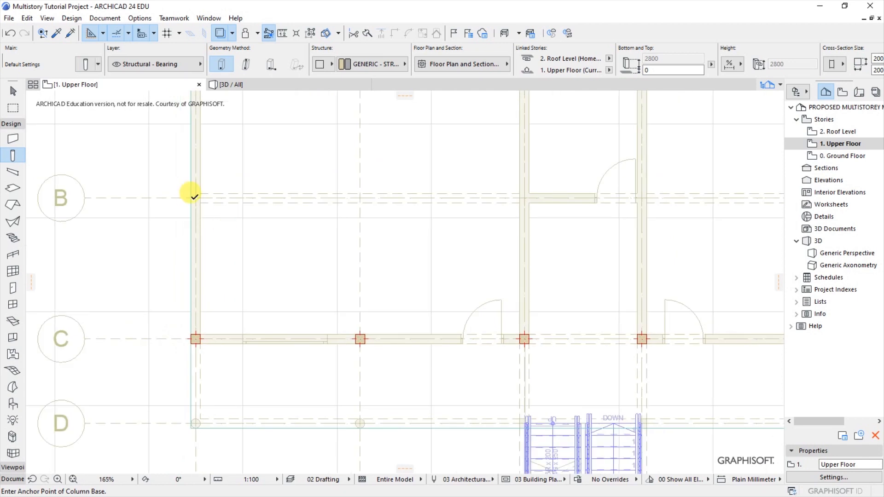
- Place three columns on grid line B at its intersections with grid lines 01, 03 and 04
scroll(264, 290, down, 3)
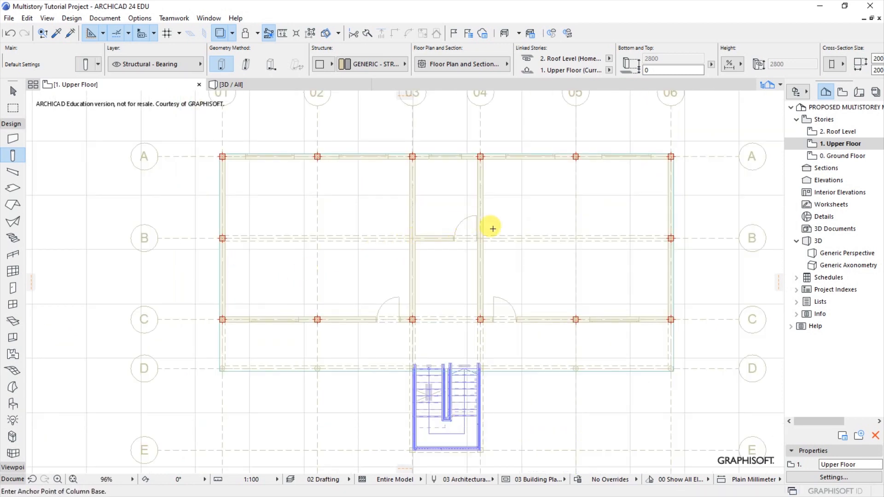
scroll(460, 230, up, 4)
click(326, 248)
click(466, 246)
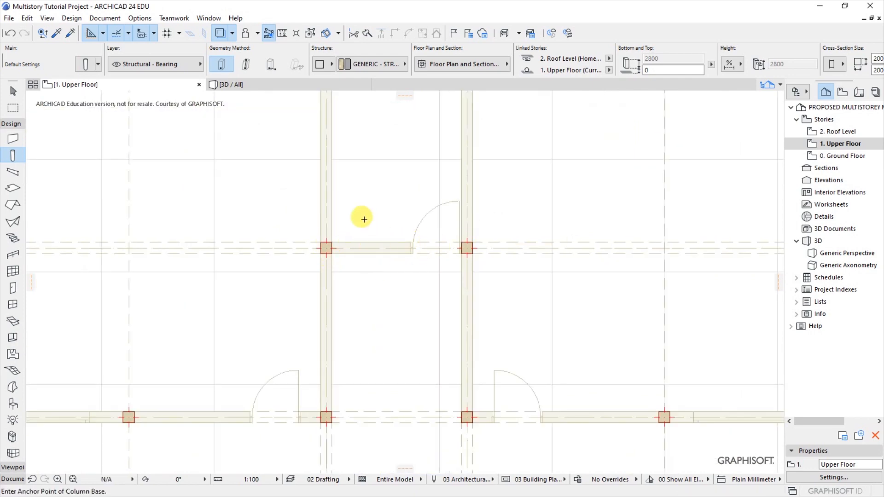
- Place columns at the four corners of the stairwell, where grid lines 03 and 04 cross grid lines D and E
scroll(352, 220, down, 5)
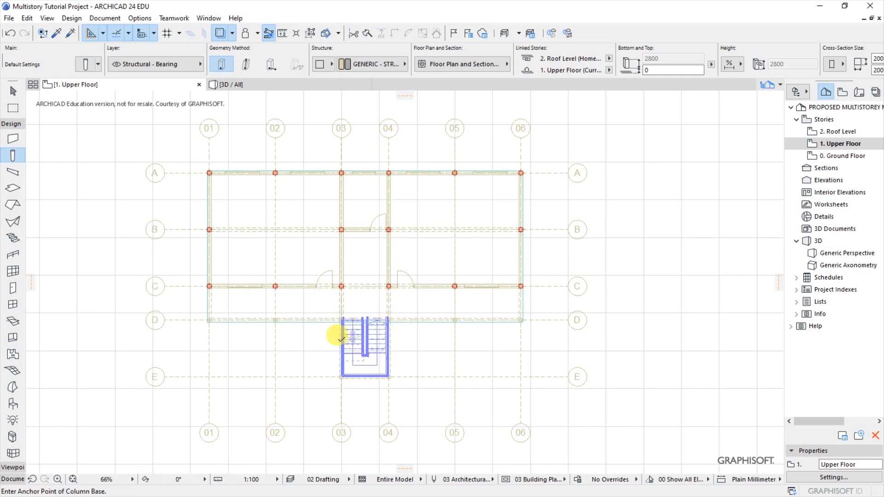
scroll(345, 374, up, 4)
scroll(345, 381, up, 3)
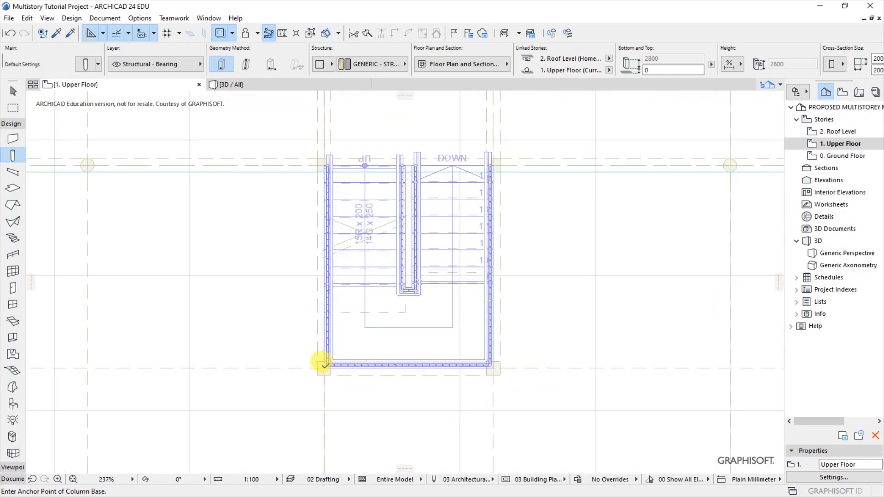
click(324, 368)
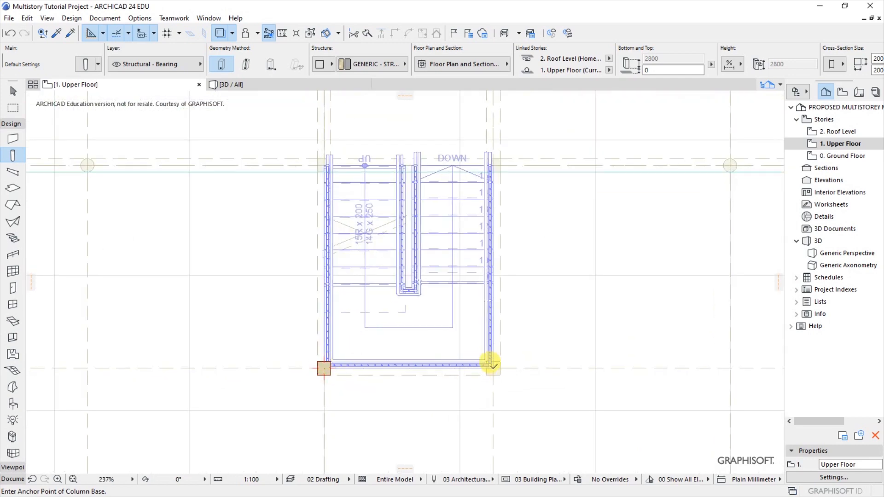
click(493, 368)
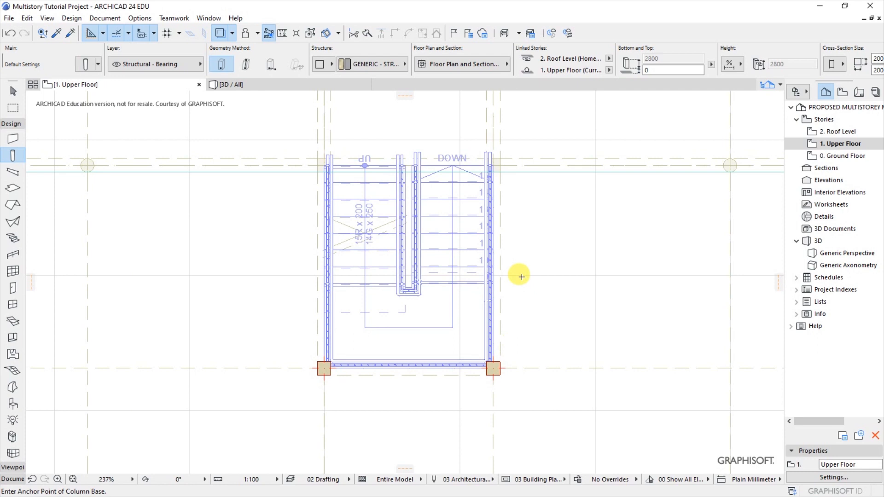
click(492, 161)
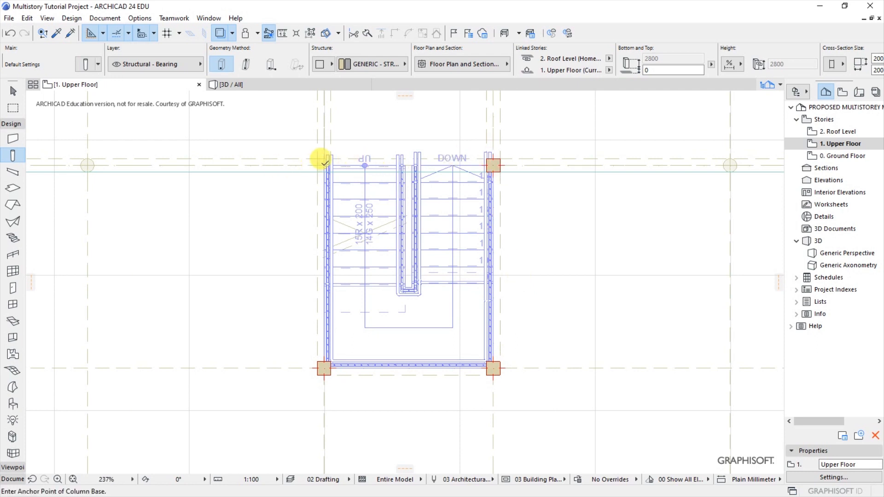
click(325, 162)
- Place four more columns on grid line D at its intersections with grid lines 01, 02, 05 and 06
scroll(362, 227, down, 3)
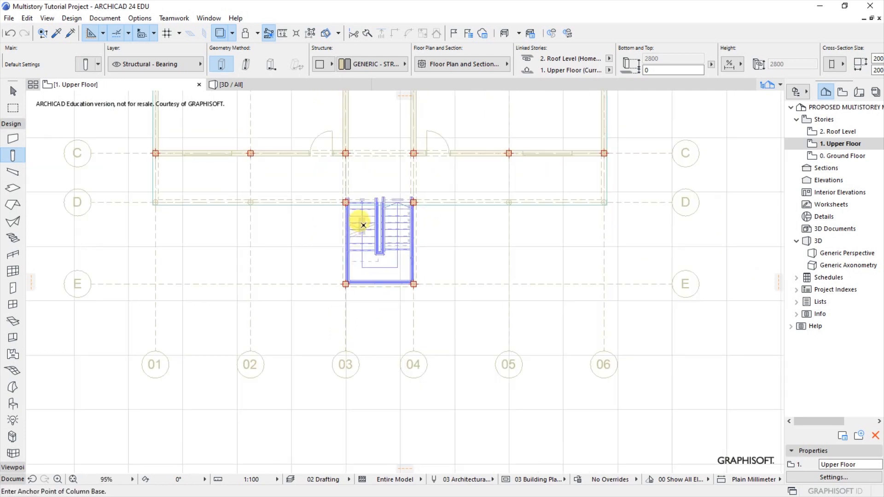
scroll(154, 198, up, 5)
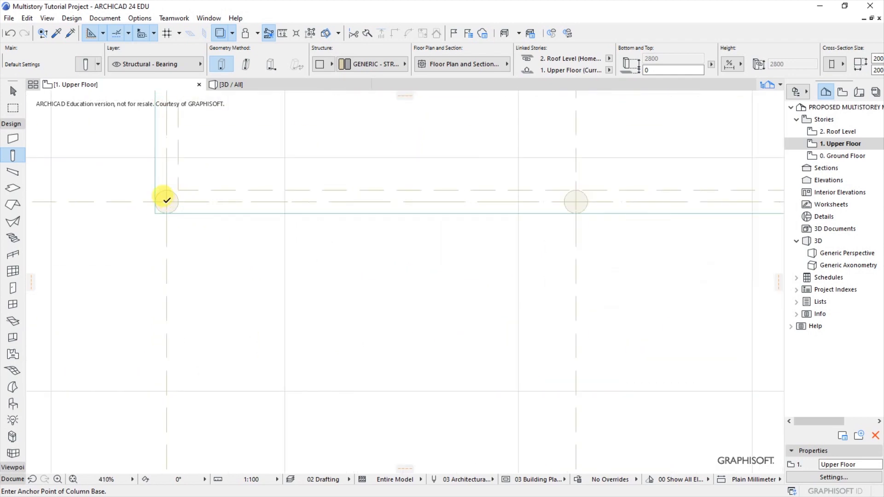
click(167, 202)
scroll(123, 248, down, 4)
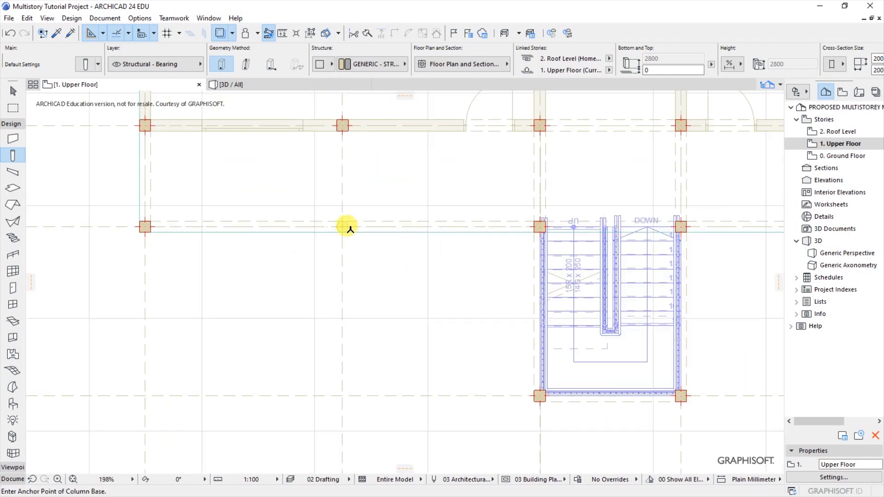
scroll(221, 239, down, 4)
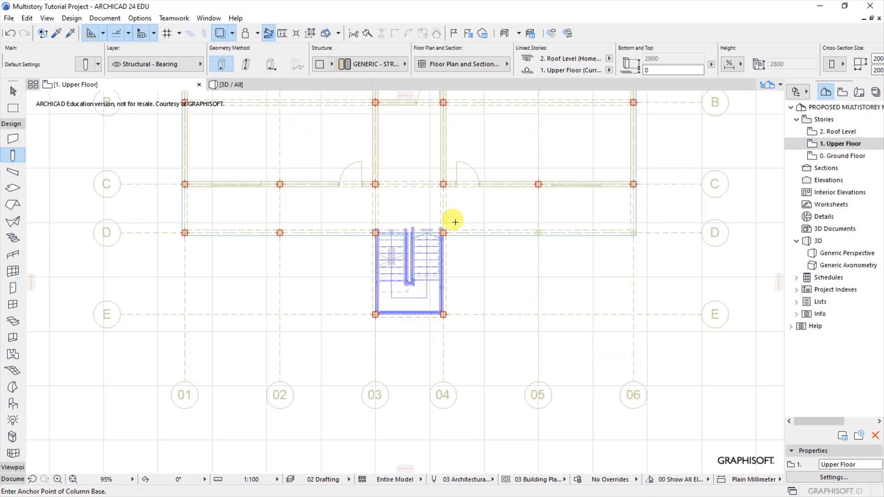
scroll(529, 217, up, 8)
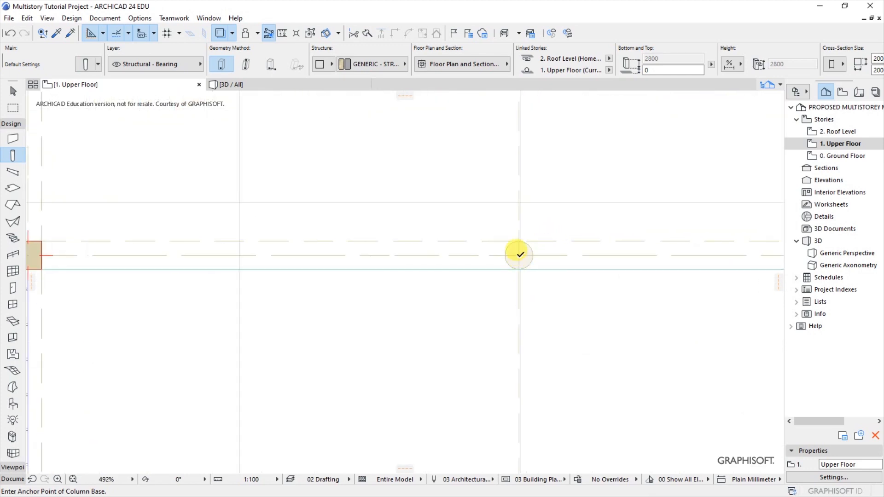
click(521, 253)
scroll(296, 268, down, 2)
scroll(296, 268, down, 3)
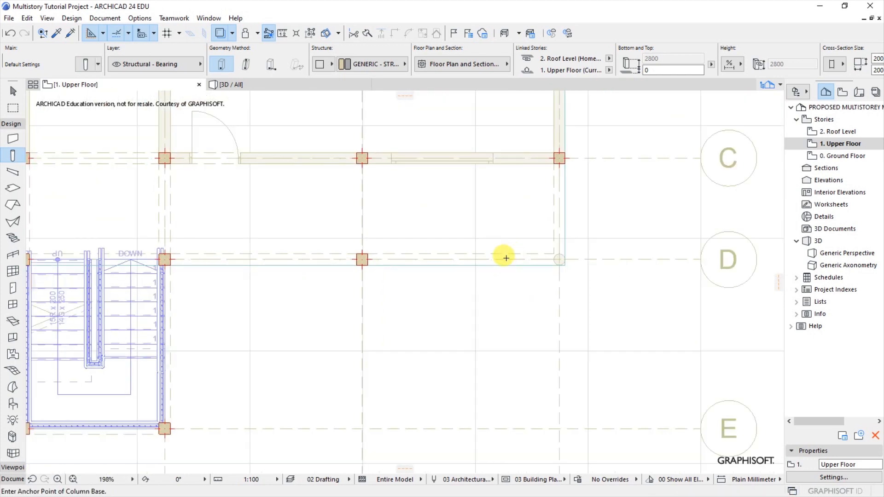
click(559, 258)
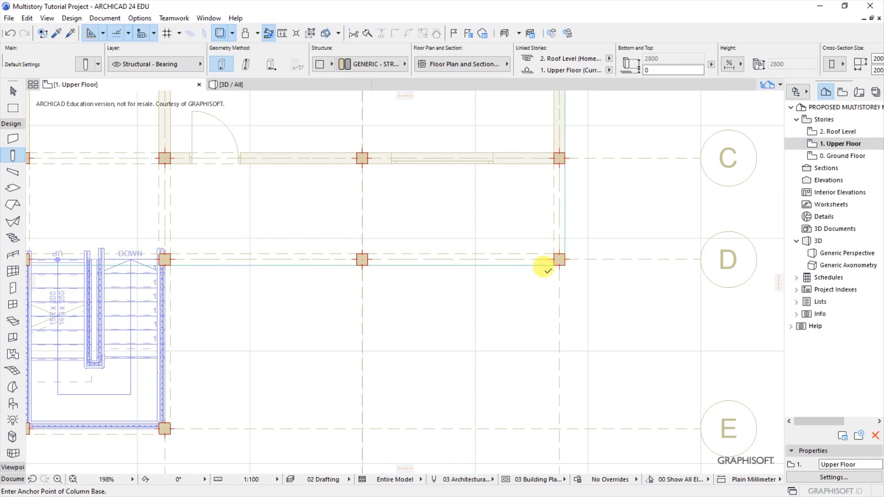
- Change the four columns on grid line D at grid lines 01, 02, 05 and 06 to a circular cross-section
scroll(588, 269, down, 4)
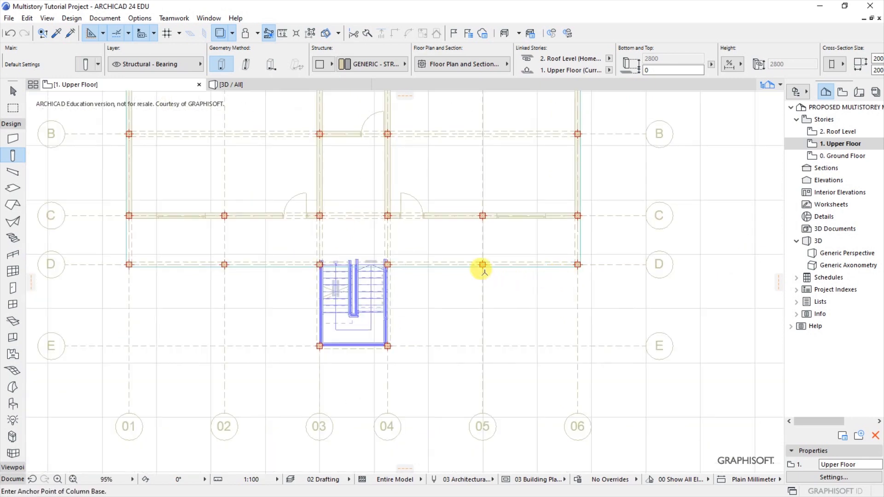
click(482, 264)
click(577, 264)
click(225, 264)
click(129, 264)
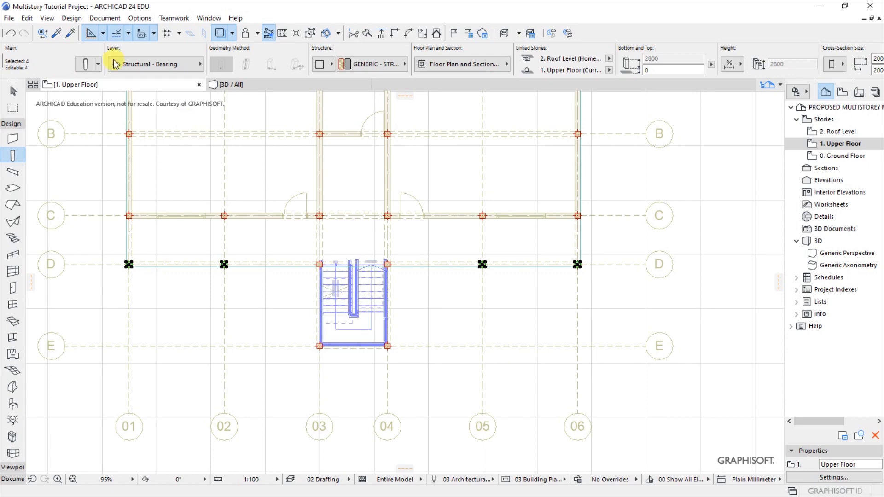
click(86, 64)
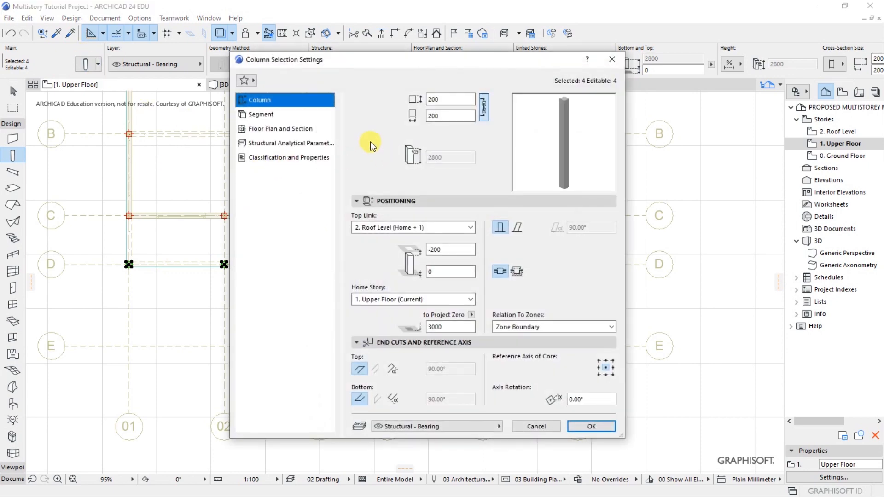
click(261, 114)
click(376, 241)
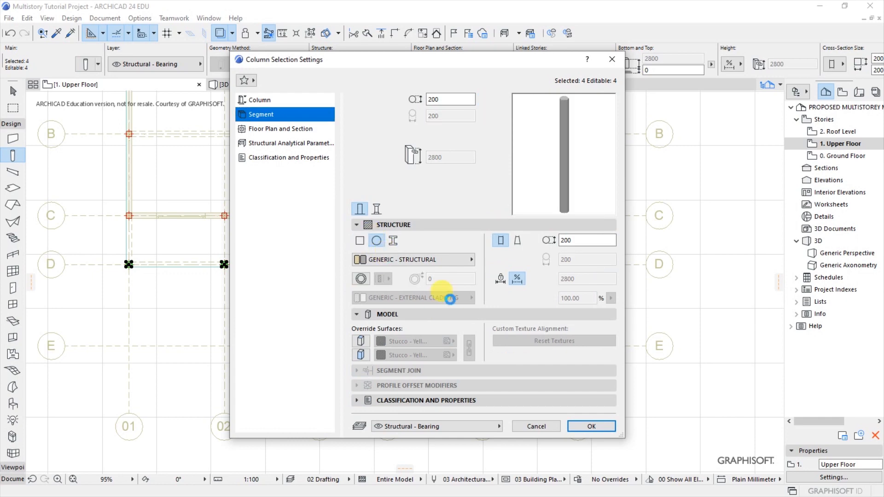
click(592, 426)
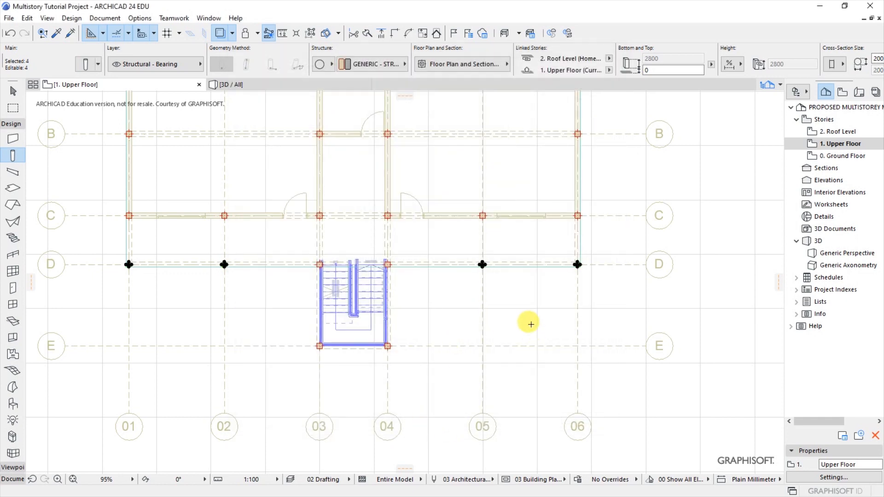
key(Escape)
- Turn off the trace reference of the story below on the Upper Floor plan
scroll(509, 395, down, 3)
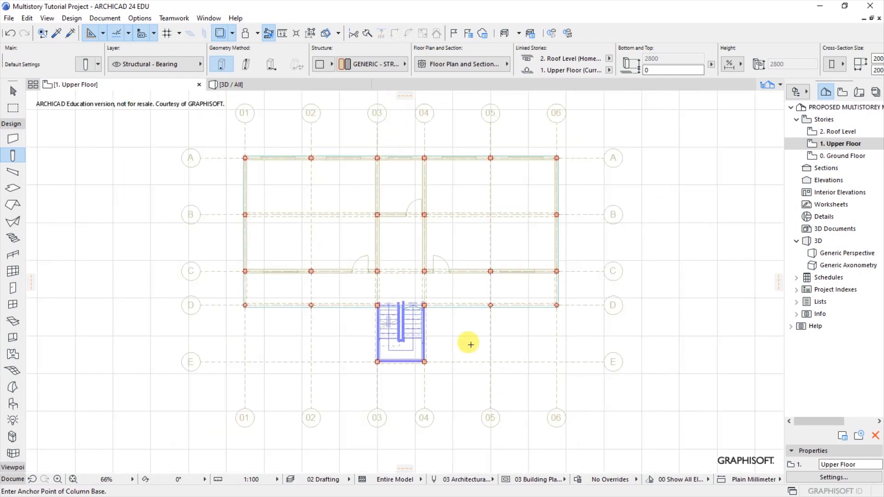
scroll(327, 179, up, 4)
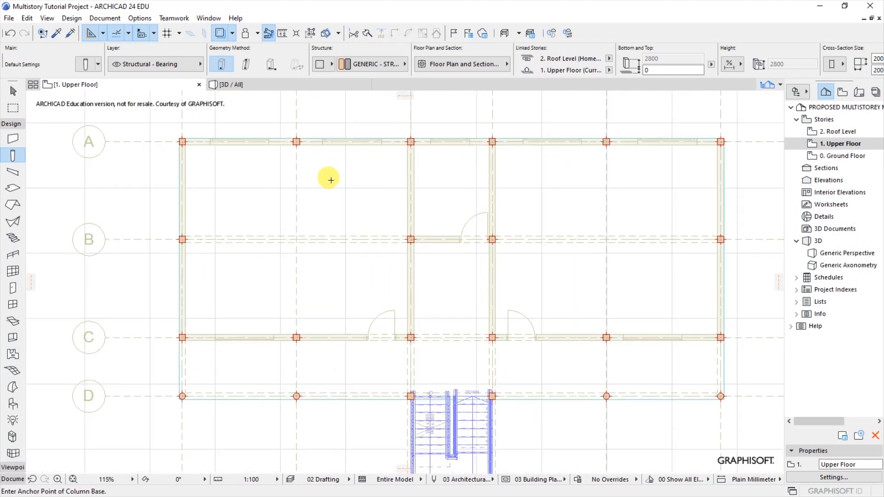
scroll(289, 183, down, 3)
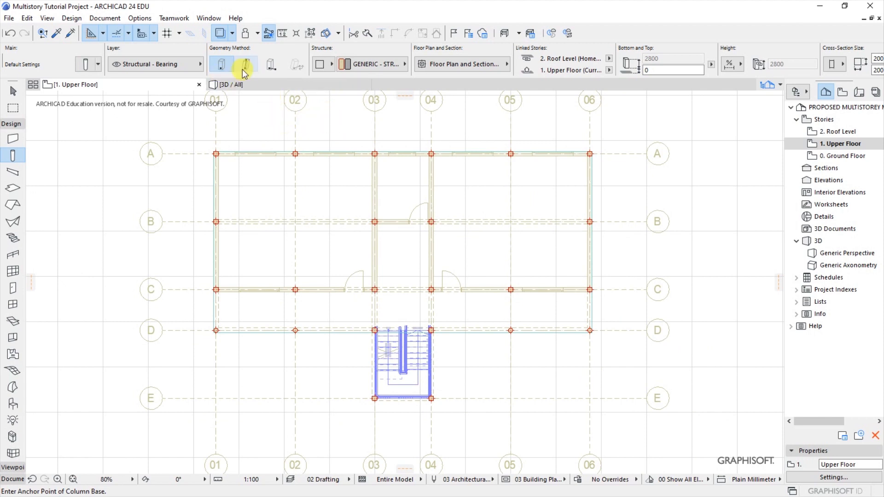
click(221, 36)
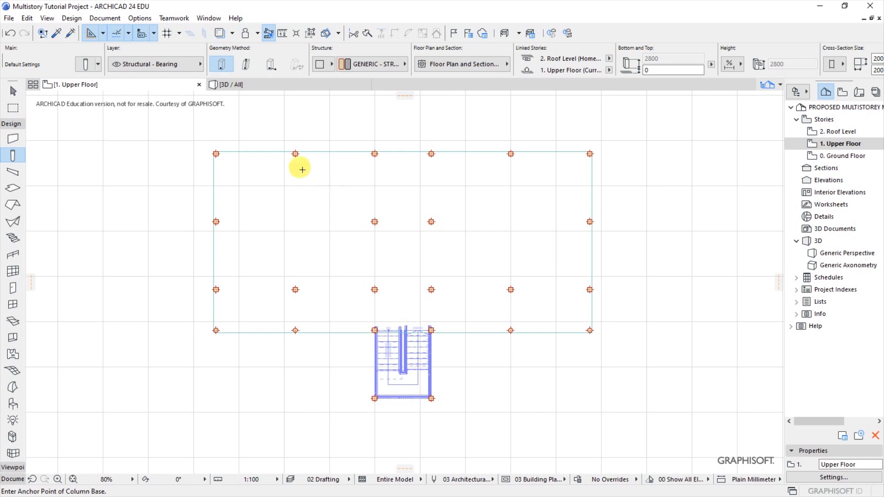
- Examine the full selection of columns in the 3D view and return to the Upper Floor plan with nothing selected
click(237, 85)
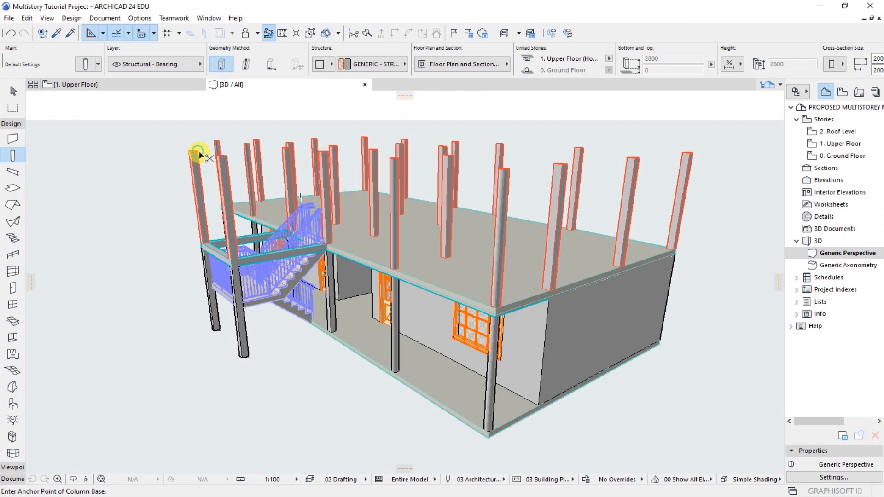
key(ctrl+a)
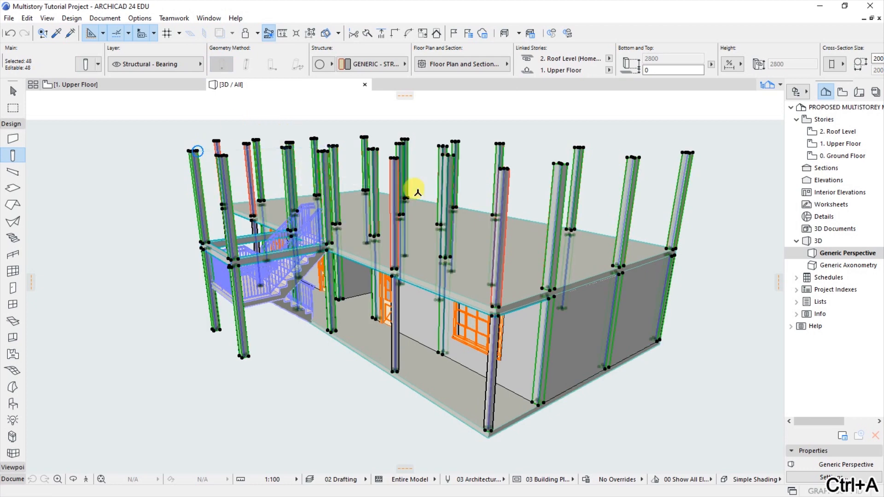
key(Escape)
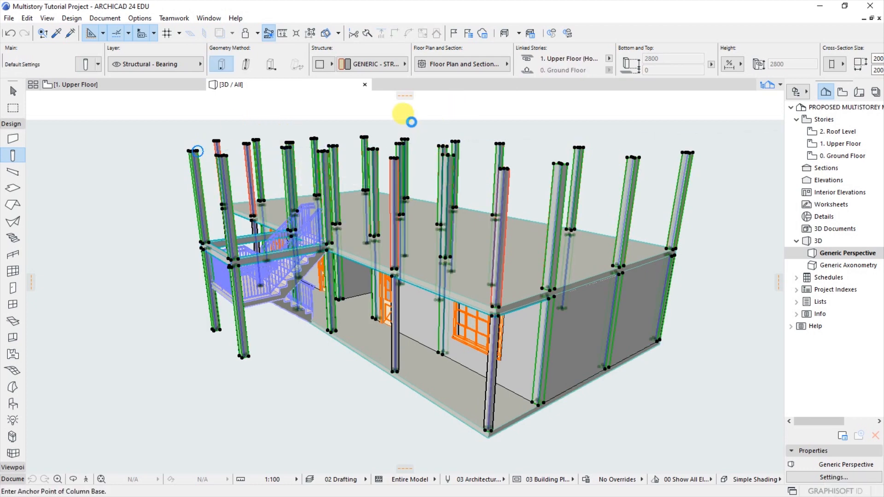
click(129, 88)
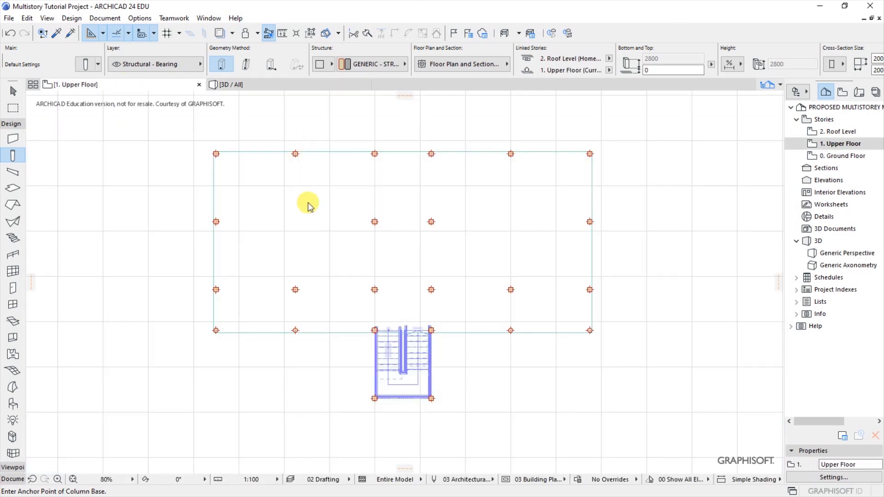
key(ctrl+a)
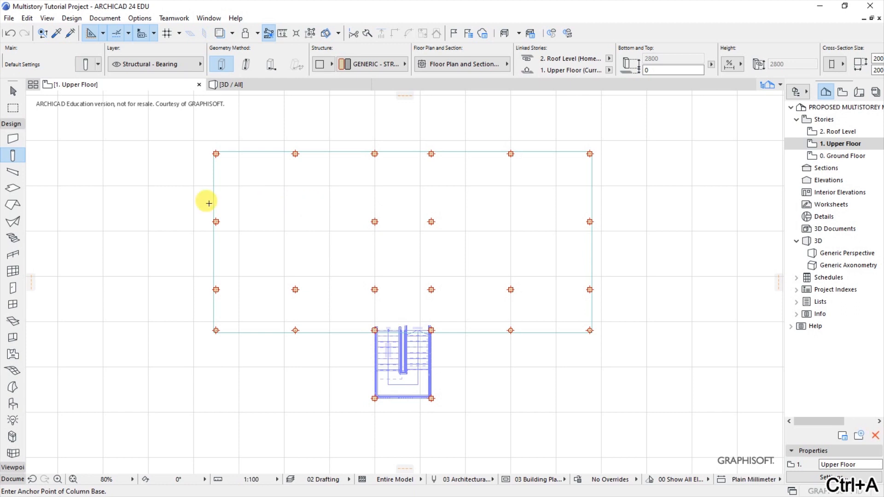
click(257, 186)
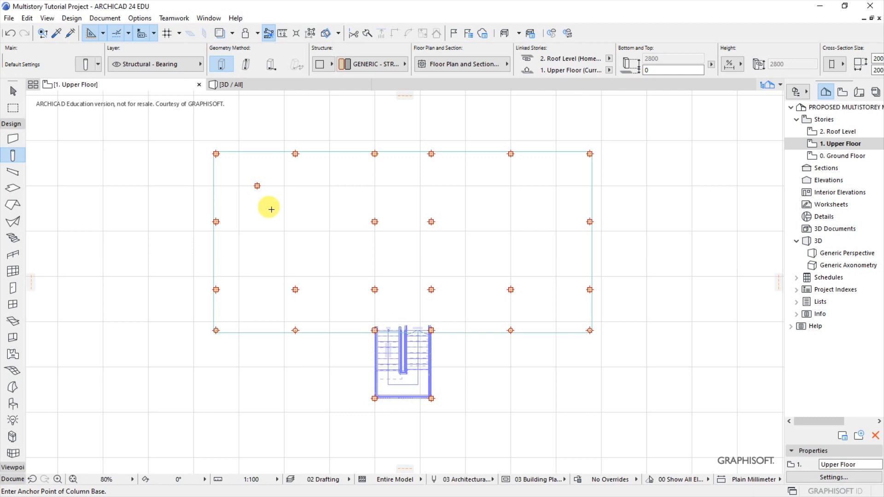
shift+click(258, 187)
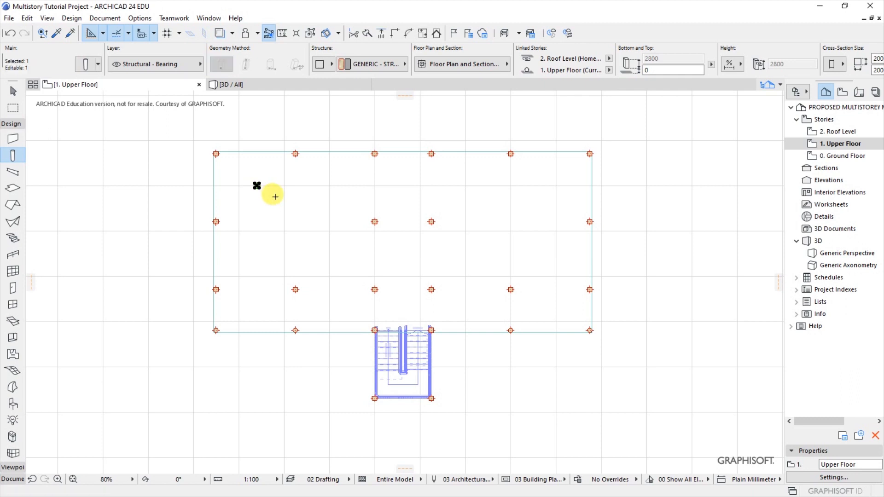
key(Delete)
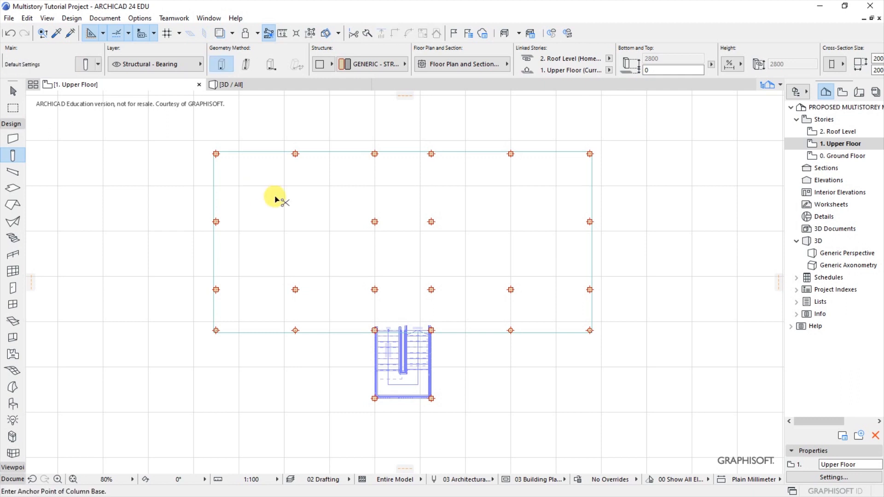
- Select all Upper Floor columns and set their core line pen and uncut line pen to pen 1 (0.13 mm, black)
key(ctrl+a)
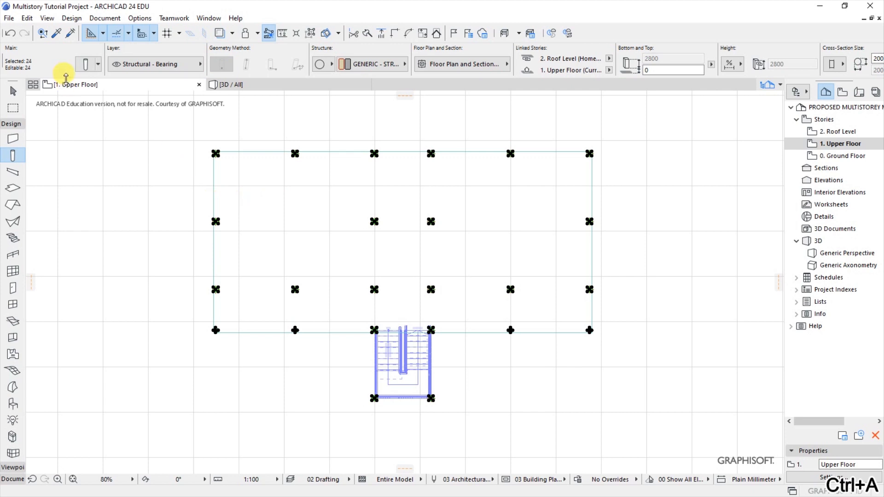
key(ctrl+t)
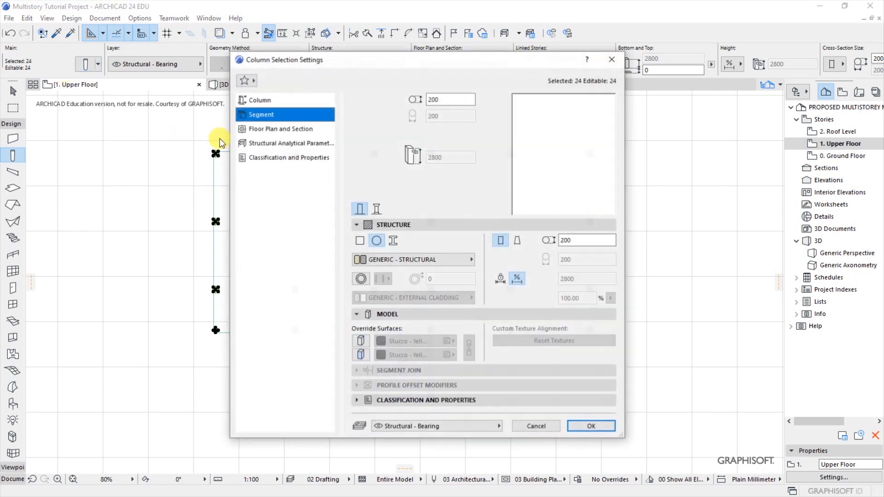
click(285, 129)
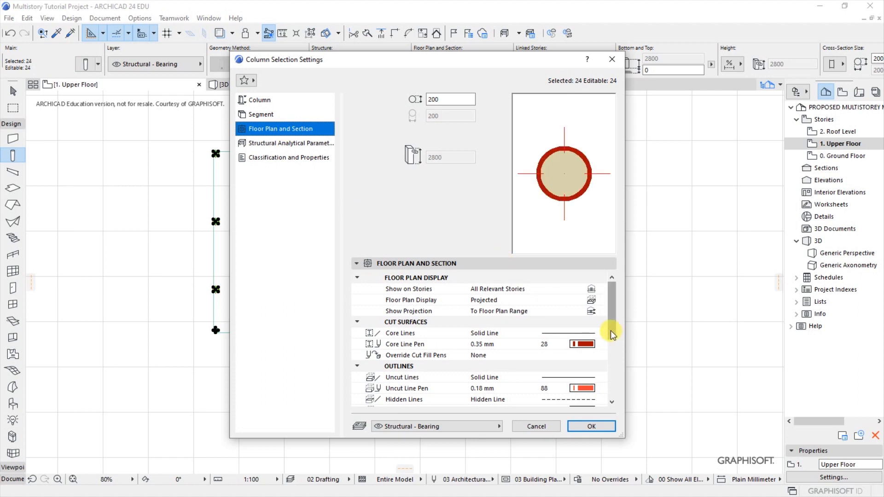
click(582, 343)
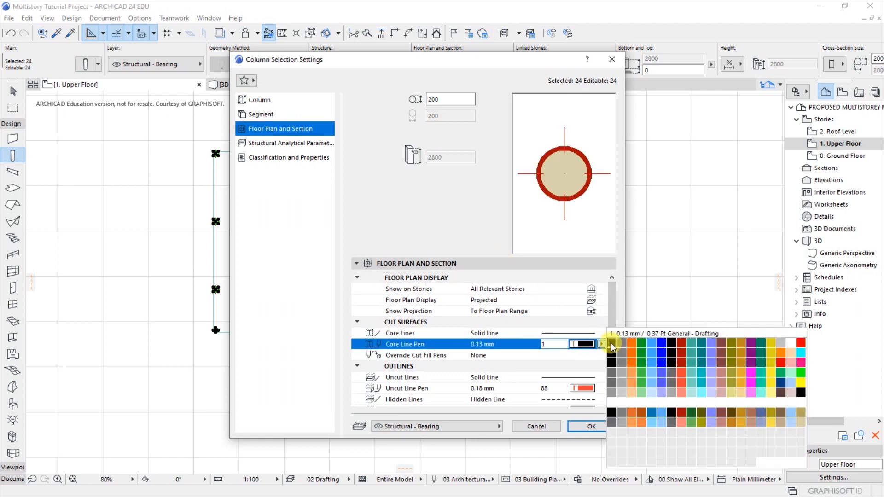
click(611, 342)
click(594, 389)
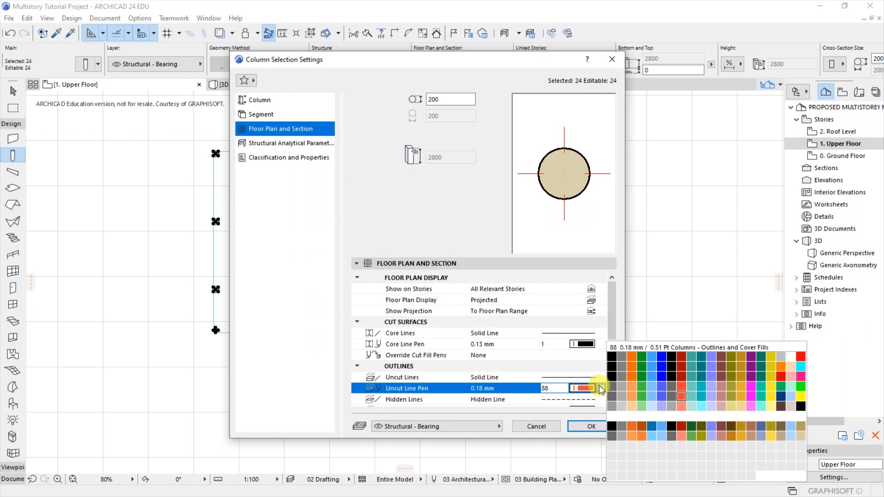
click(612, 357)
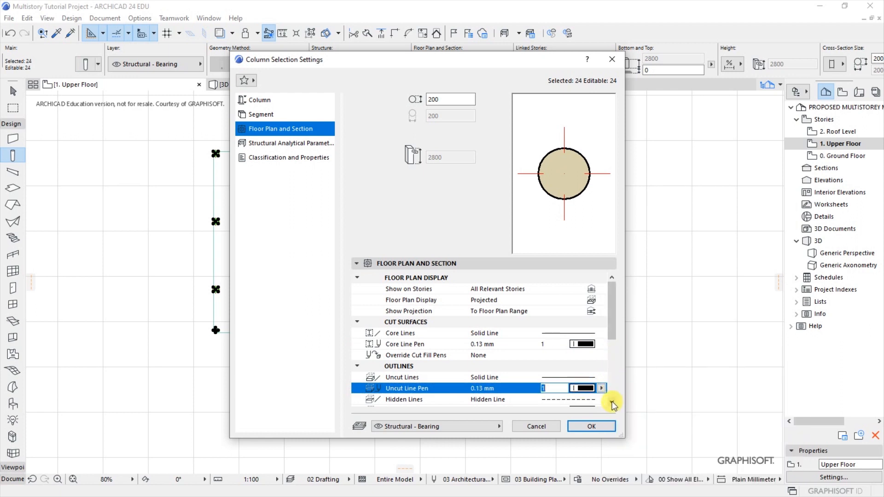
- Set the selected columns' hidden line pen and cover fill pen to pen 1 (0.13 mm, black)
scroll(613, 404, down, 3)
click(583, 377)
click(614, 357)
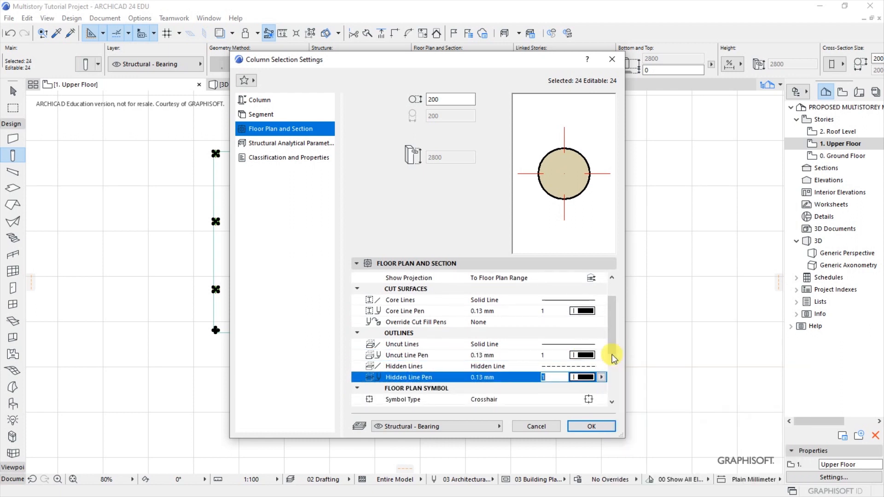
scroll(613, 403, down, 5)
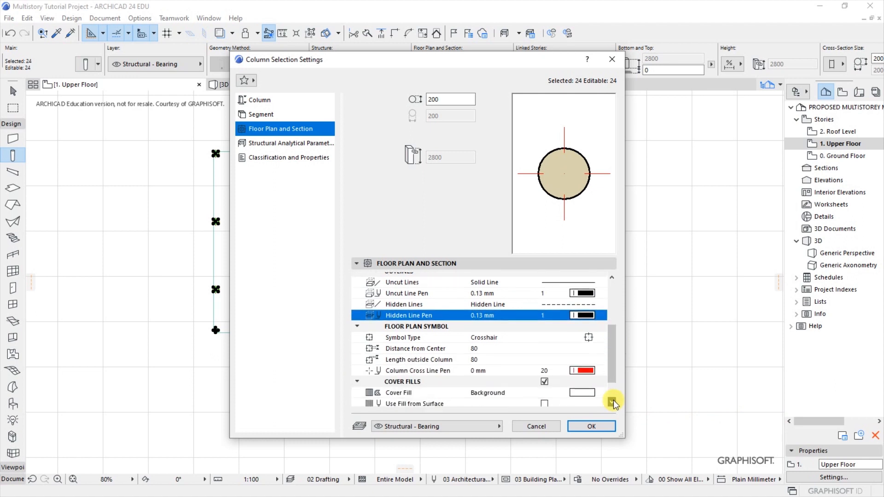
scroll(613, 403, down, 4)
click(585, 378)
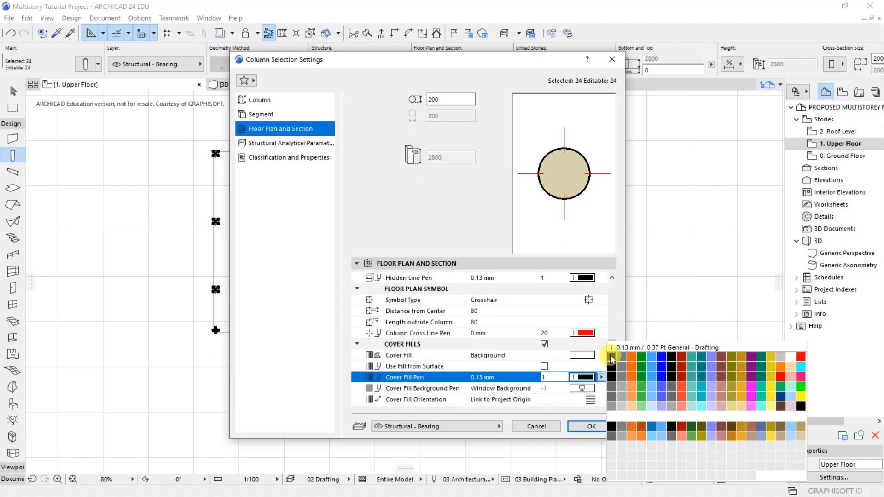
click(611, 359)
- Override both cut fill pens of the selected columns, set the cut fill background pen to pen 1 and apply the settings
scroll(611, 350, up, 10)
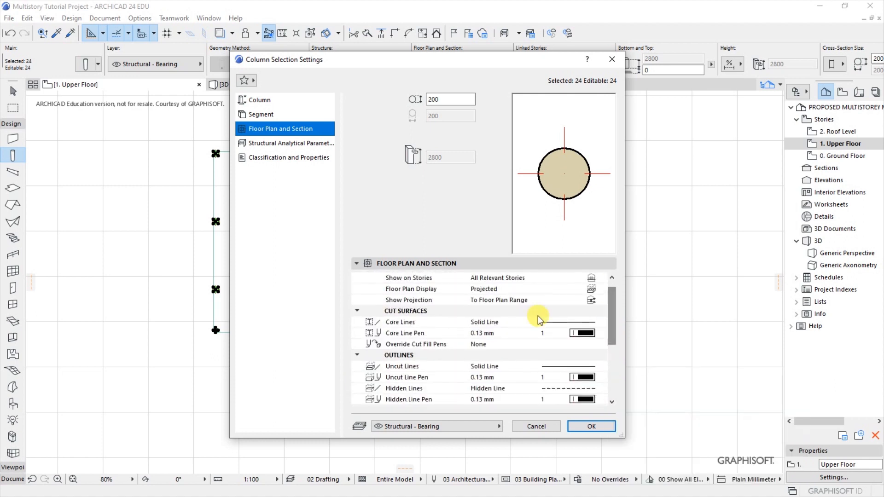
click(409, 346)
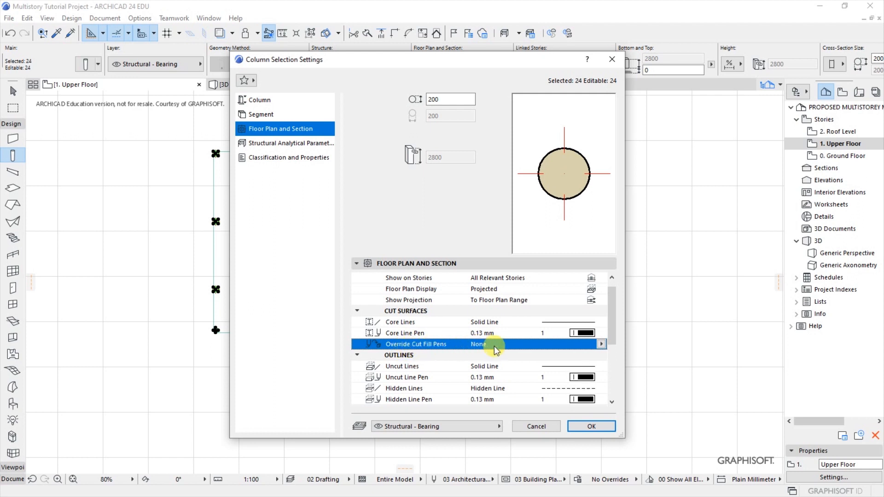
click(603, 345)
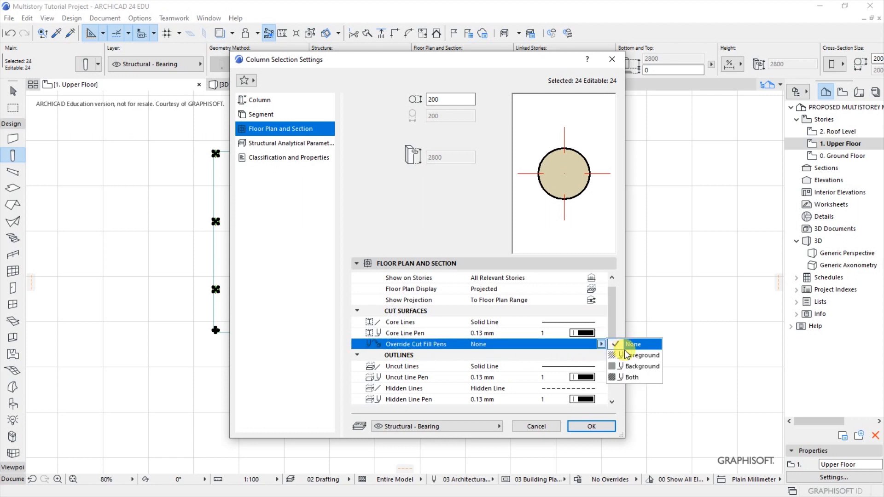
click(629, 379)
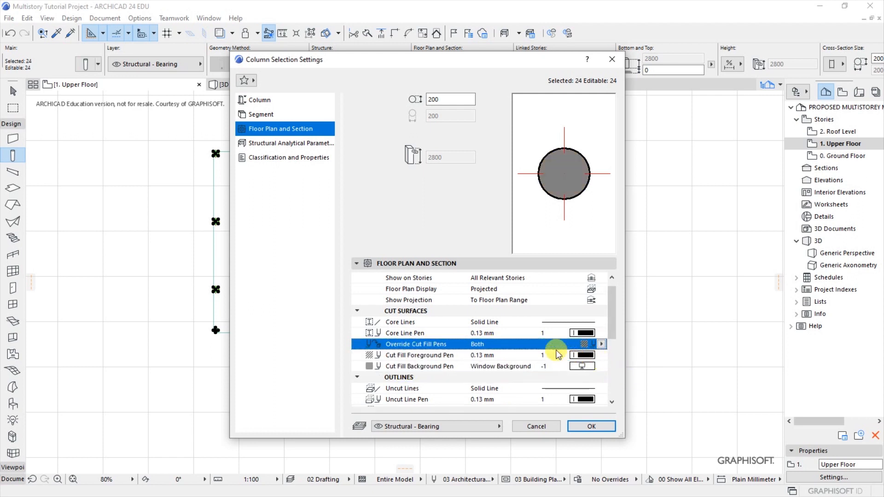
click(583, 366)
click(614, 359)
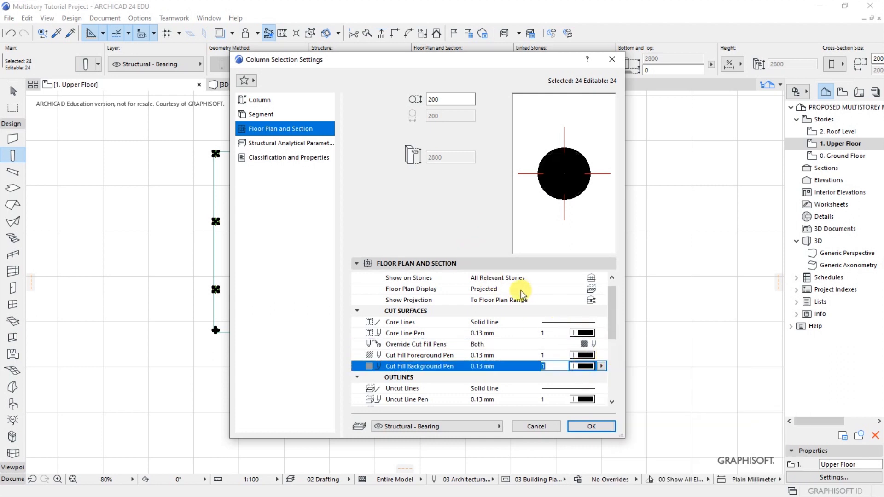
click(588, 427)
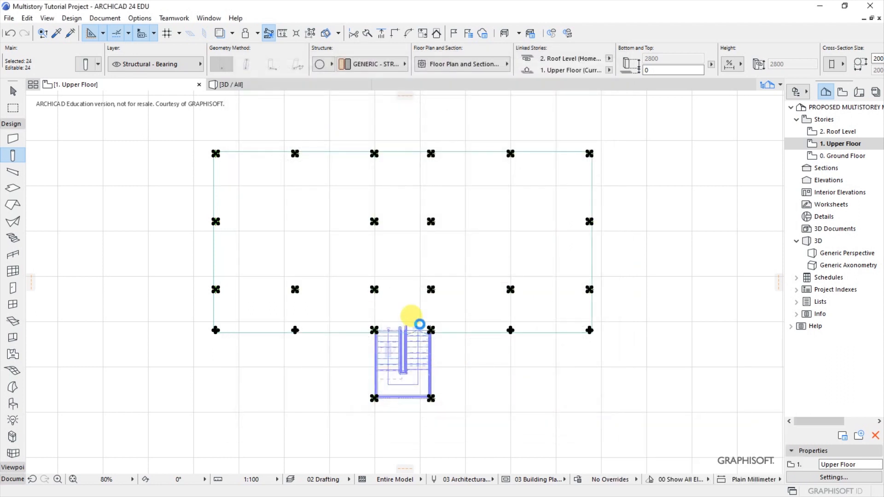
- Examine the recoloured columns in the 3D view and on the Upper Floor plan, leaving no column selected
click(240, 88)
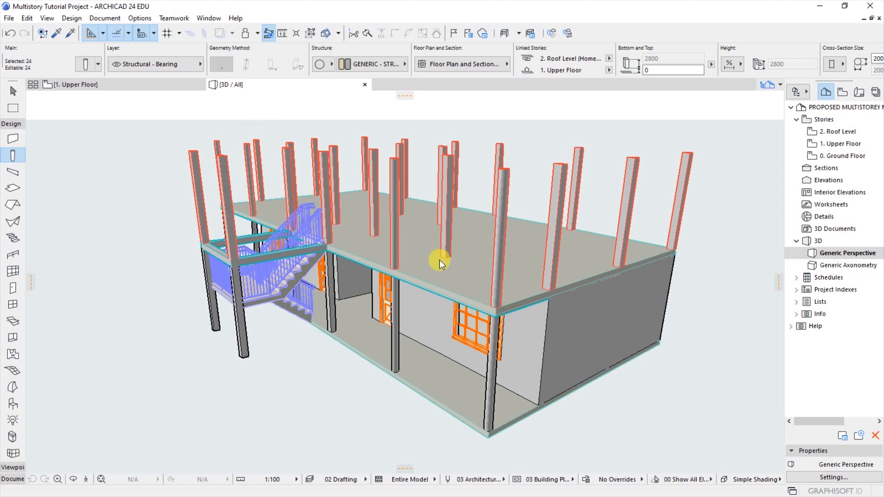
key(Escape)
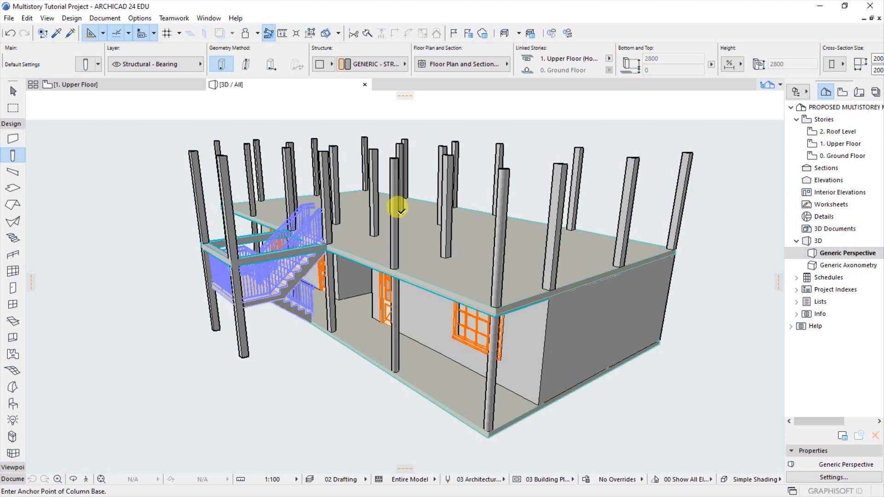
mouse_move(155, 86)
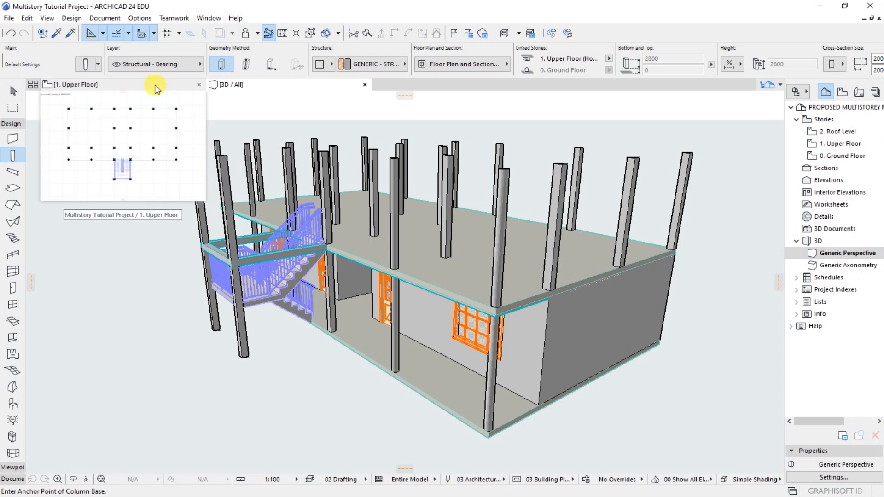
click(155, 85)
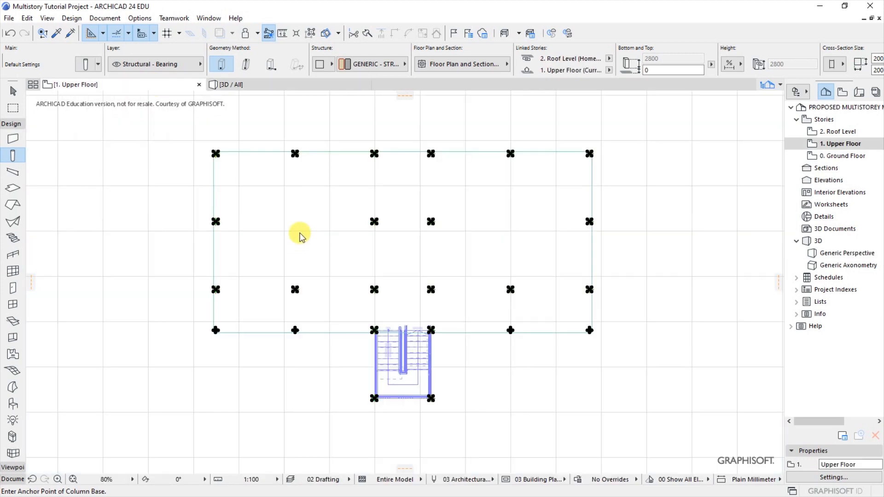
key(ctrl+a)
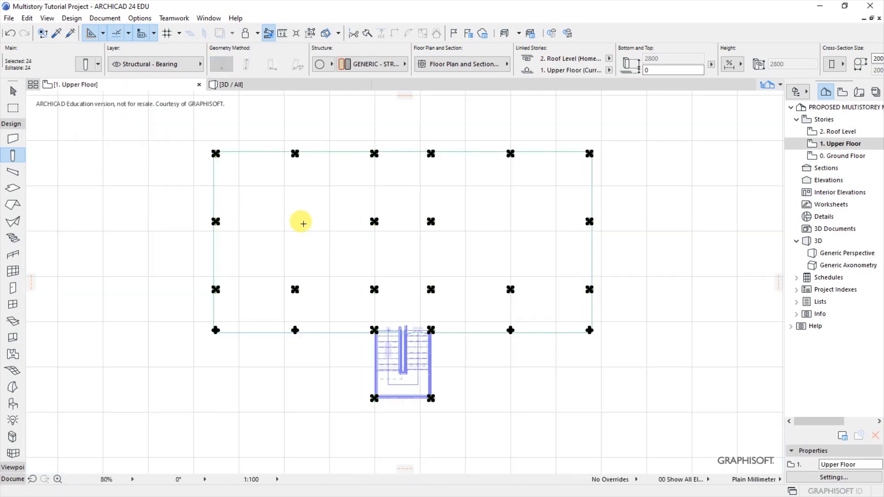
key(Escape)
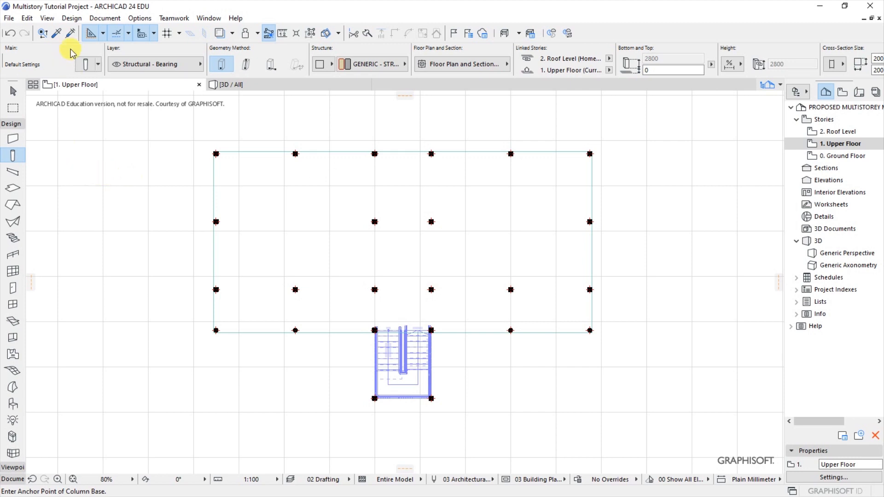
- Configure the Wall tool's defaults as a basic, uniform-thickness, straight wall with a thickness of 200 mm
click(71, 21)
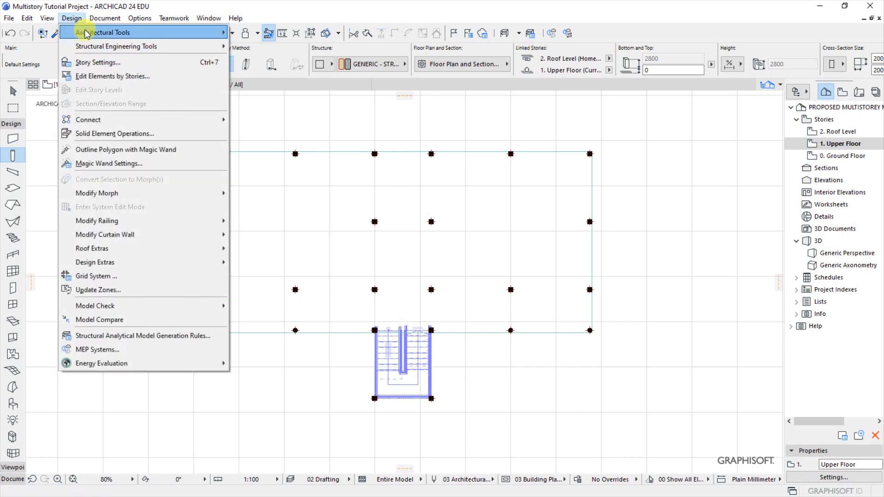
mouse_move(86, 32)
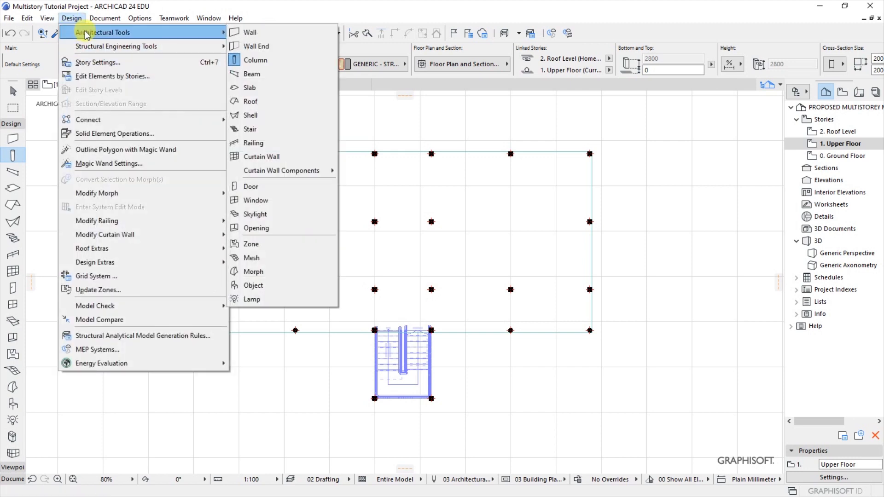
click(256, 35)
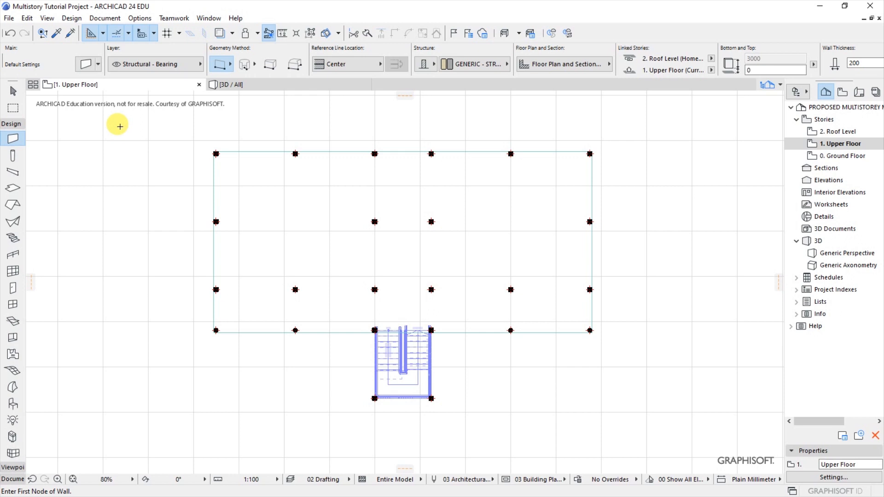
key(ctrl+t)
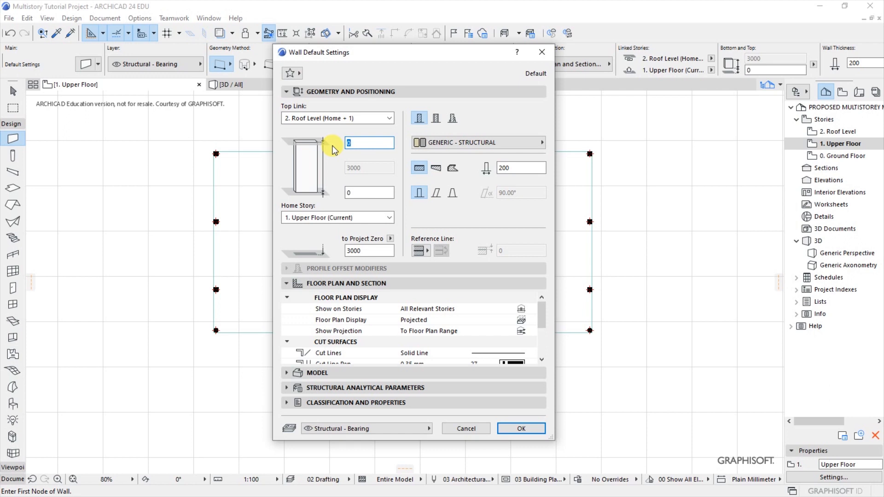
click(419, 119)
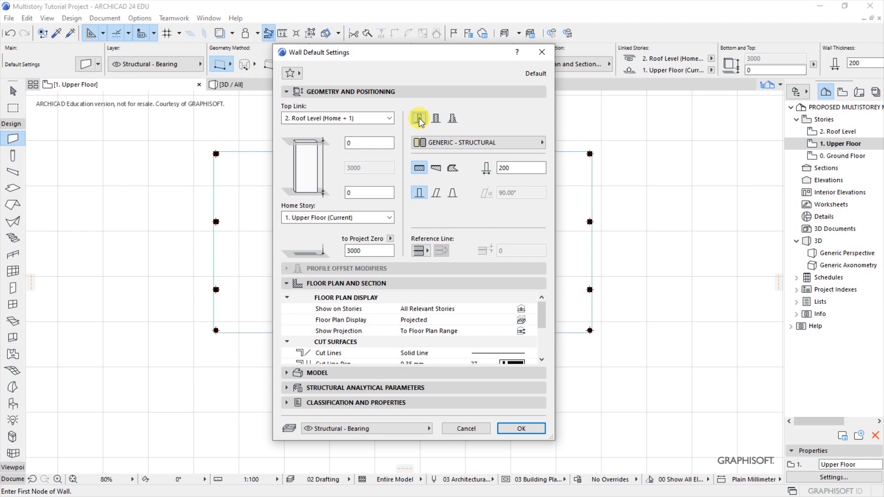
click(420, 171)
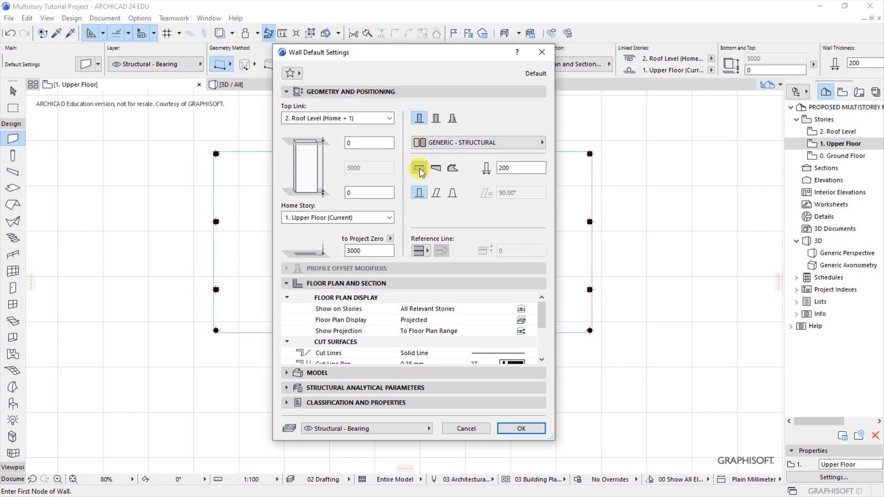
click(420, 194)
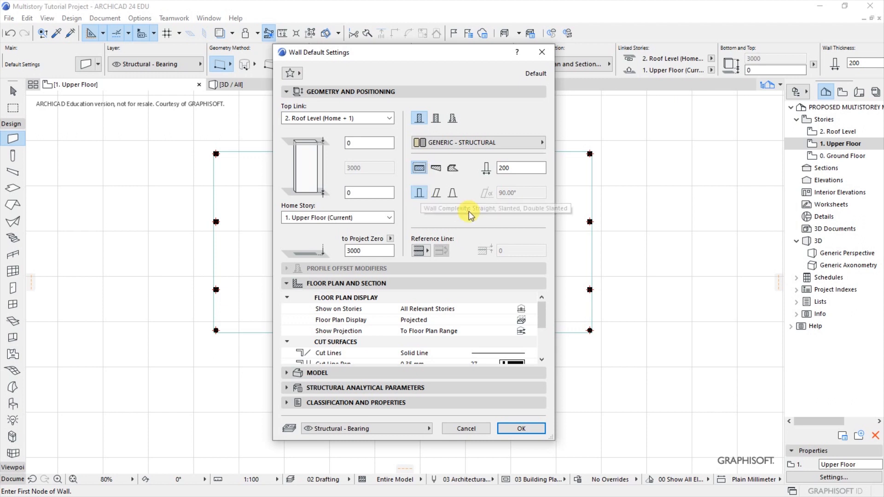
click(512, 169)
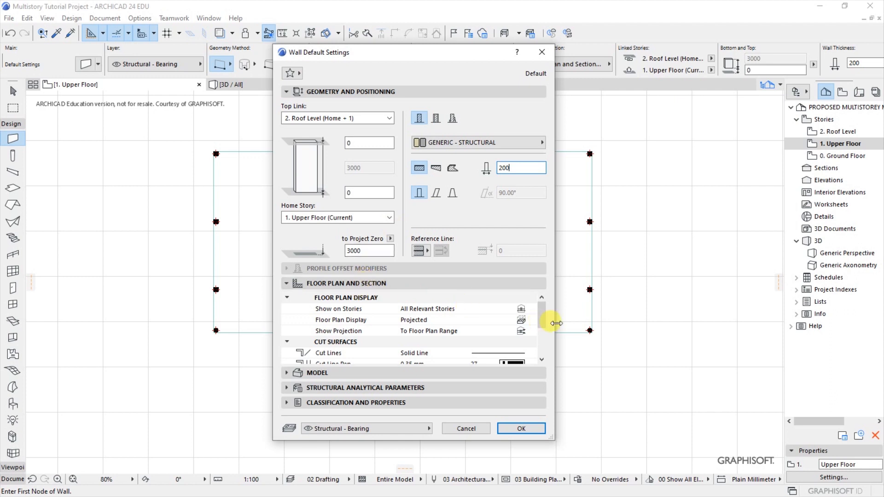
- Collapse the Floor Plan and Section and Geometry and Positioning settings, and accept the wall defaults
mouse_move(546, 324)
mouse_down()
mouse_move(542, 352)
mouse_move(541, 317)
mouse_up()
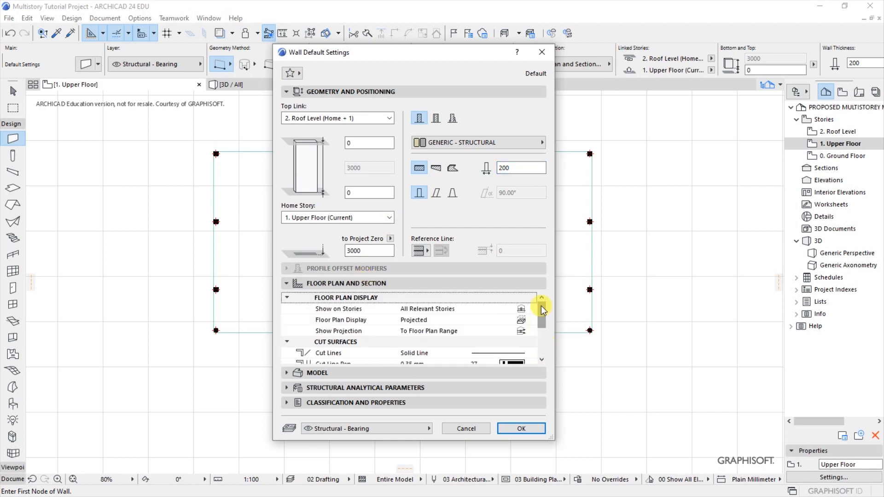
click(367, 284)
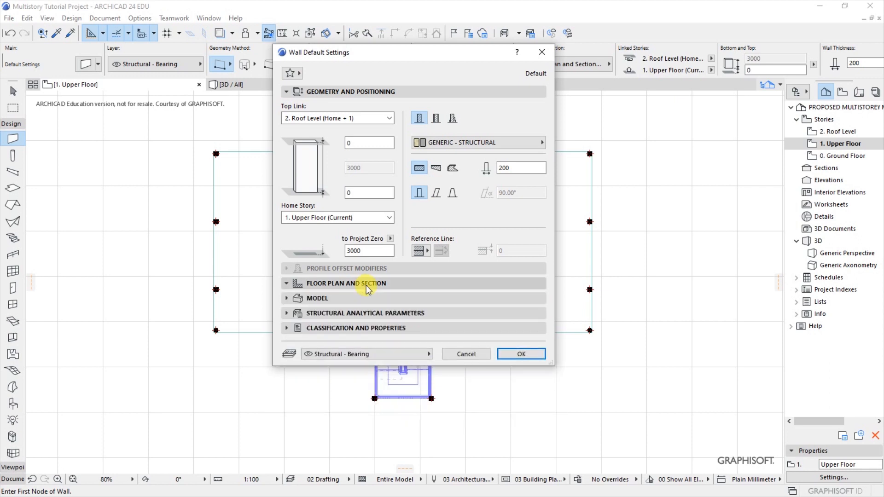
click(367, 92)
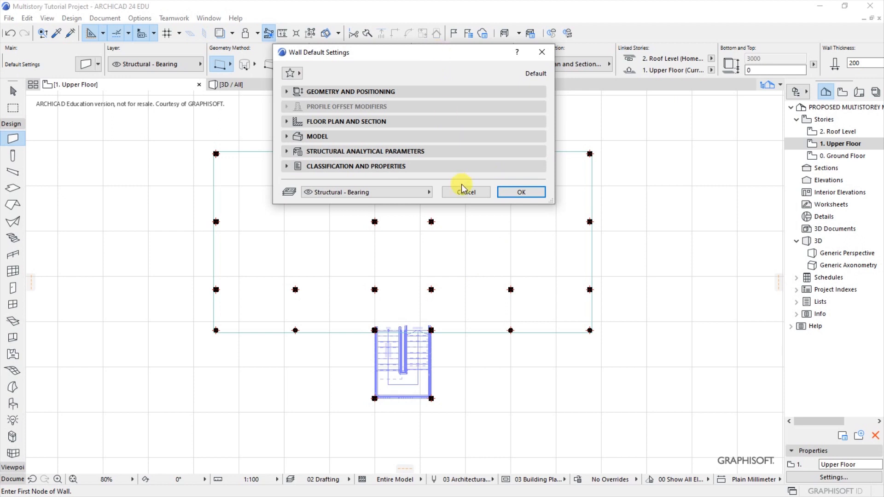
click(511, 192)
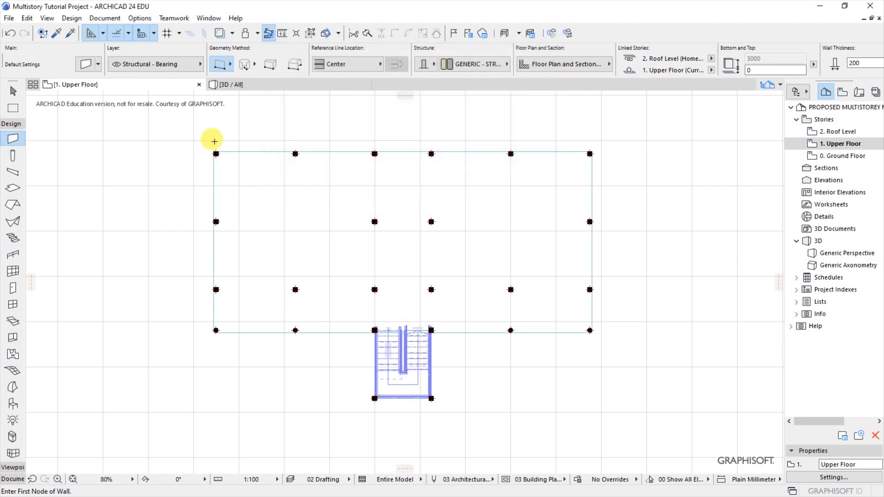
- Draw a wall along the plan's upper edge from the upper-left corner column's inner face to the second column's facing side
scroll(215, 141, up, 10)
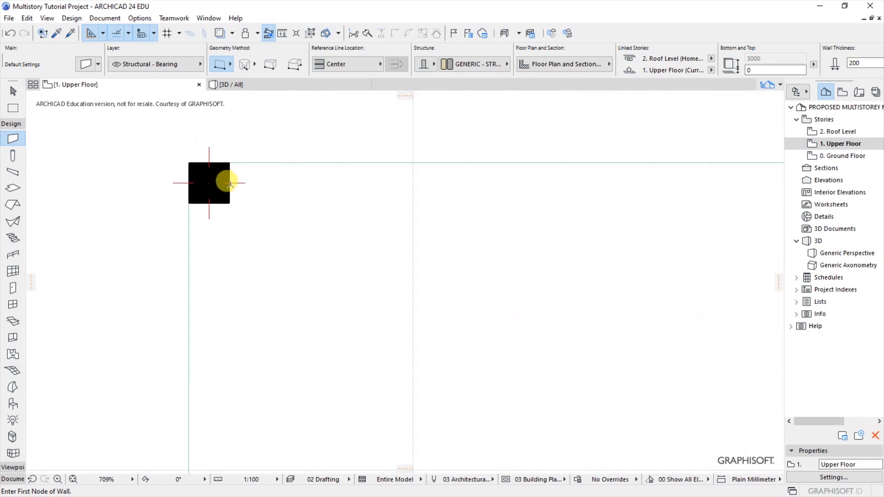
click(228, 182)
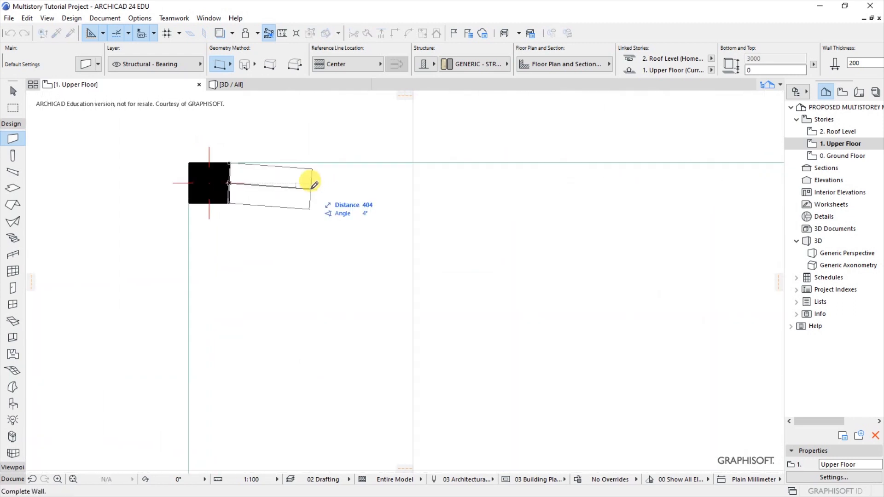
scroll(211, 180, down, 3)
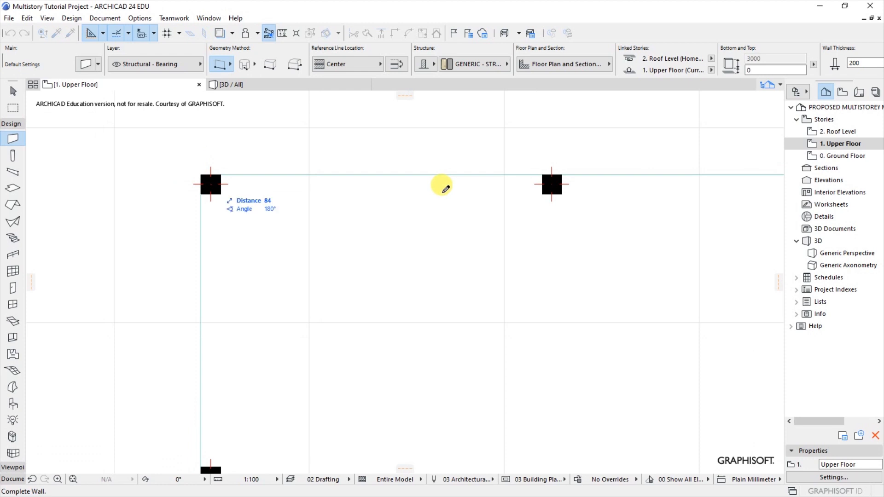
scroll(559, 186, up, 3)
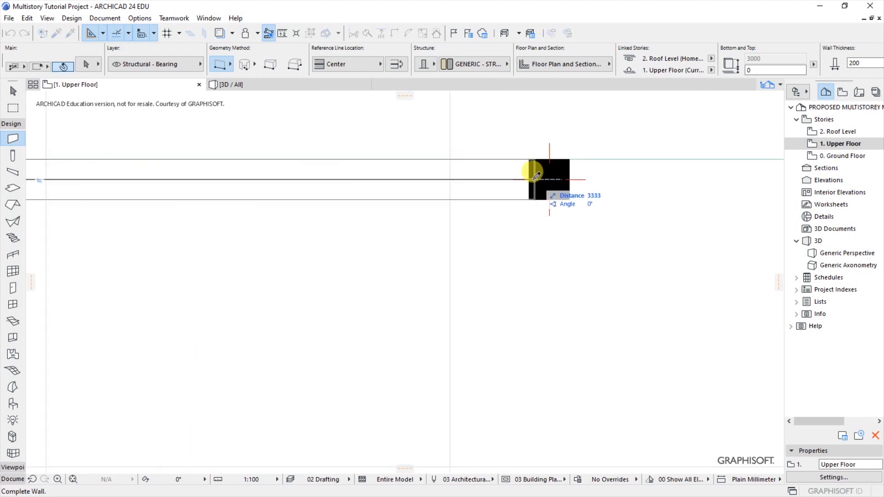
click(530, 178)
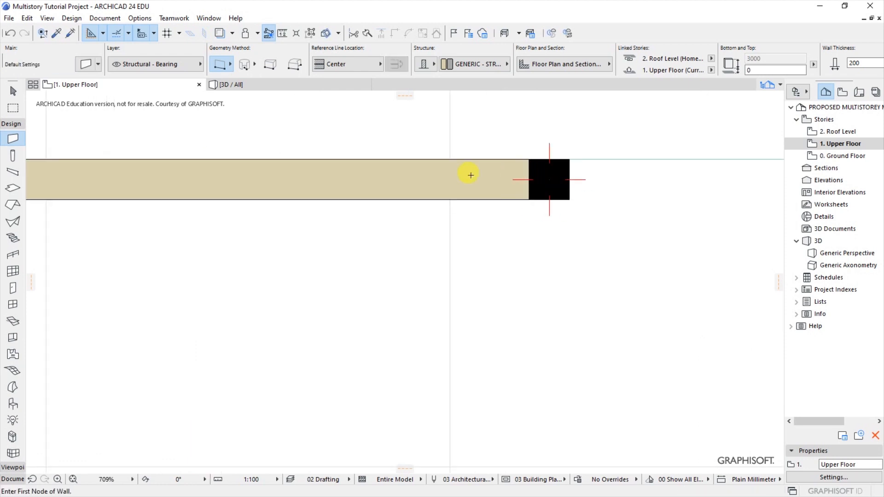
- Draw a wall about 3300 mm long between the second and third columns of the plan's upper row
scroll(353, 178, down, 5)
scroll(428, 179, up, 3)
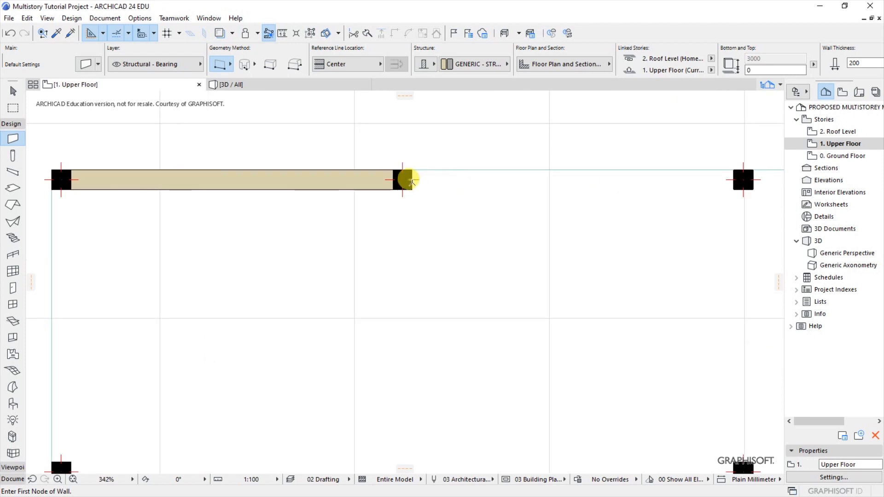
click(407, 176)
scroll(463, 177, down, 3)
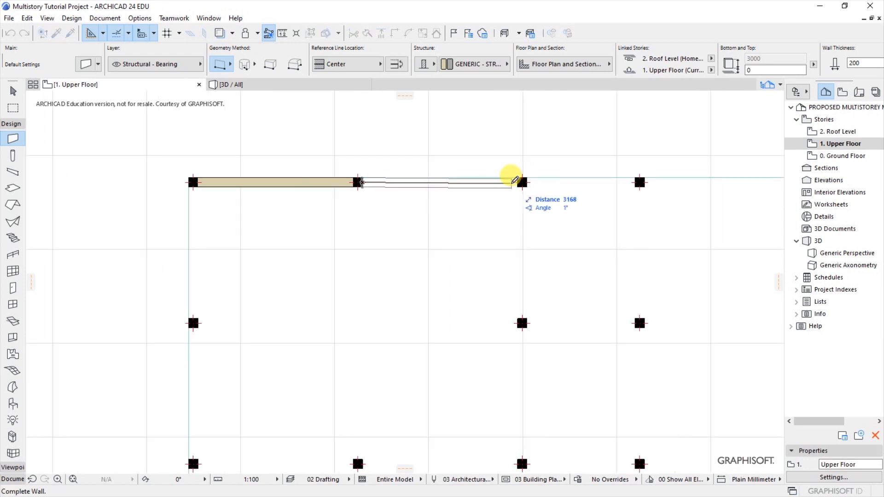
scroll(515, 180, up, 2)
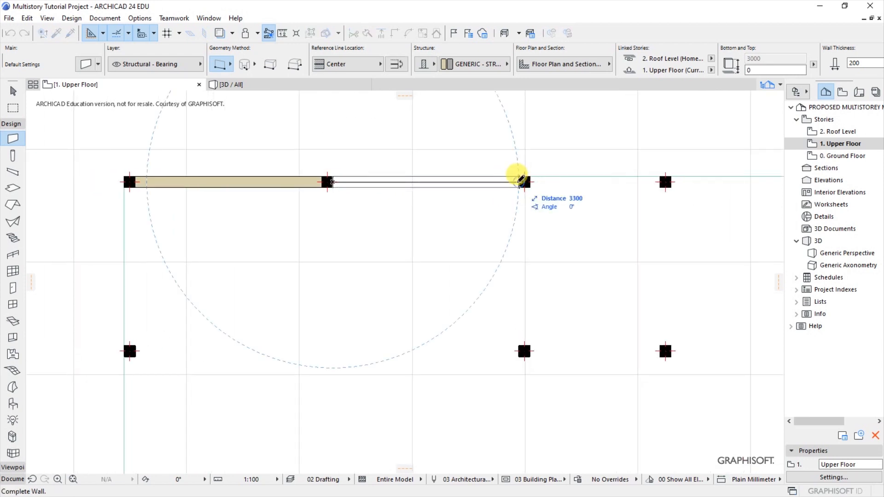
click(524, 181)
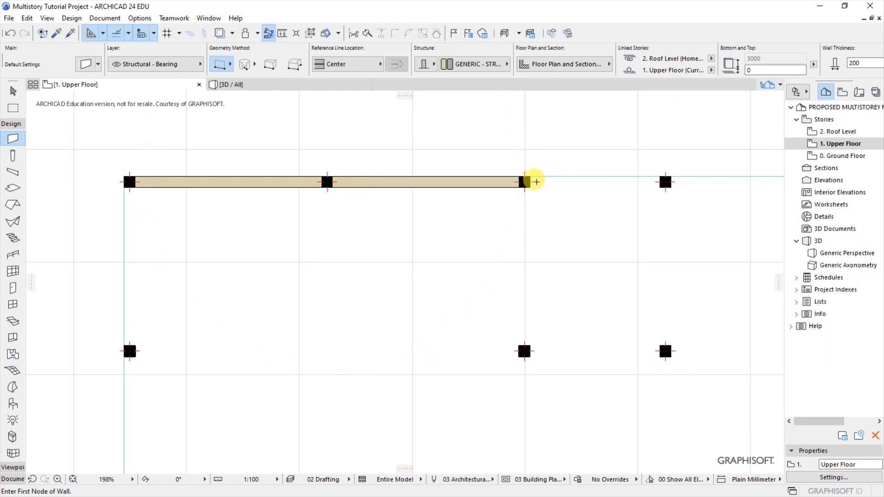
- Draw a wall between the third and fourth columns of the plan's upper row
scroll(391, 170, down, 5)
scroll(425, 185, up, 5)
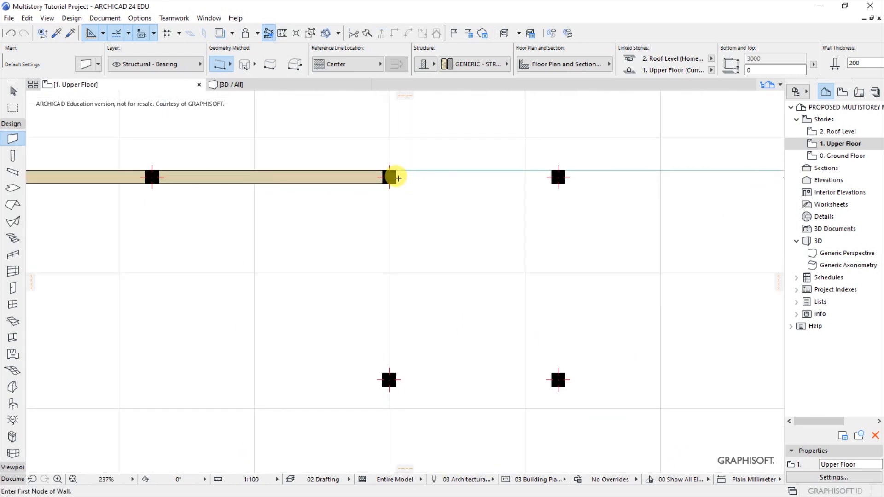
click(396, 177)
click(558, 177)
- Start a wall at the fourth upper-row column's right face, heading towards the fifth column
scroll(274, 191, down, 5)
scroll(416, 188, up, 4)
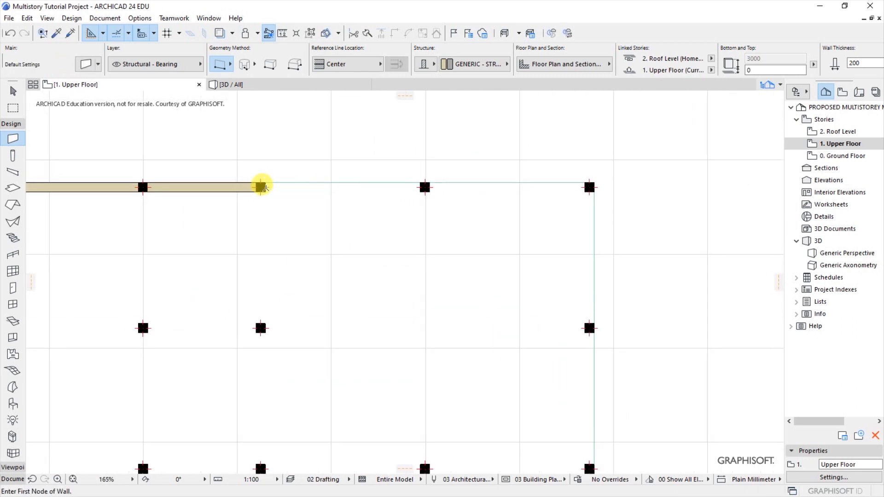
click(261, 187)
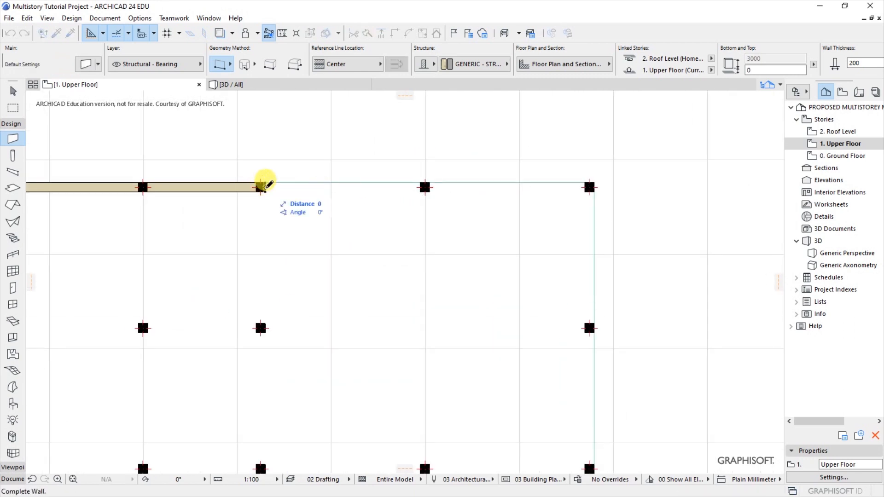
- Complete the top exterior wall with two wall segments between the last three columns, ending at the top-right corner column
click(424, 186)
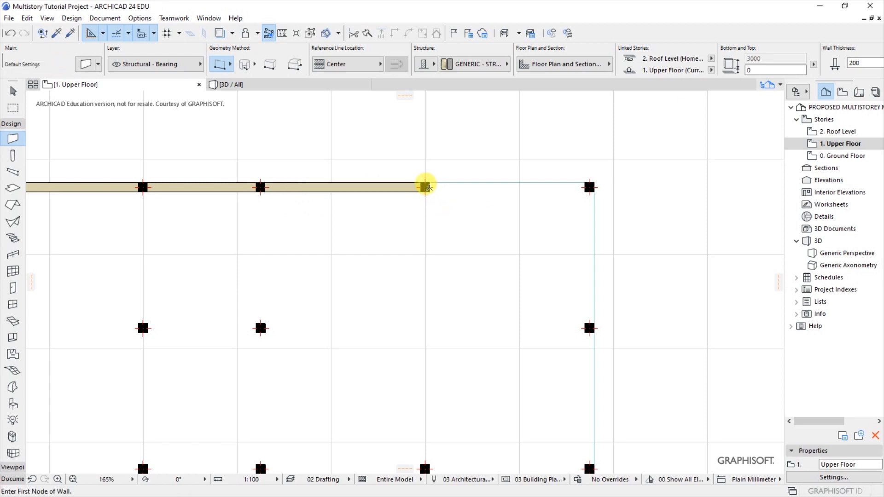
click(425, 186)
click(589, 186)
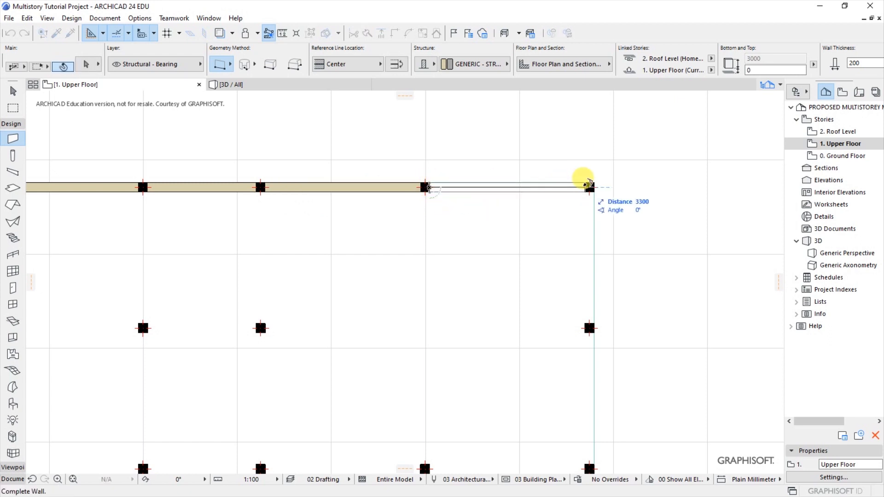
scroll(500, 170, down, 4)
scroll(417, 221, up, 3)
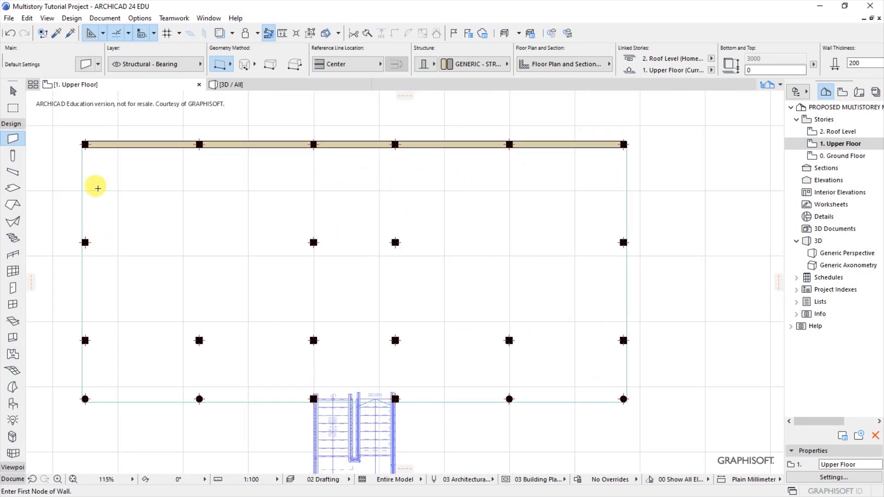
- Draw a vertical wall from the top-left corner column down to the middle column on the left side
scroll(65, 138, up, 5)
click(111, 147)
scroll(205, 170, down, 4)
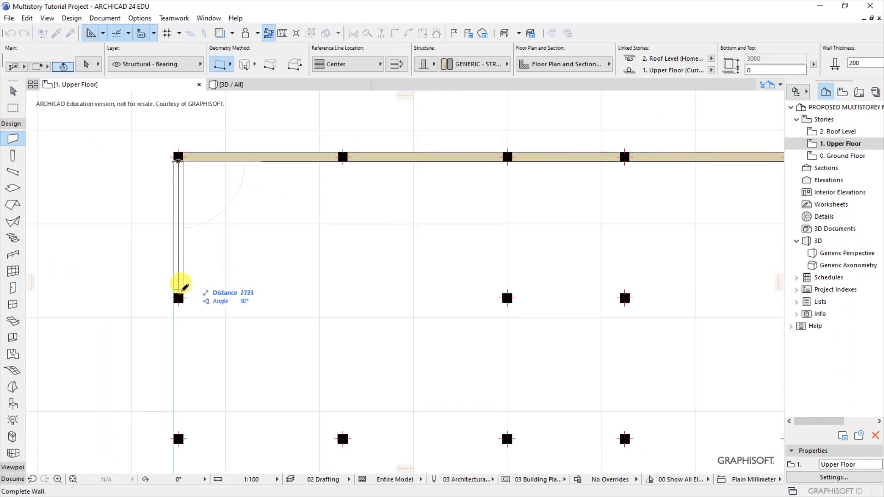
click(178, 297)
scroll(189, 258, down, 3)
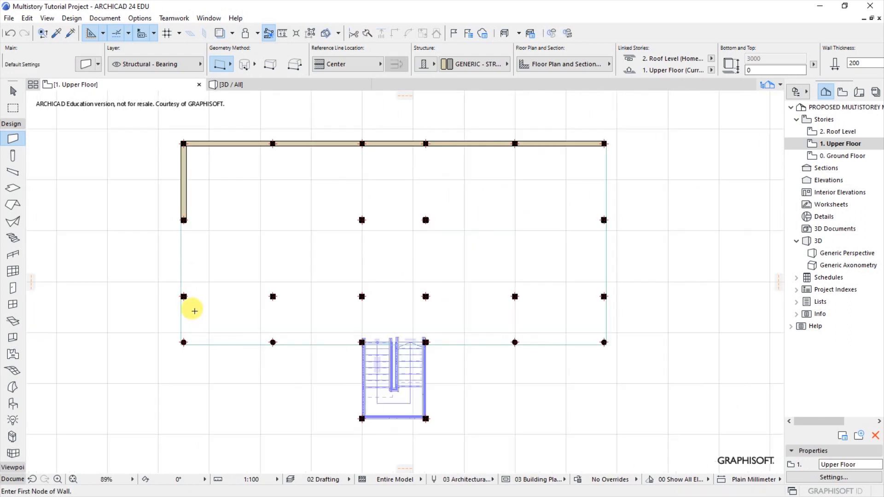
- Continue the left wall down to the third column row and draw a horizontal wall to the next column on its right
scroll(195, 311, up, 2)
click(177, 170)
click(177, 287)
click(179, 288)
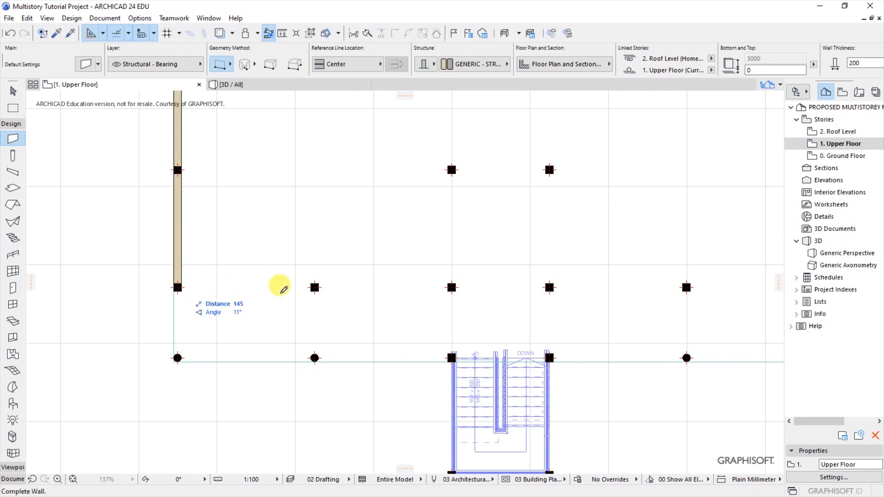
click(314, 288)
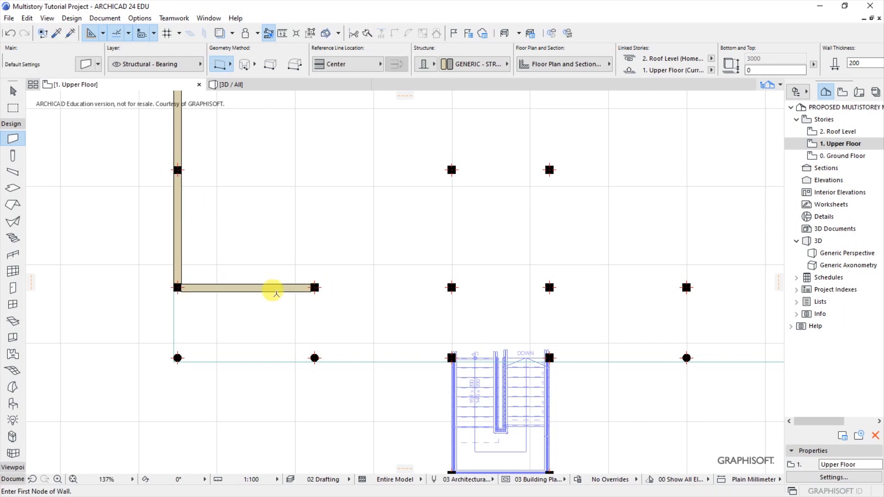
- Copy the misaligned horizontal wall 15 mm up to the column's centerline and delete the original
scroll(172, 292, up, 4)
shift+click(163, 286)
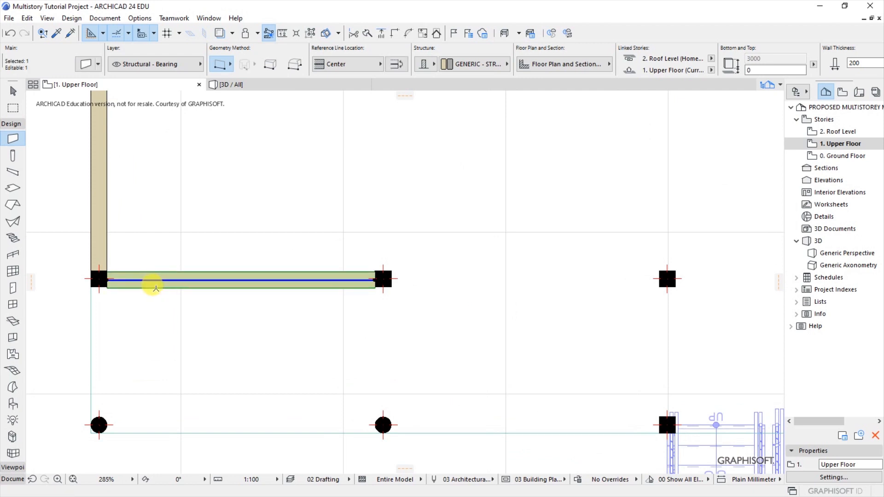
key(ctrl+d)
scroll(97, 279, up, 10)
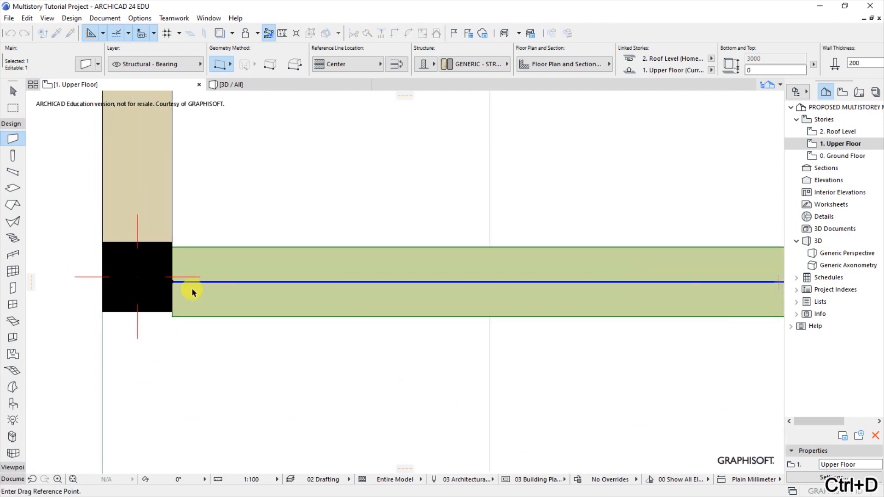
scroll(174, 292, up, 1)
click(168, 279)
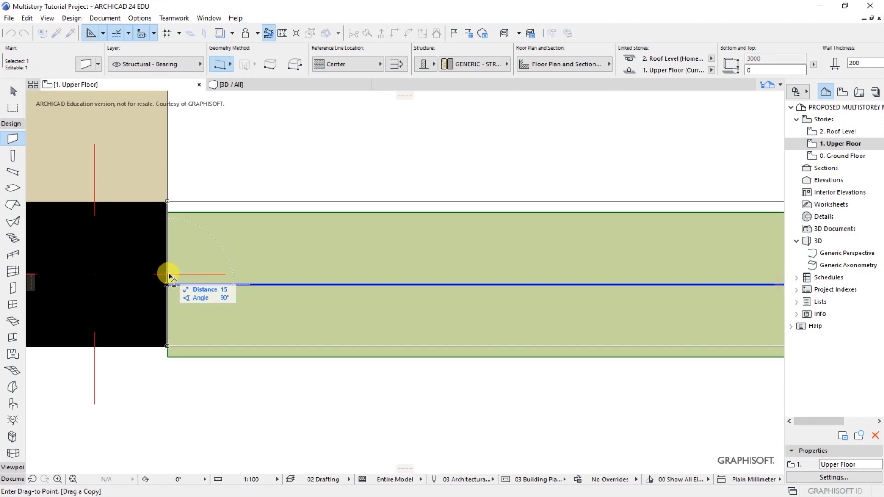
click(168, 275)
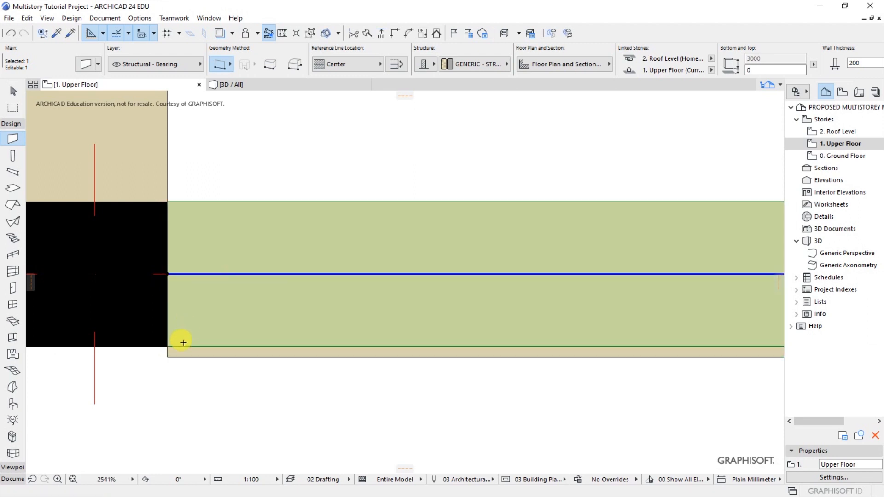
key(ctrl+z)
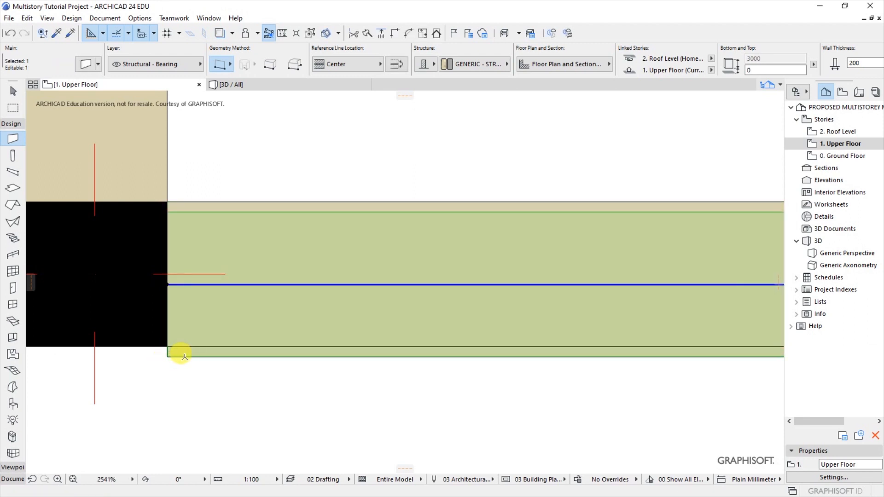
scroll(181, 355, down, 10)
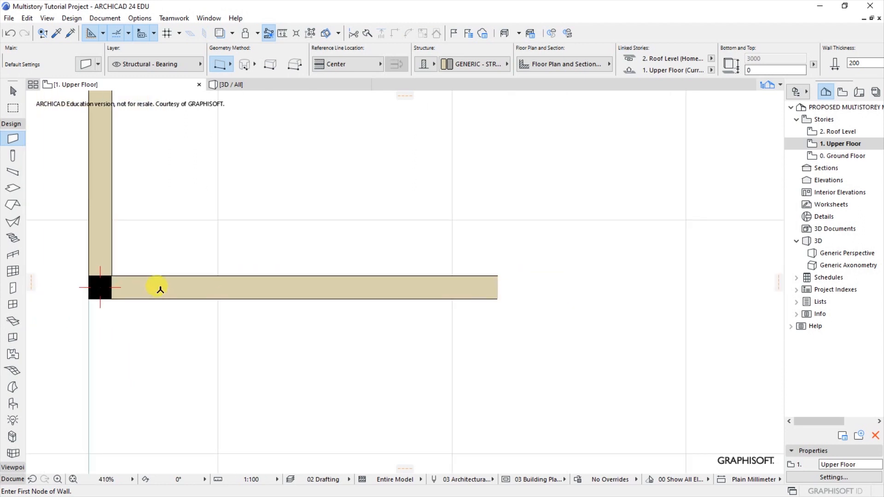
- Extend the lower wall line with a 3300 mm wall from the second column to the third column
scroll(364, 292, up, 5)
click(367, 290)
scroll(282, 264, down, 4)
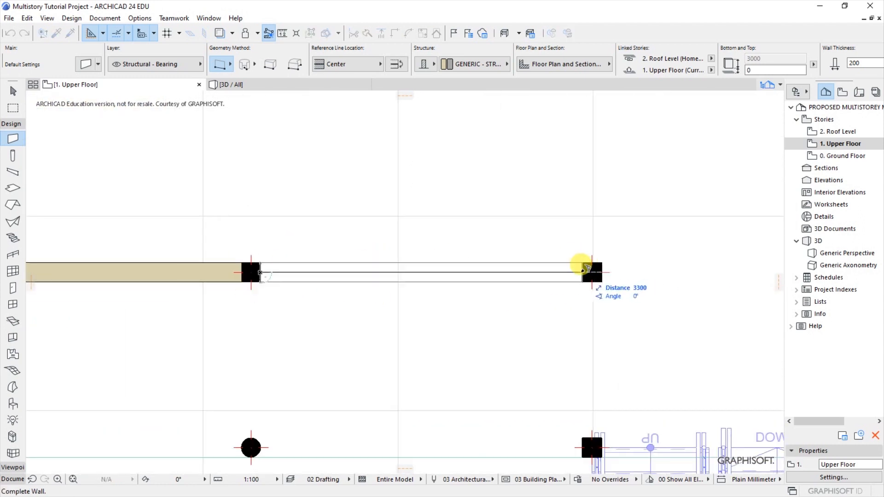
click(582, 272)
scroll(176, 269, down, 5)
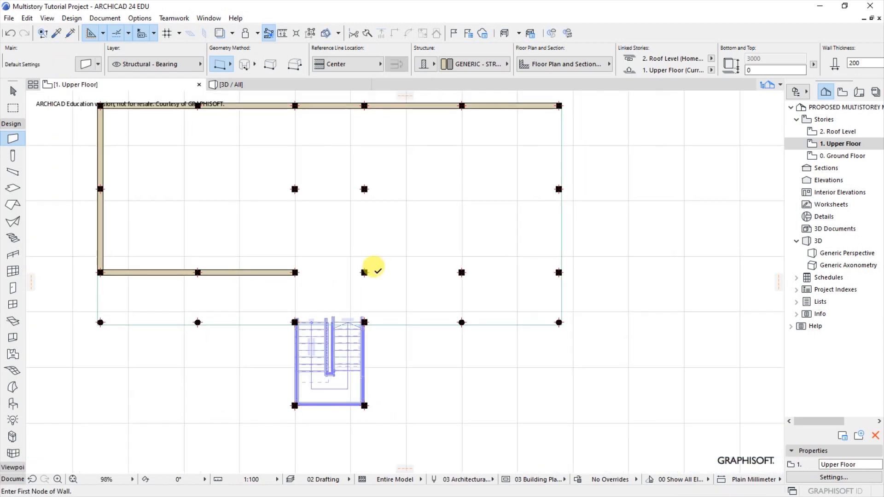
- Draw two vertical walls from the lower wall's right end through the middle column up to the top exterior wall
scroll(375, 270, up, 3)
scroll(254, 282, down, 3)
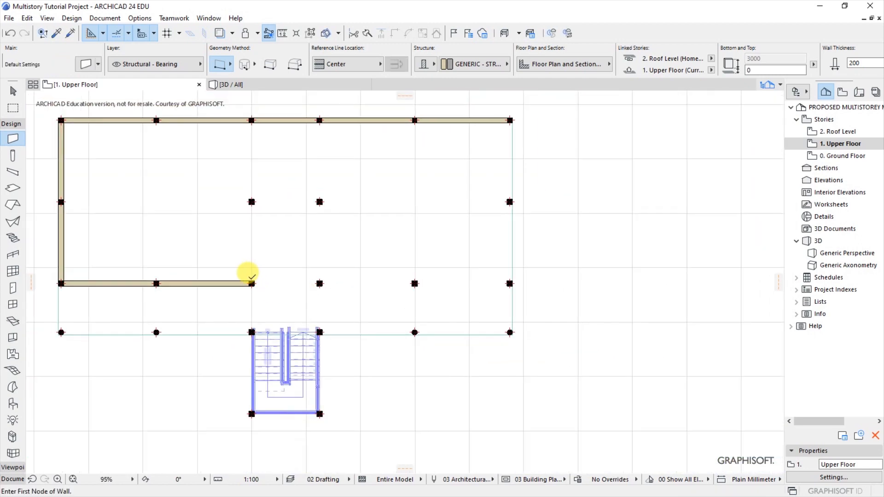
click(252, 282)
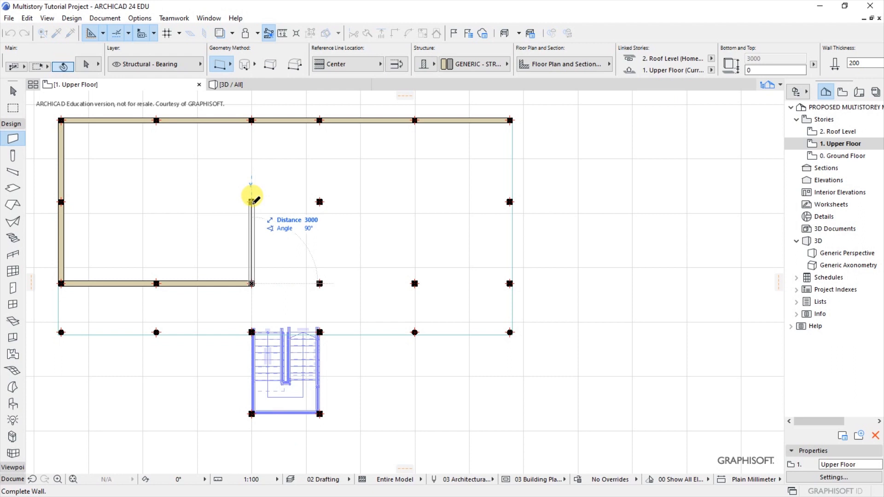
scroll(252, 201, up, 7)
click(252, 202)
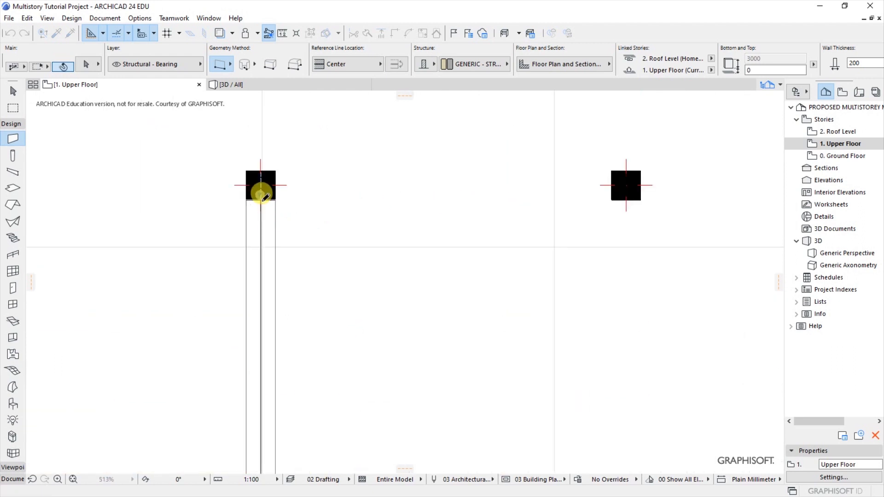
scroll(296, 271, down, 5)
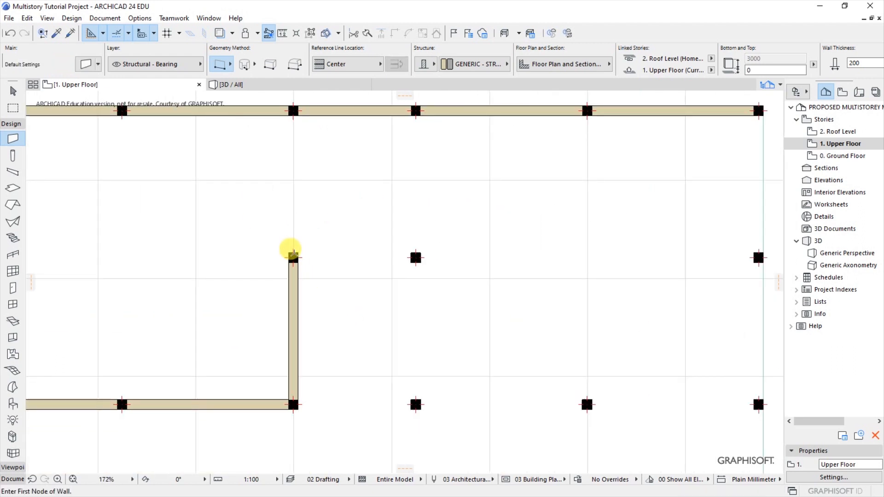
click(293, 256)
click(293, 111)
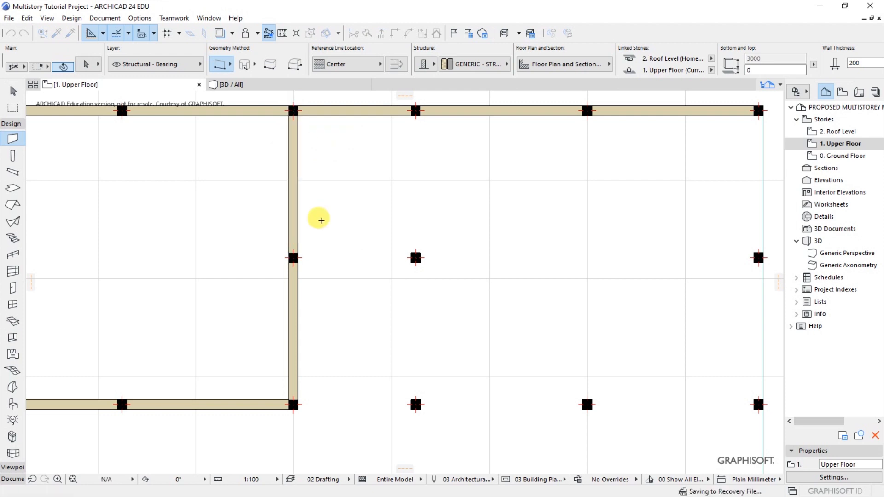
- Draw a horizontal wall between the two central columns and a vertical wall from its right end up to the top wall
click(294, 256)
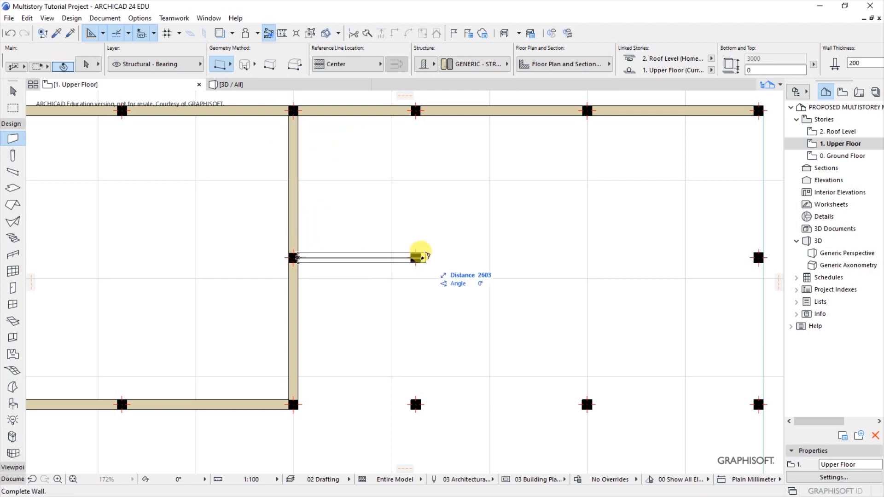
click(416, 257)
click(416, 257)
click(416, 110)
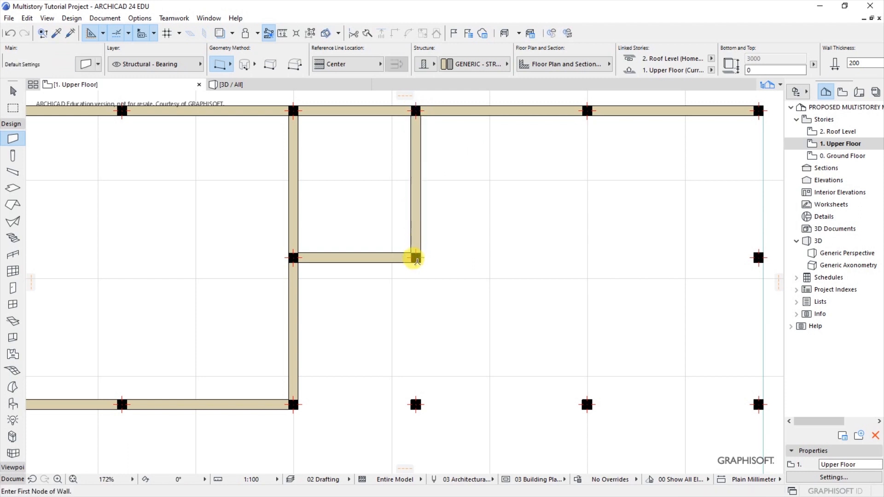
- Draw a vertical wall from the right central column down to the column below it
click(416, 257)
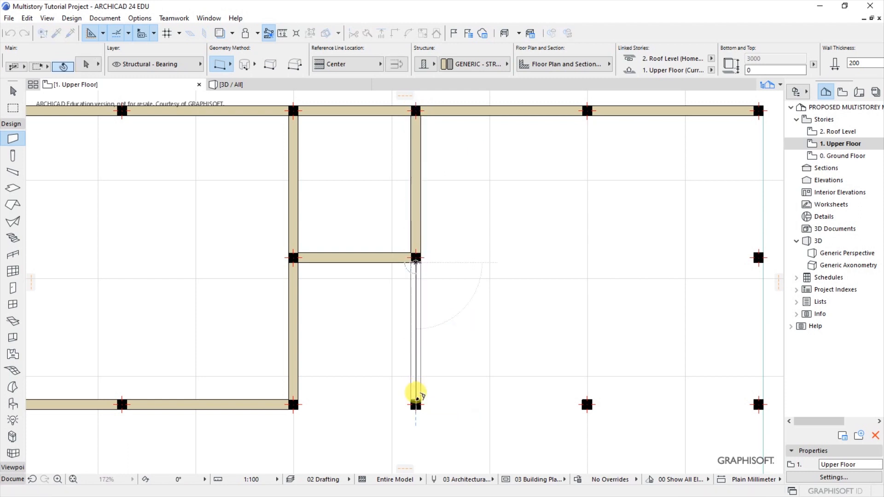
click(414, 405)
scroll(350, 340, down, 5)
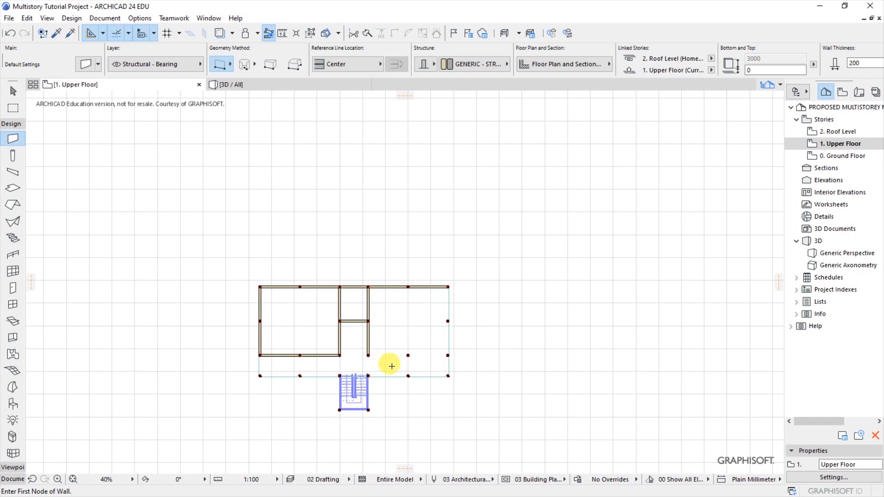
scroll(390, 363, up, 2)
scroll(392, 366, up, 3)
click(332, 338)
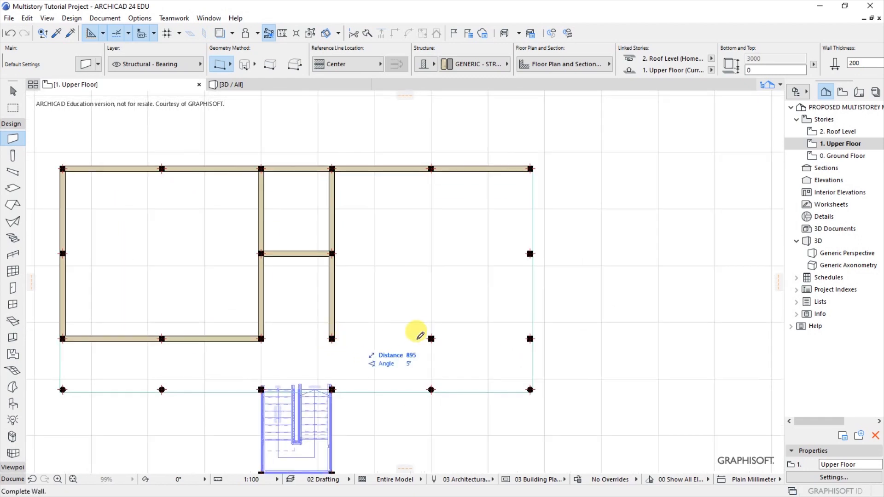
scroll(374, 337, up, 4)
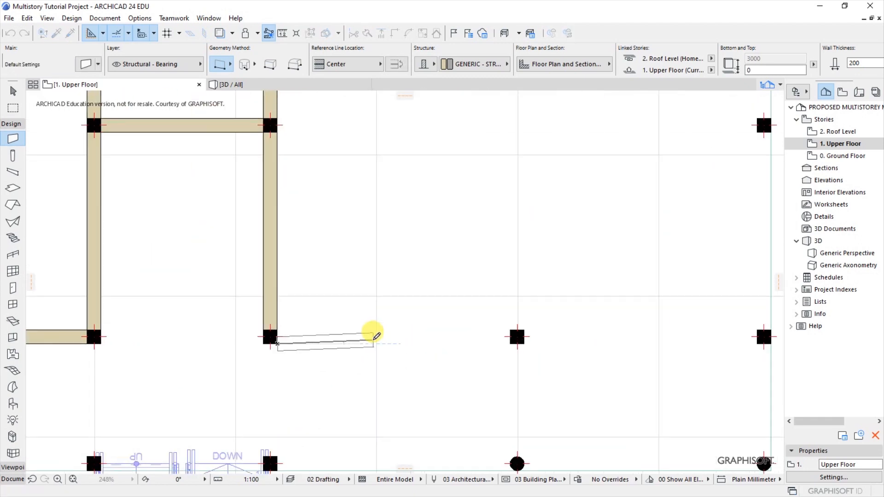
key(Escape)
- Draw a horizontal wall from the right face of the lower end column of the right inner wall to the next column
scroll(273, 338, up, 4)
click(271, 337)
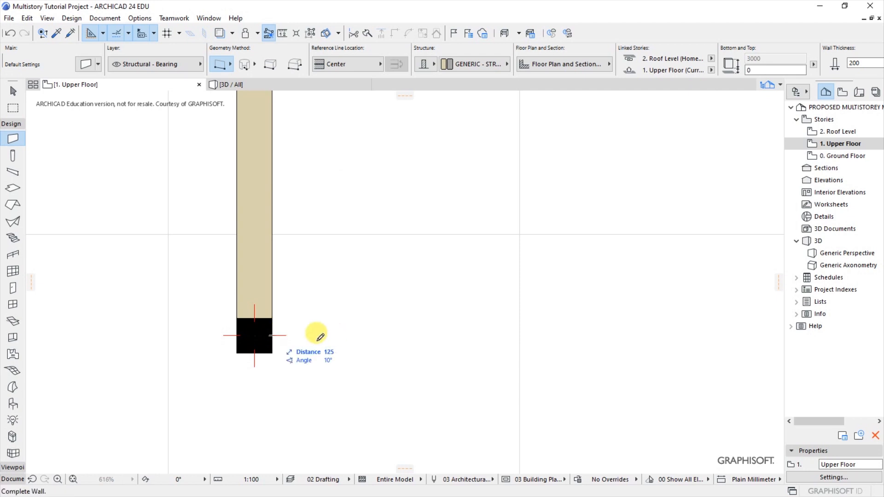
scroll(267, 336, down, 3)
click(554, 339)
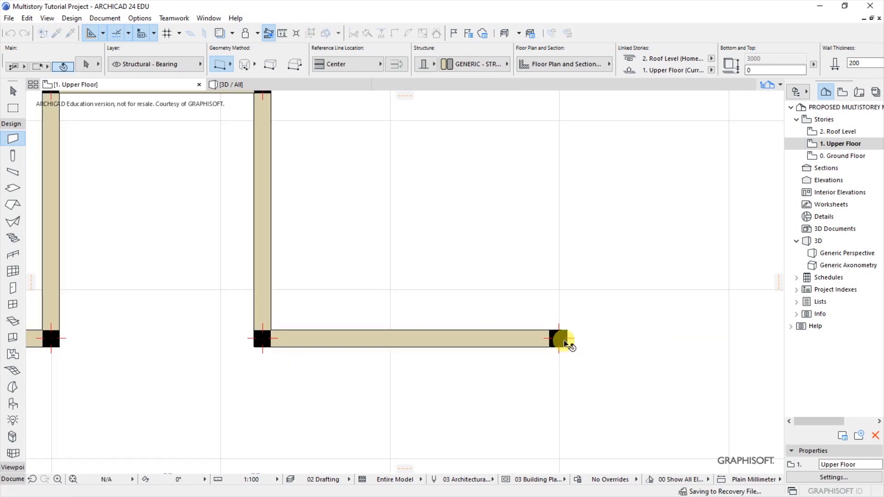
- Stretch the new wall's right end to meet the left face of the column, closing the small gap
scroll(282, 339, down, 3)
scroll(399, 343, up, 5)
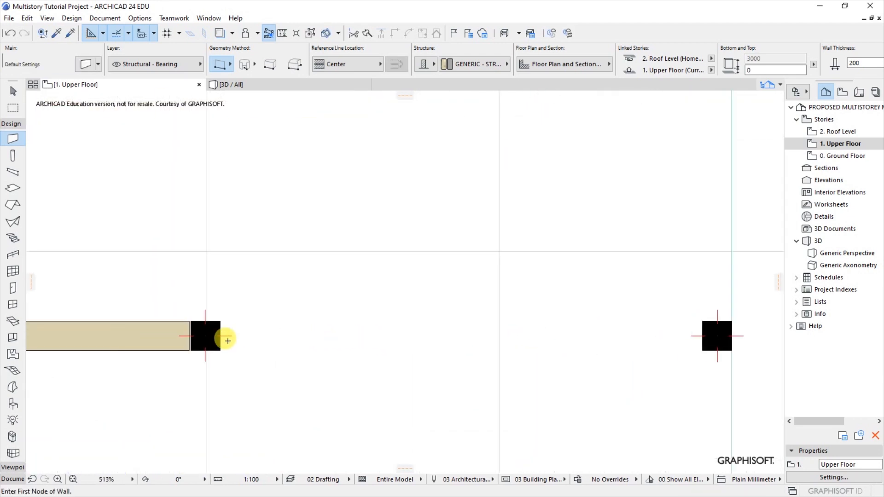
click(183, 347)
scroll(184, 341, up, 4)
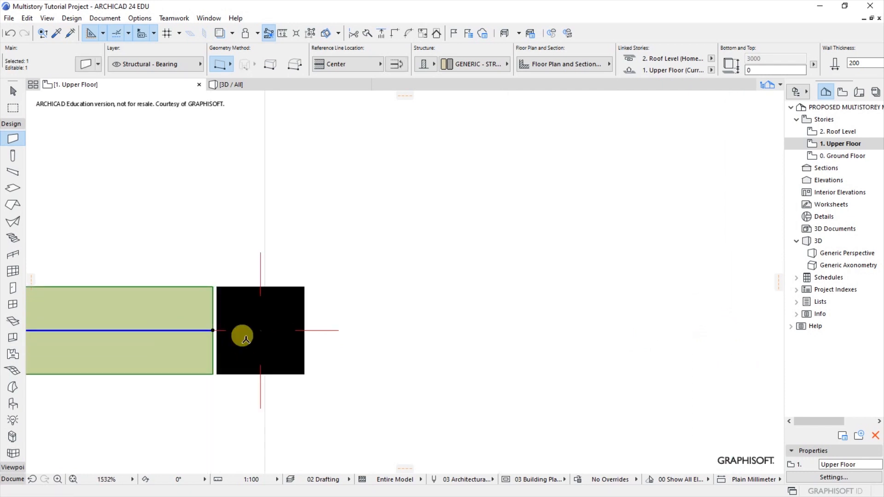
click(206, 327)
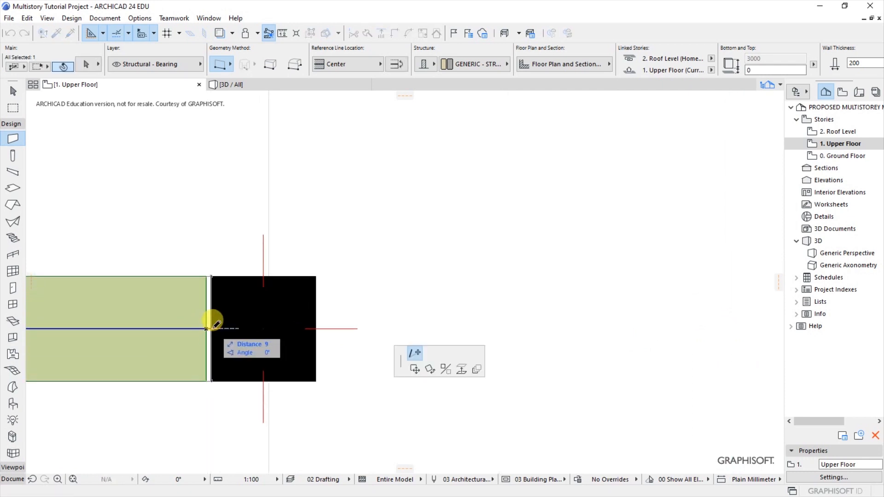
click(210, 328)
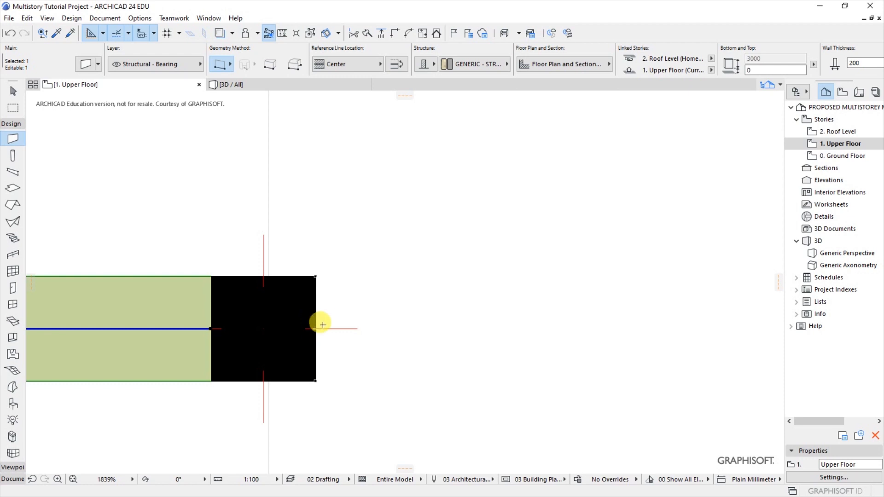
key(Escape)
- Draw a 3300 mm wall from that column's right face to the last column on the right side
click(245, 318)
scroll(322, 296, down, 3)
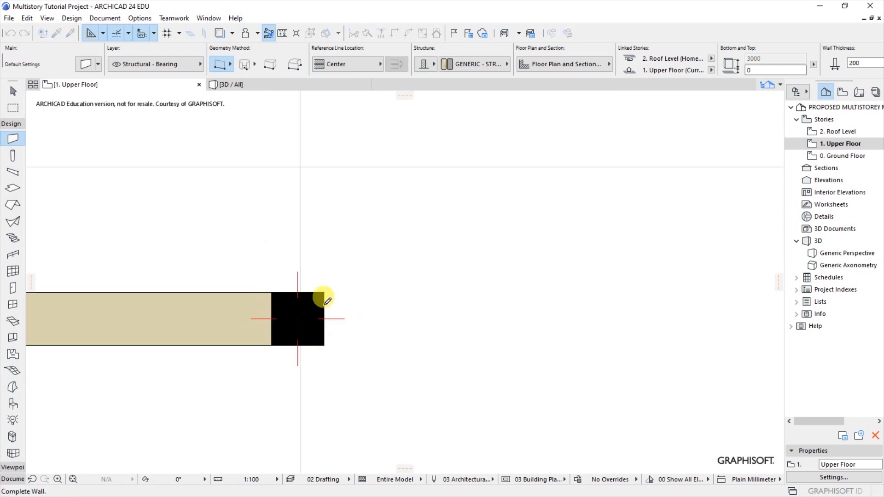
scroll(404, 285, down, 2)
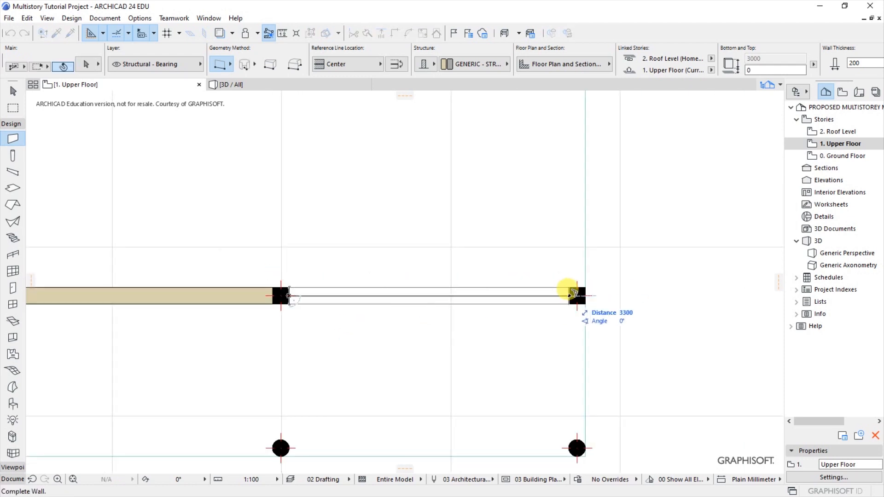
click(581, 292)
scroll(405, 286, down, 4)
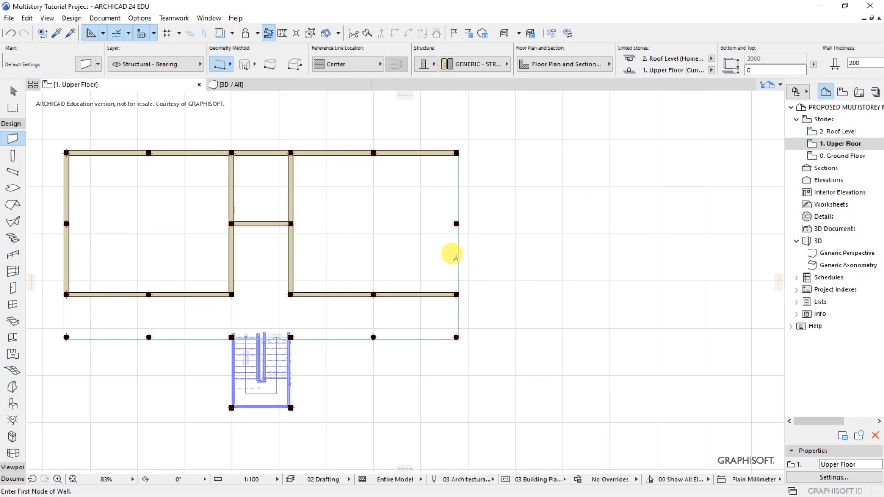
- Draw the right exterior wall in two segments, from the lower corner column to the middle column and on to the upper corner column
scroll(449, 193, up, 3)
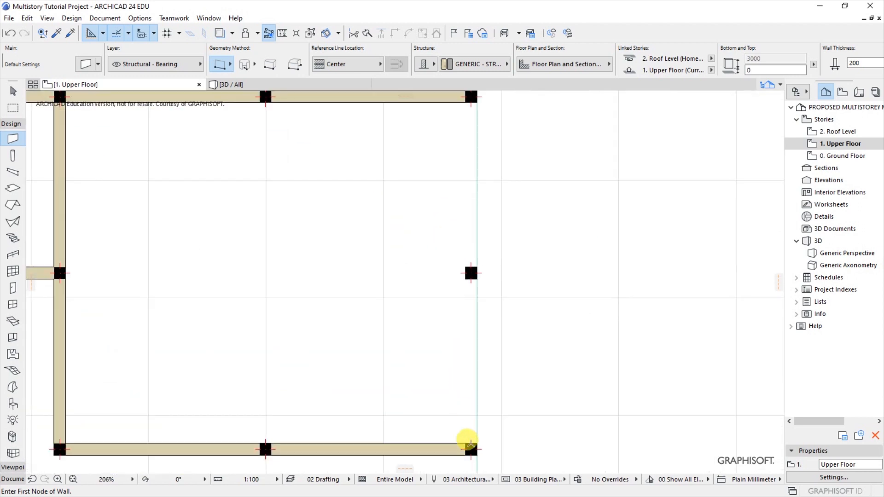
click(471, 448)
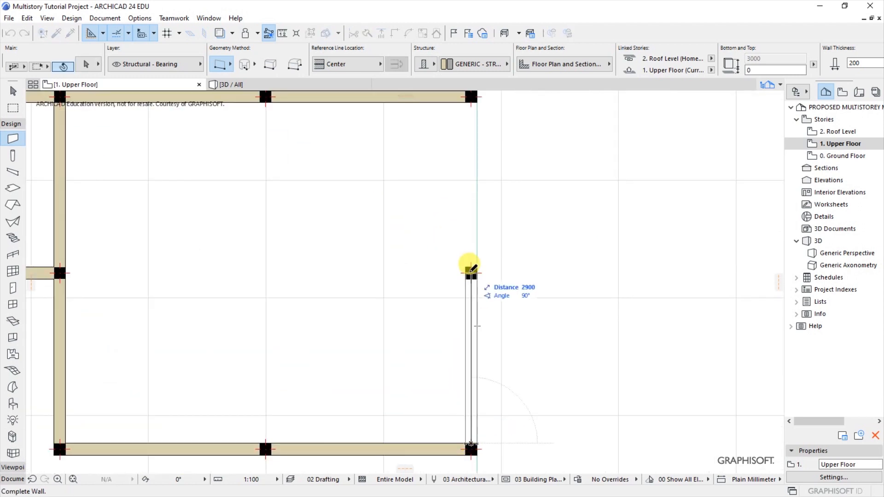
click(470, 273)
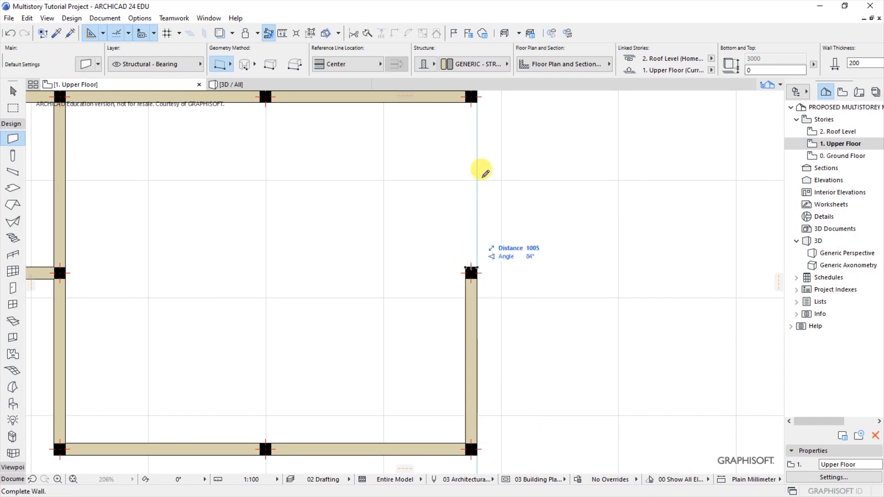
double_click(470, 96)
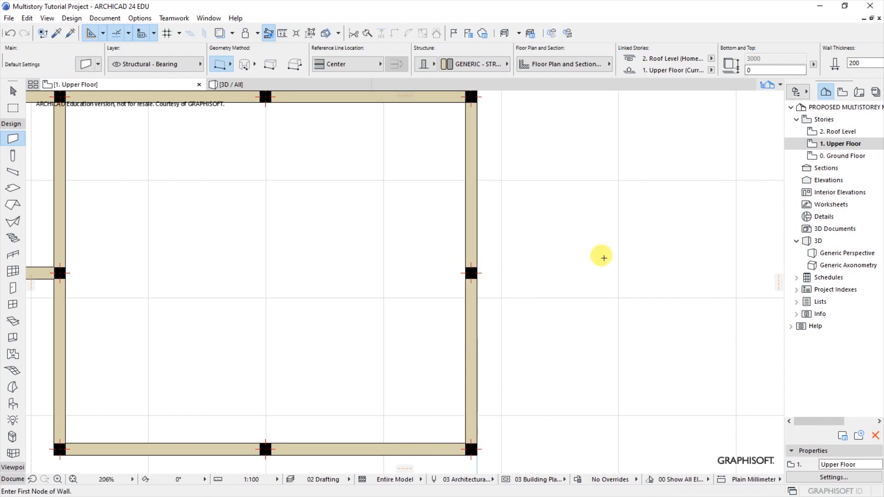
- Inspect the upper floor walls in the 3D view and return to the Upper Floor plan
scroll(507, 261, down, 5)
scroll(506, 262, up, 3)
scroll(420, 268, down, 2)
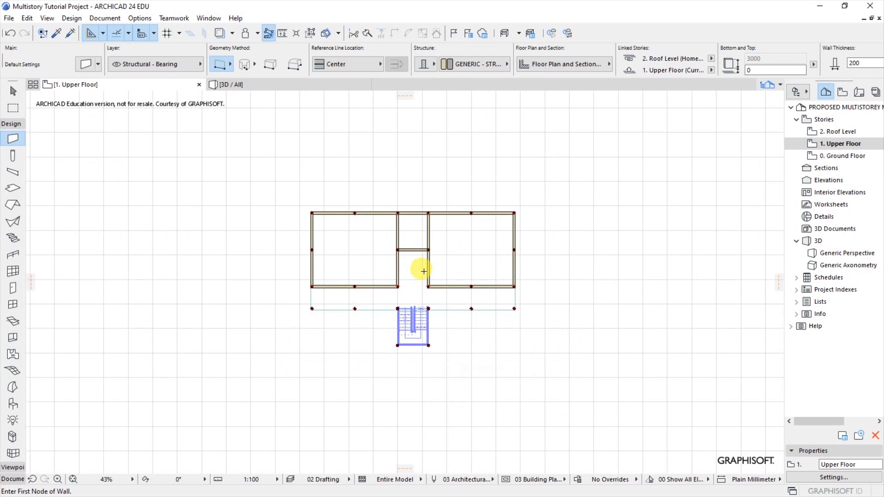
scroll(366, 245, up, 3)
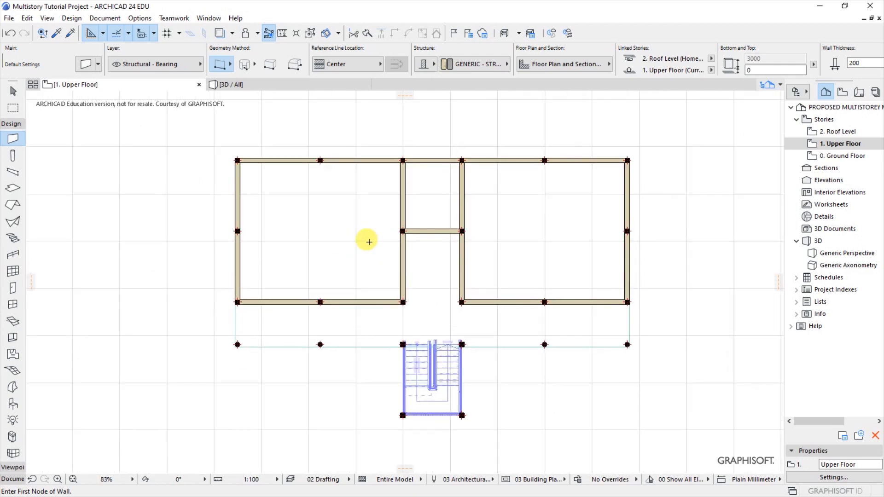
scroll(509, 235, up, 1)
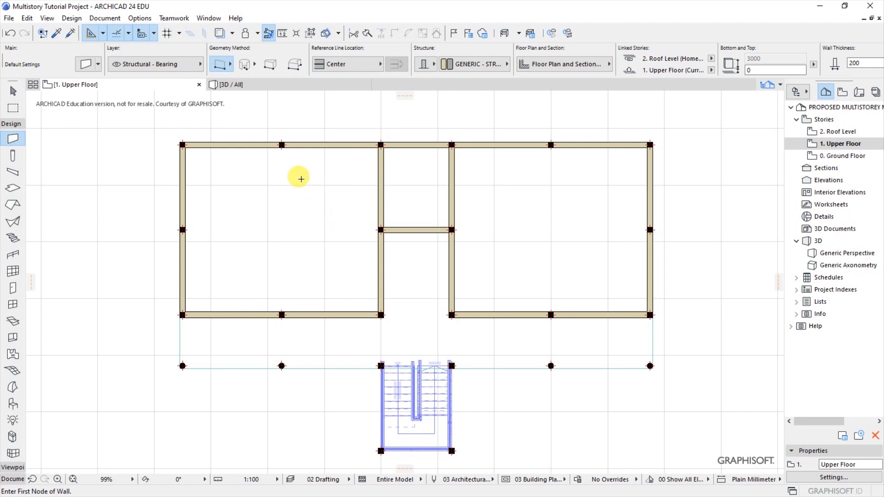
click(235, 84)
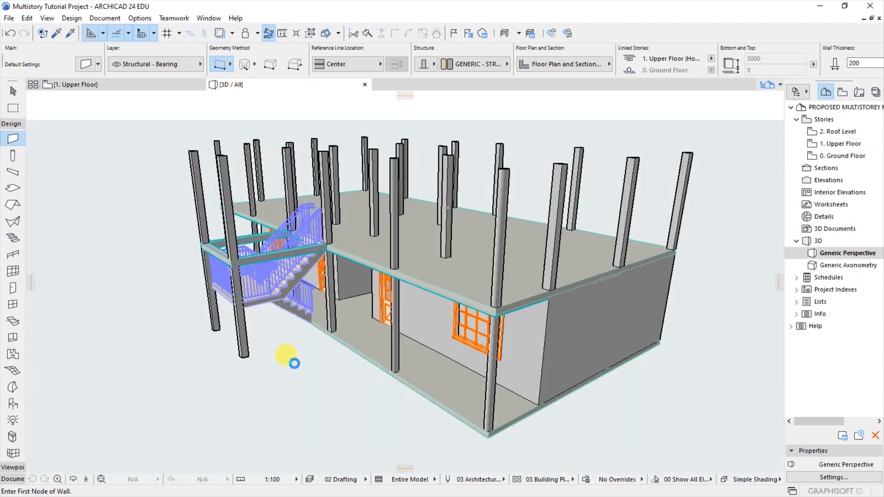
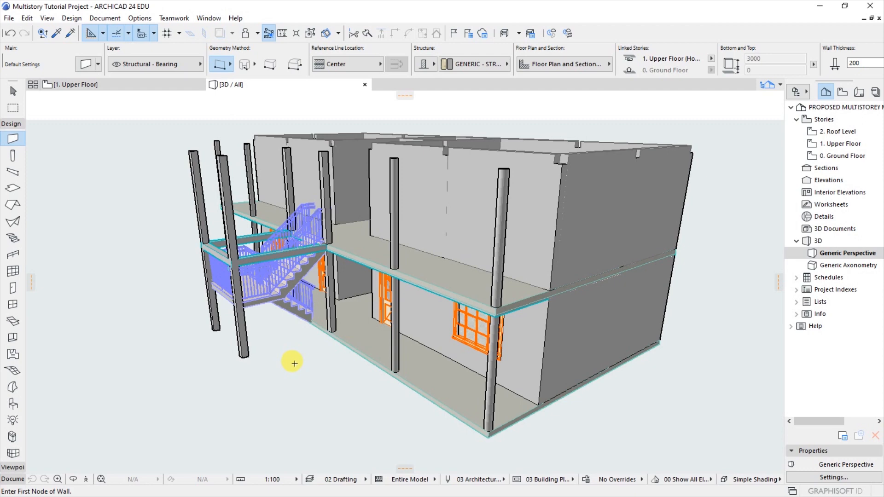
click(148, 87)
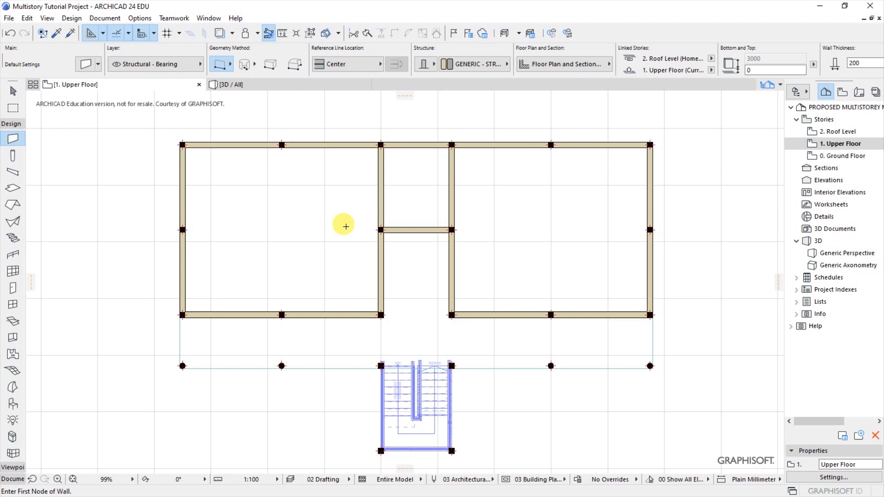
- Start a polybeam with the Beam tool at the upper-left corner column and run it 16500 mm to the upper-right corner column
click(71, 18)
mouse_move(96, 37)
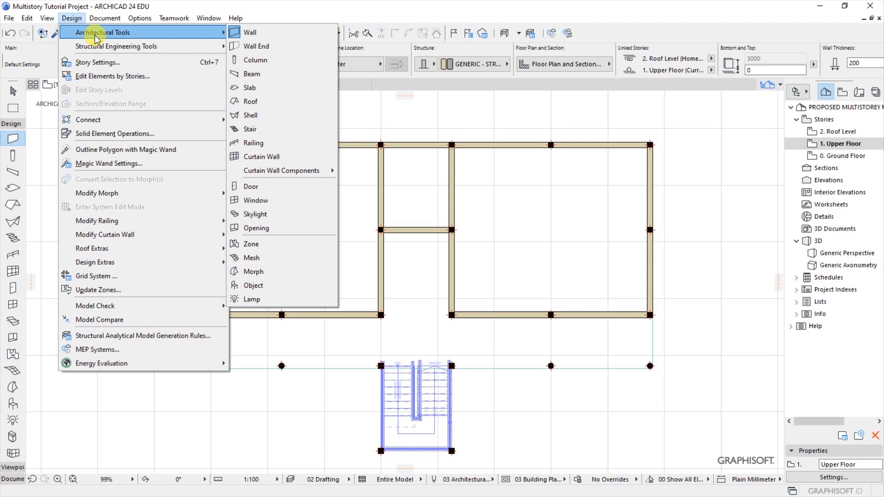
click(249, 74)
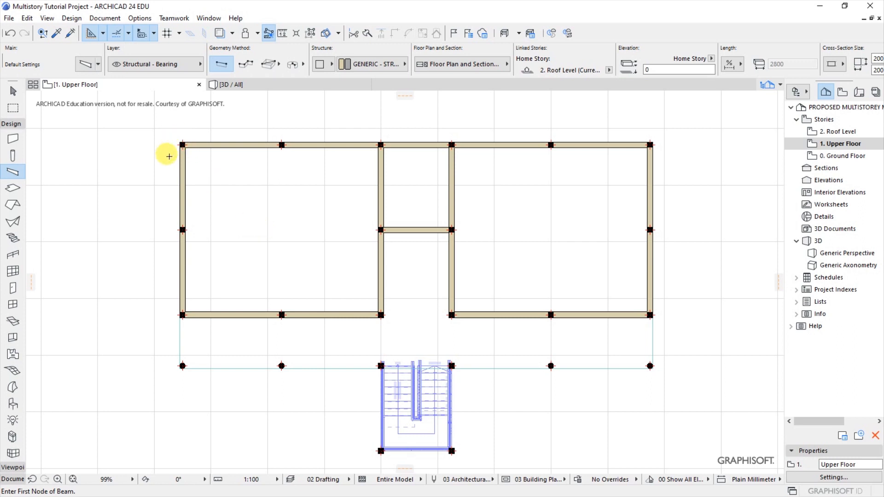
scroll(131, 168, up, 5)
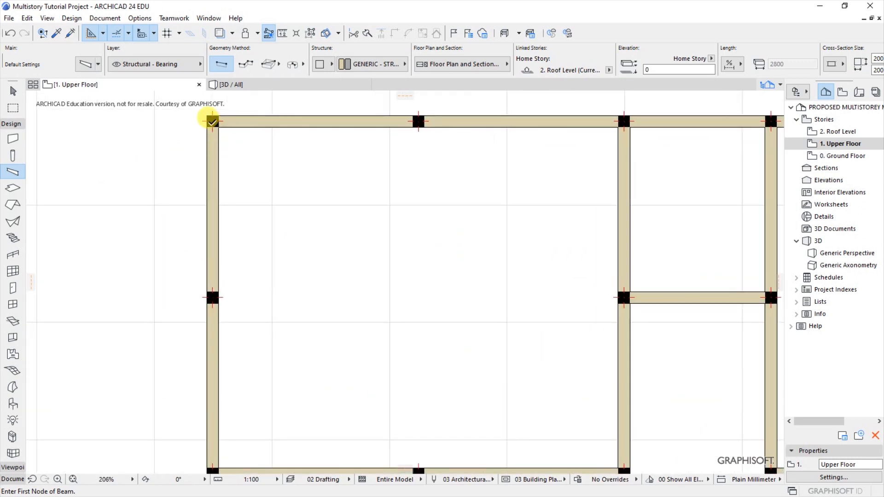
click(245, 65)
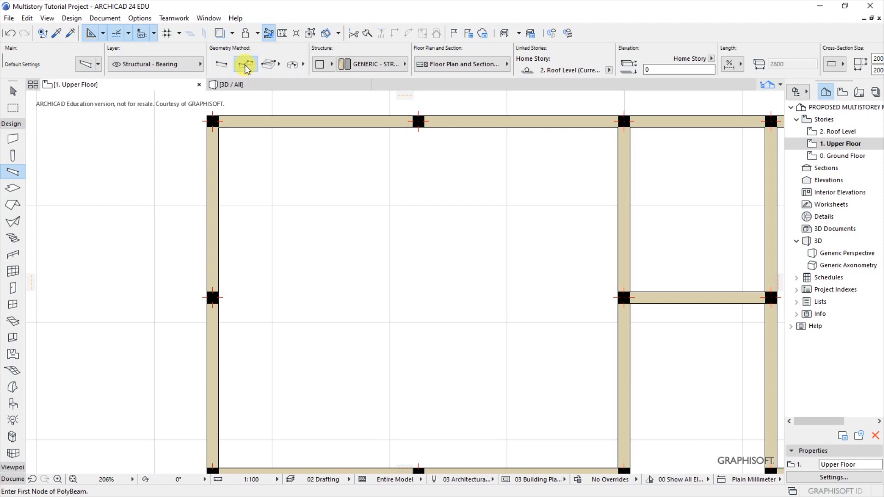
click(213, 122)
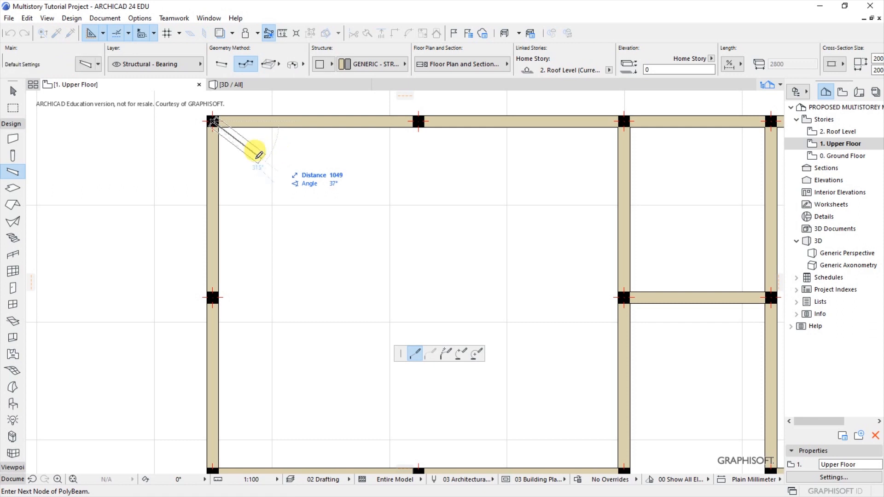
scroll(245, 138, down, 5)
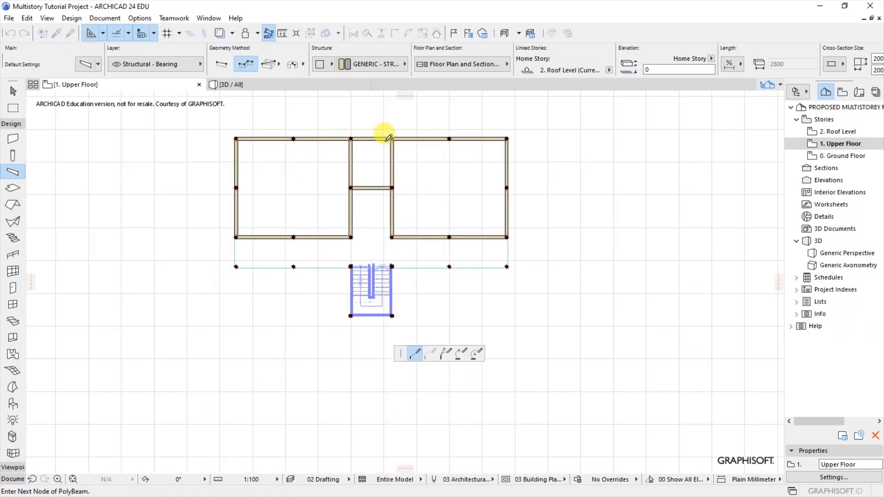
scroll(507, 134, up, 3)
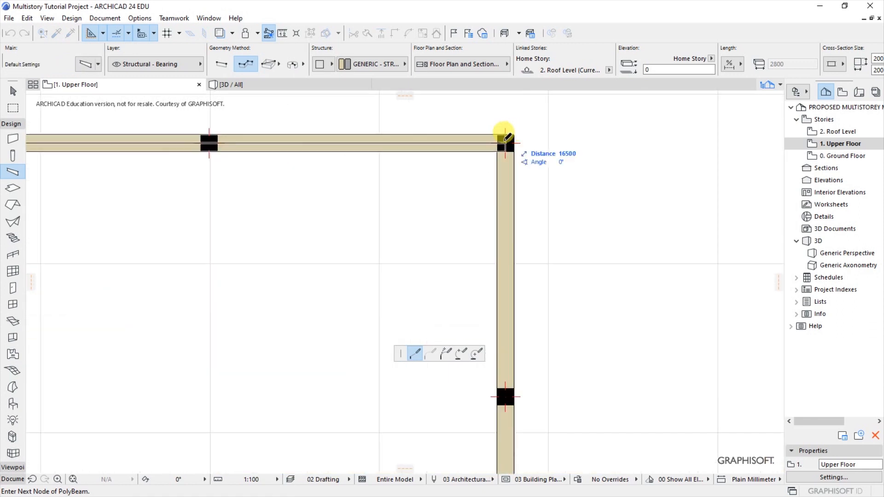
- Continue the polybeam down the right side to the lower-right round column and along the front row to the lower-left round column
scroll(497, 134, down, 3)
scroll(500, 177, down, 3)
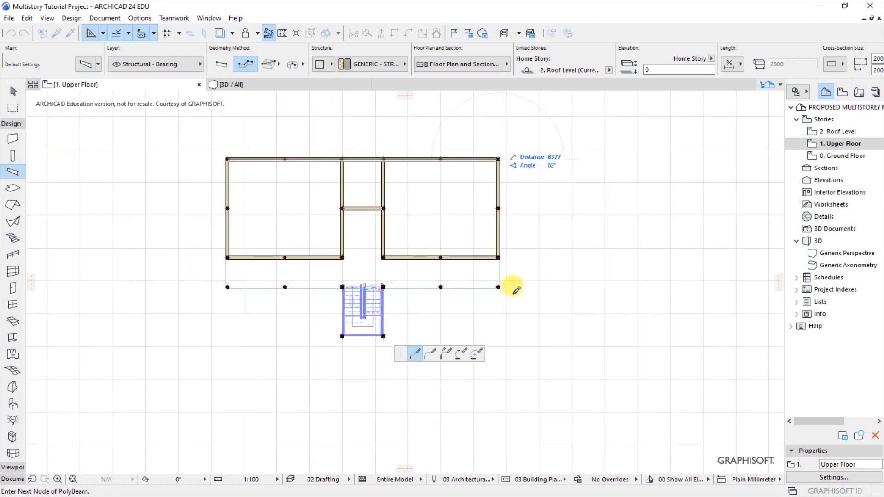
scroll(509, 287, up, 4)
click(512, 286)
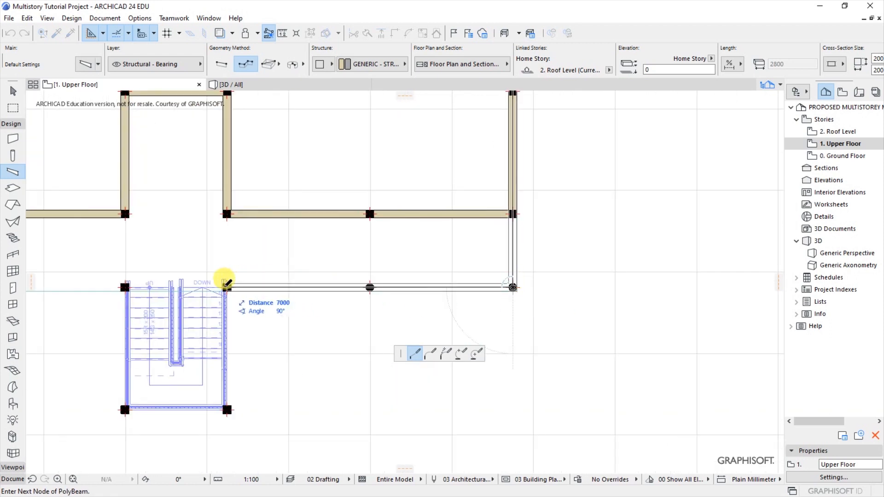
click(227, 287)
scroll(184, 286, down, 3)
scroll(97, 286, up, 2)
scroll(107, 285, up, 3)
click(177, 286)
- Close the perimeter polybeam up the left side at its starting point on the upper-left corner column
scroll(178, 276, down, 3)
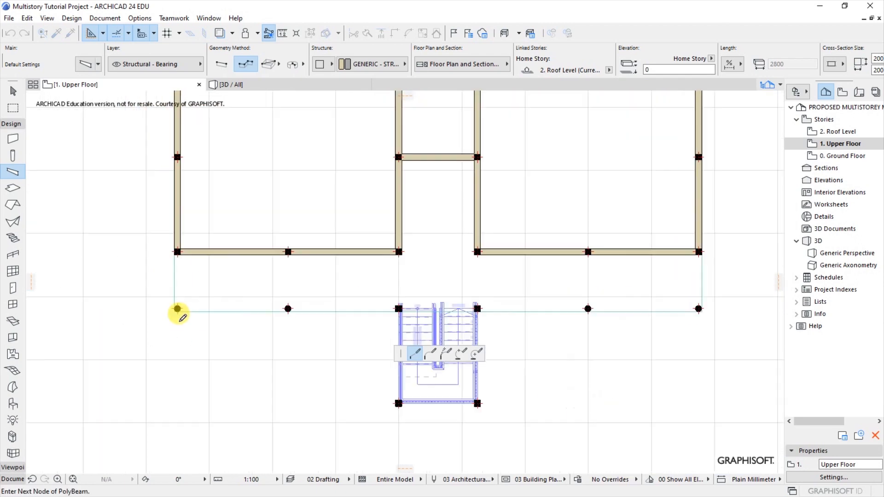
scroll(174, 164, up, 4)
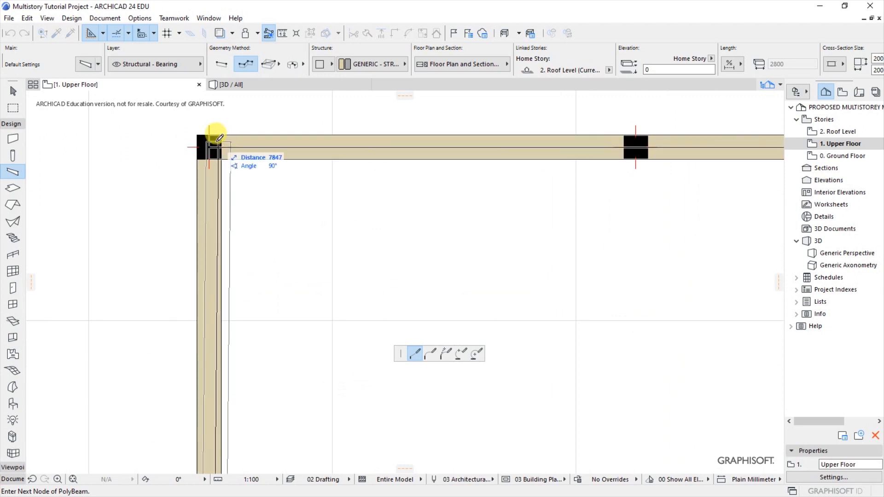
click(208, 147)
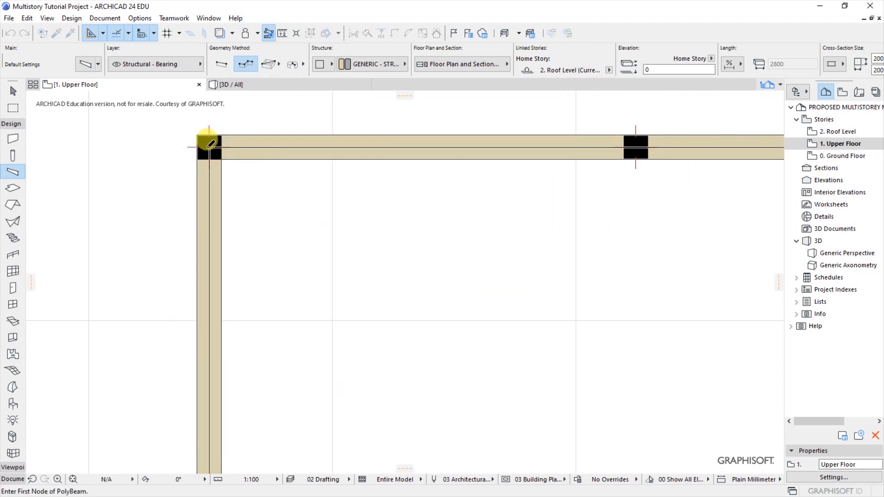
scroll(208, 142, down, 5)
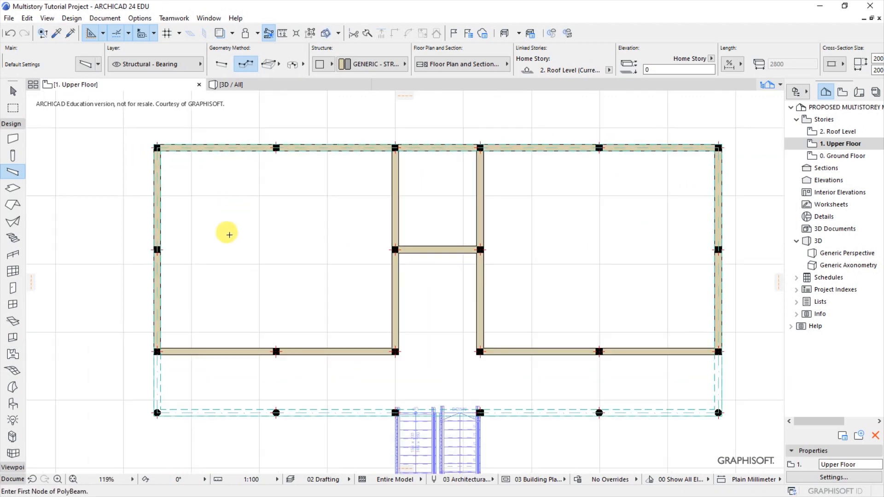
scroll(231, 233, down, 1)
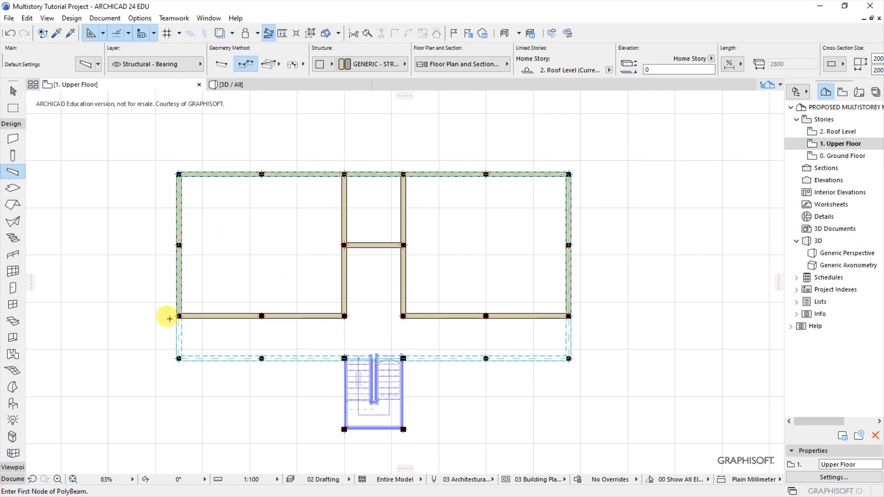
- Draw a polybeam along the lower exterior wall line from its left corner column to its right corner column
scroll(178, 316, up, 5)
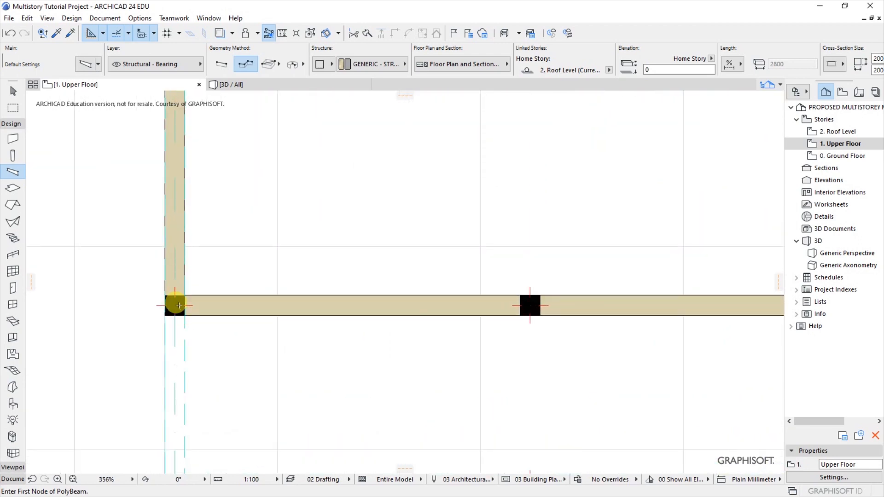
click(185, 304)
scroll(175, 302, down, 5)
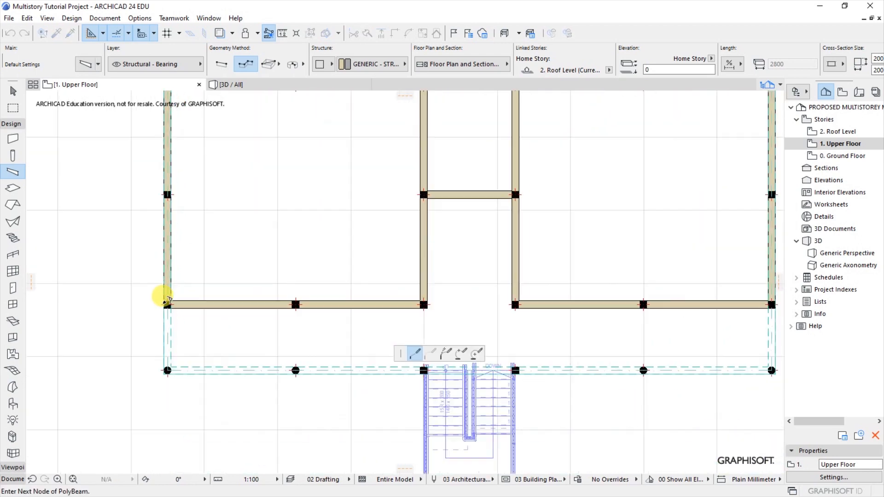
scroll(420, 302, up, 3)
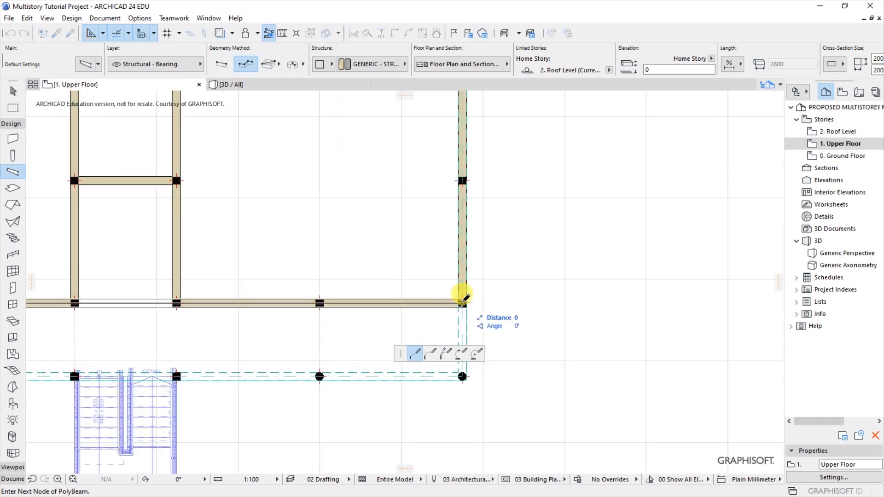
click(463, 302)
scroll(420, 267, down, 2)
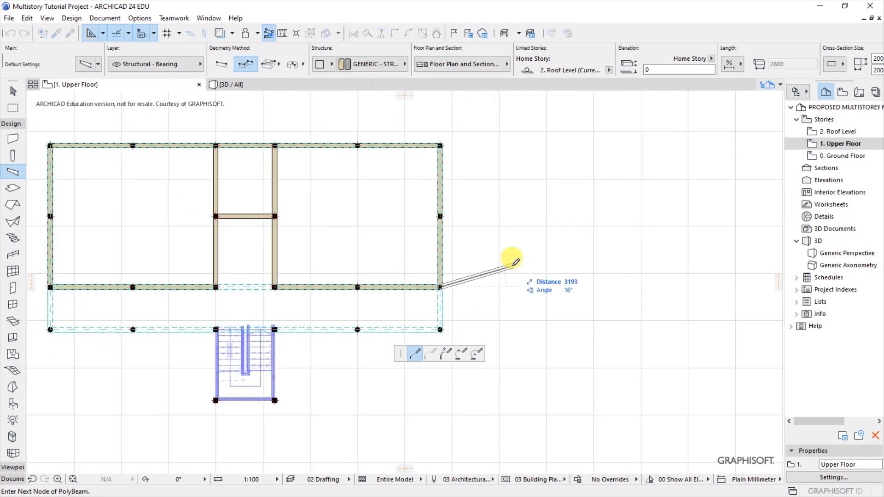
key(Return)
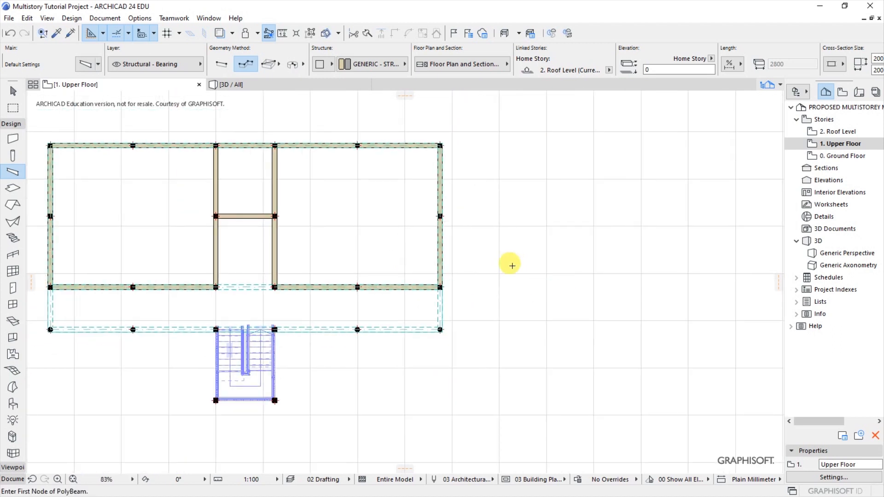
- Start a polybeam at the left column of the central bay on the rear wall and run it 10700 mm to the stair's lower-left column
scroll(548, 266, down, 4)
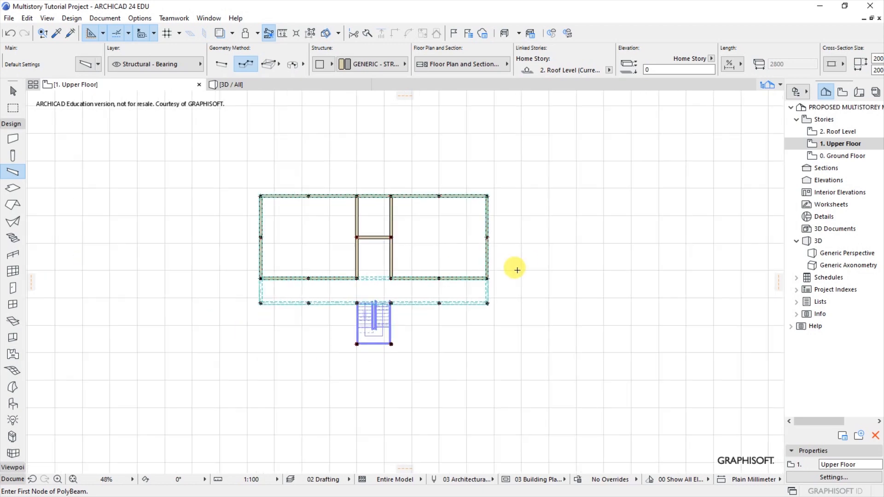
scroll(451, 277, up, 4)
scroll(427, 141, up, 5)
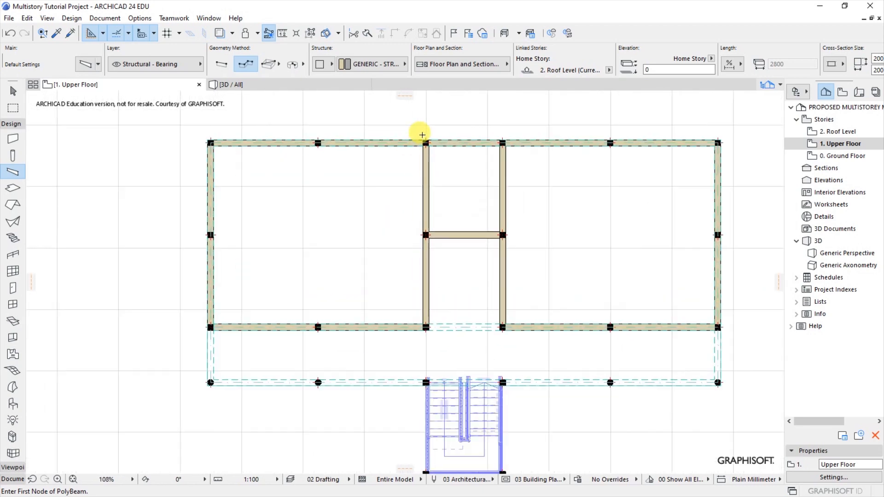
click(431, 162)
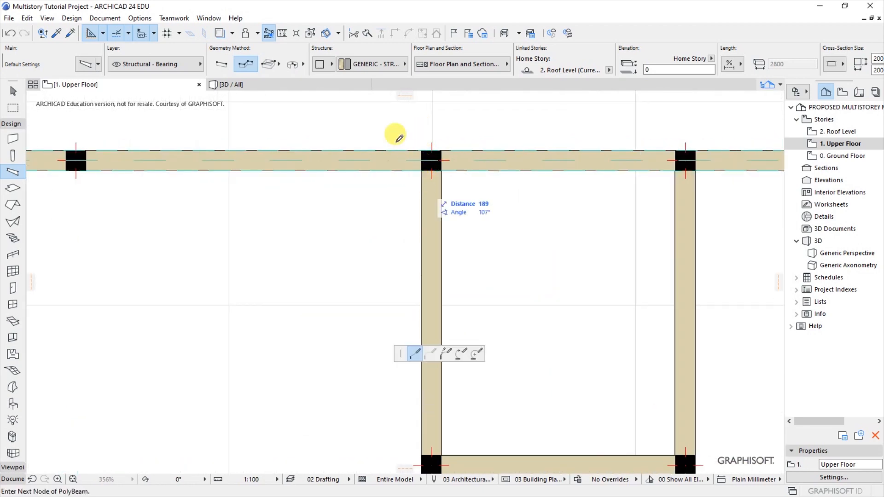
scroll(401, 136, down, 2)
scroll(417, 175, down, 3)
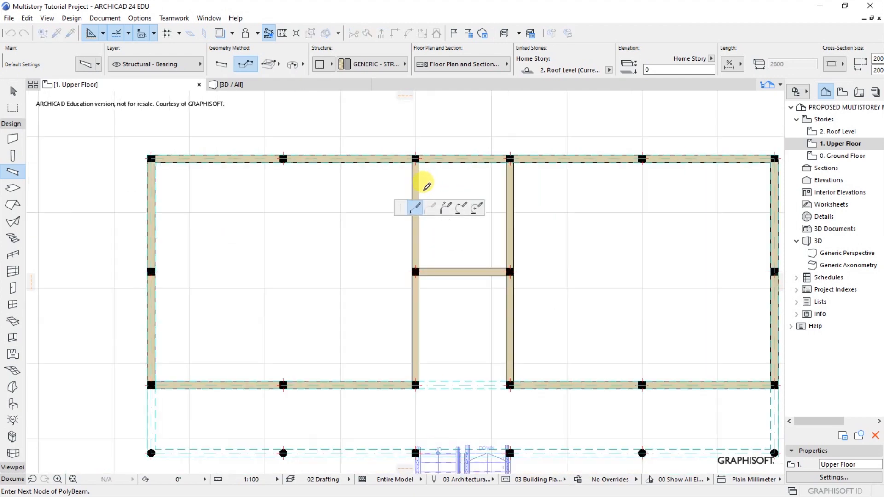
scroll(421, 347, up, 4)
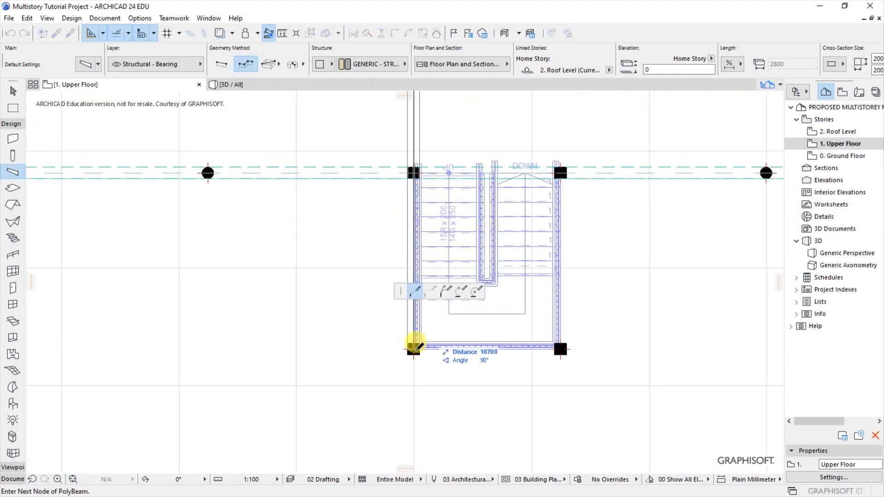
click(414, 348)
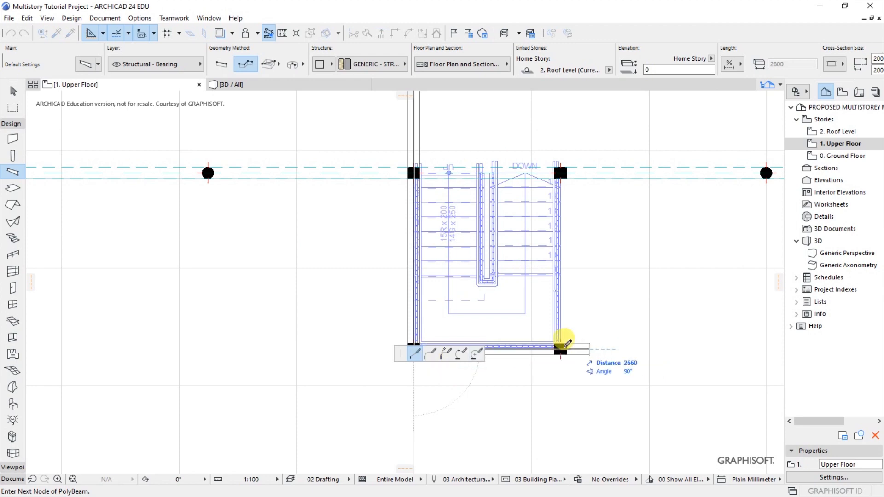
- Continue the polybeam across to the stair's lower-right column and finish it at the central bay's right column on the rear wall
click(560, 348)
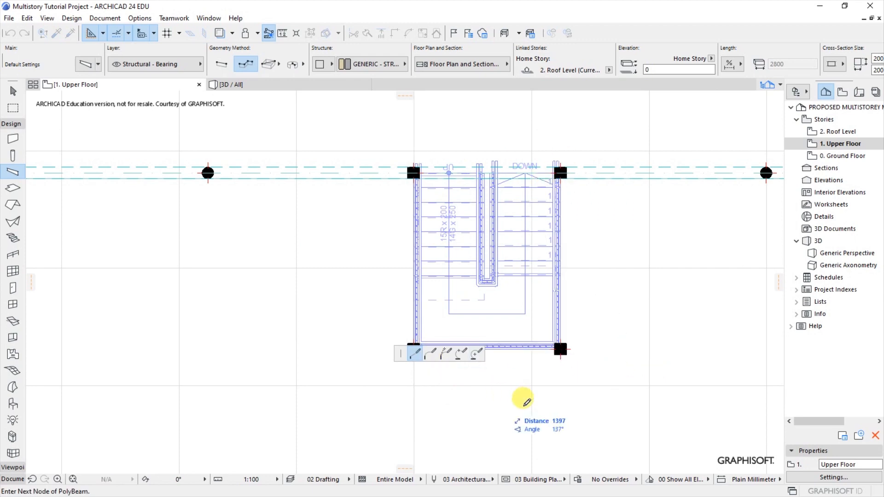
scroll(526, 402, down, 5)
scroll(535, 210, up, 3)
scroll(534, 211, up, 4)
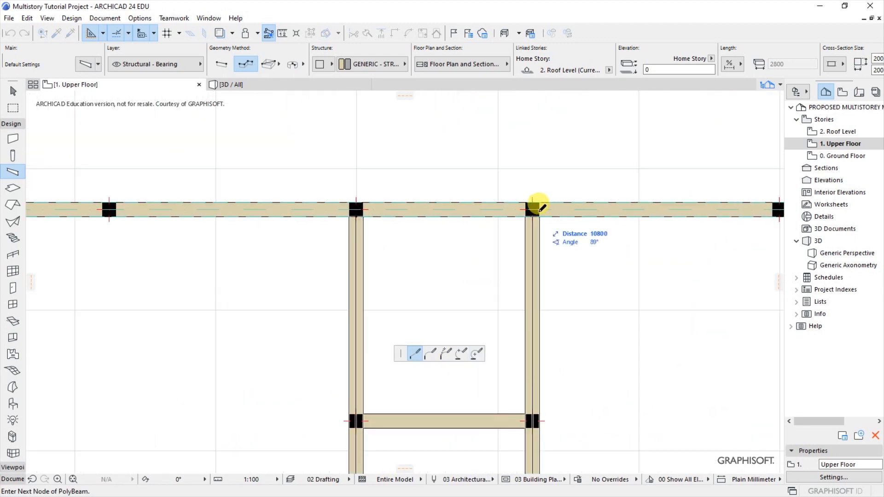
click(533, 211)
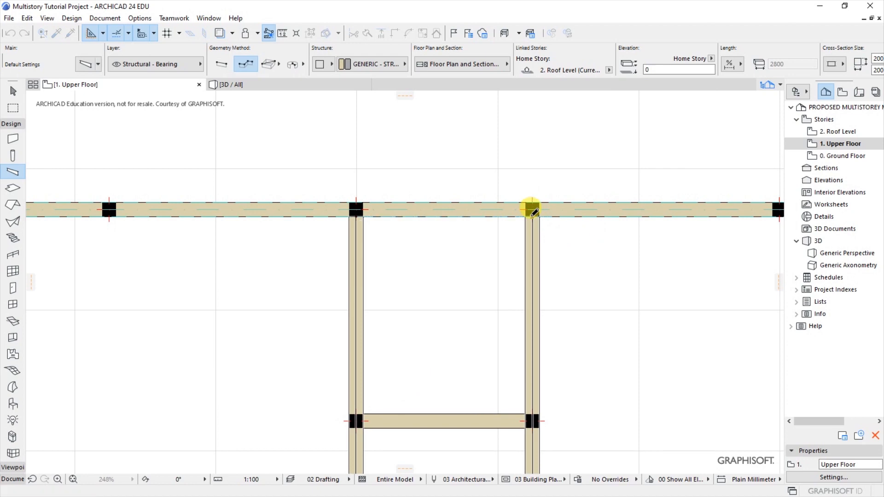
scroll(405, 184, down, 6)
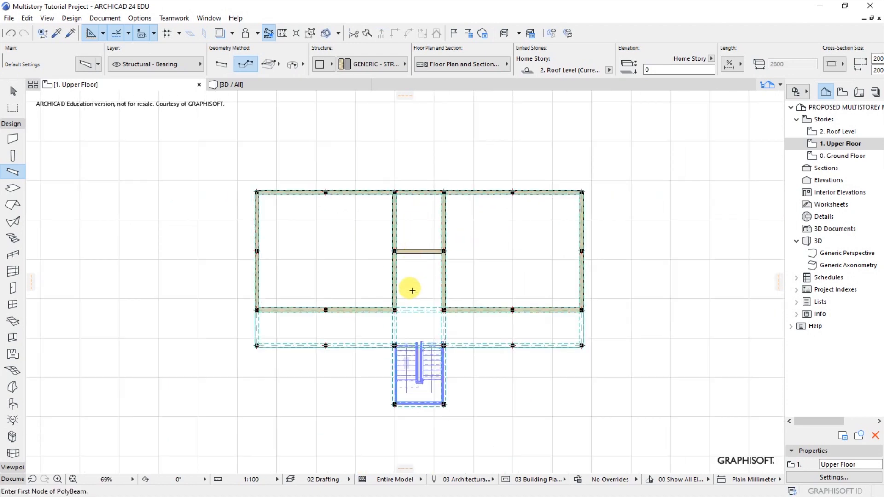
- Check the new roof-level beams in the plan and the 3D view, returning to the upper floor plan
scroll(415, 226, up, 4)
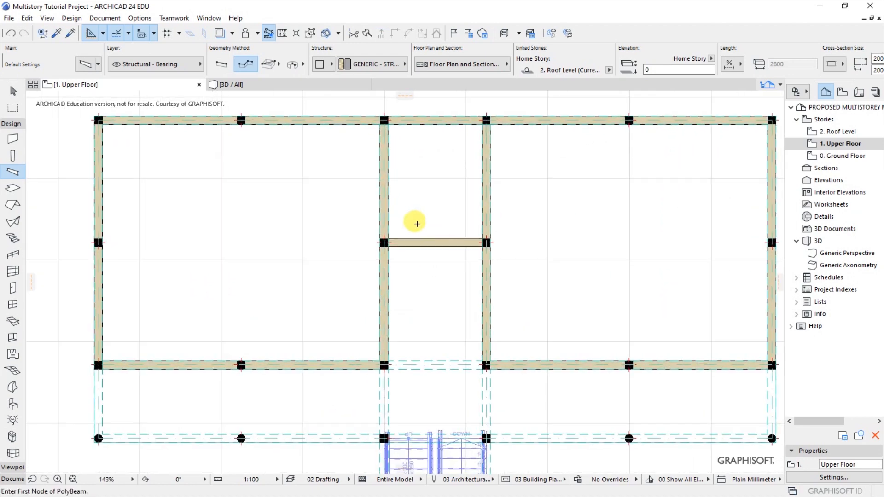
scroll(418, 224, down, 3)
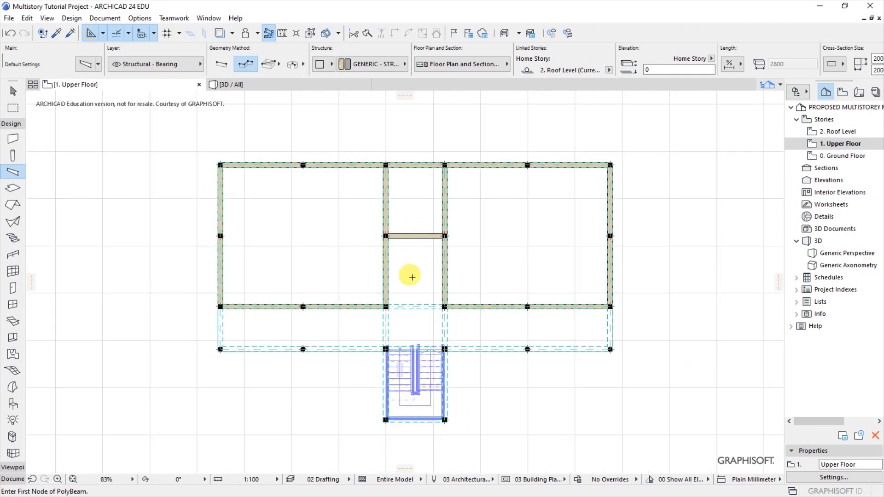
click(233, 85)
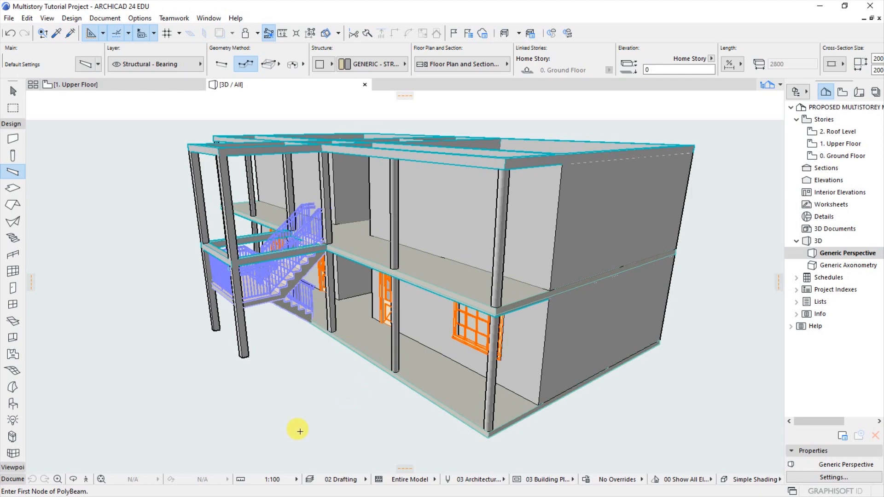
scroll(283, 440, down, 3)
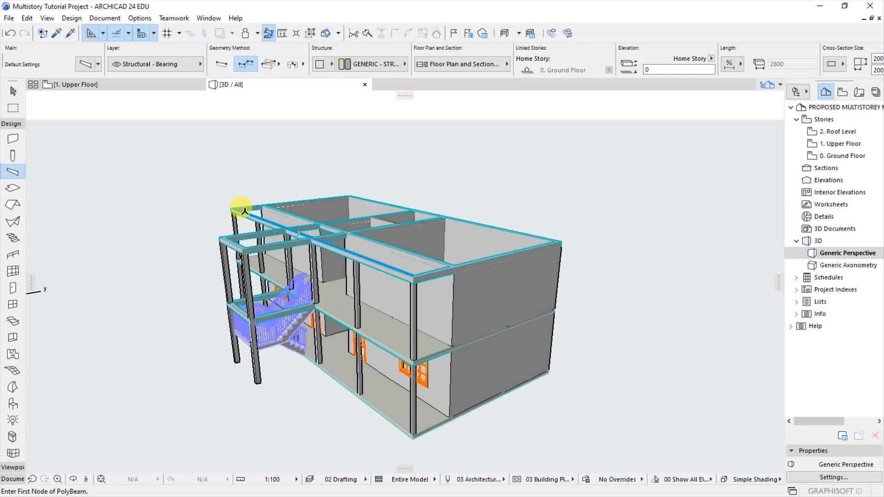
click(141, 91)
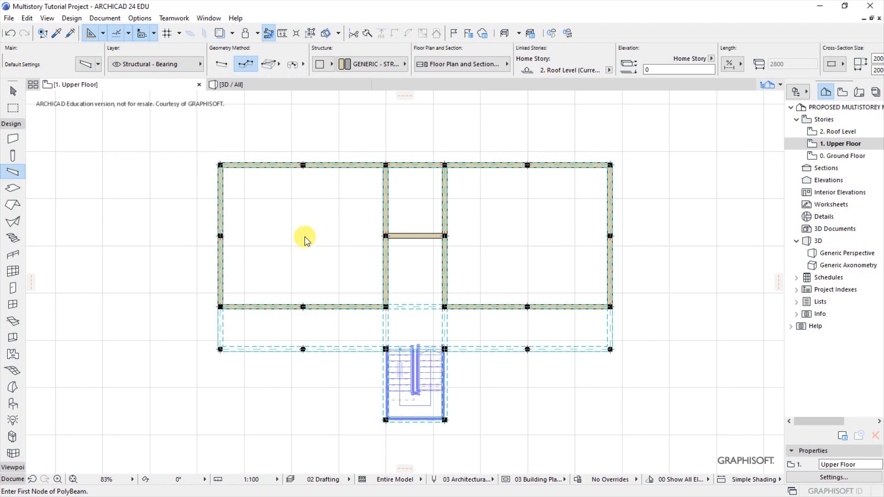
- Select all walls of the upper floor and set Override Cut Fill Pens to Both in their floor plan and section settings
click(15, 141)
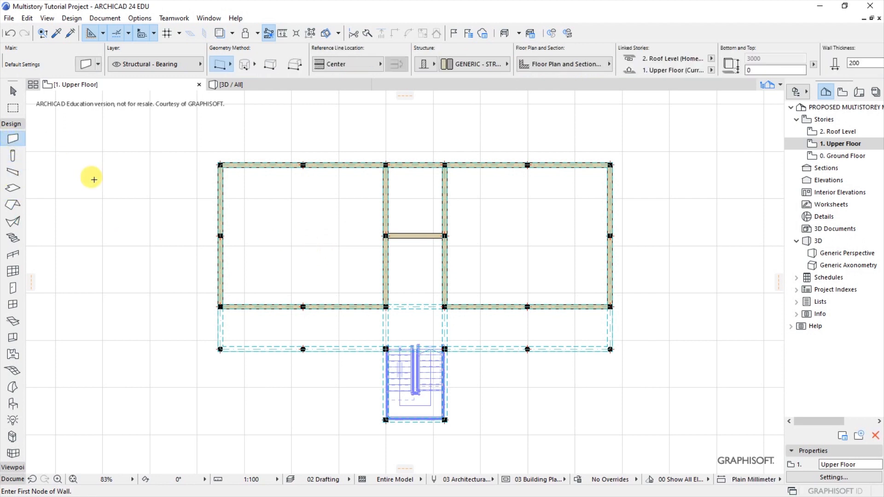
key(ctrl+a)
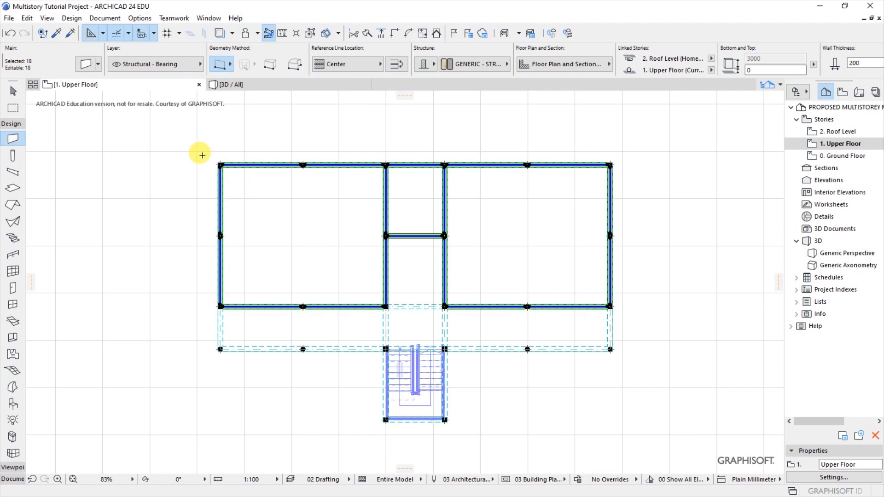
key(ctrl+t)
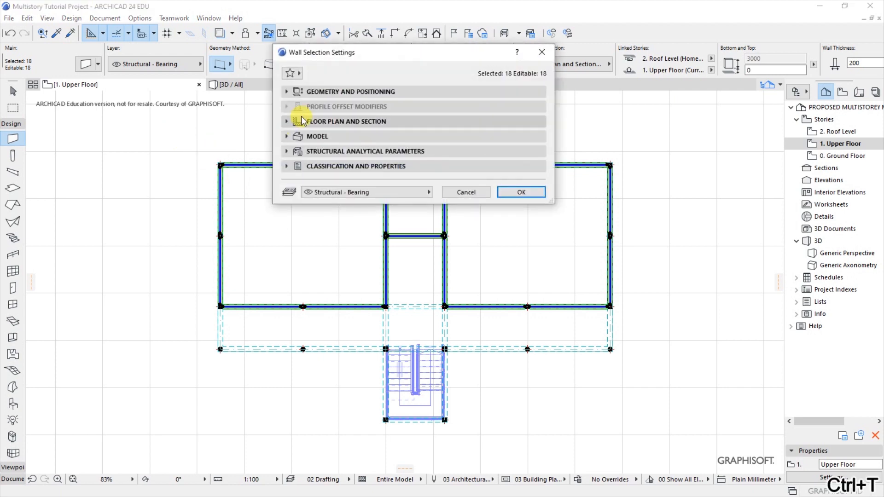
click(326, 92)
click(329, 90)
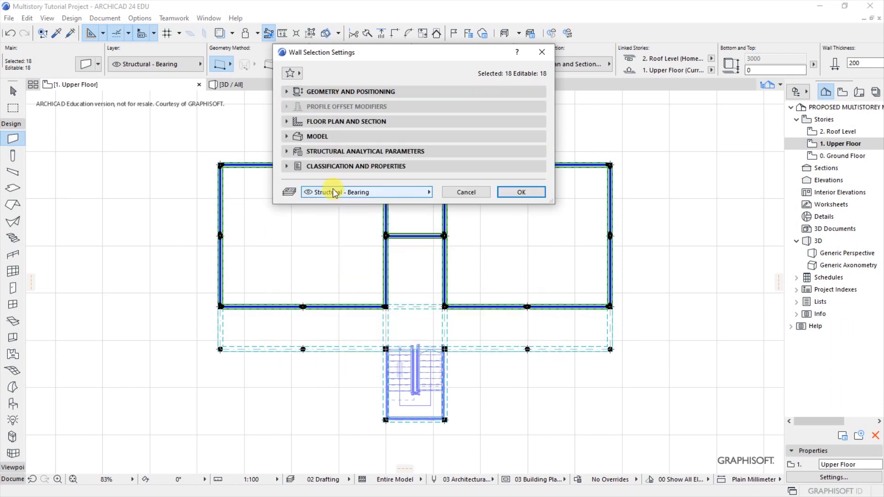
click(319, 122)
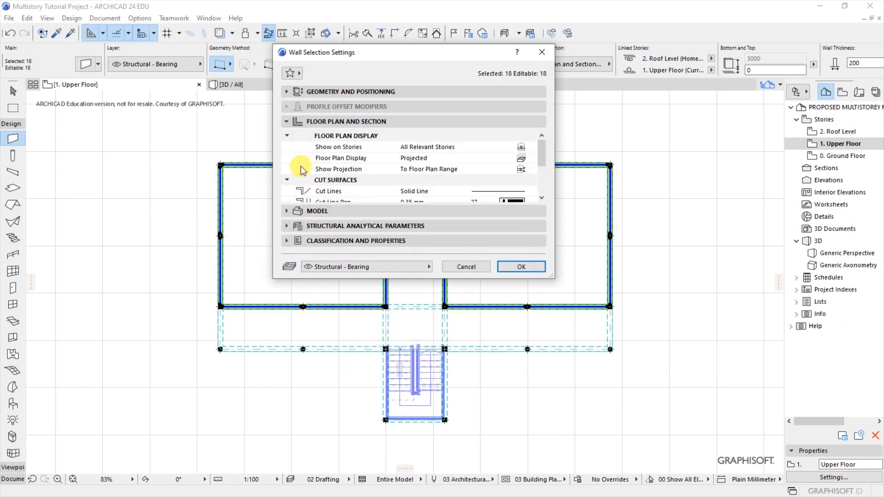
click(542, 198)
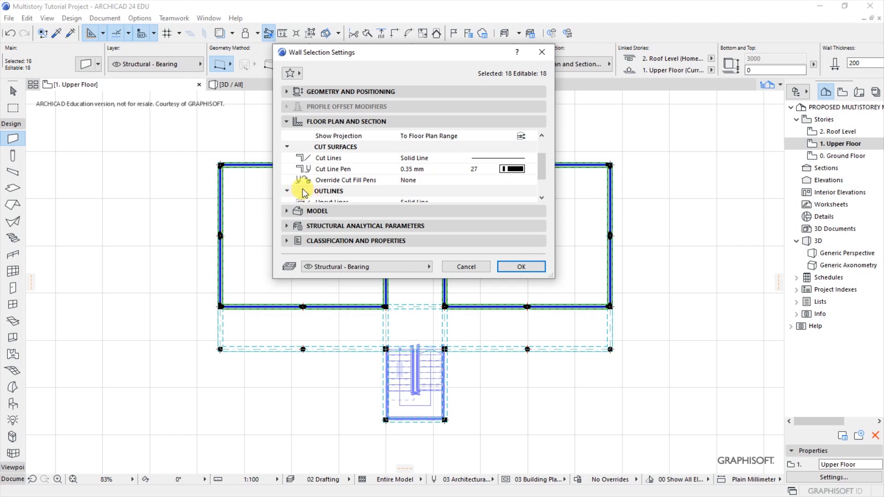
click(410, 181)
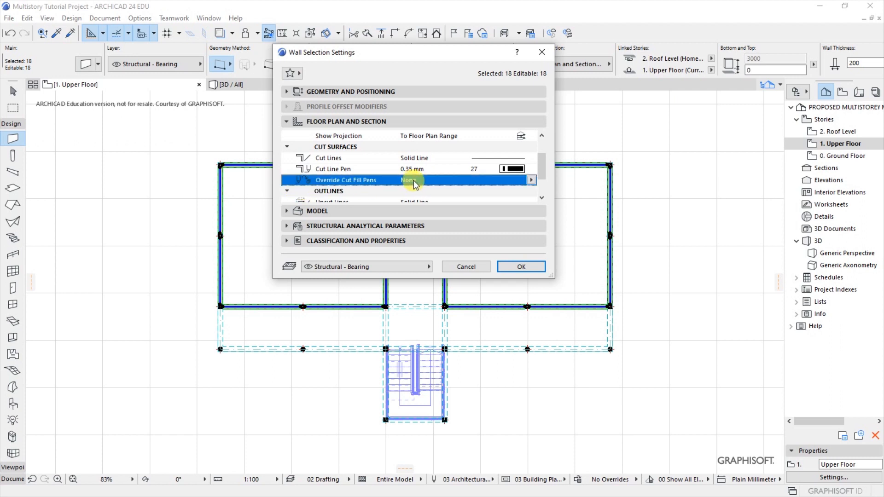
click(531, 180)
click(571, 215)
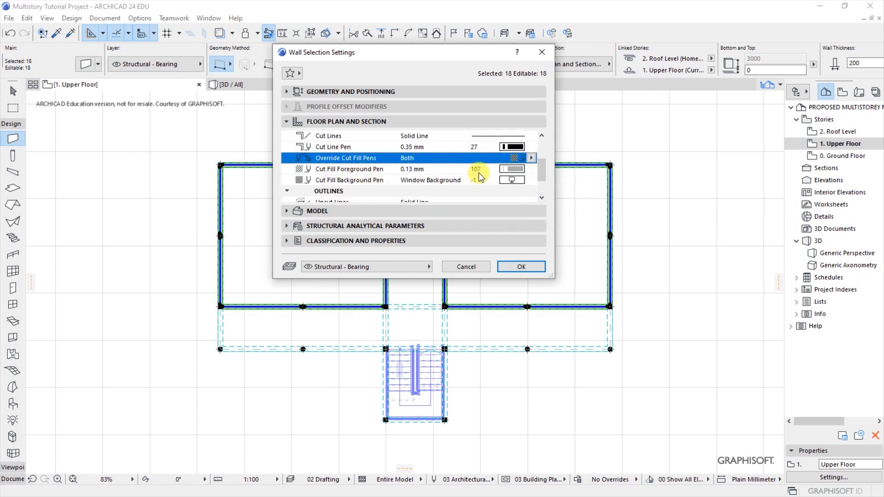
- Set both the cut fill foreground pen and the cut fill background pen of the selected walls to black pen 1
click(512, 170)
click(547, 172)
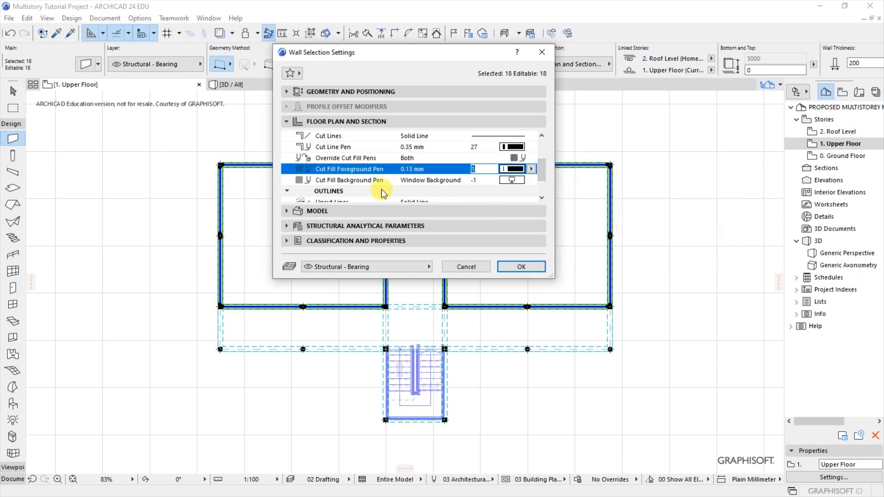
click(513, 181)
click(542, 184)
- Set the uncut line pen of the selected walls to pen 1, apply the settings and deselect the walls
scroll(543, 204, down, 1)
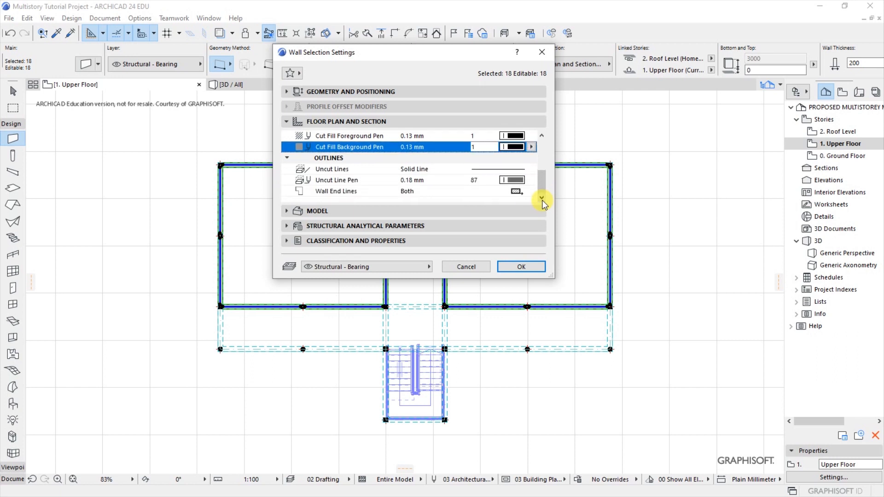
click(519, 181)
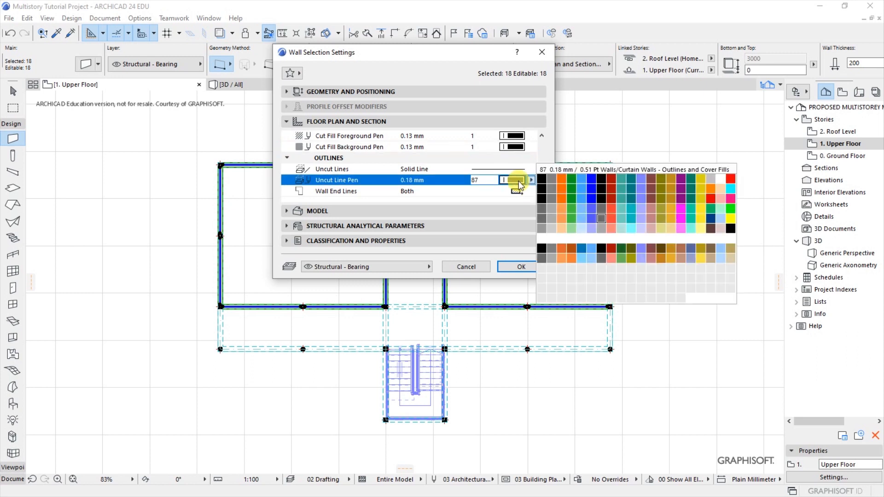
click(542, 170)
click(521, 270)
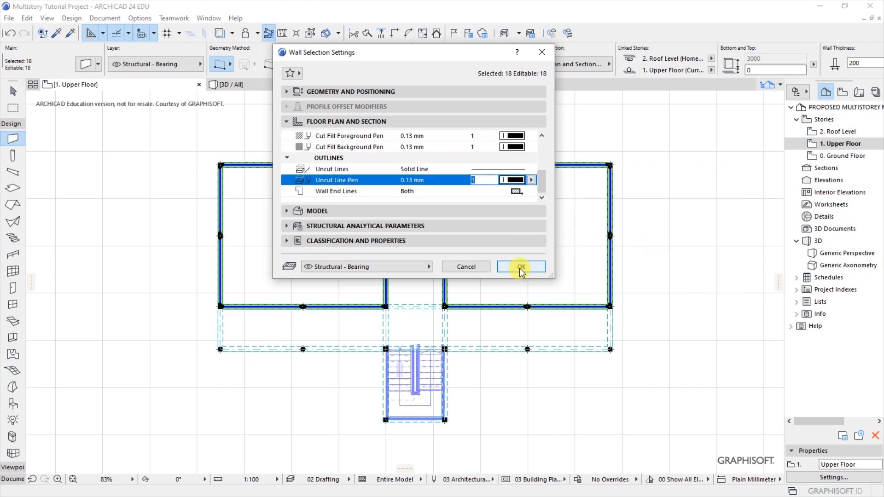
click(521, 269)
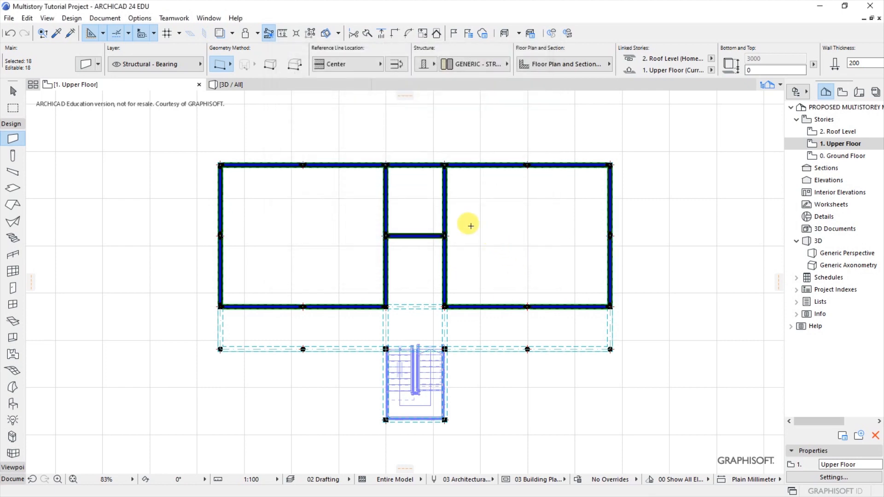
key(Escape)
- Inspect the restyled walls in the upper floor plan and compare them with the 3D view
scroll(410, 222, up, 5)
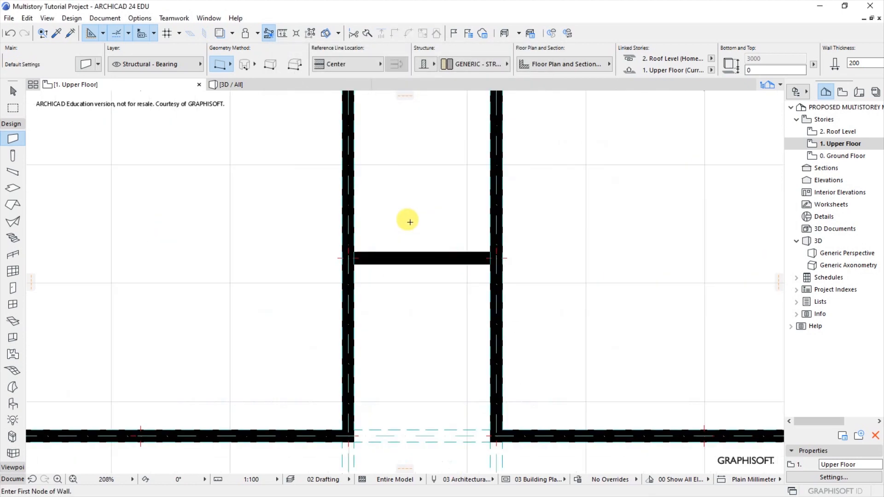
scroll(410, 221, down, 4)
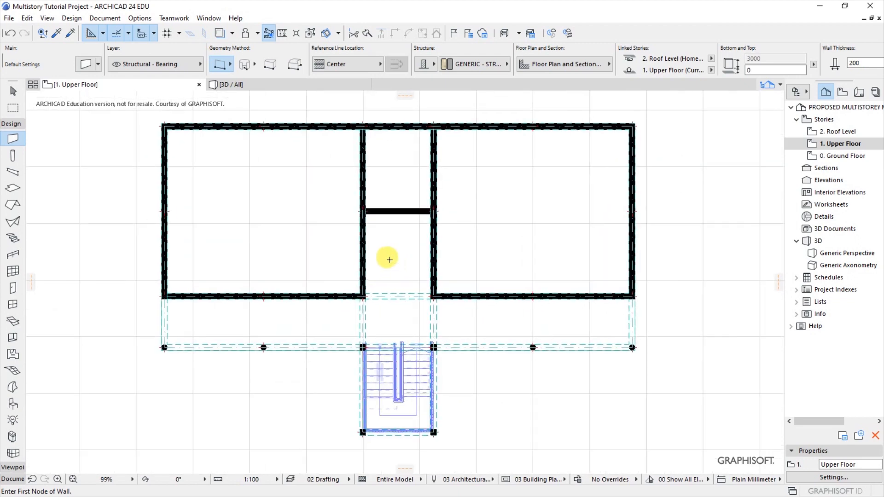
click(235, 85)
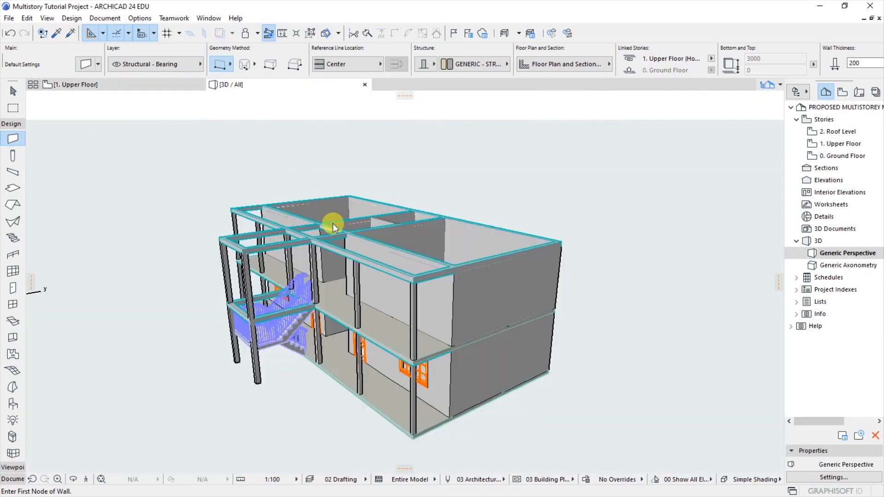
click(140, 85)
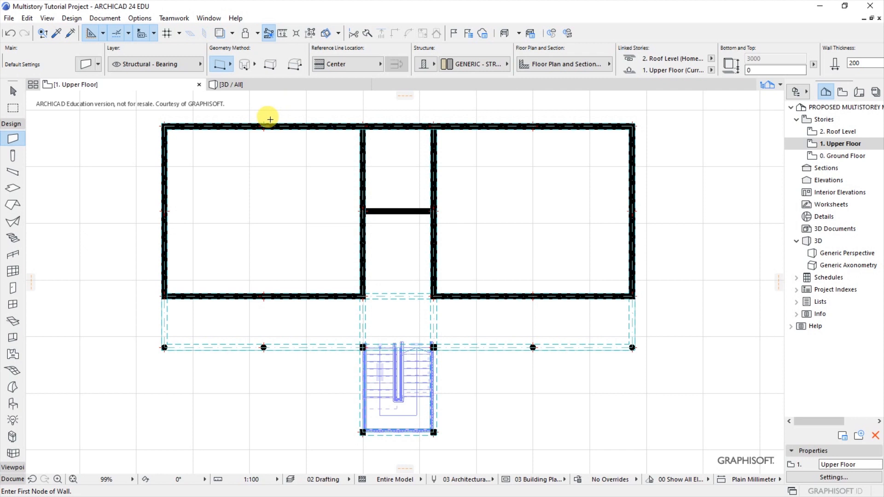
click(230, 85)
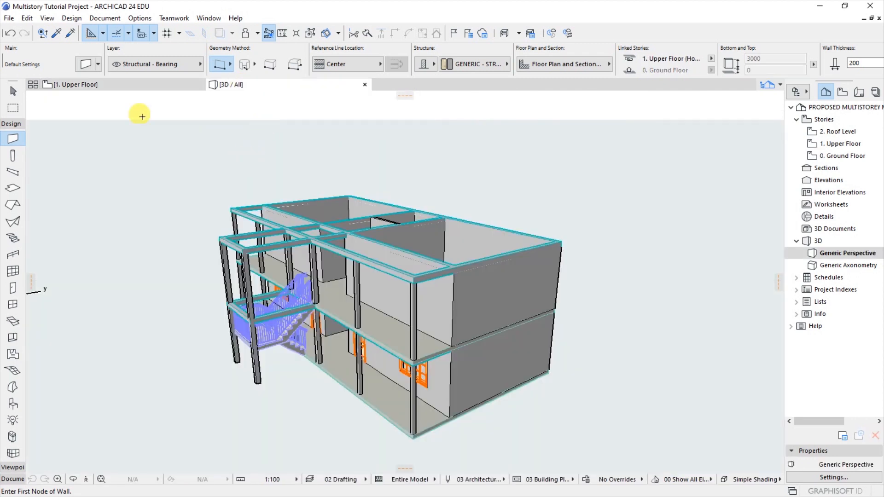
- Activate the Zone tool in the upper floor plan and set the default zone stamp text height to 2 mm
click(124, 87)
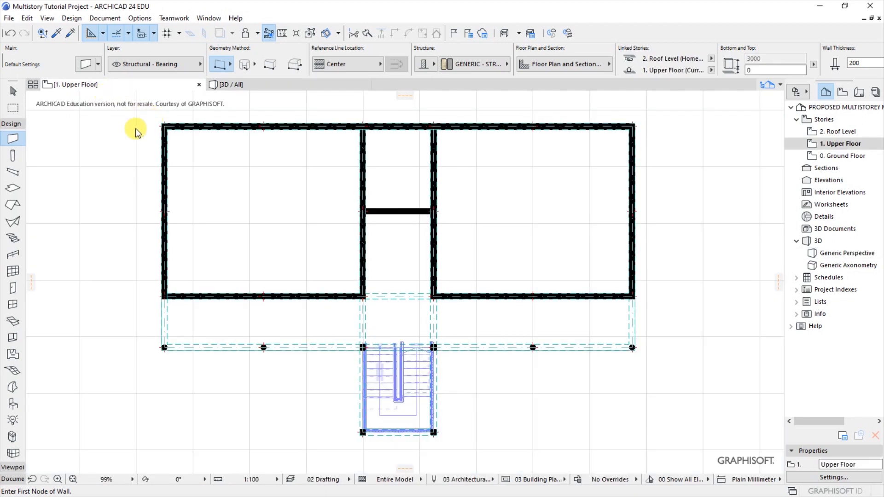
click(71, 18)
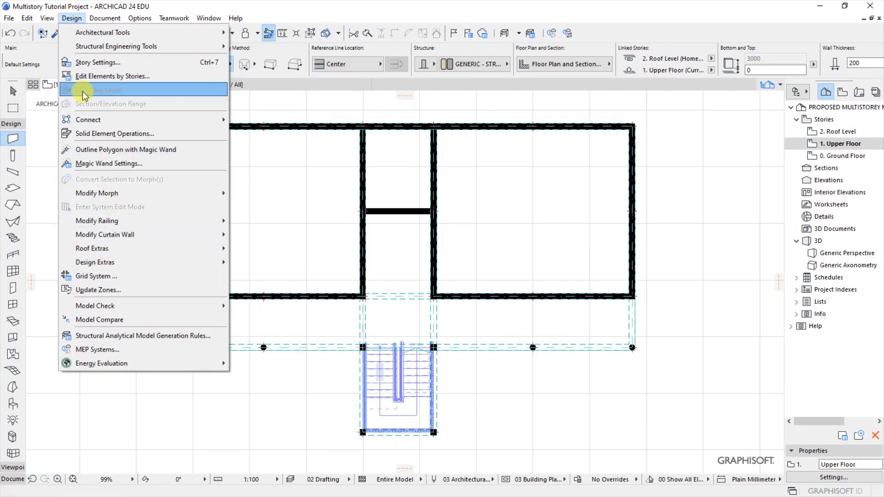
mouse_move(85, 39)
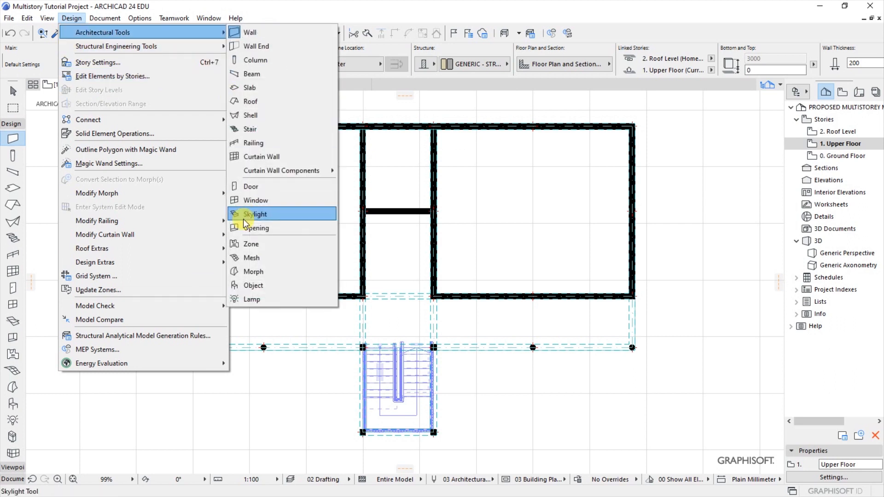
key(Escape)
key(Escape)
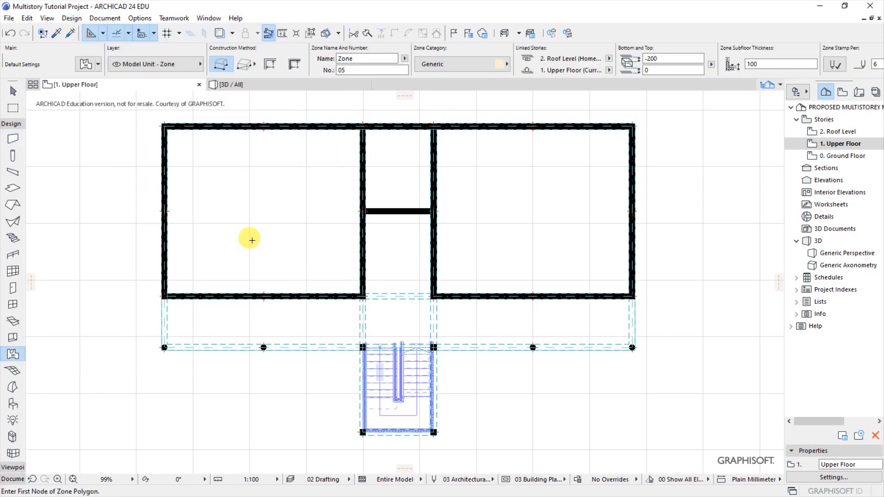
click(86, 69)
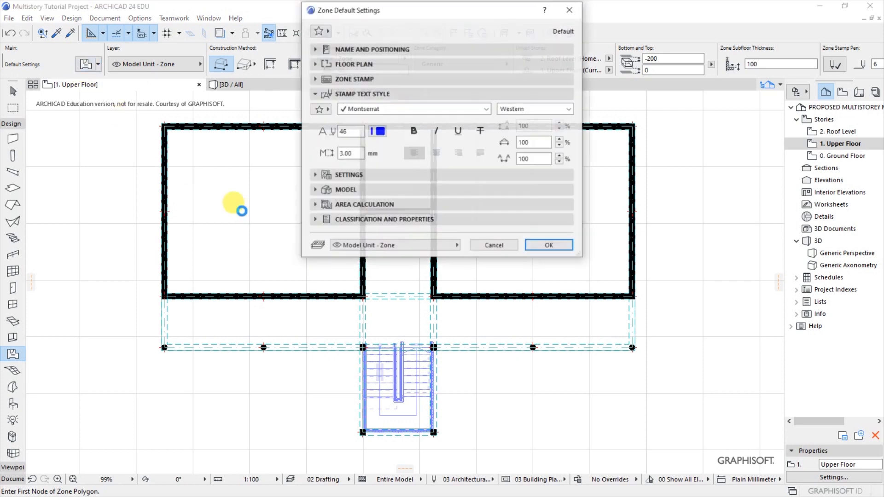
click(356, 50)
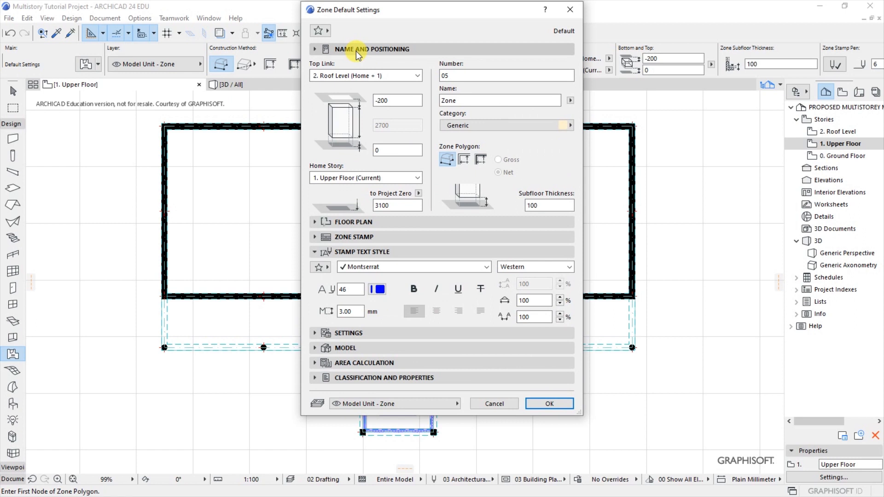
click(355, 50)
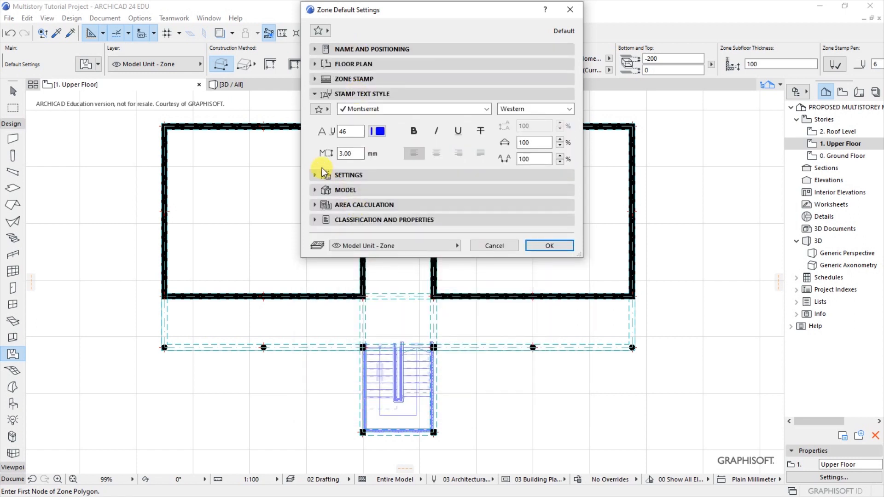
click(352, 155)
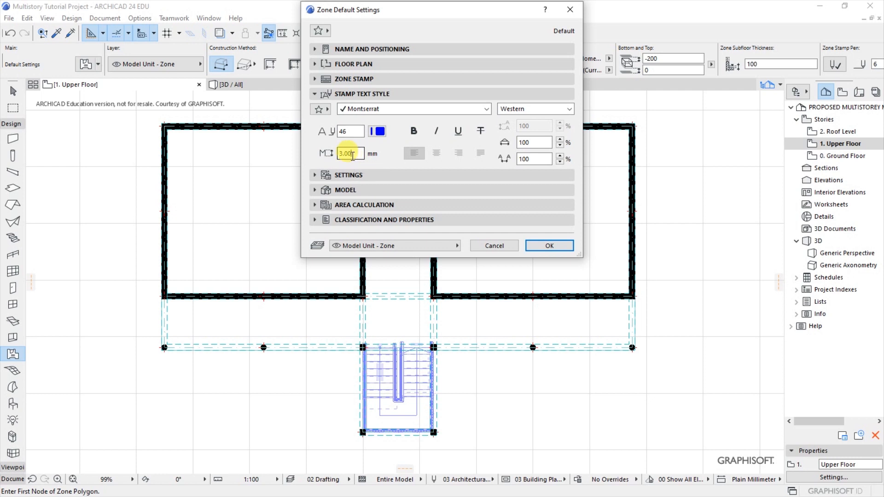
text(2)
click(541, 245)
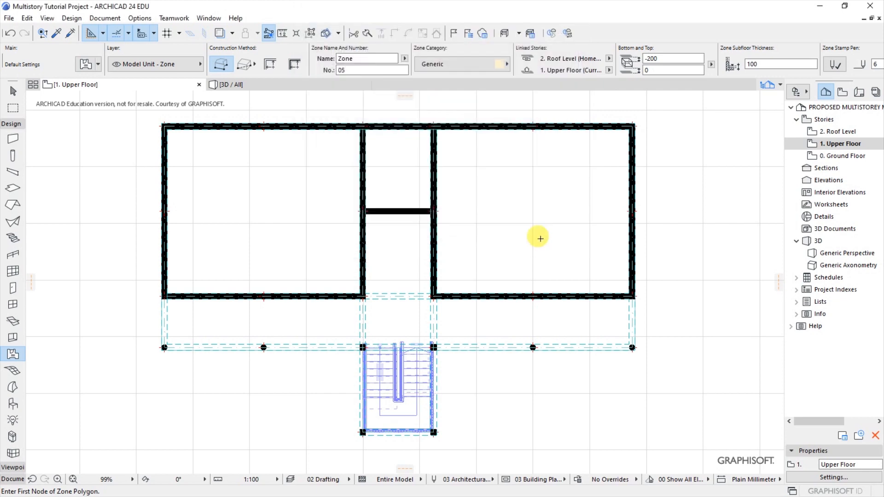
- Draw a rectangular zone between the inner wall corners of the large left-hand room and place its stamp mid-room
scroll(135, 138, up, 2)
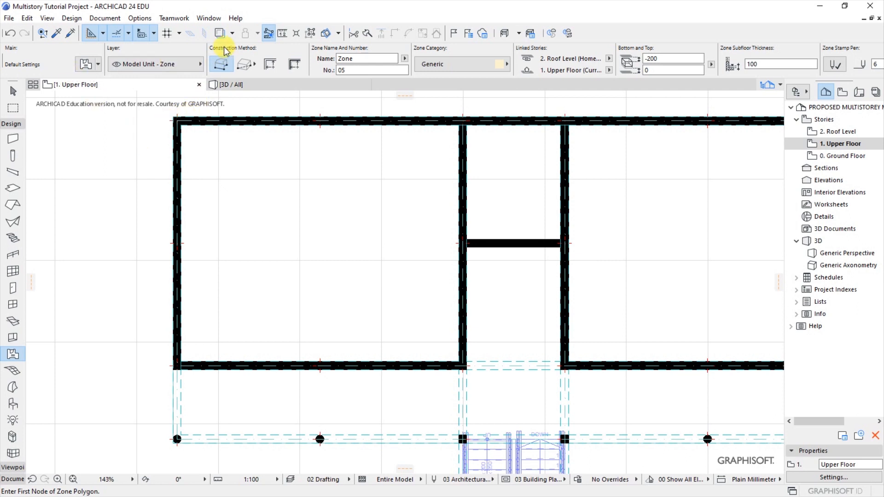
click(244, 65)
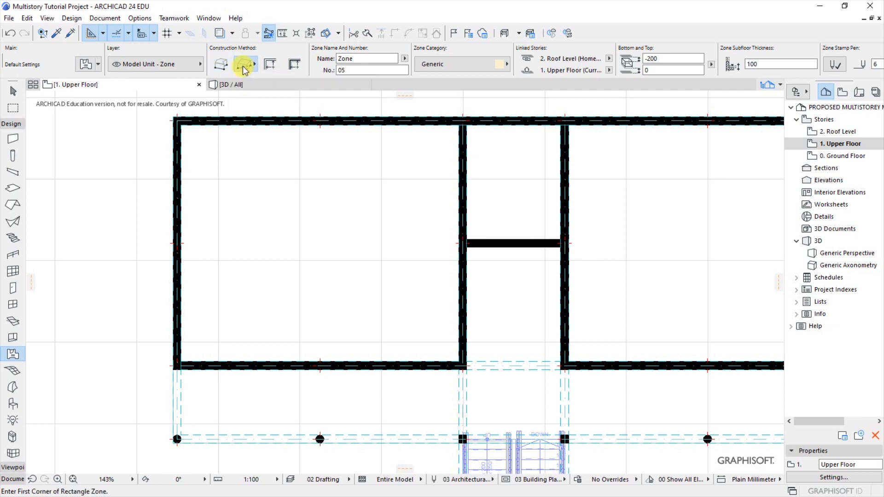
scroll(191, 129, up, 5)
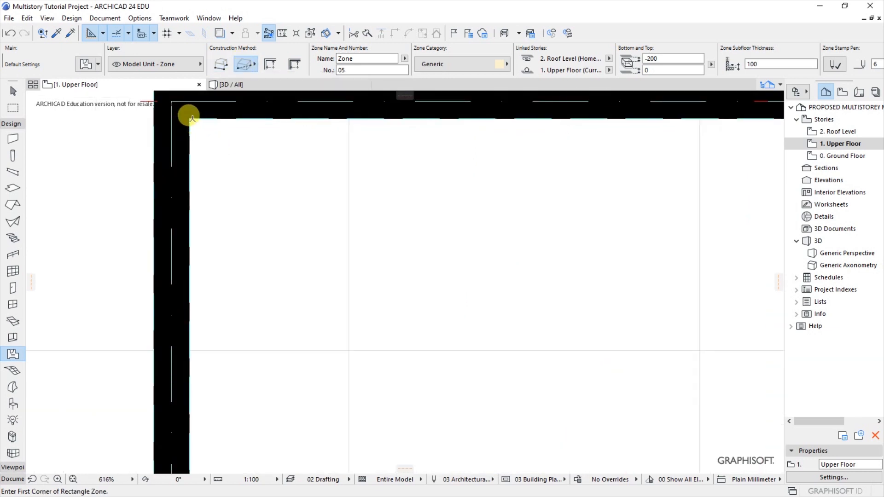
click(188, 117)
scroll(148, 134, down, 5)
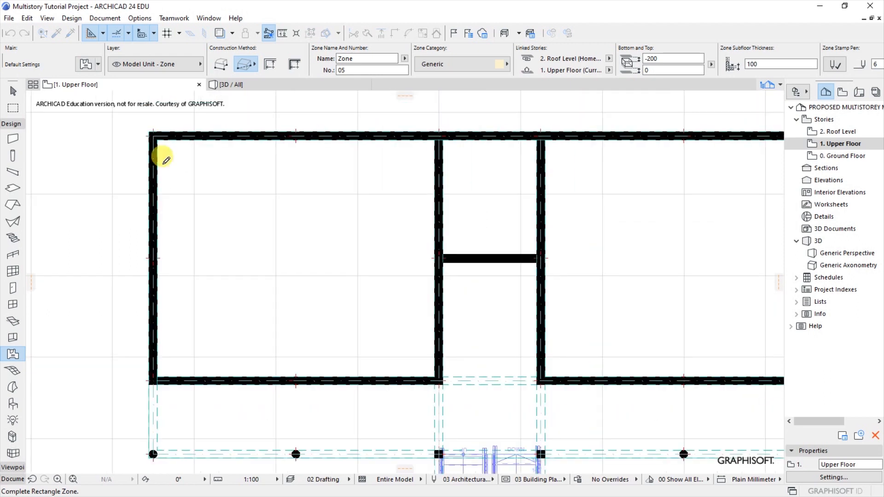
click(435, 378)
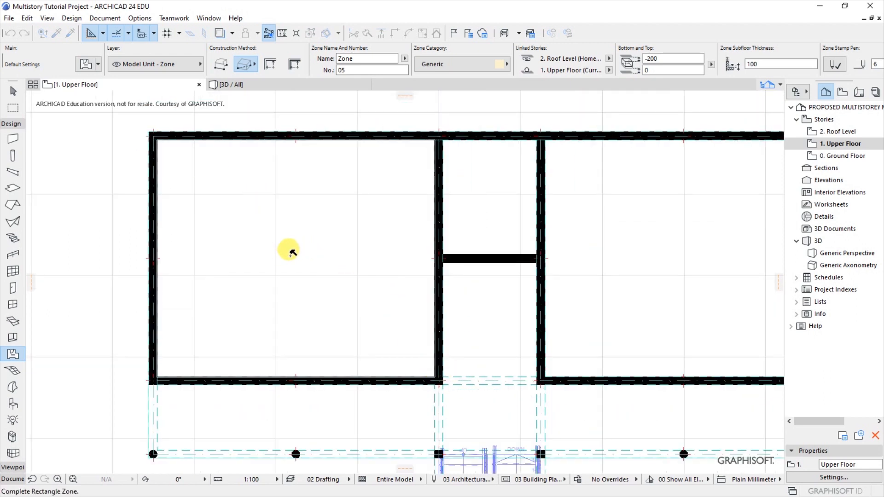
click(319, 256)
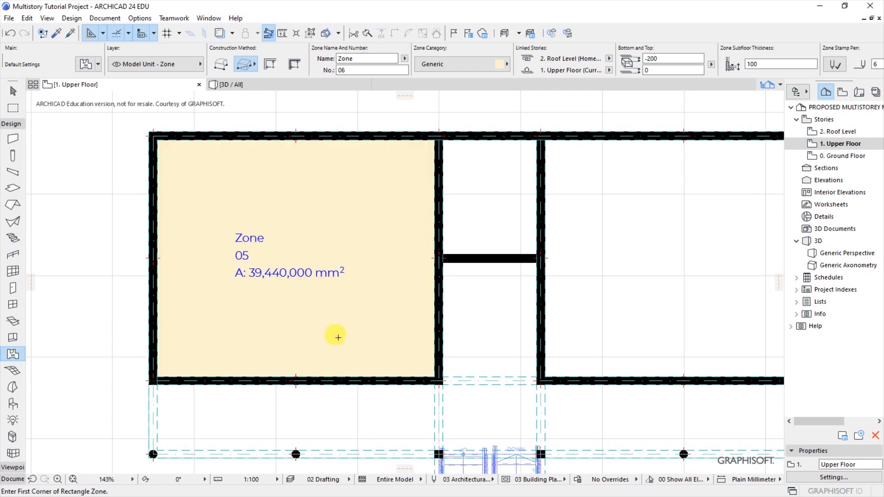
- Select the left-hand room's zone, clear its number and name it Classroom 03
scroll(258, 251, down, 4)
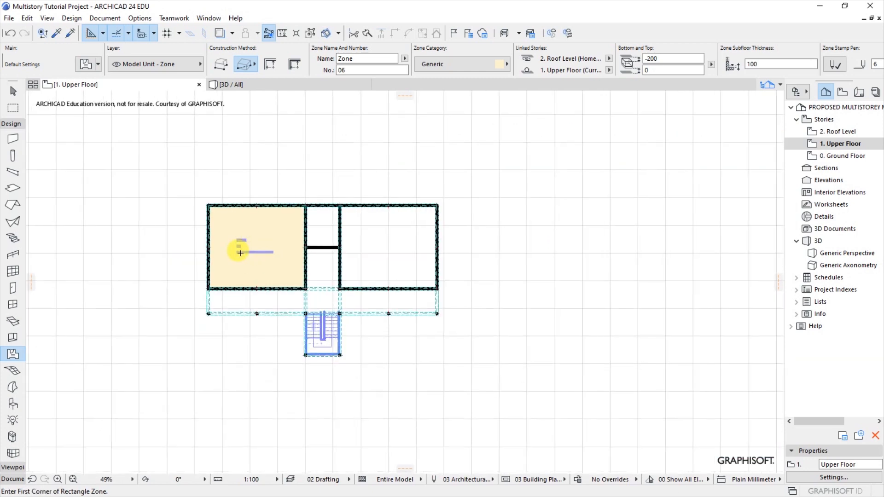
scroll(239, 262, up, 3)
shift+click(246, 262)
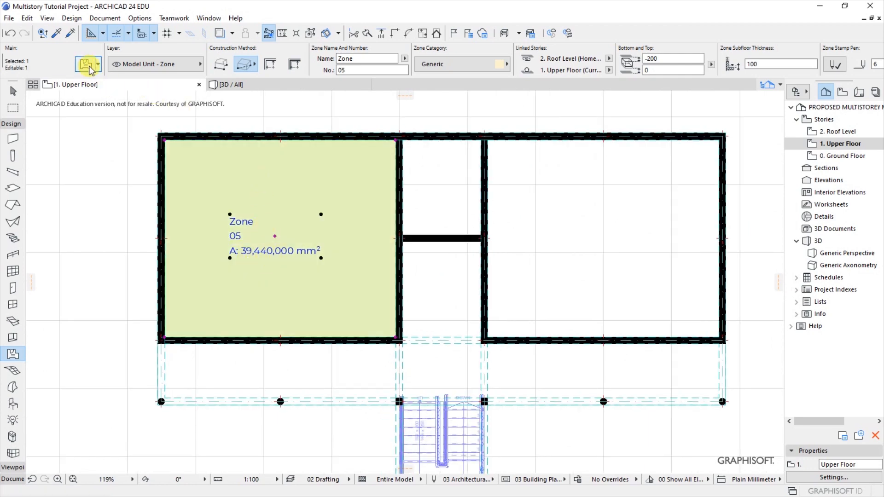
double_click(304, 179)
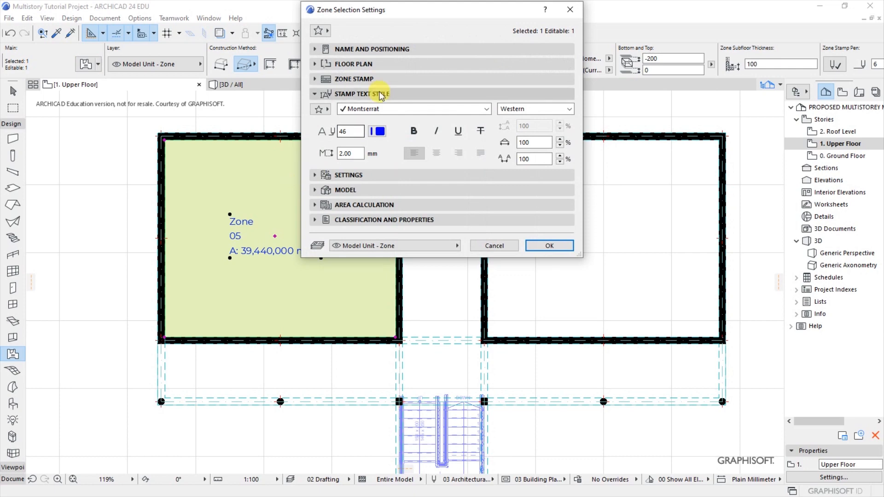
click(310, 49)
click(381, 101)
click(459, 75)
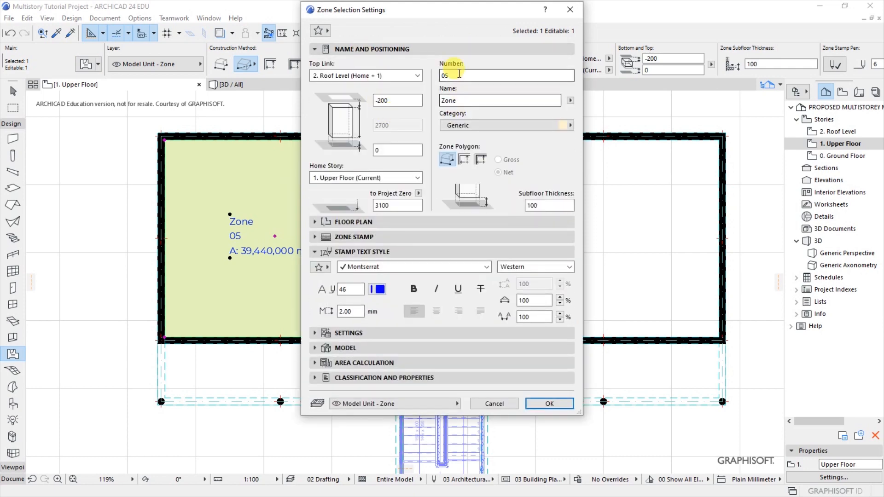
double_click(449, 100)
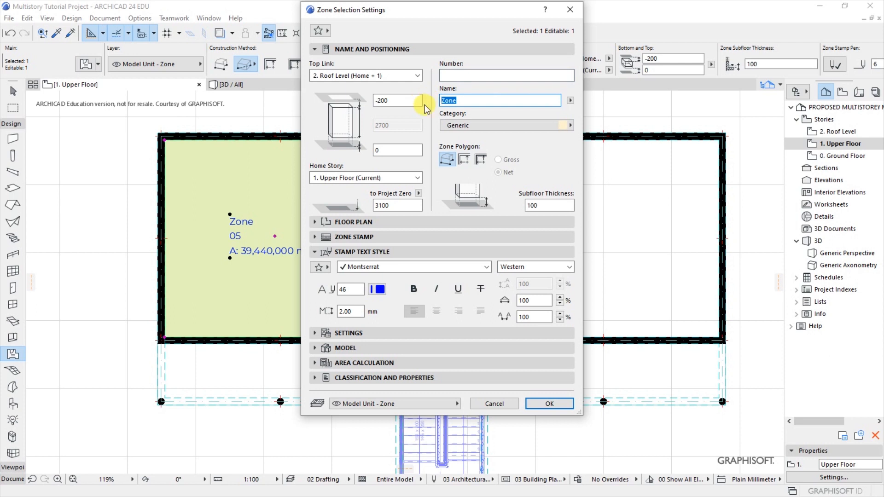
text(Classroom 03)
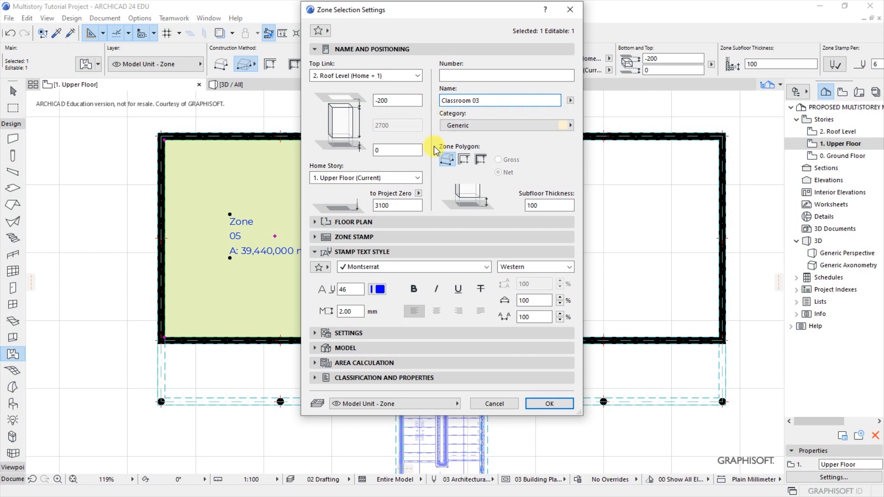
- Assign the category 5 Education & Culture to the Classroom 03 zone, apply the settings and deselect it
click(464, 126)
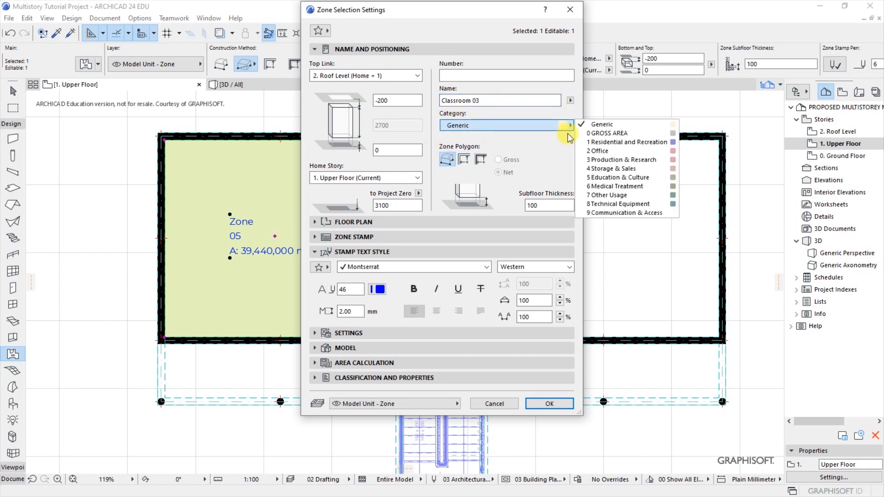
click(612, 177)
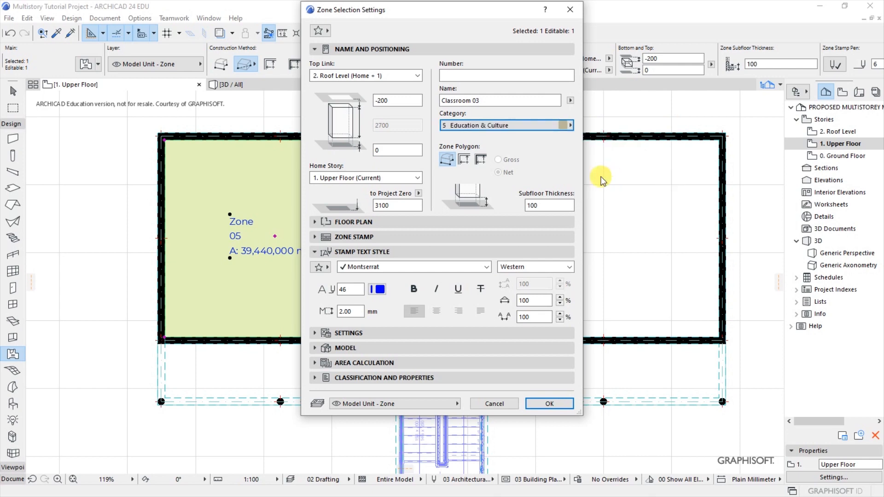
click(541, 404)
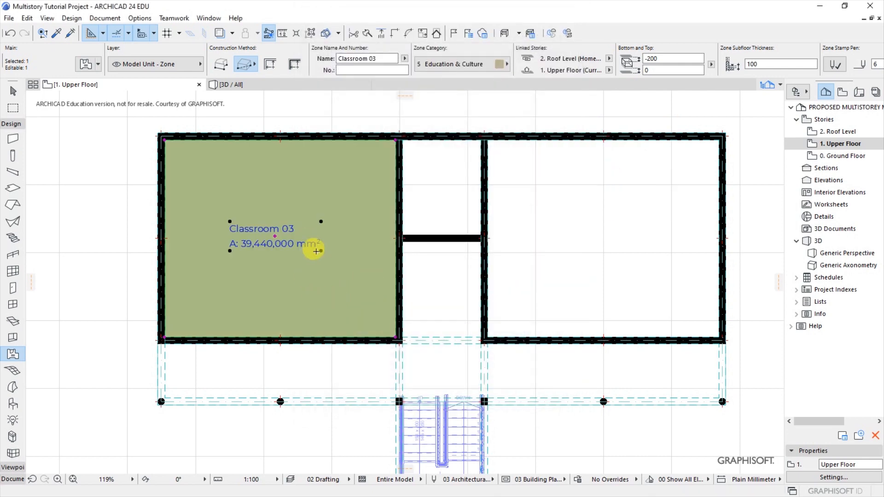
key(Escape)
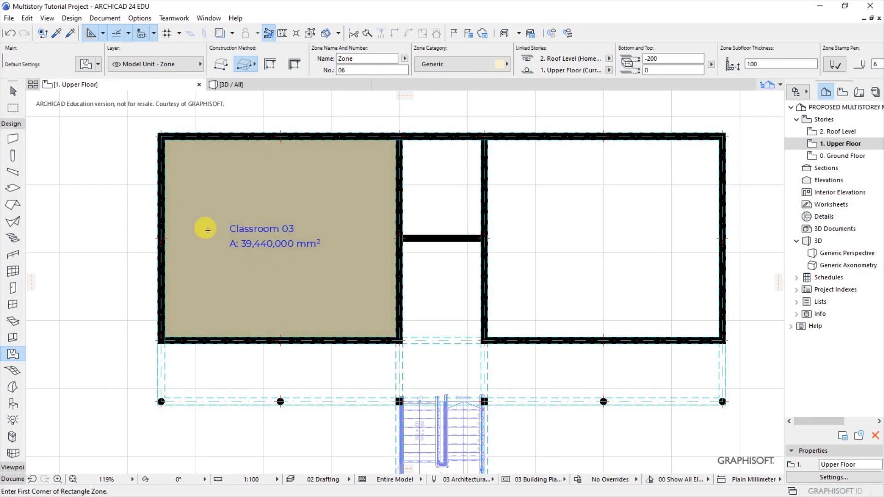
- Draw a rectangular zone between the inner wall corners of the large right-hand room and place its stamp mid-room
scroll(156, 230, down, 3)
scroll(393, 229, up, 2)
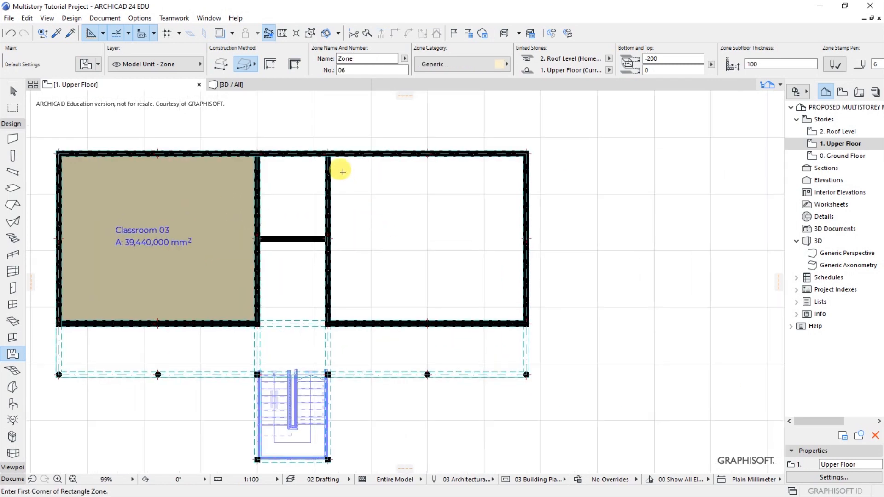
scroll(335, 157, up, 3)
scroll(334, 158, up, 2)
click(307, 149)
scroll(249, 152, down, 5)
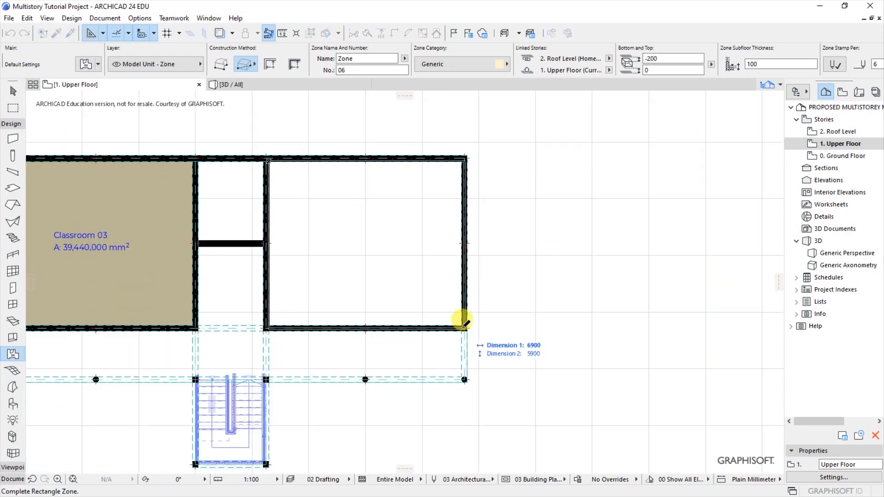
scroll(465, 322, up, 3)
click(466, 325)
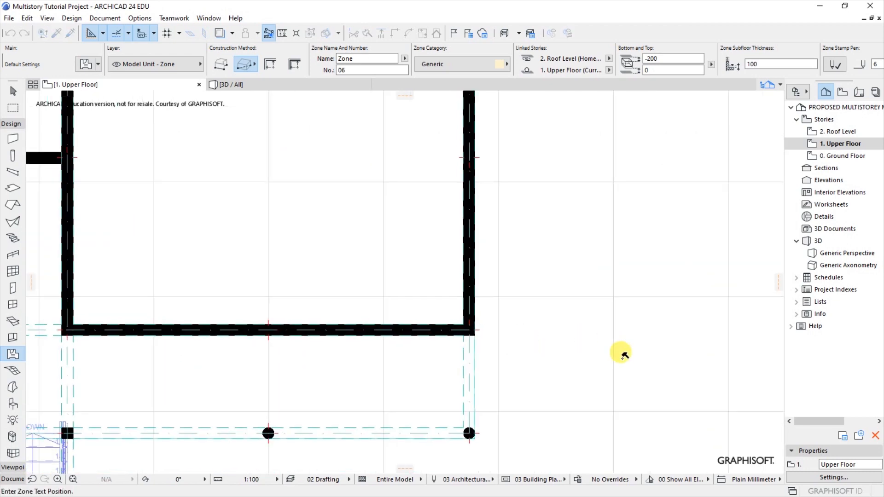
scroll(623, 357, down, 5)
scroll(512, 304, up, 2)
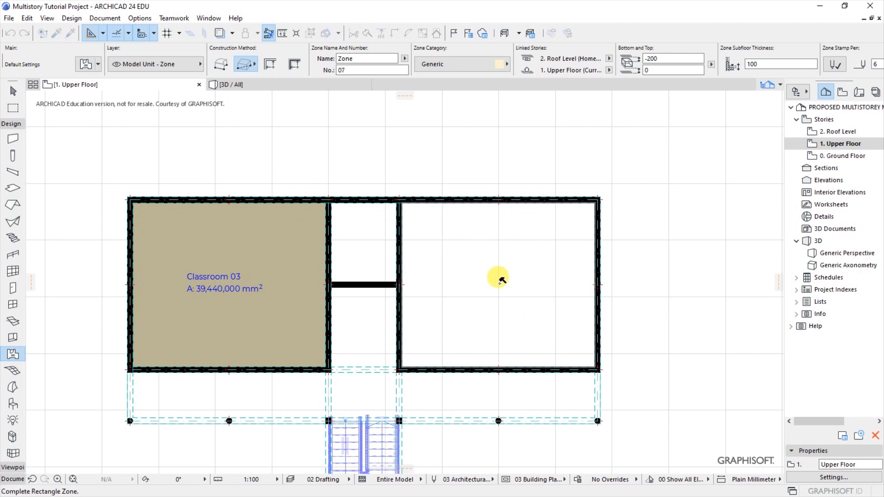
click(502, 280)
- Select the right-hand room's zone, clear its number and name it Classroom 04, keeping the Custom name option
shift+click(500, 284)
click(86, 64)
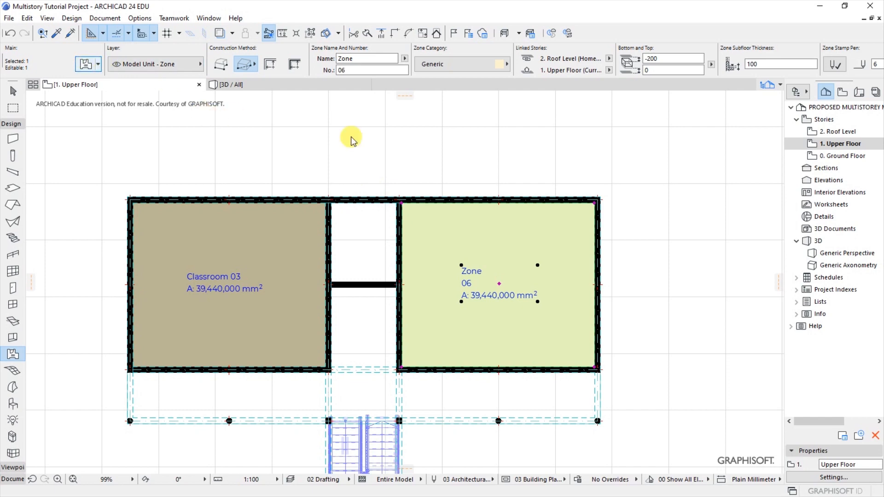
drag(467, 75, 376, 76)
key(BackSpace)
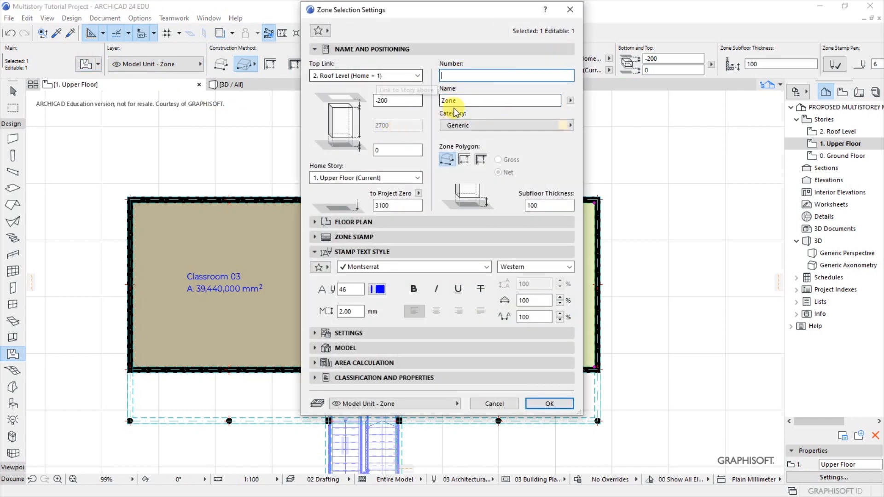
double_click(466, 101)
text(Classroo)
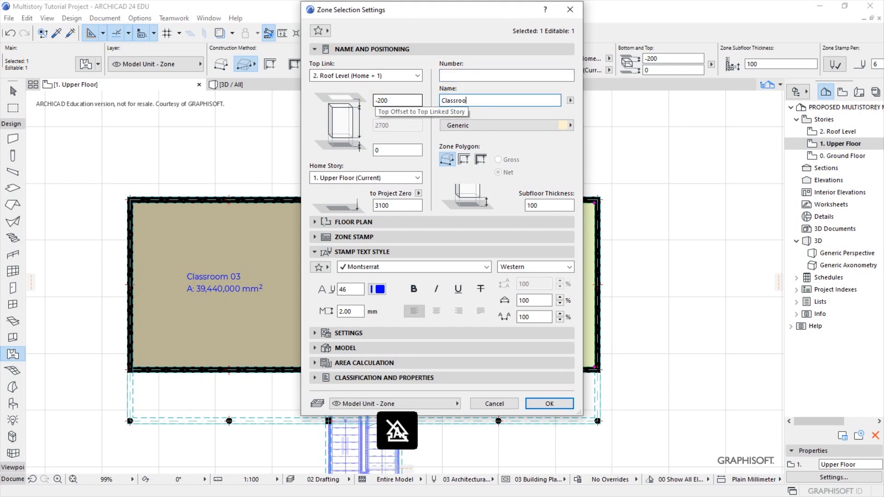
text(m 04)
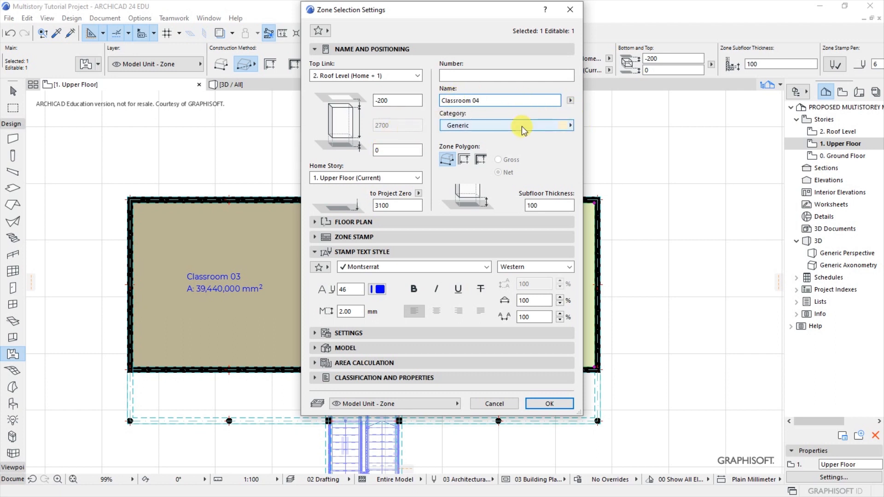
click(570, 101)
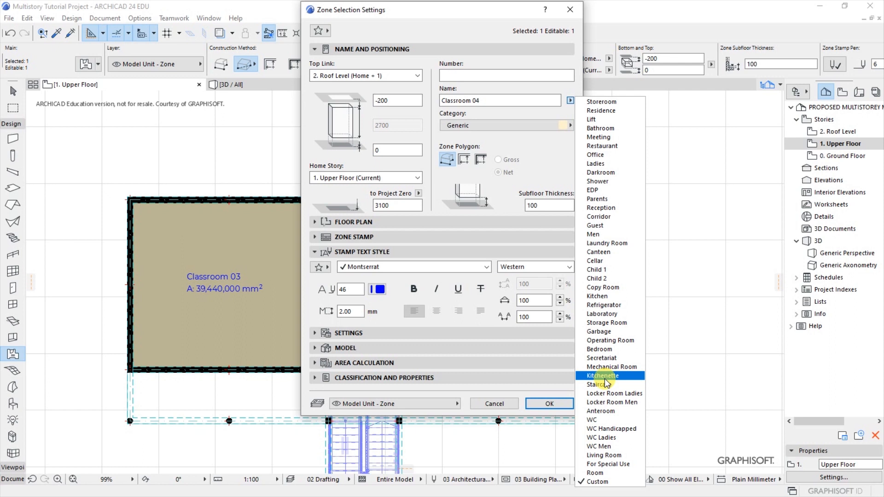
click(599, 482)
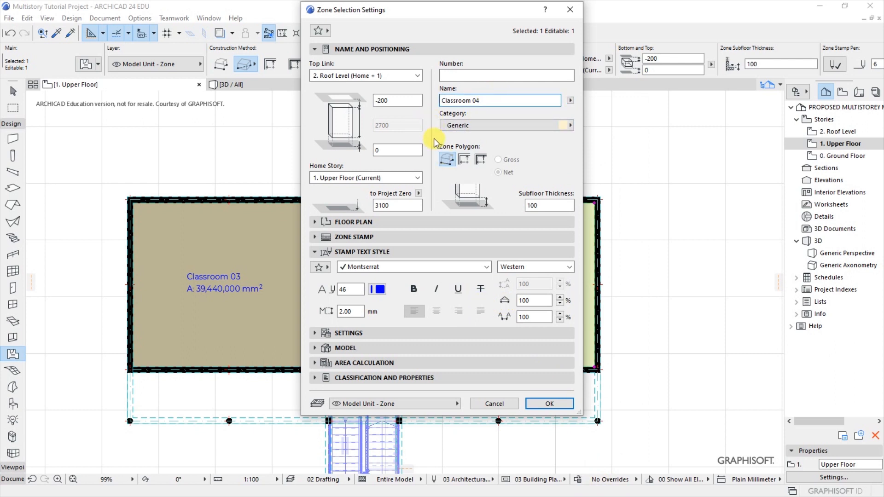
- Assign the category 5 Education & Culture to the Classroom 04 zone, apply the settings and deselect it
click(458, 128)
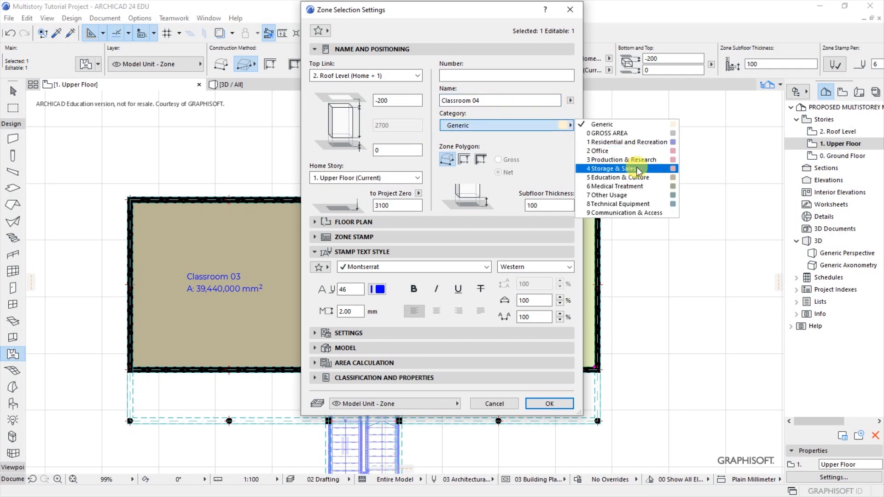
click(625, 177)
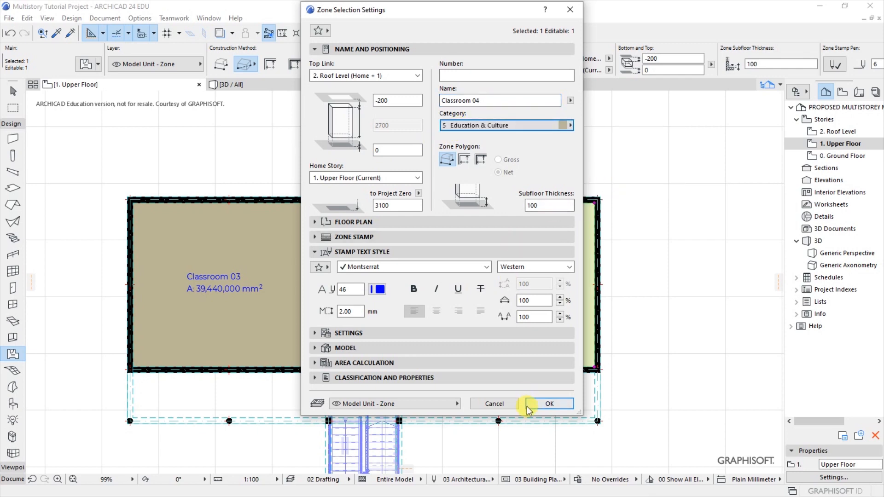
click(539, 403)
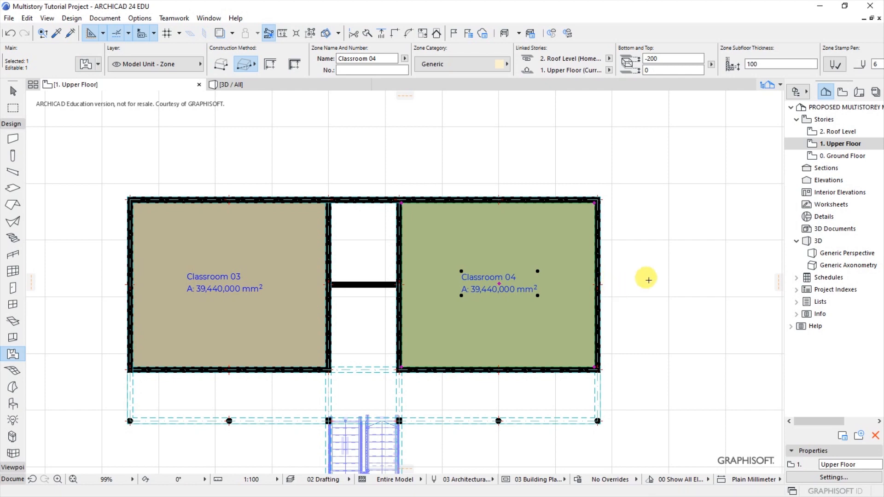
key(Escape)
- Draw a rectangular zone between the inner wall corners of the small room between the classrooms and place its stamp inside
scroll(350, 249, up, 4)
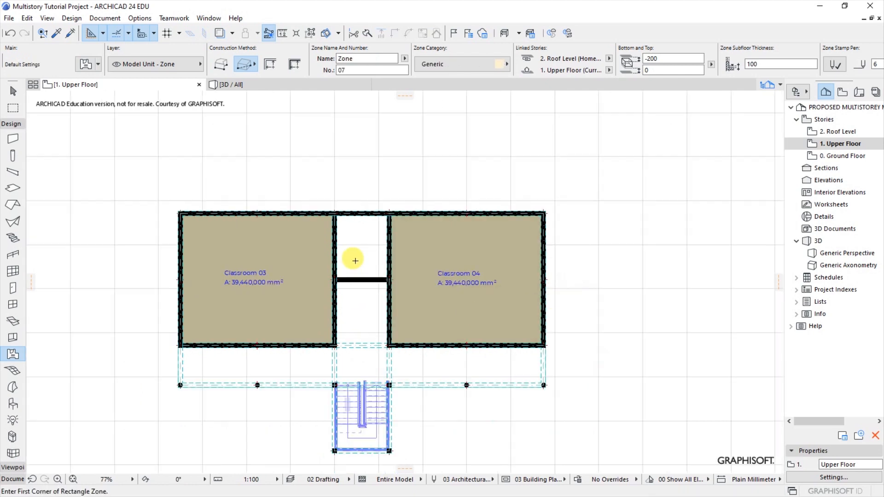
scroll(316, 182, down, 1)
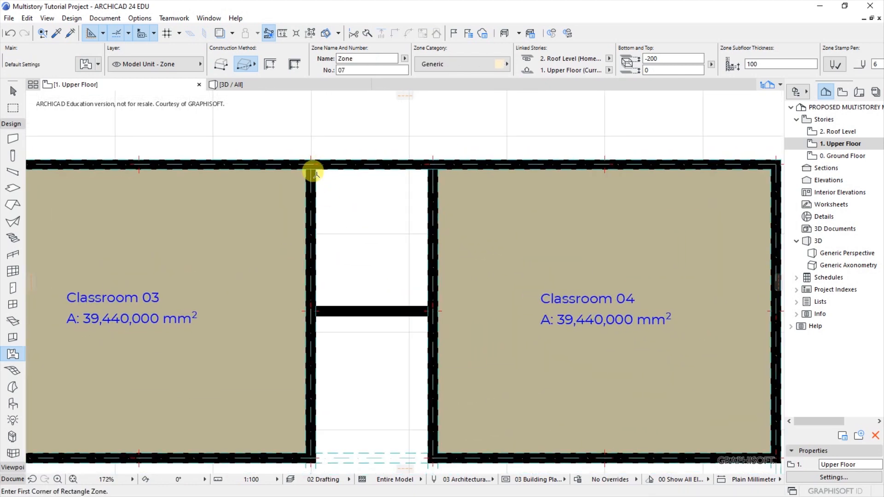
click(314, 166)
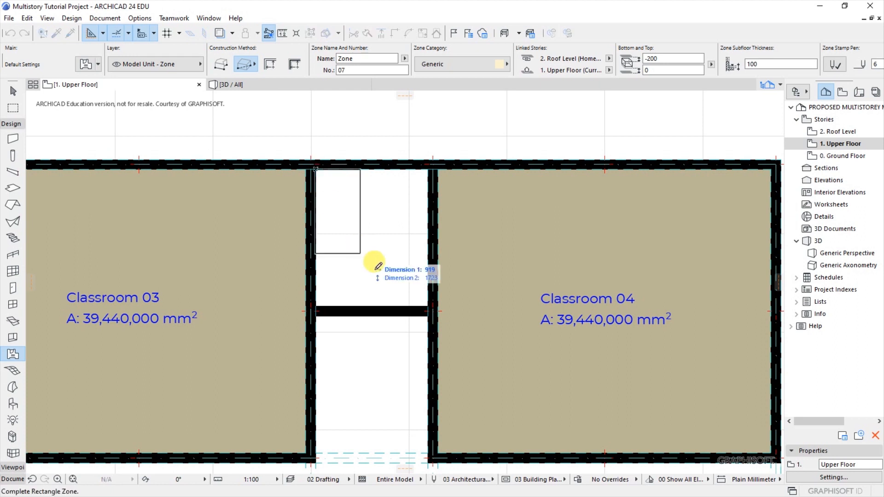
click(428, 304)
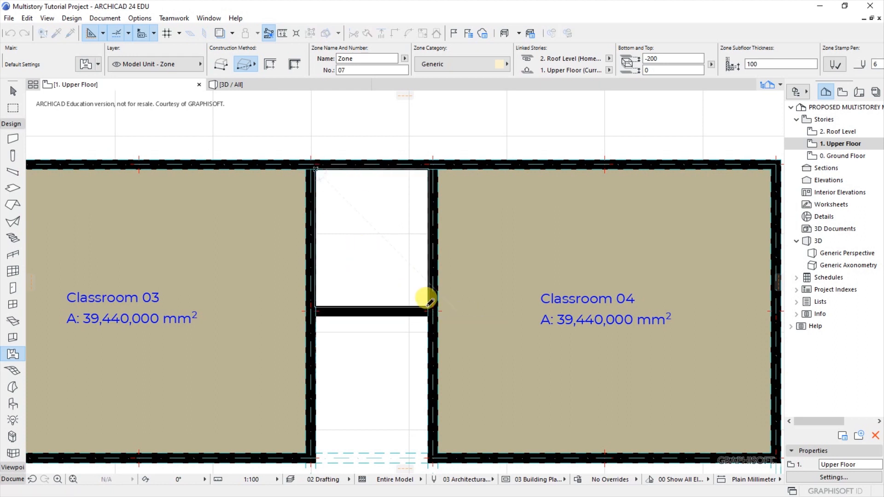
click(377, 236)
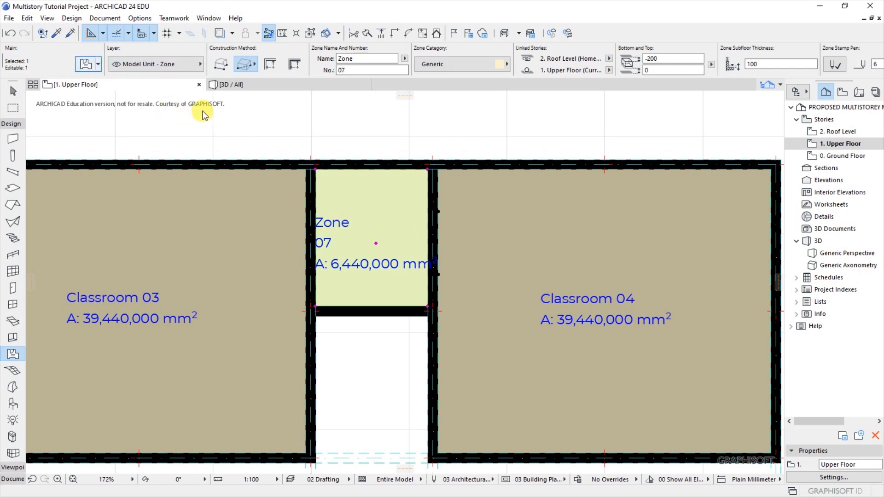
- Set up the small middle room's zone with no number, the name Office and the category 2 Office, and deselect it
key(ctrl+t)
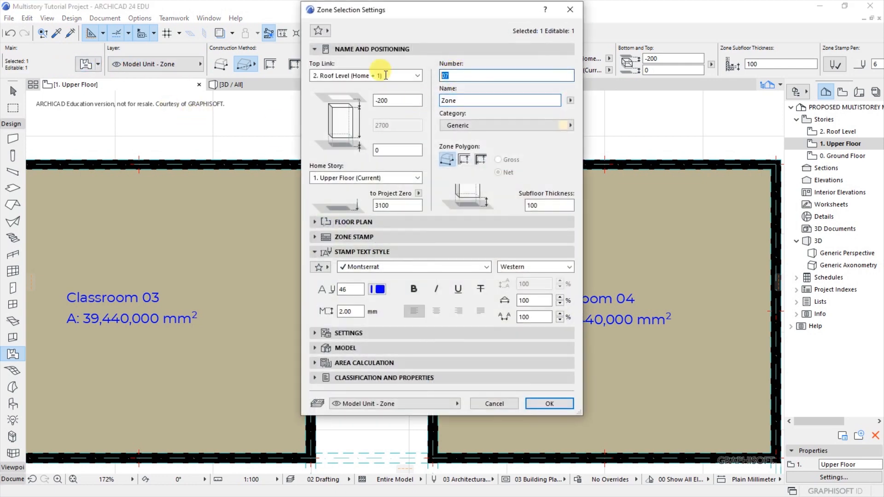
key(Tab)
text(O)
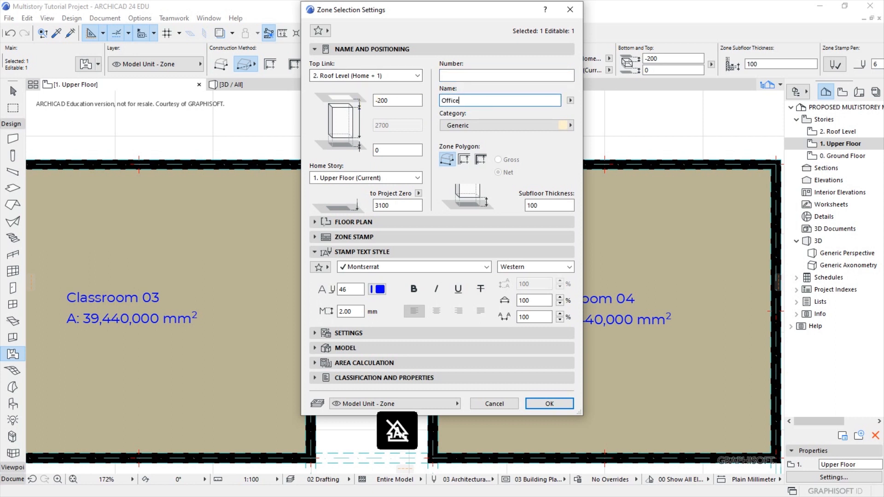
click(458, 126)
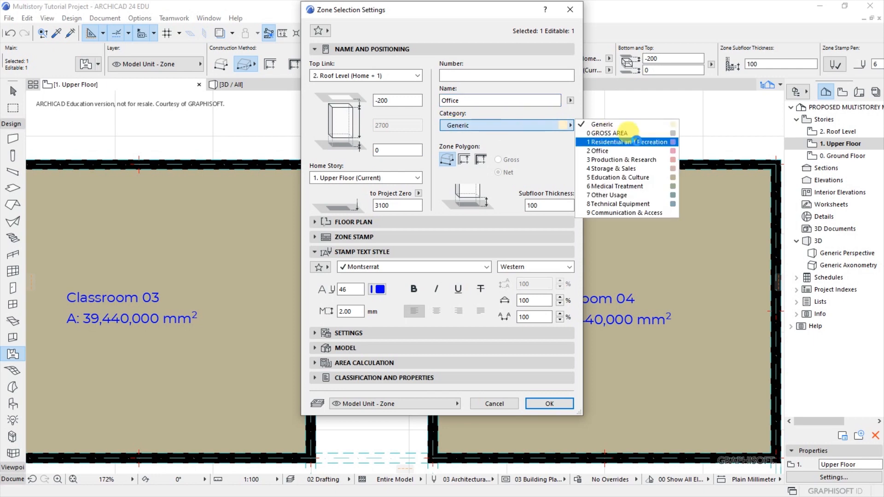
click(599, 151)
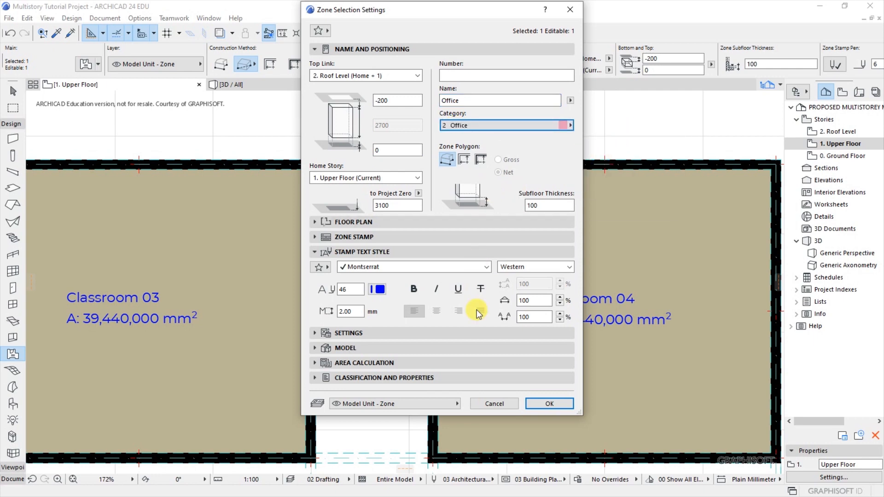
click(538, 402)
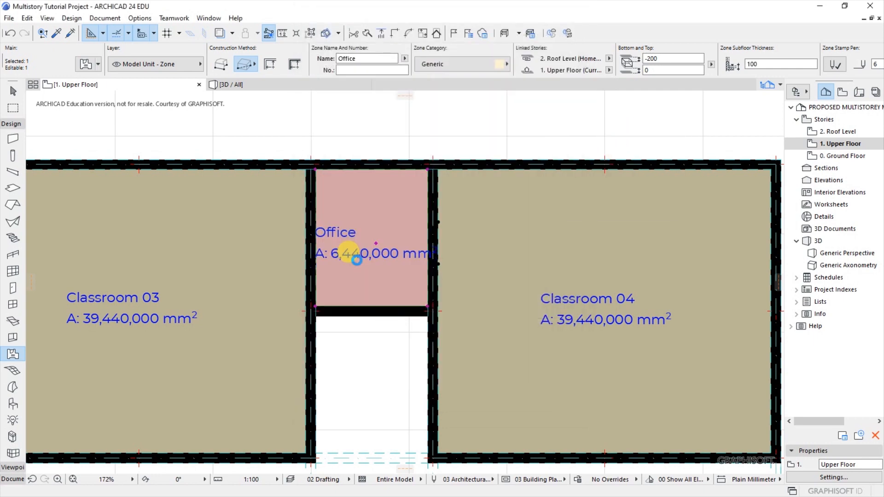
key(Escape)
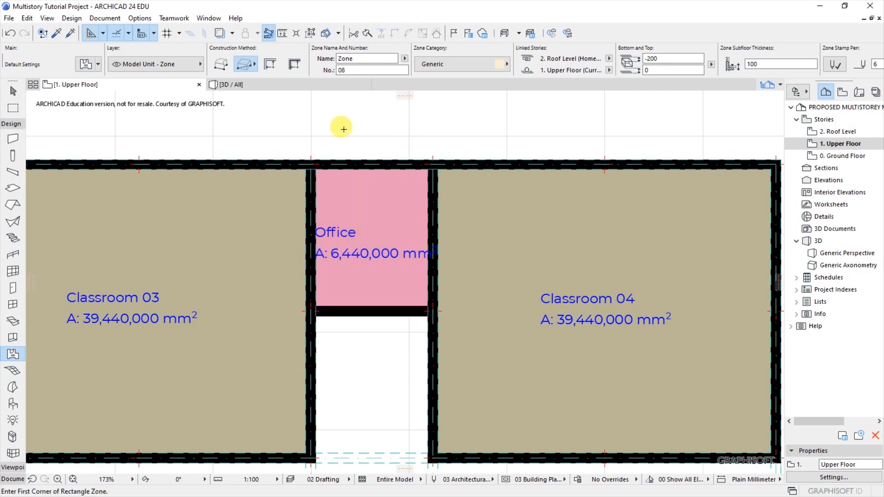
- Start a manual polyline zone at Classroom 03's outer wall corner, tracing the walkway's inner beam edges around to Classroom 04's outer corner
scroll(374, 139, down, 5)
scroll(350, 237, up, 3)
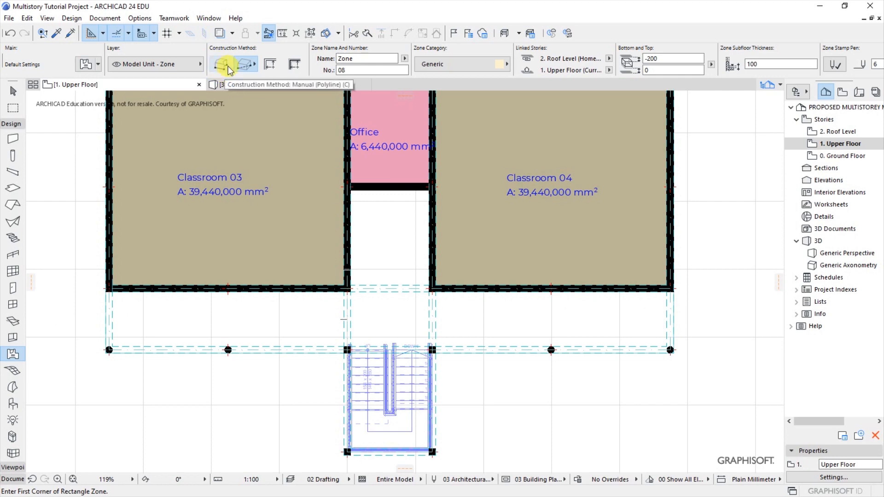
click(219, 67)
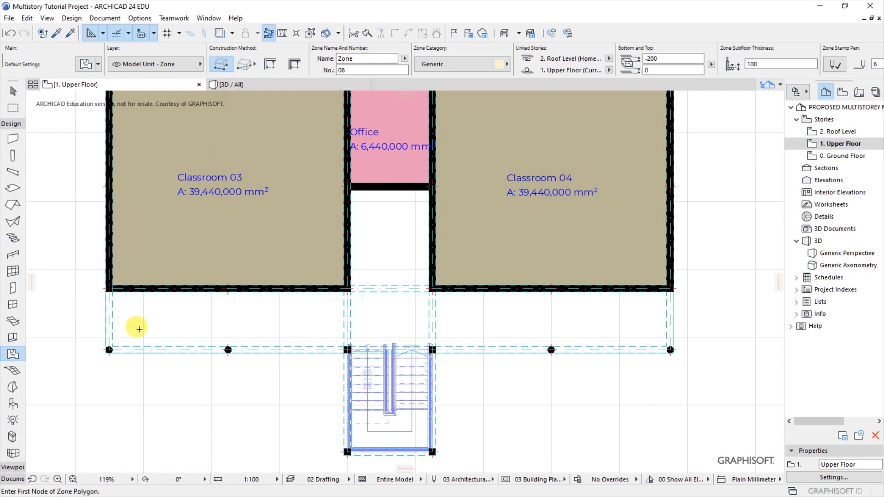
scroll(118, 322, up, 4)
click(109, 266)
click(110, 381)
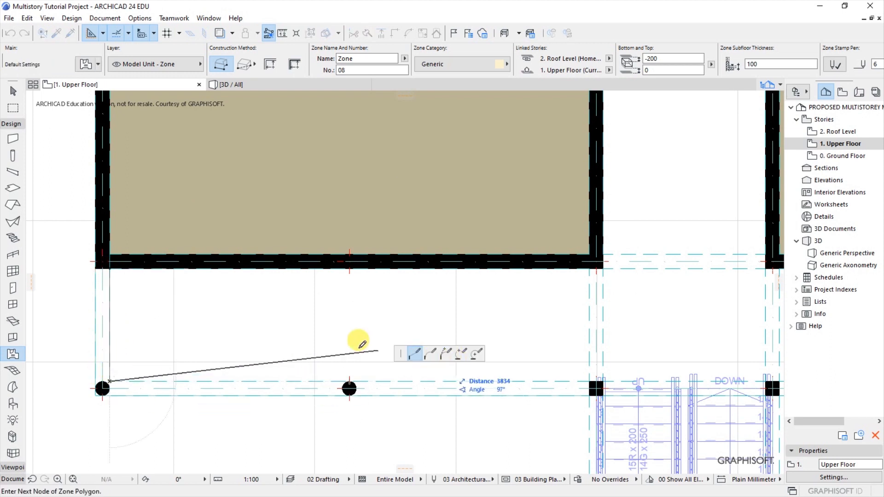
scroll(364, 350, down, 5)
scroll(662, 357, up, 5)
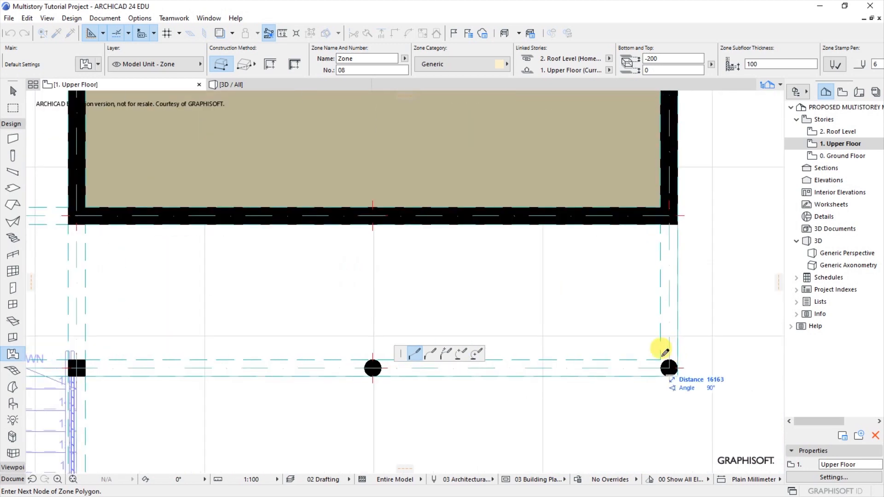
click(662, 360)
click(663, 217)
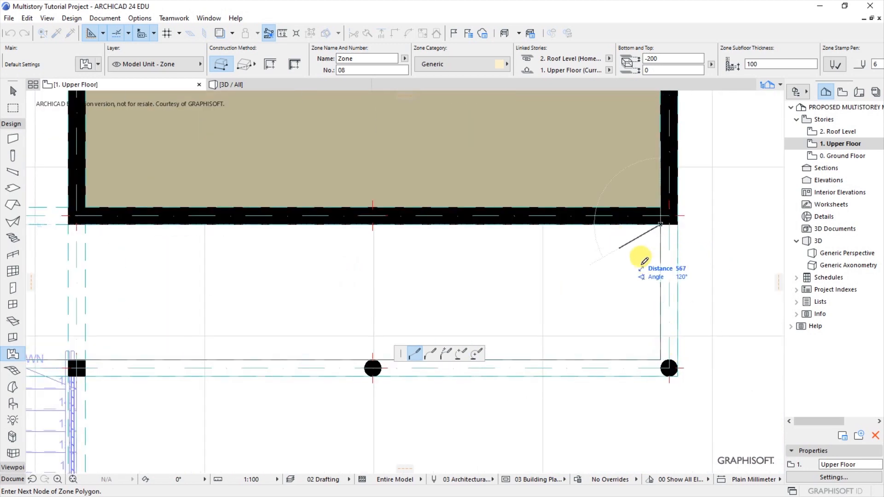
- Continue the zone outline along Classroom 04's front wall, up the passage and across beneath the Office wall
scroll(599, 253, down, 5)
scroll(403, 253, up, 5)
click(432, 228)
scroll(353, 207, down, 5)
scroll(353, 207, up, 5)
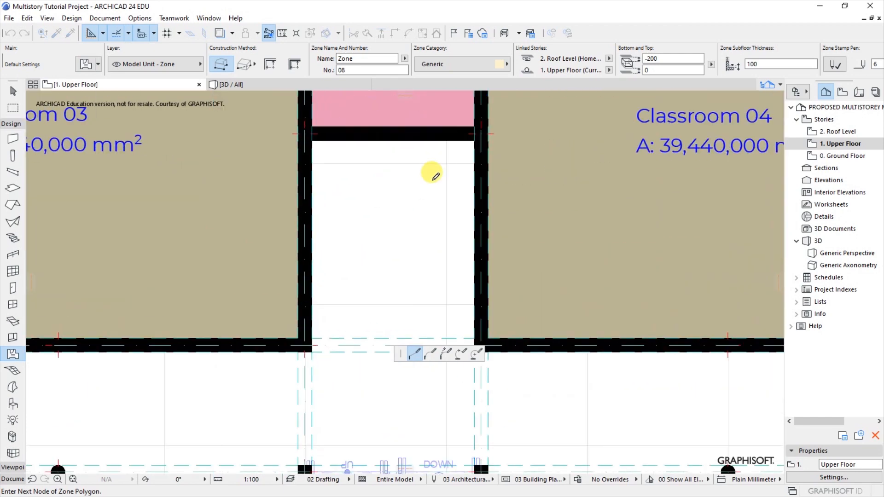
click(477, 135)
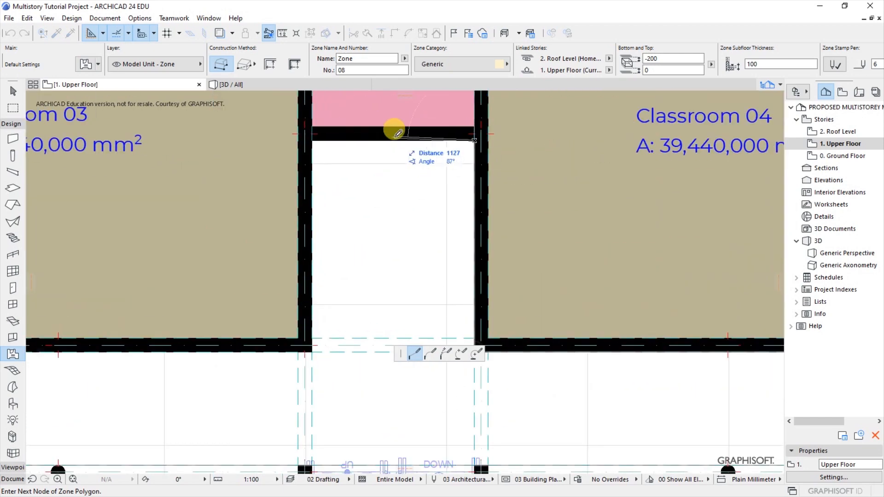
click(312, 140)
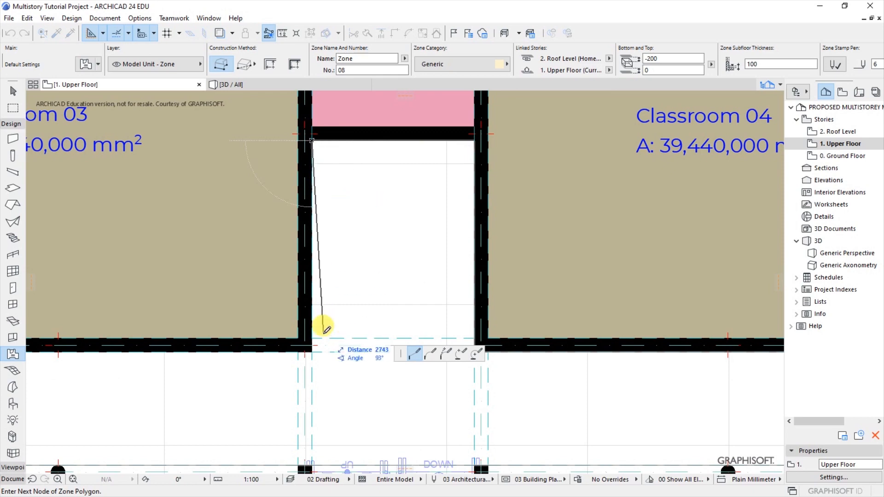
- Close the zone outline down the passage and along Classroom 03's front wall, and place the stamp in front of the stairs
double_click(312, 342)
scroll(237, 358, down, 4)
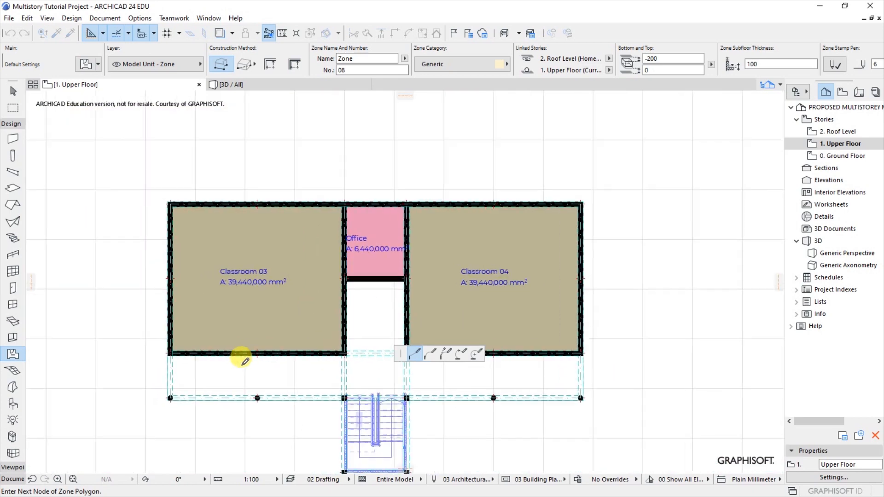
scroll(200, 357, up, 4)
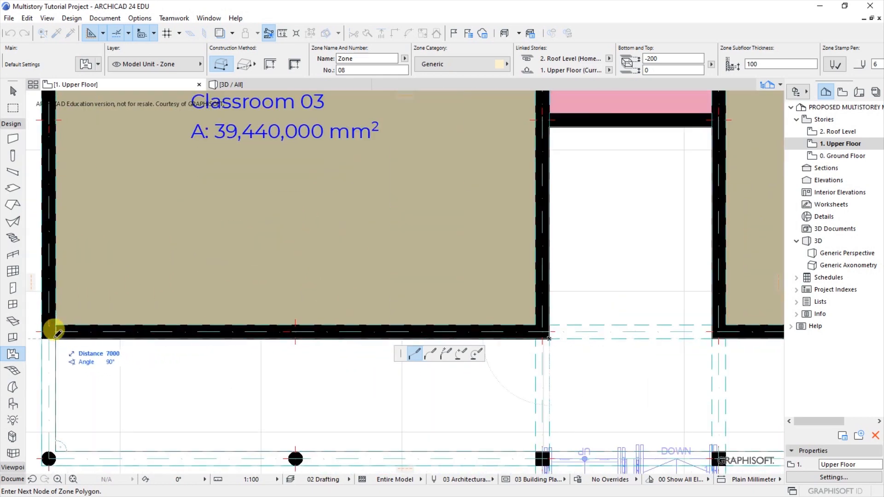
double_click(56, 336)
scroll(376, 358, down, 3)
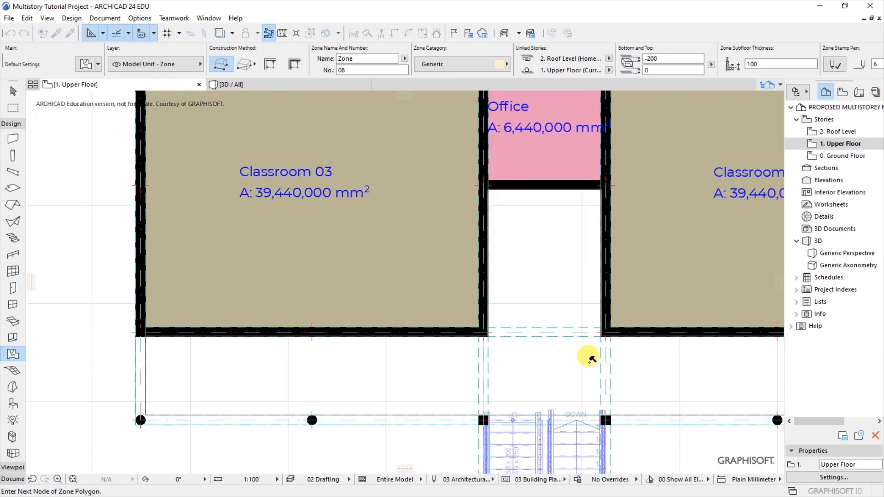
click(581, 350)
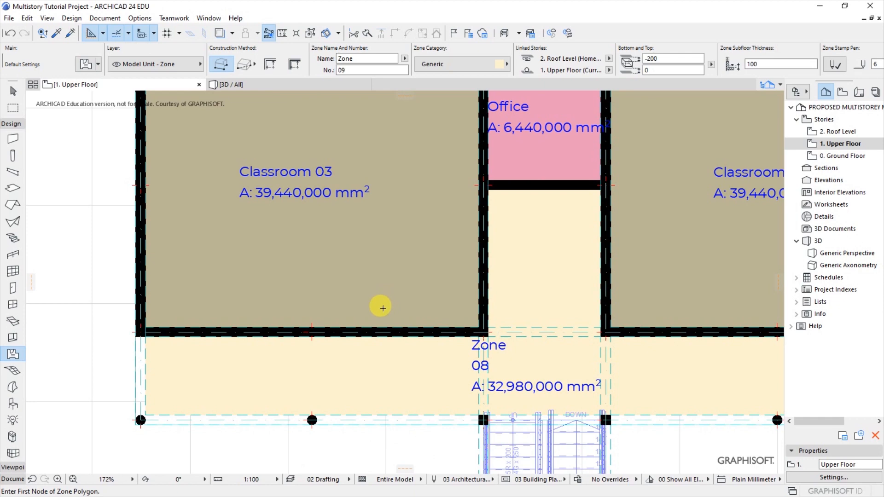
- Set up the walkway zone with the name Lobby, no number and the category 9 Communication & Access
scroll(375, 306, up, 2)
scroll(426, 318, up, 3)
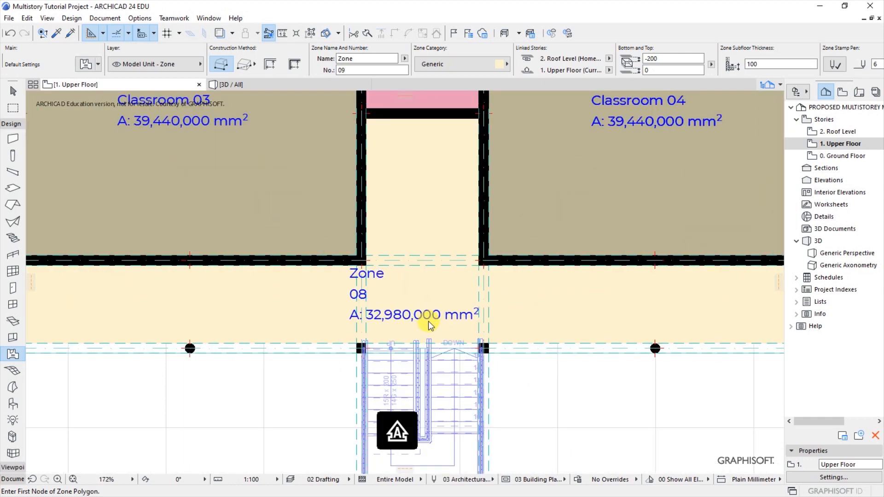
shift+click(429, 321)
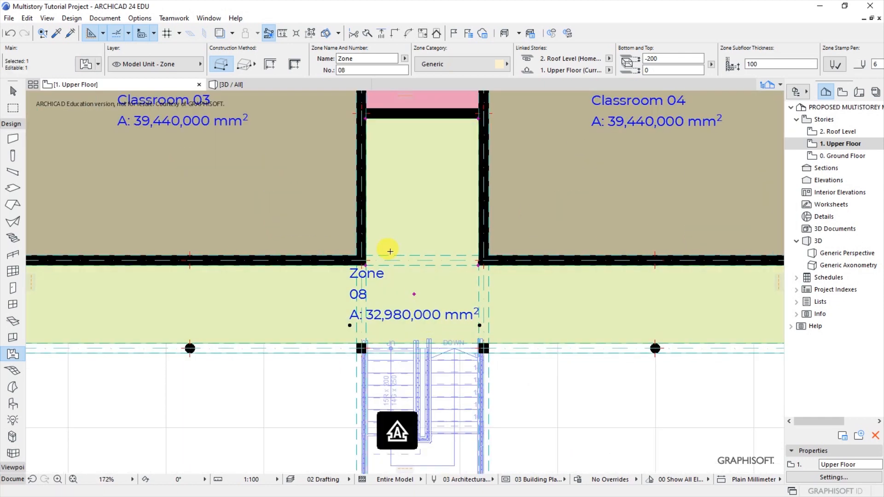
click(85, 64)
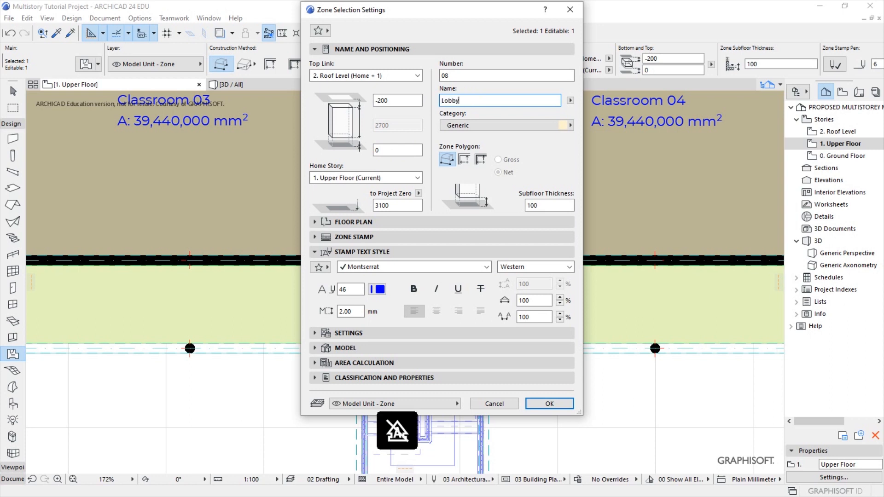
key(shift+Tab)
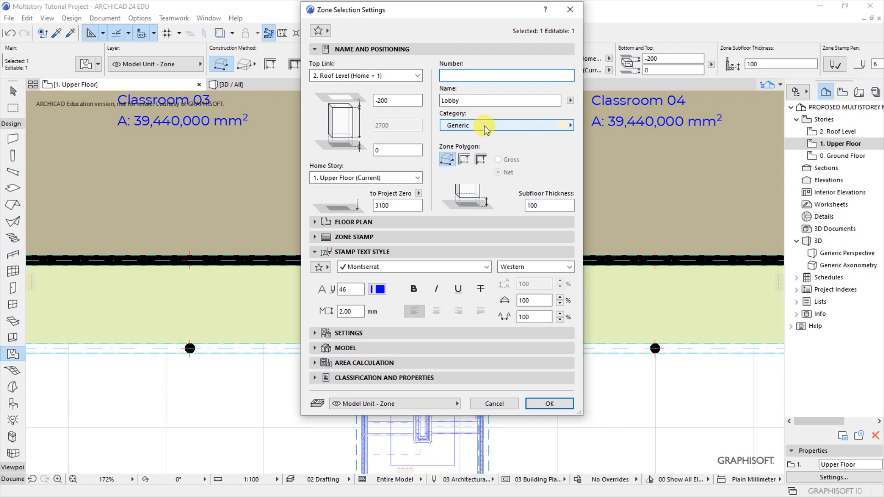
click(502, 126)
click(624, 213)
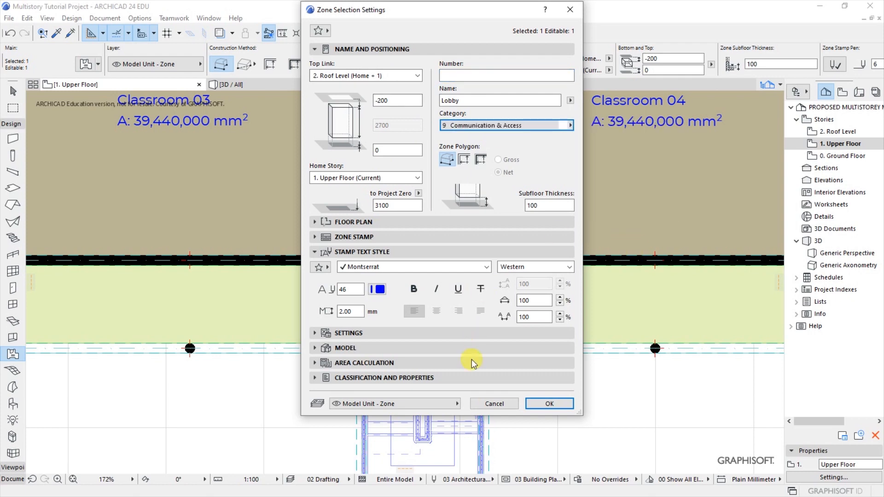
click(549, 404)
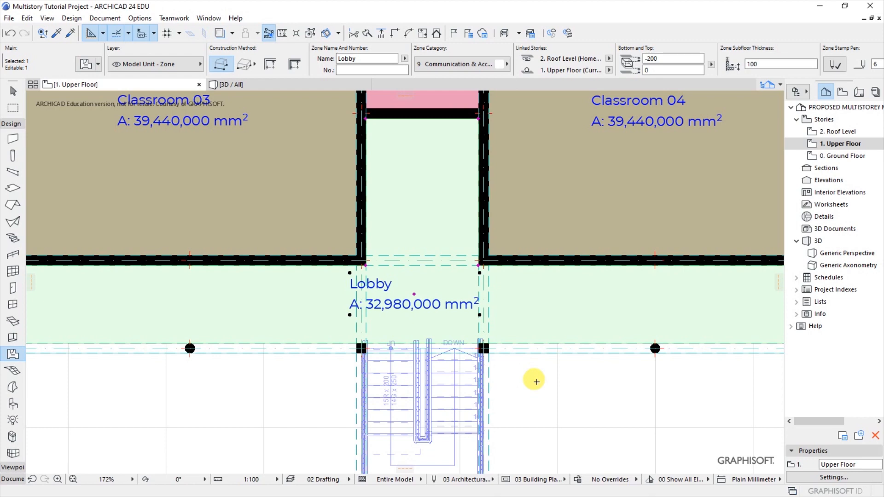
- Move the Lobby zone's stamp about 400 mm to the right so its text starts inside the passage width
scroll(387, 301, up, 3)
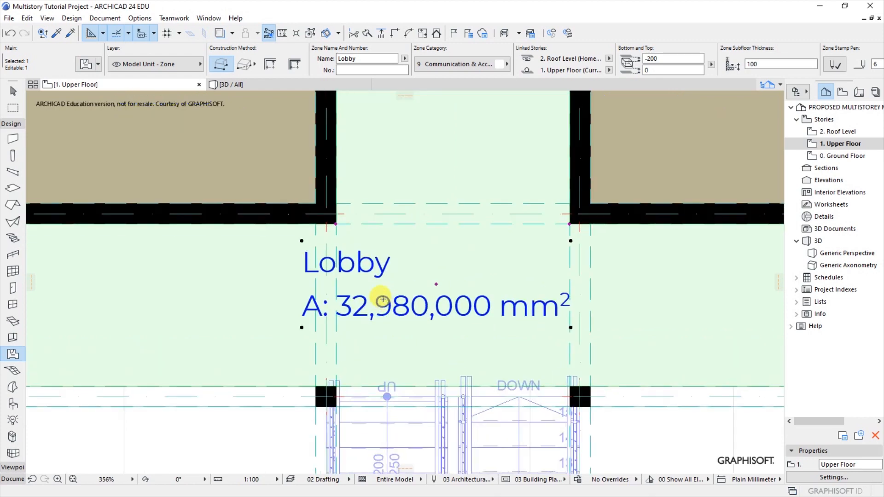
click(436, 282)
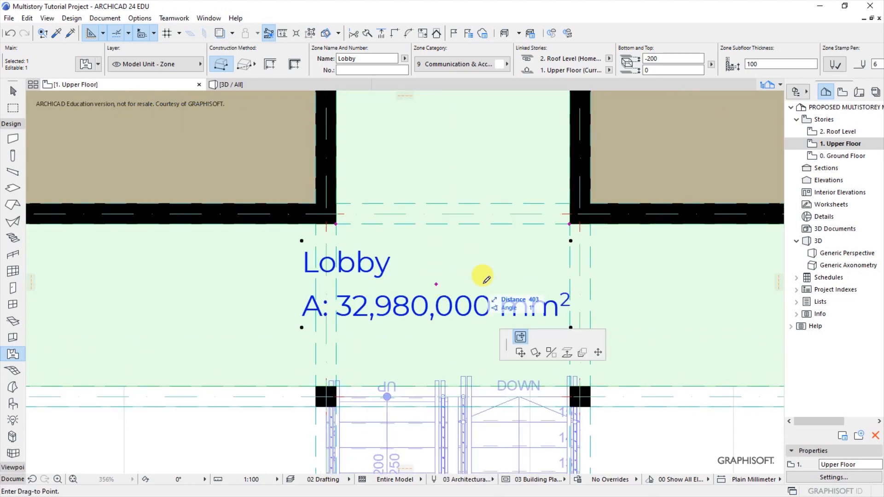
click(457, 265)
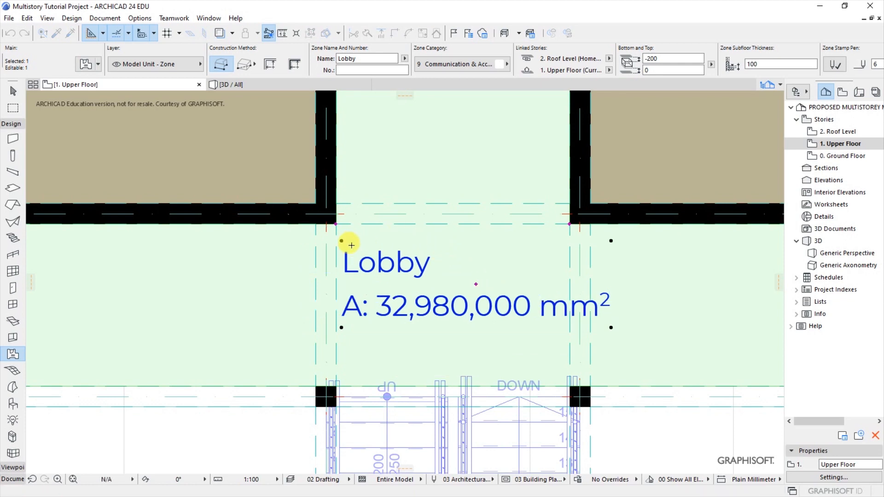
- Review the Lobby zone's settings, clear the selection and examine the labelled rooms across the upper floor plan
scroll(470, 256, down, 6)
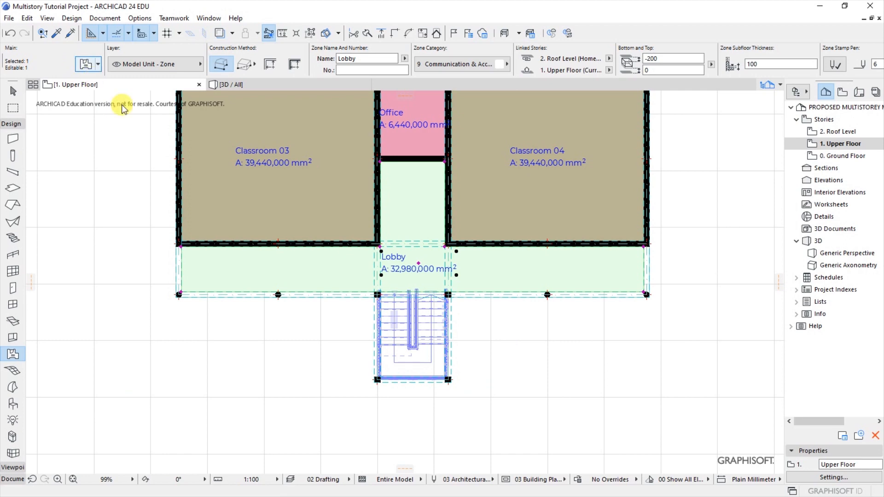
key(ctrl+t)
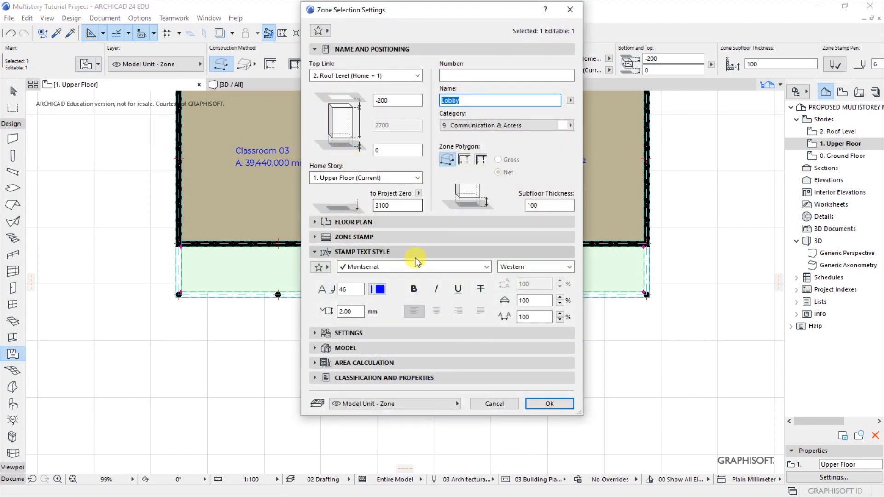
click(537, 402)
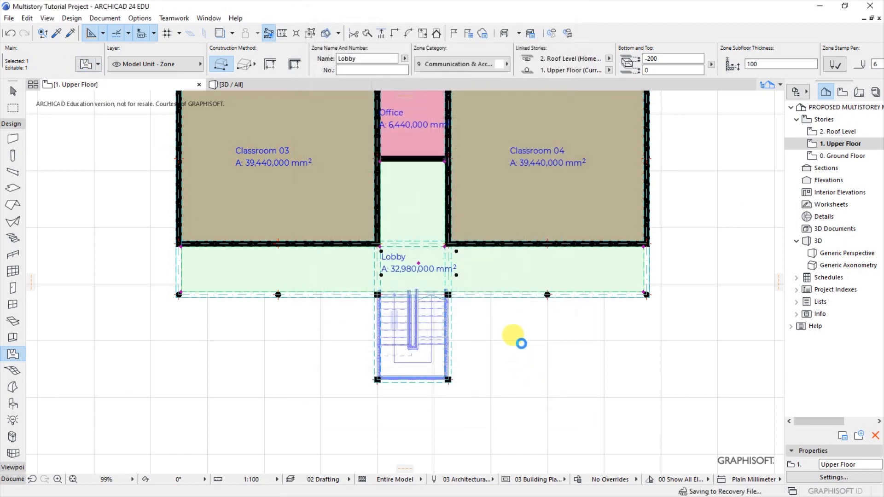
key(Escape)
scroll(426, 408, down, 1)
scroll(426, 408, down, 4)
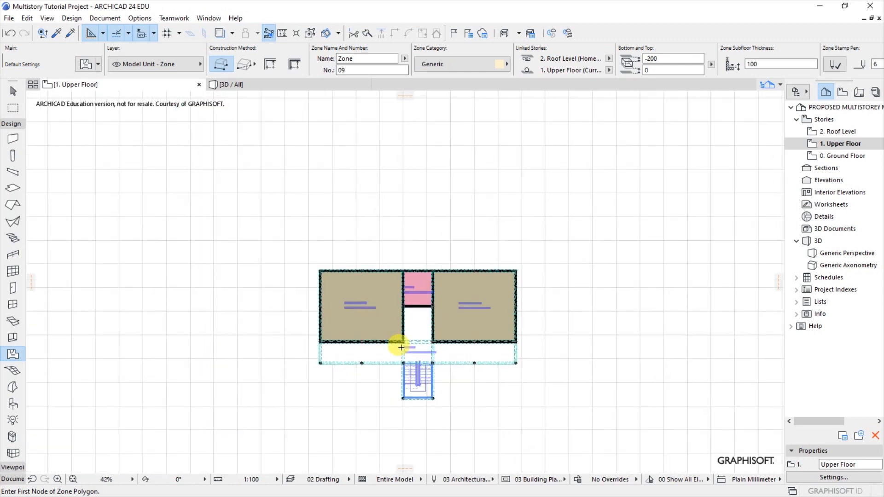
scroll(401, 348, up, 3)
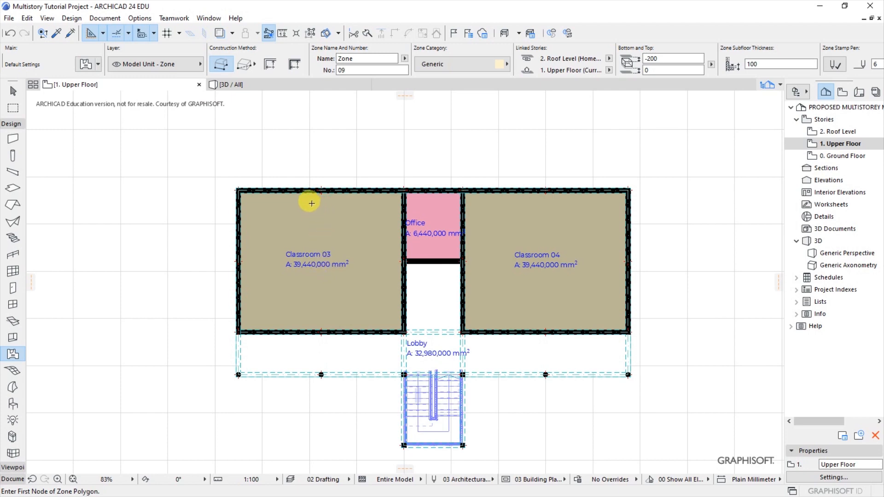
scroll(350, 207, down, 2)
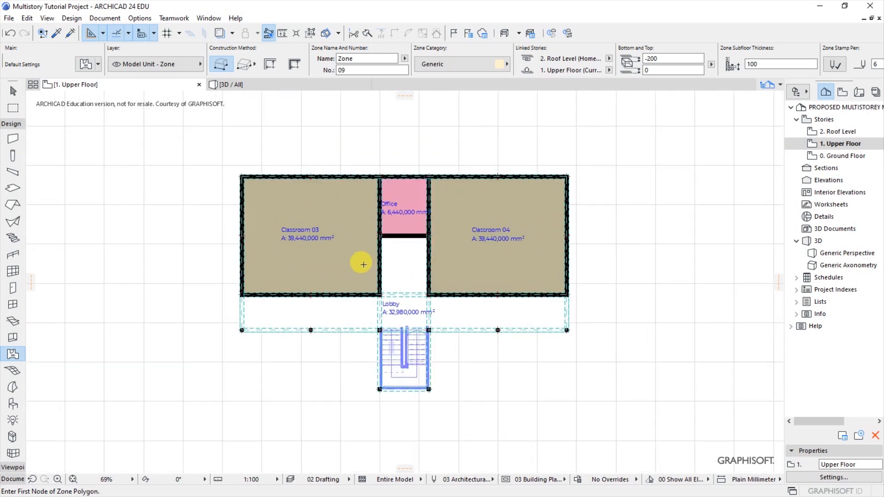
scroll(292, 306, up, 2)
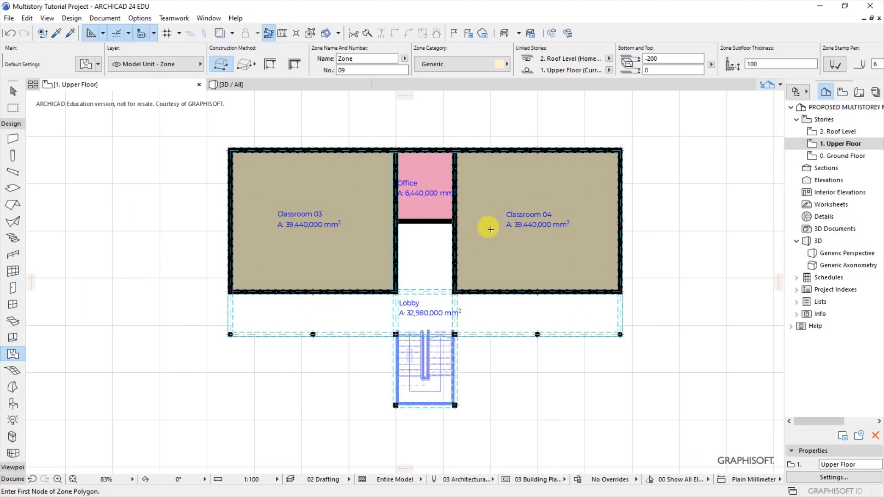
scroll(543, 223, up, 2)
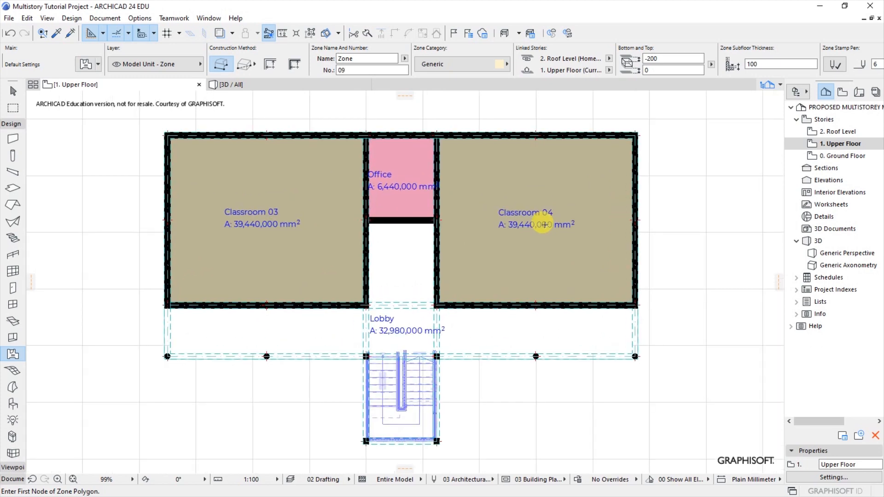
- Switch to the ground floor plan and select all of its grid lines with the Grid Element tool
double_click(839, 159)
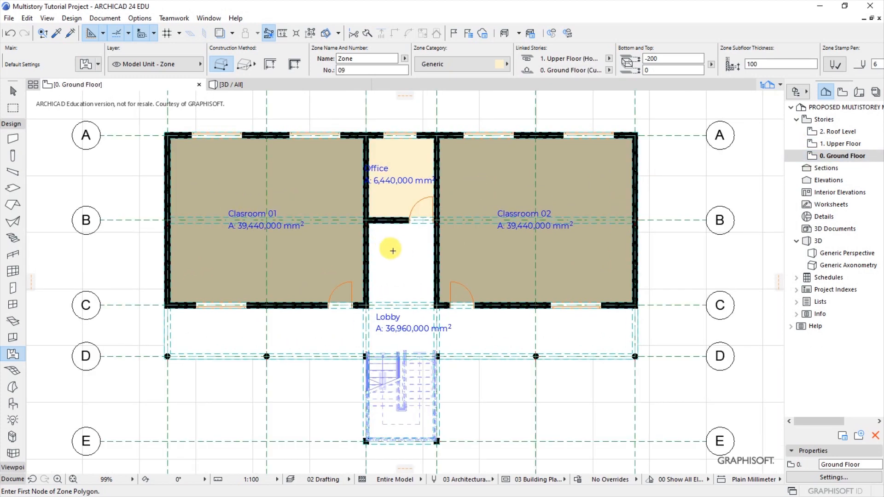
scroll(402, 251, down, 2)
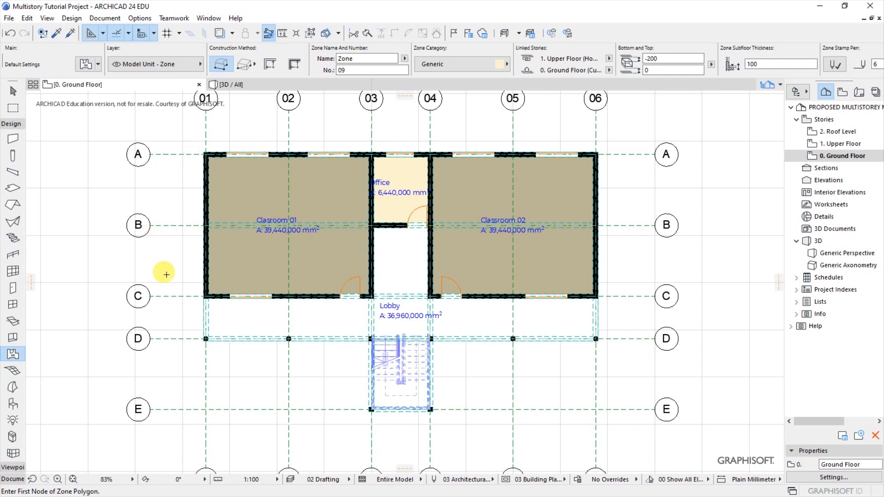
shift+click(163, 226)
key(Escape)
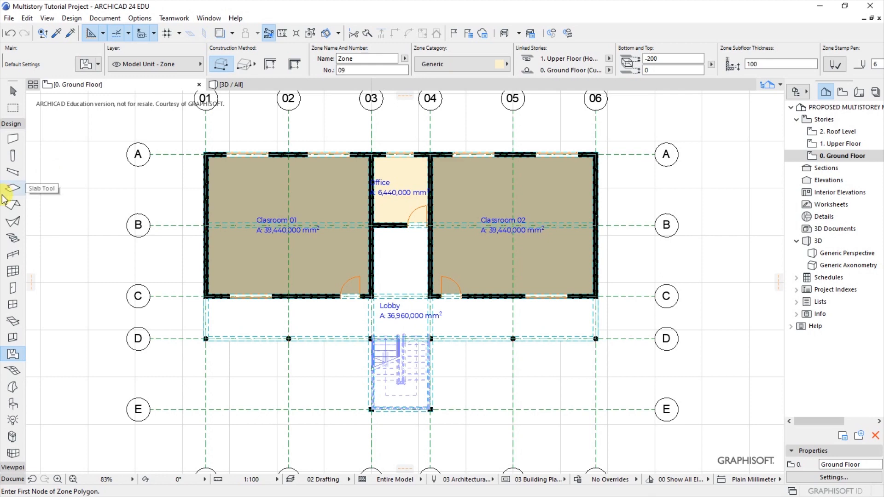
click(12, 126)
click(13, 148)
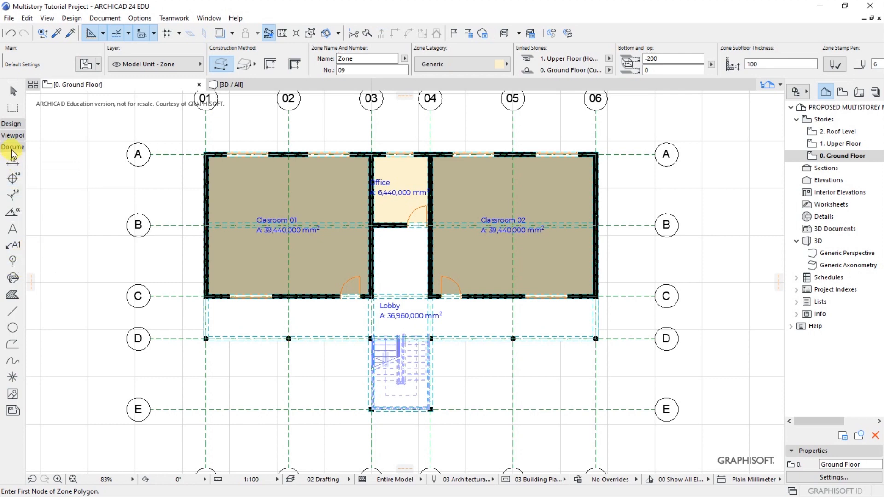
click(12, 262)
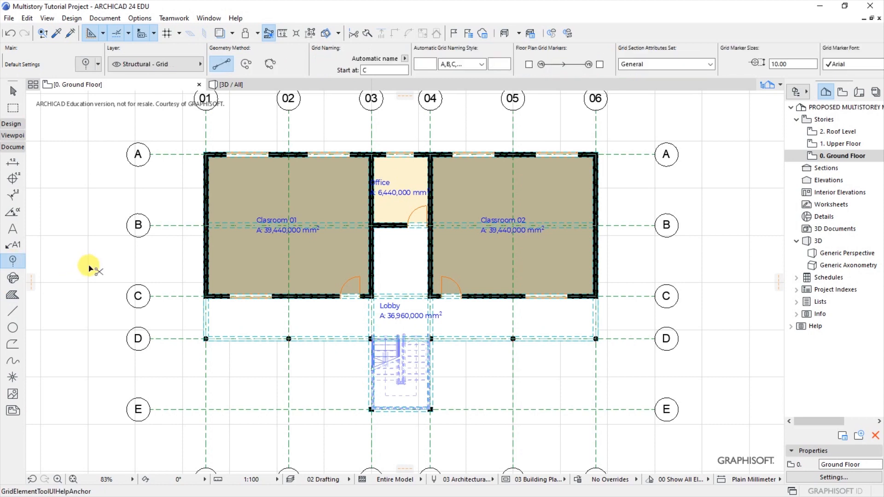
key(ctrl+a)
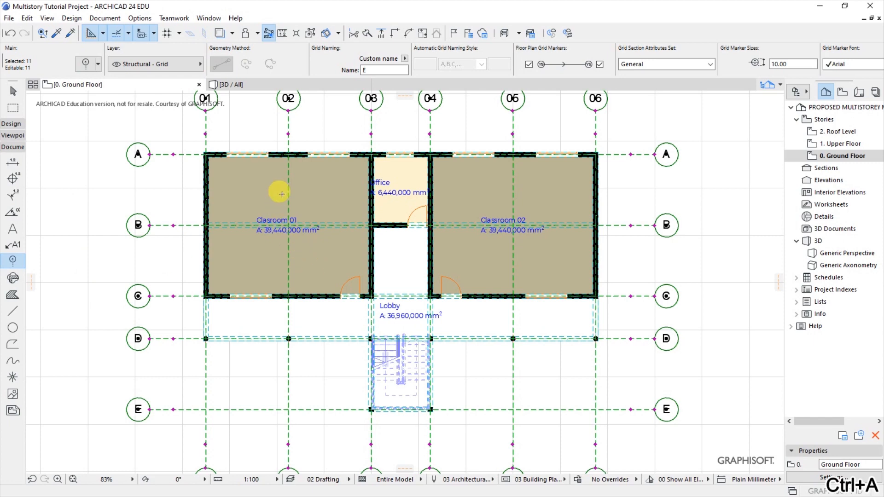
- Set the selected grid lines to show on All Stories and clear the selection
click(83, 68)
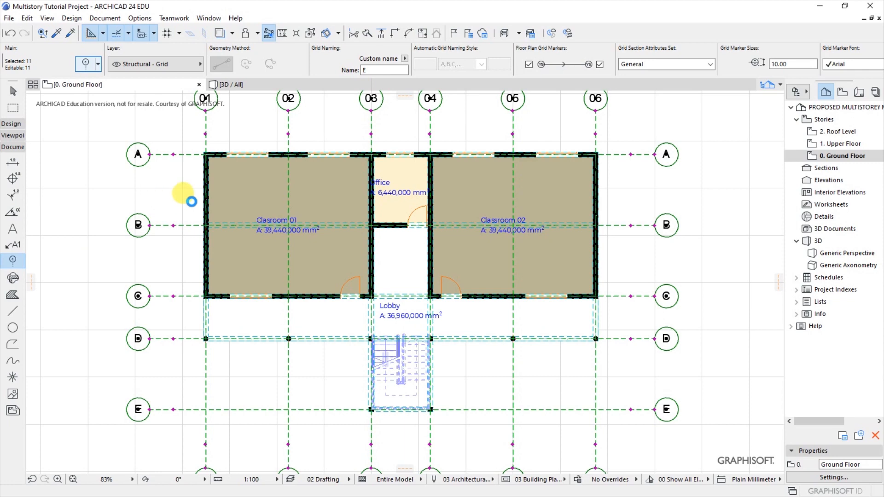
drag(359, 106, 356, 93)
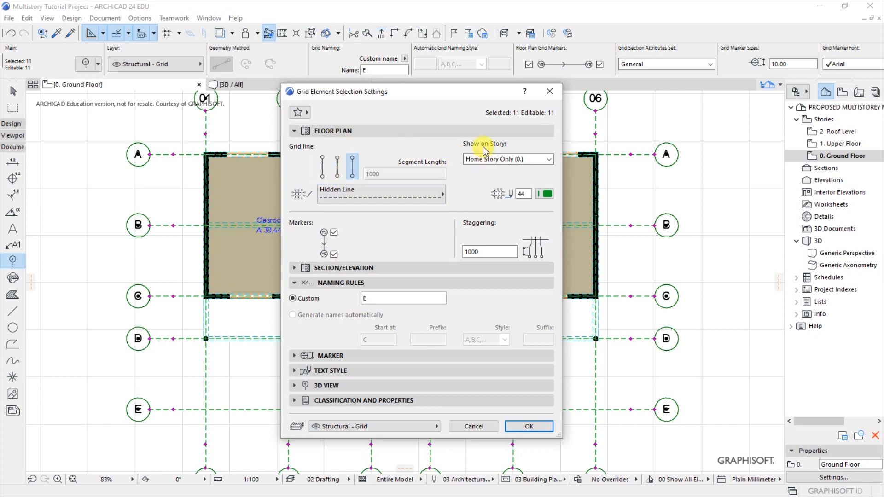
click(496, 160)
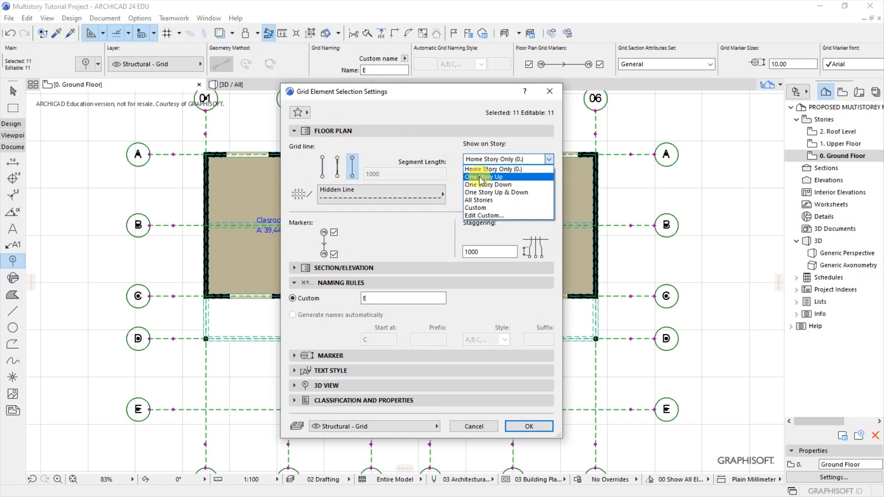
click(473, 201)
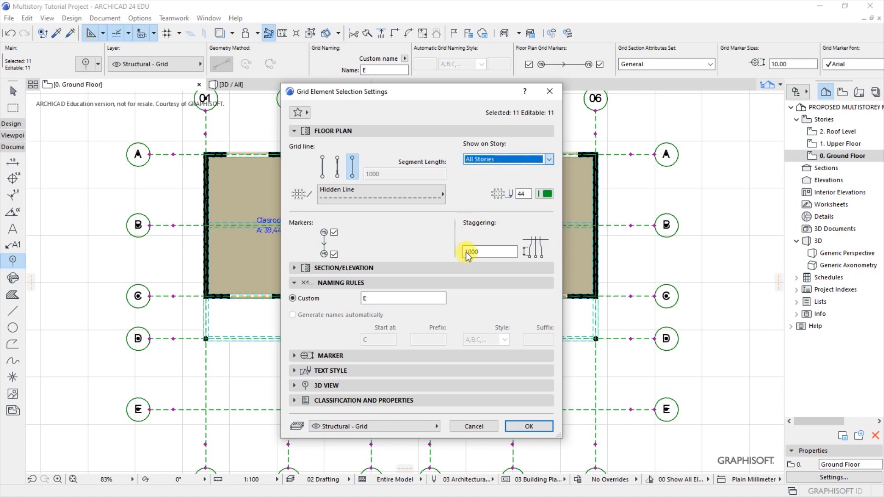
click(515, 426)
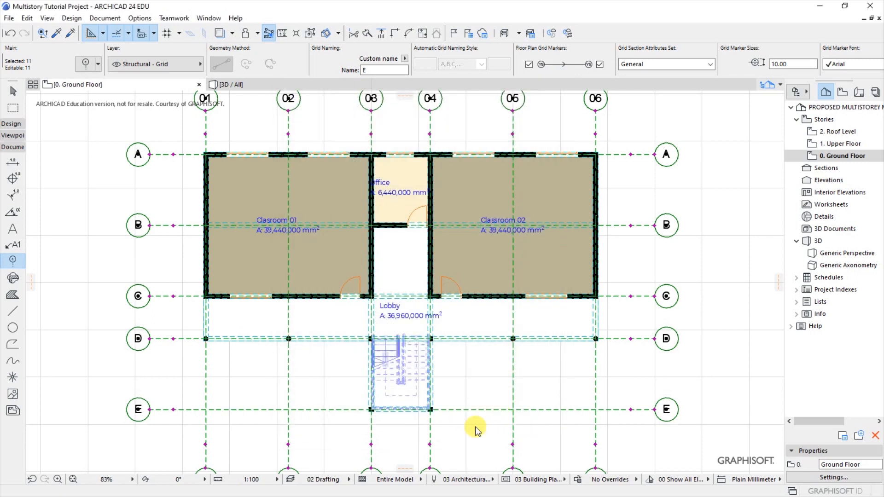
key(Escape)
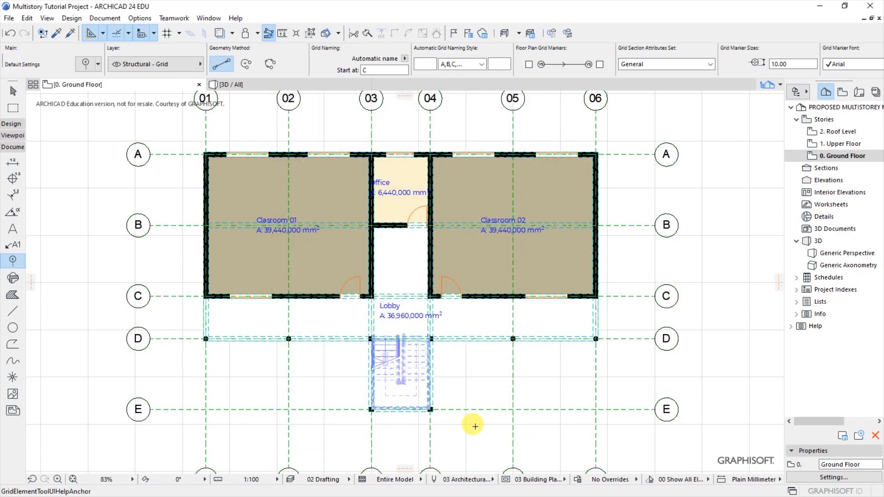
- Check the grid lines on the upper floor, ground floor and roof level plans
click(845, 144)
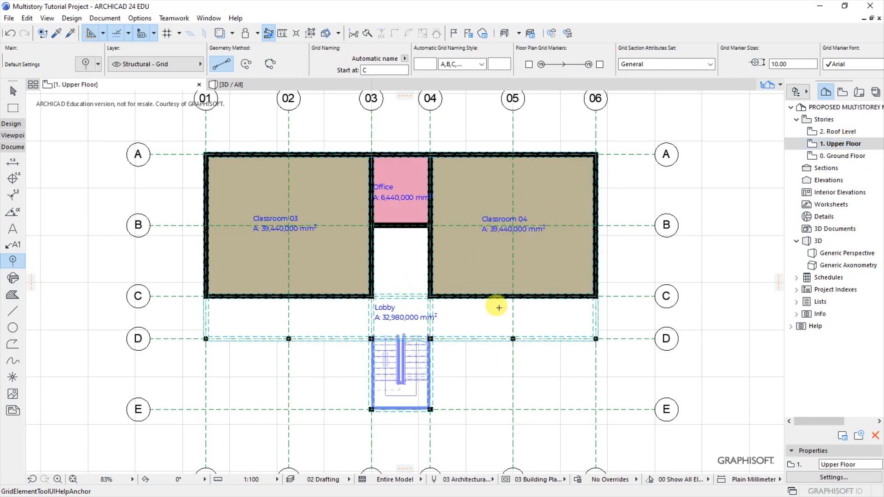
scroll(474, 306, down, 4)
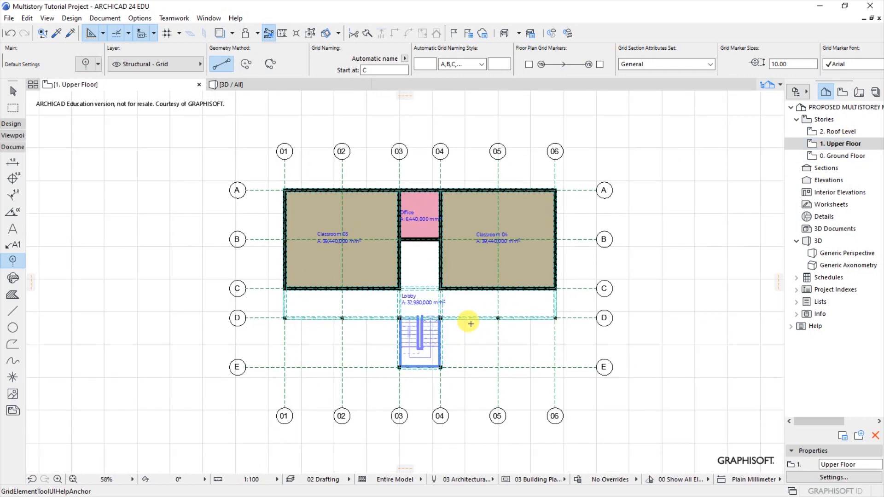
scroll(470, 324, up, 2)
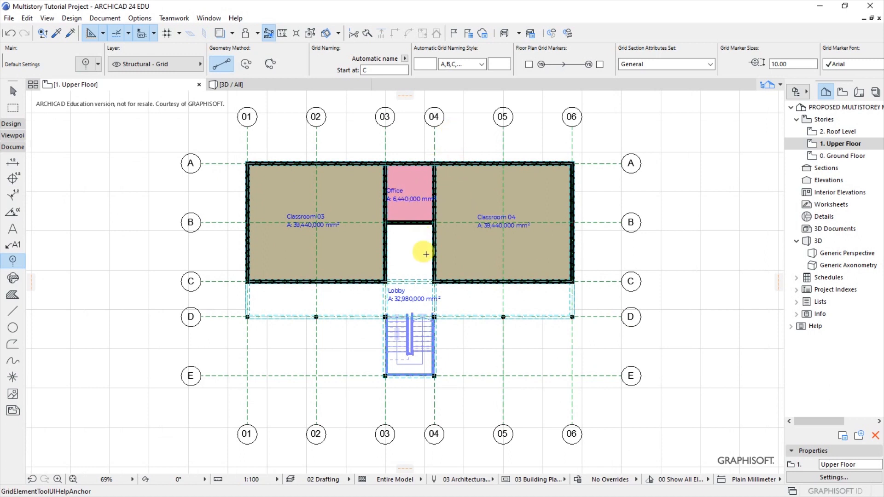
click(827, 147)
click(832, 156)
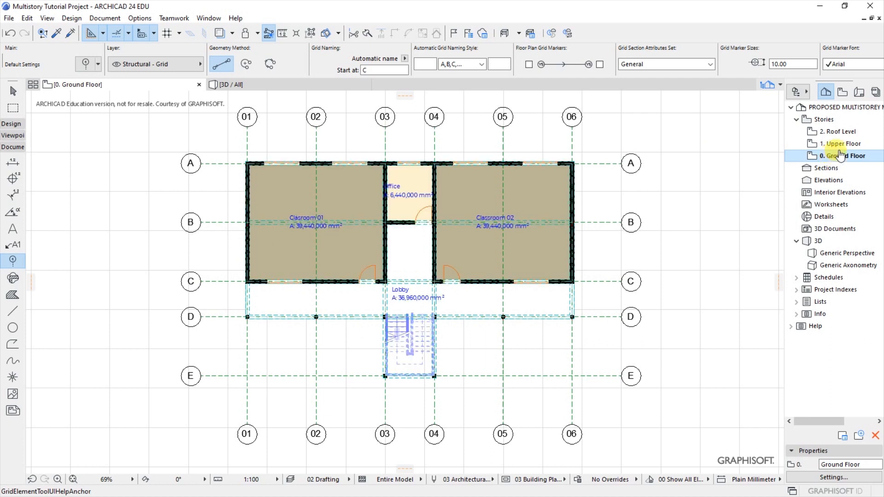
click(841, 144)
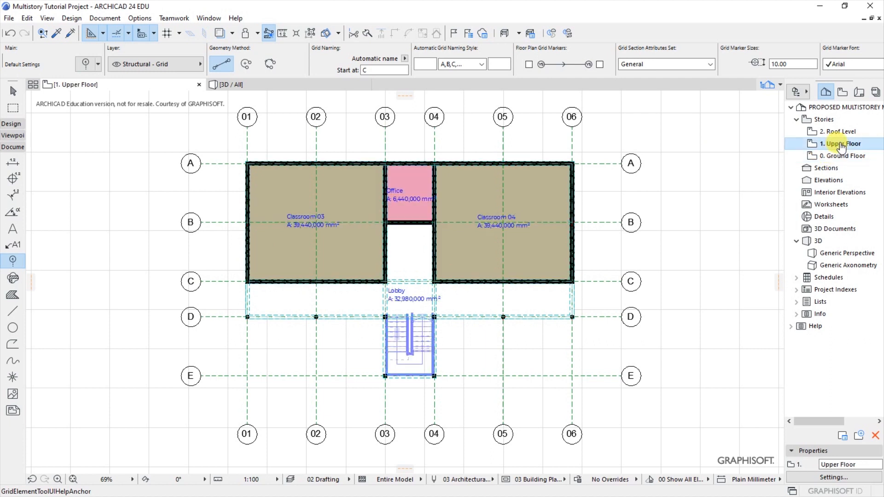
click(834, 133)
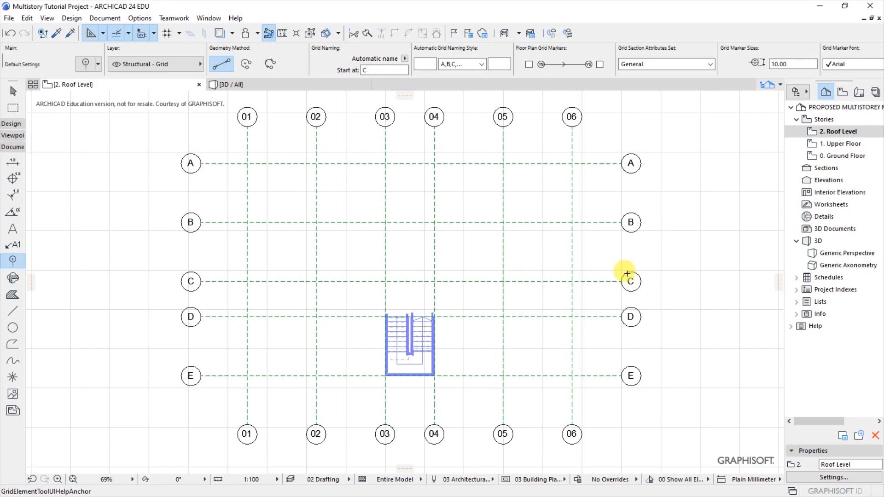
- Return to the upper floor plan, activate the Door tool and open its default settings
click(841, 145)
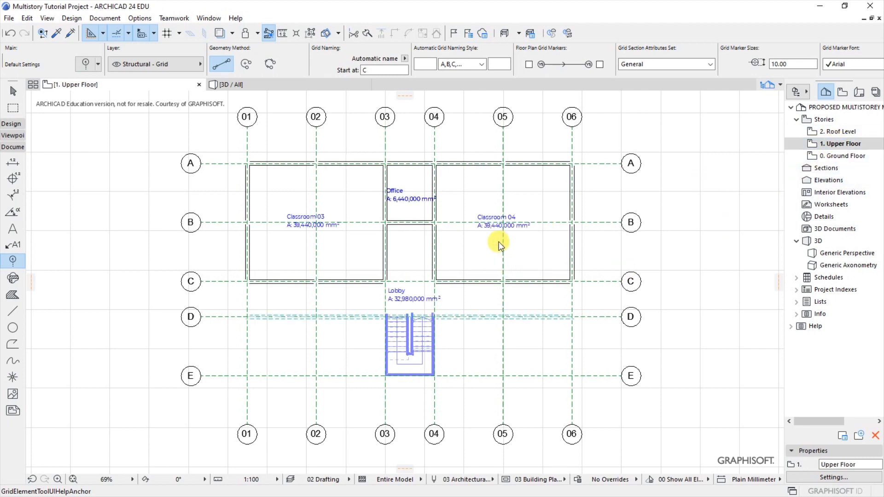
scroll(262, 190, up, 3)
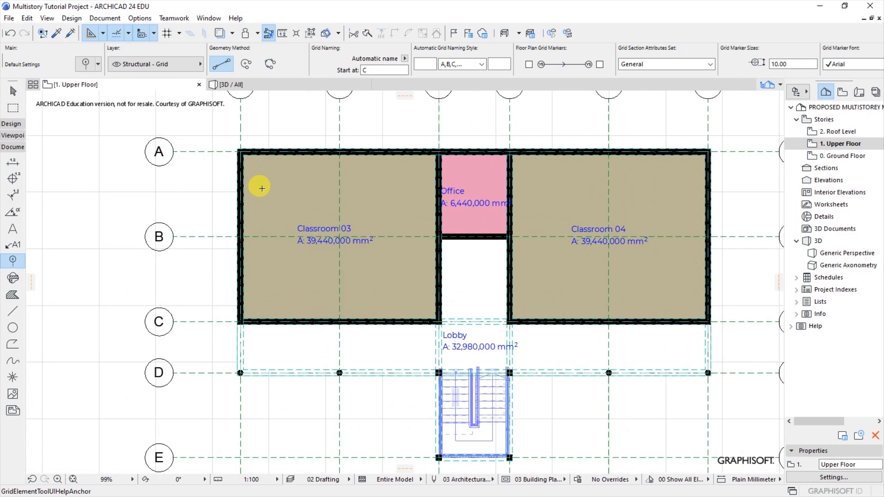
click(72, 18)
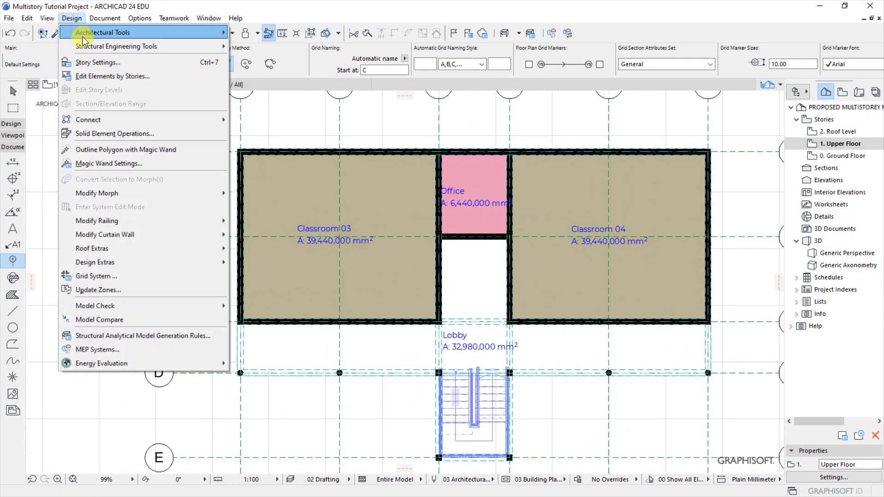
mouse_move(85, 37)
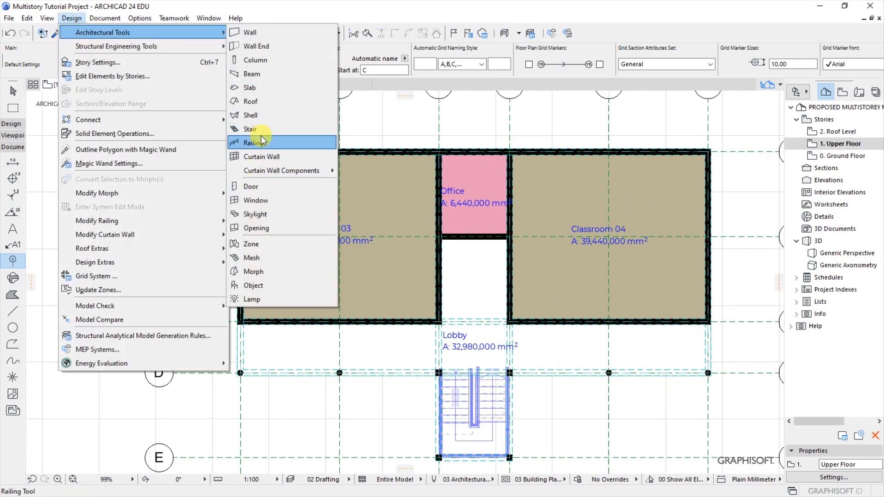
click(254, 186)
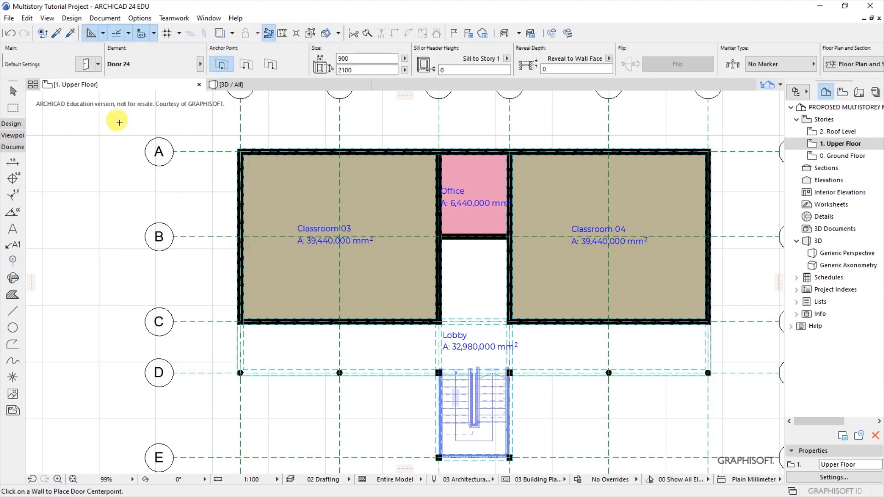
key(ctrl+t)
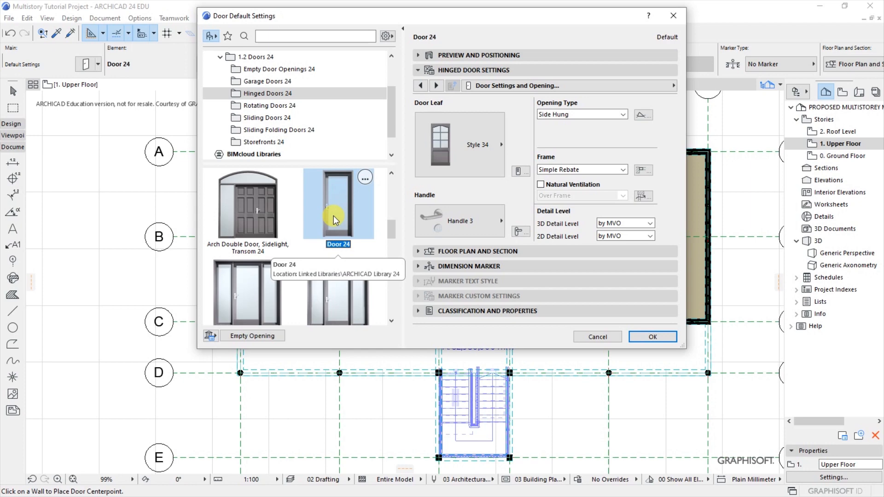
- Examine the width, height and sill values in the door's preview and positioning settings
click(458, 55)
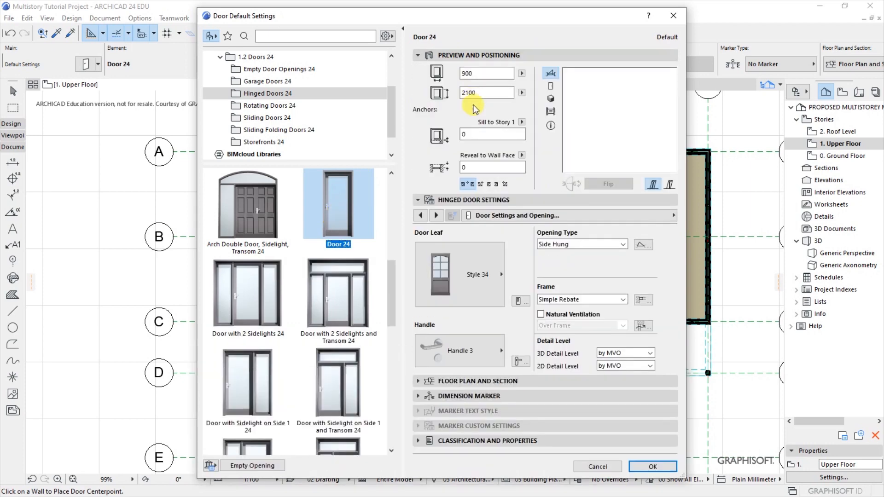
click(477, 75)
double_click(481, 74)
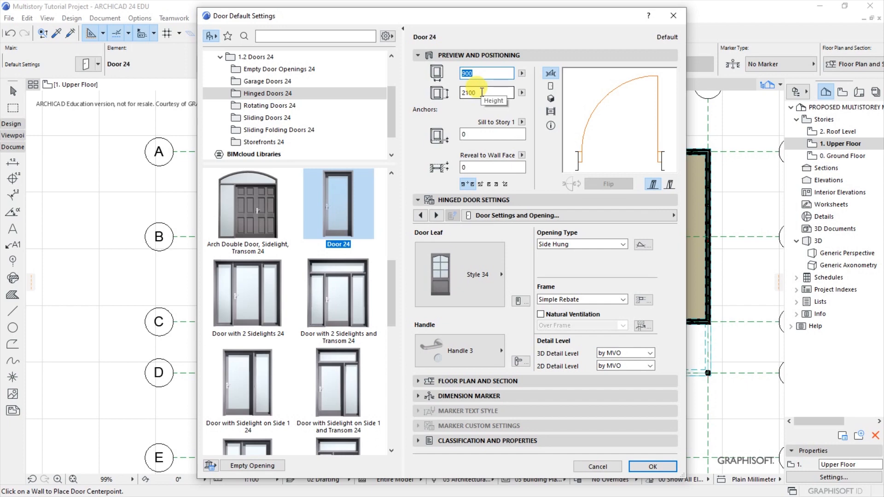
click(476, 92)
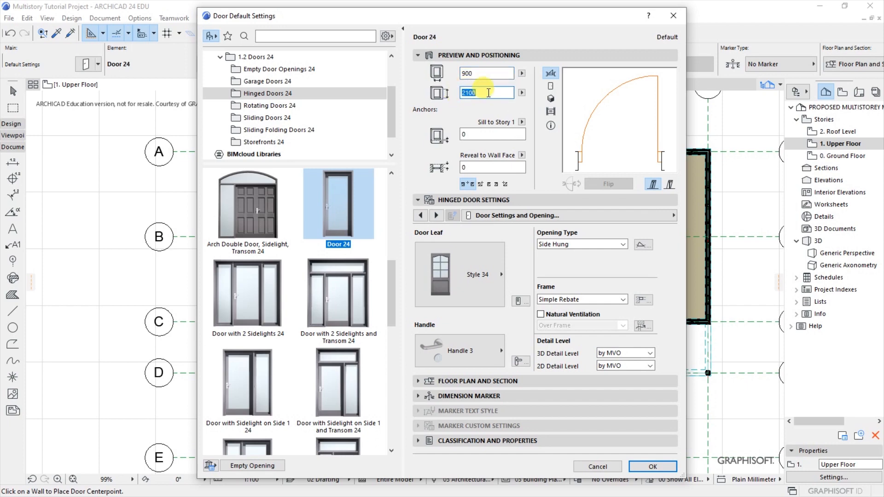
click(473, 135)
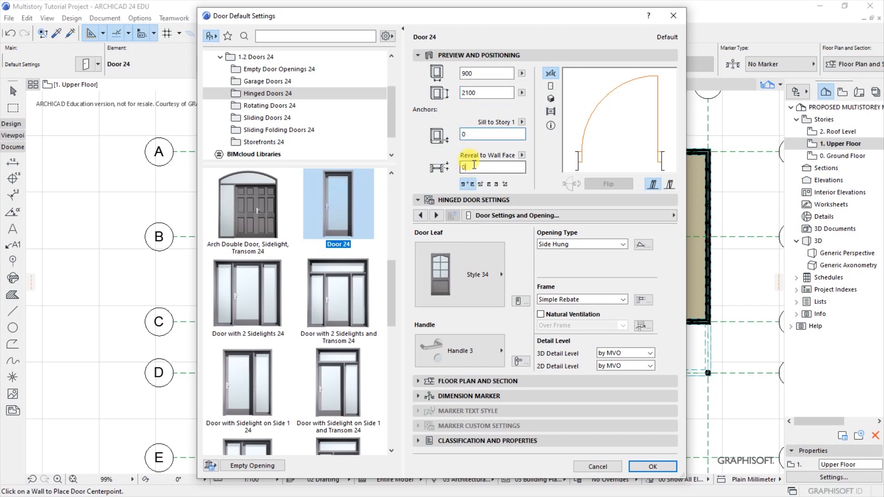
- Keep door leaf Style 34 and Handle 3 for Door 24 and accept the door default settings
click(469, 272)
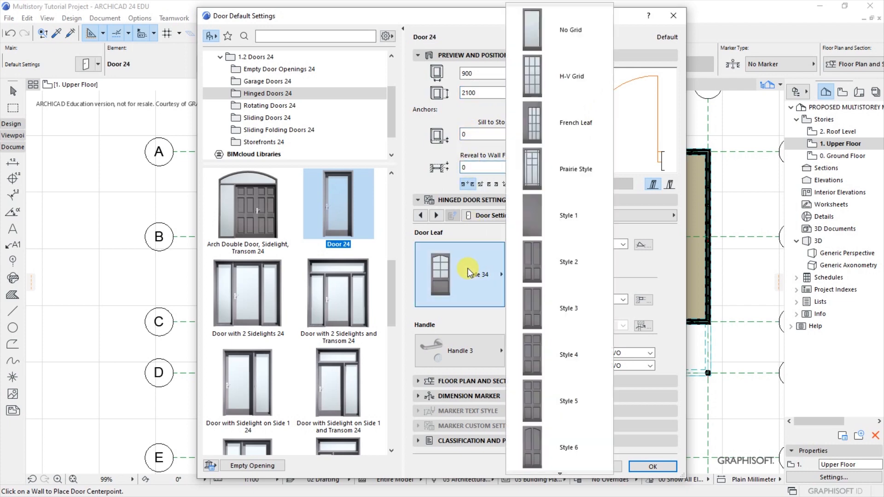
mouse_move(562, 473)
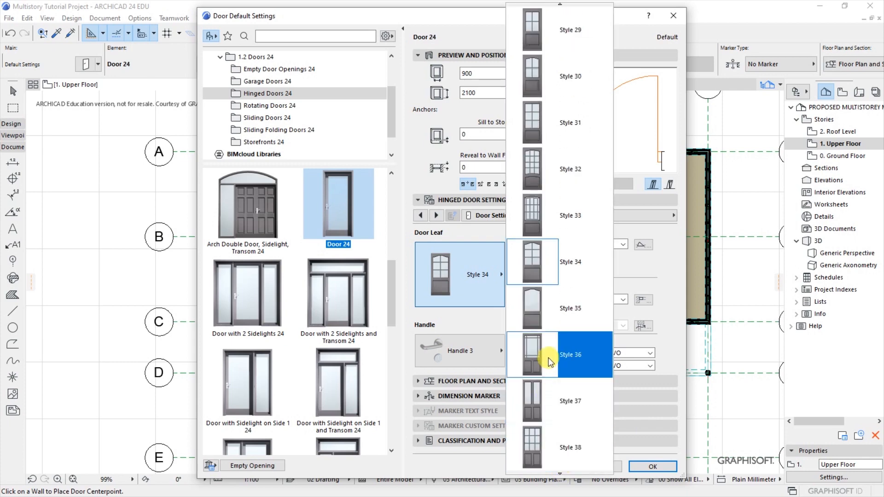
click(534, 258)
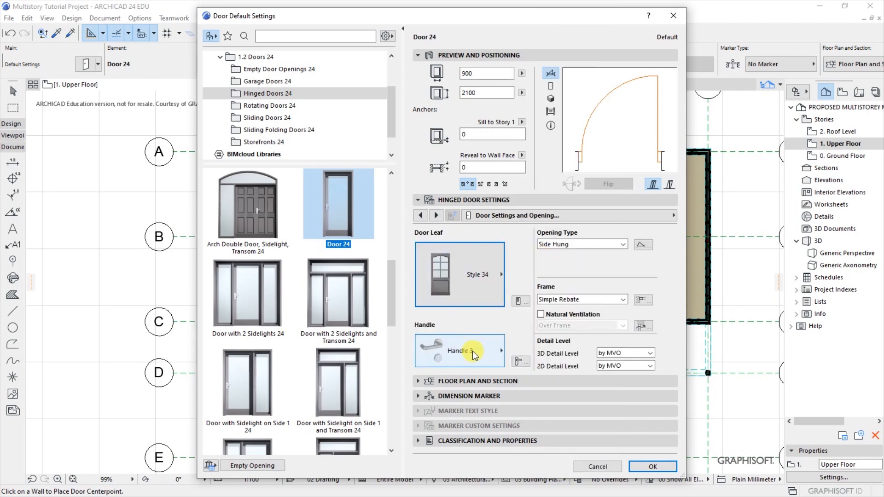
click(468, 352)
click(476, 286)
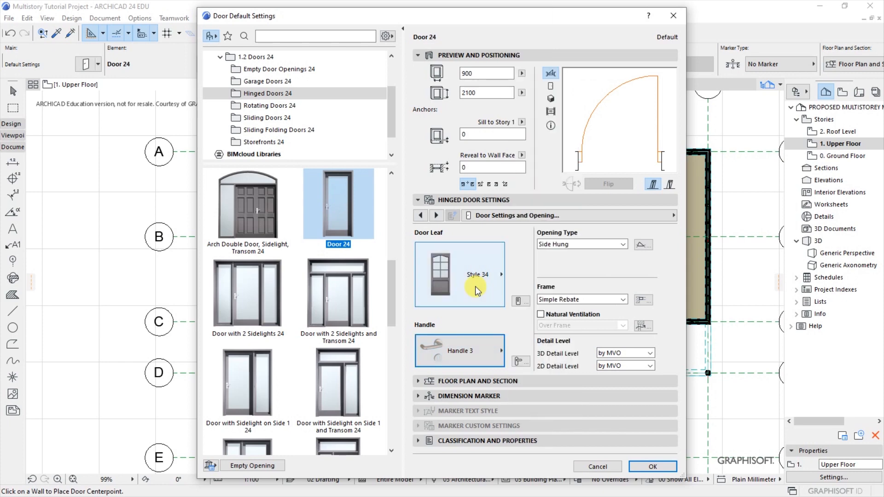
click(475, 287)
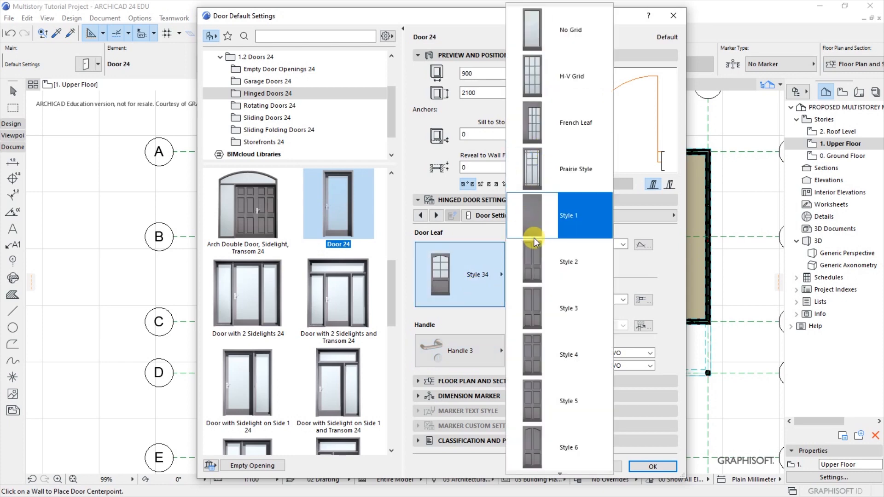
click(455, 360)
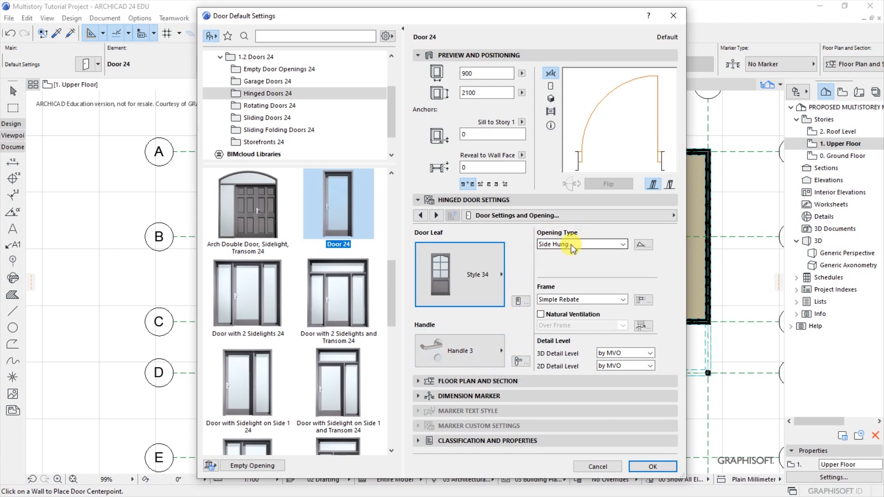
click(652, 466)
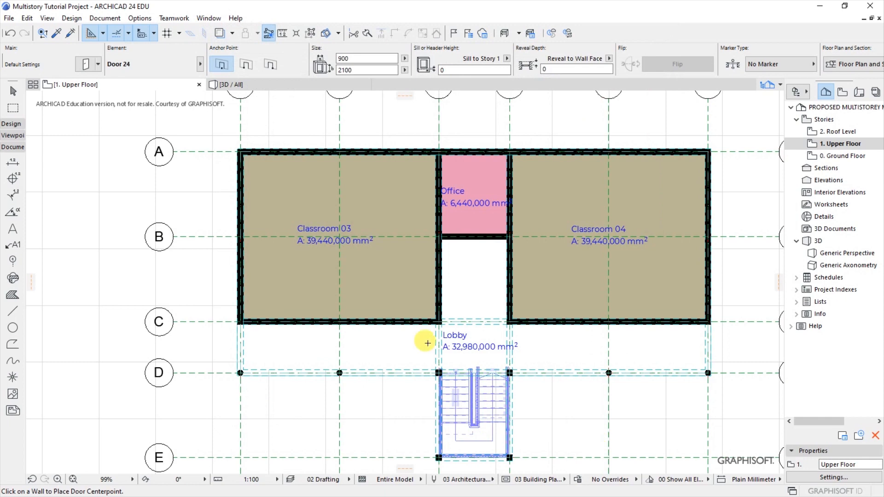
- Place a 900 x 2100 door in Classroom 03's grid C wall near grid 03, hinged on the grid 03 side and opening into the classroom
scroll(416, 325, up, 6)
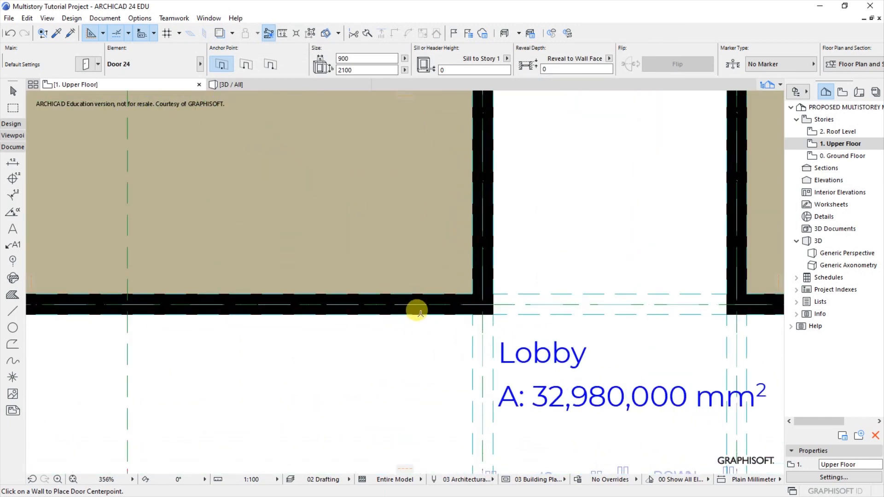
click(411, 315)
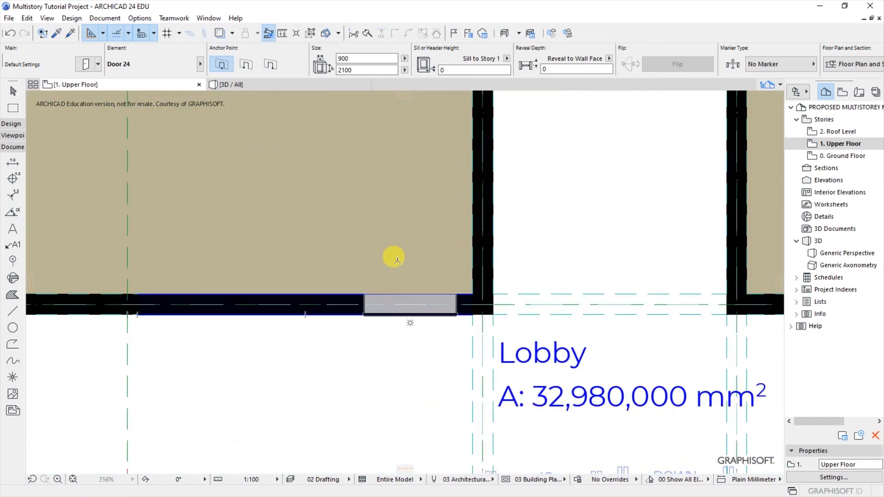
click(542, 186)
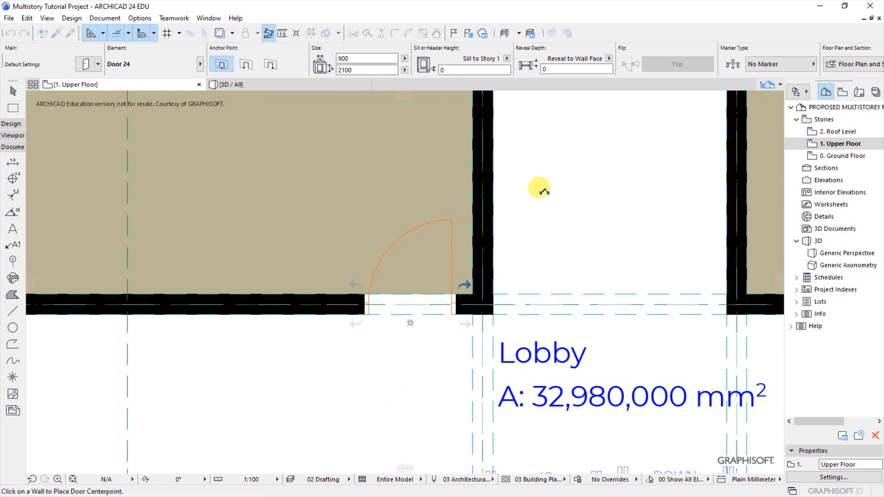
- Place a 900 x 2100 door in the Office wall on grid B near grid 04, opening into the office with its hinge toward grid 04
scroll(283, 304, down, 4)
scroll(282, 306, down, 2)
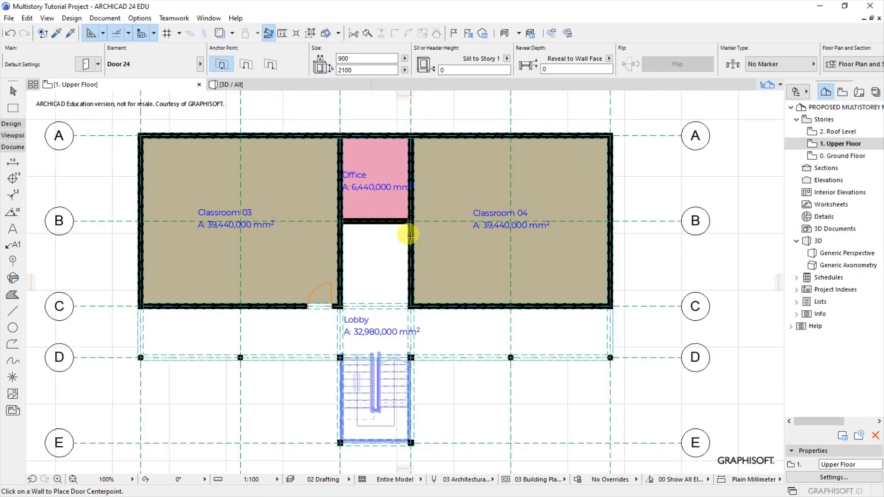
scroll(405, 230, up, 5)
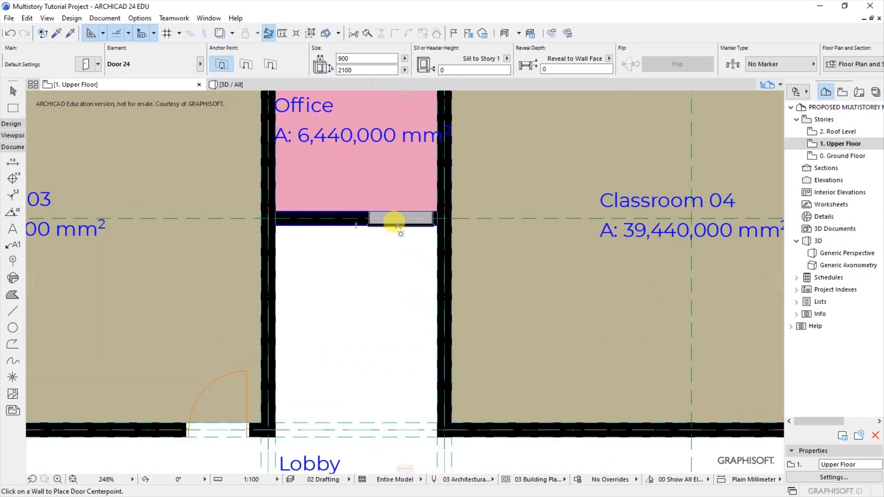
click(396, 224)
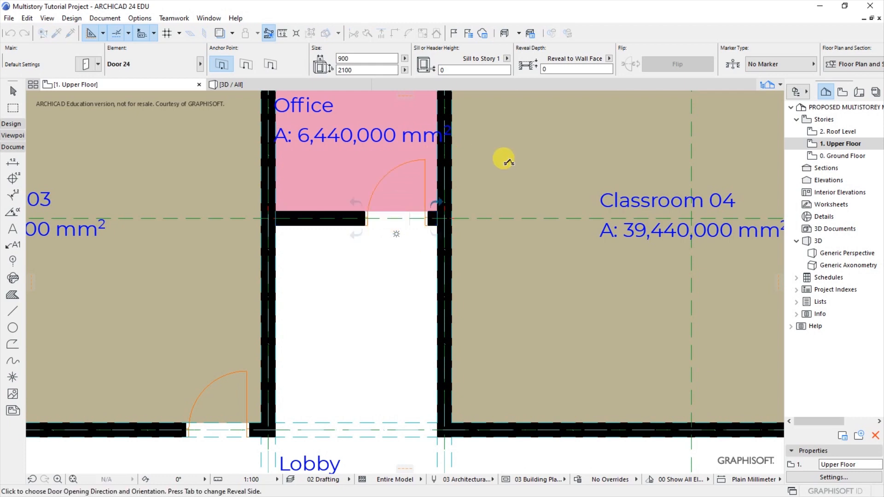
click(458, 187)
- Place a 900 x 2100 door in Classroom 04's grid C wall beside grid 04, hinged on the grid 04 side and opening into the classroom
scroll(432, 289, down, 4)
scroll(395, 270, up, 3)
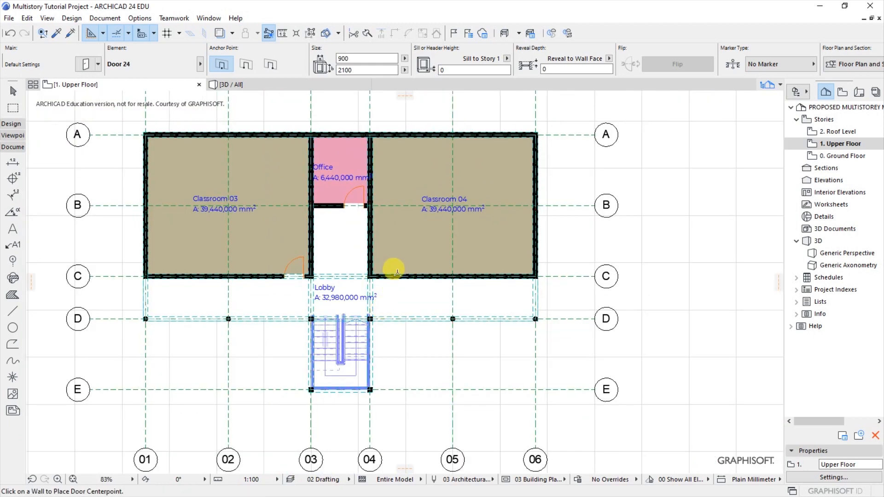
scroll(362, 273, up, 4)
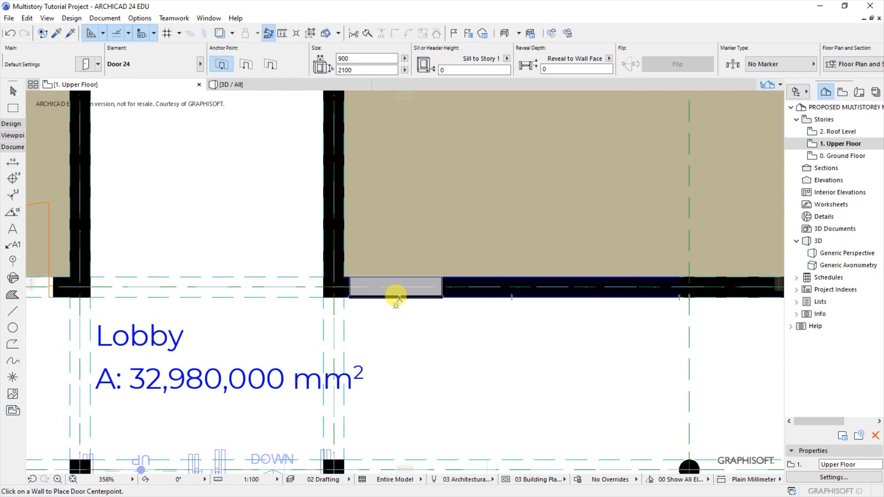
click(401, 297)
click(281, 178)
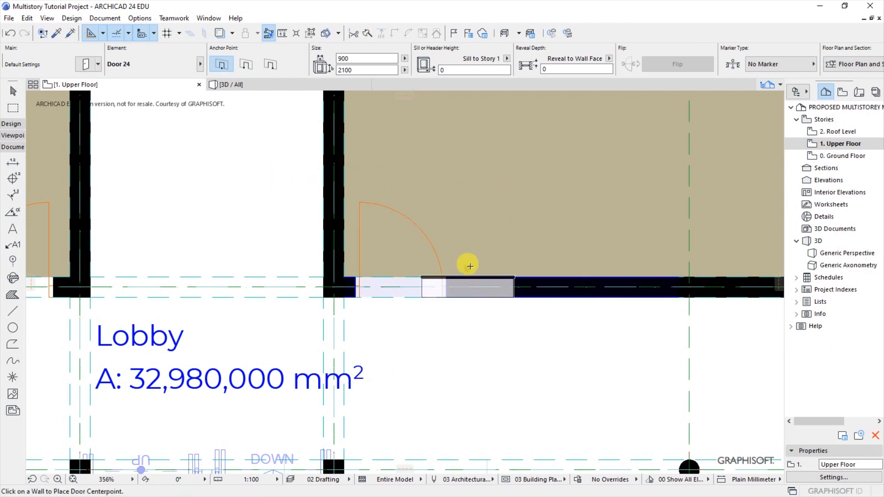
- Move the office door along its wall until its jamb meets the face of the grid 04 wall, and clear the selection
scroll(470, 270, down, 5)
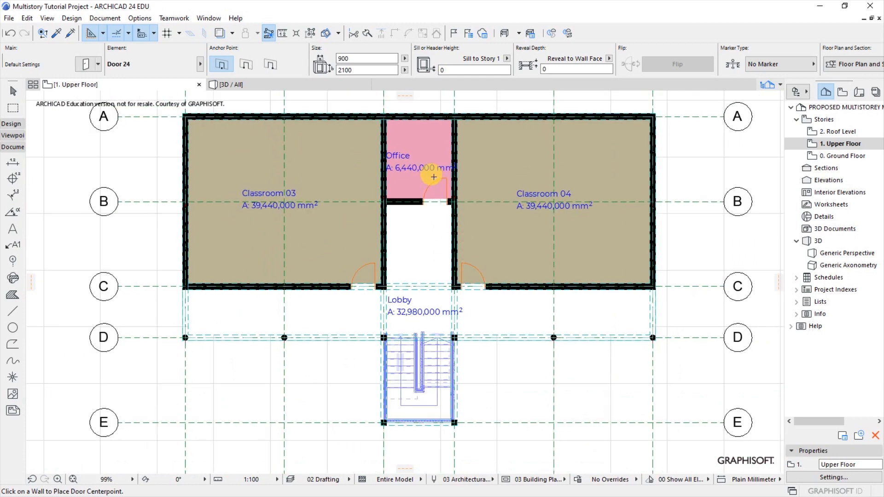
scroll(453, 195, up, 2)
scroll(453, 196, up, 1)
click(453, 196)
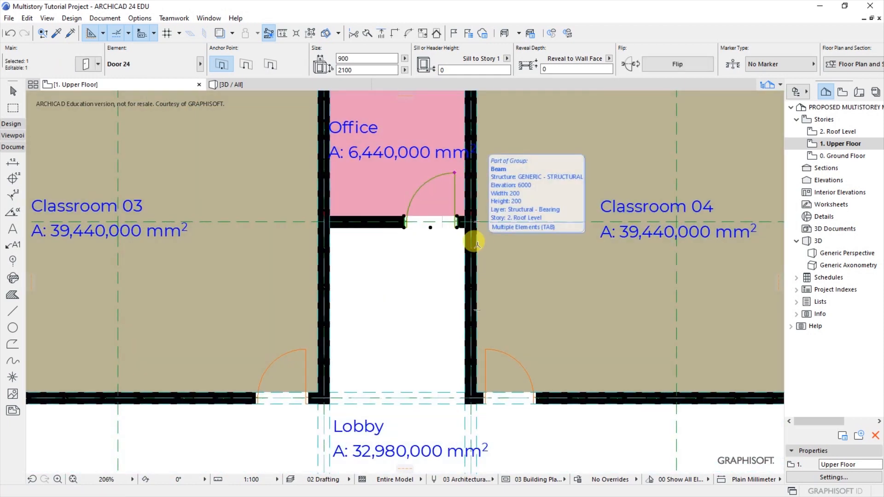
key(ctrl+d)
scroll(458, 225, up, 3)
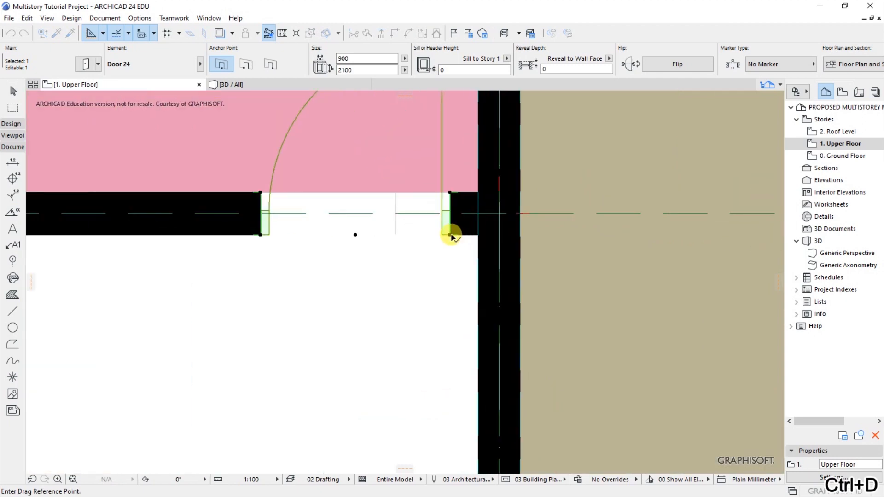
click(450, 234)
click(477, 235)
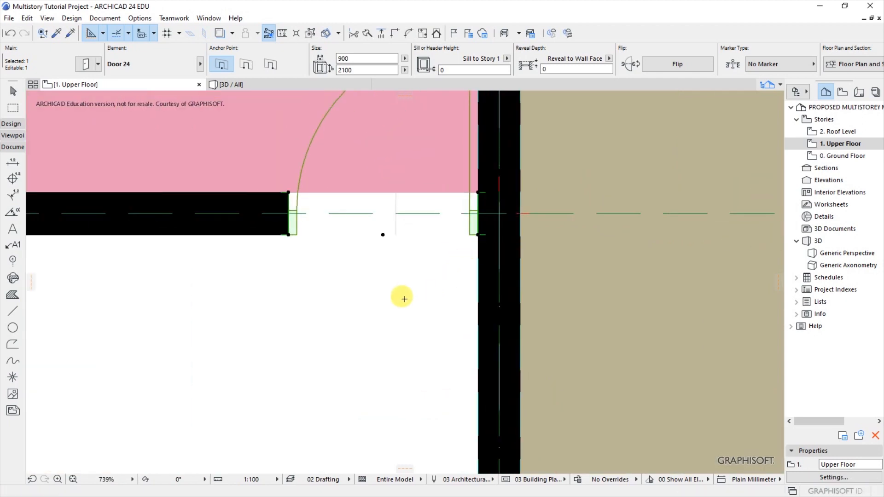
key(Escape)
- Activate the Window tool and open its default settings
scroll(430, 234, down, 8)
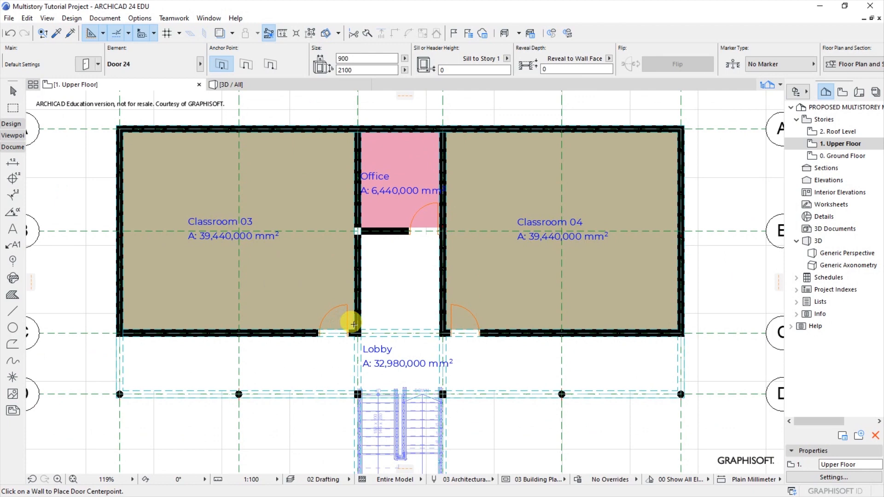
scroll(357, 323, up, 2)
scroll(402, 304, down, 5)
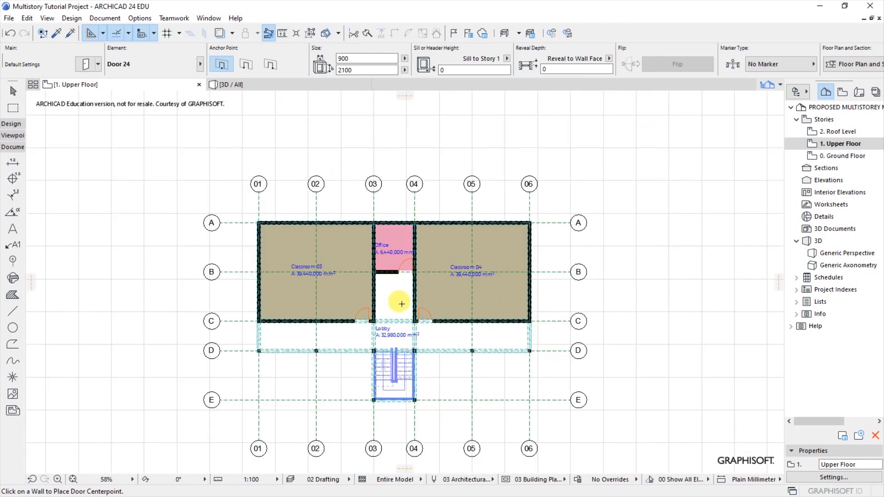
scroll(337, 310, up, 4)
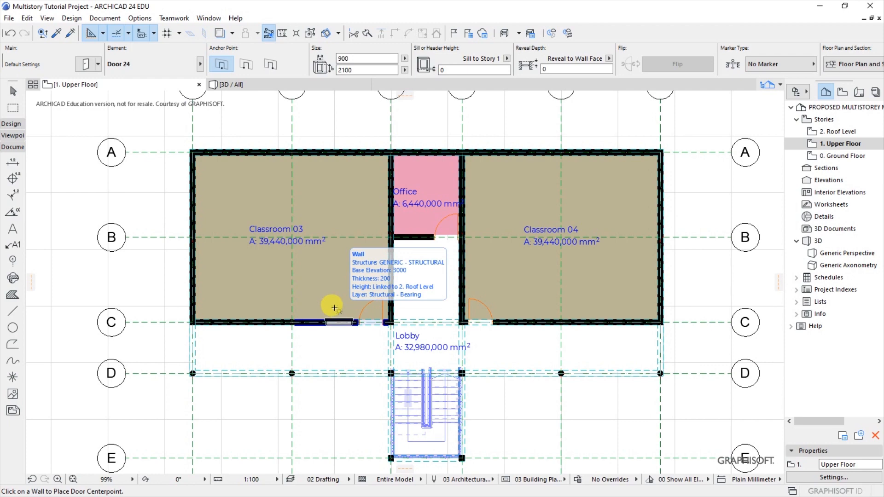
click(71, 18)
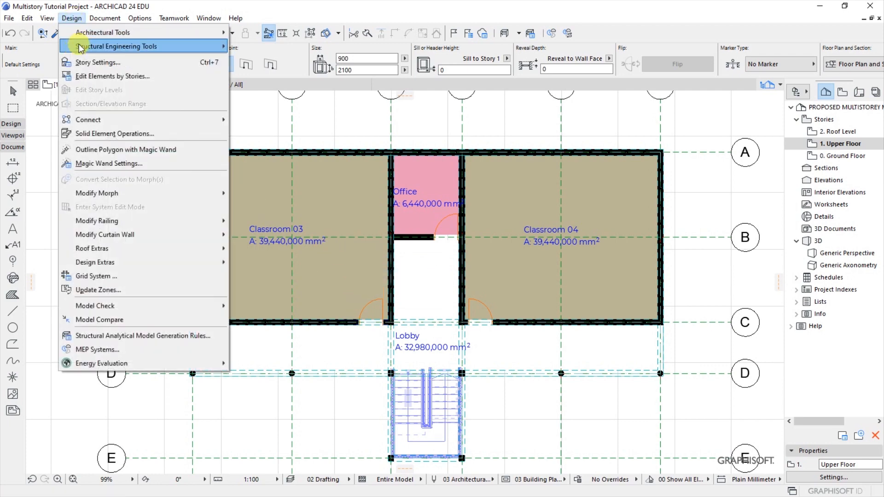
mouse_move(106, 32)
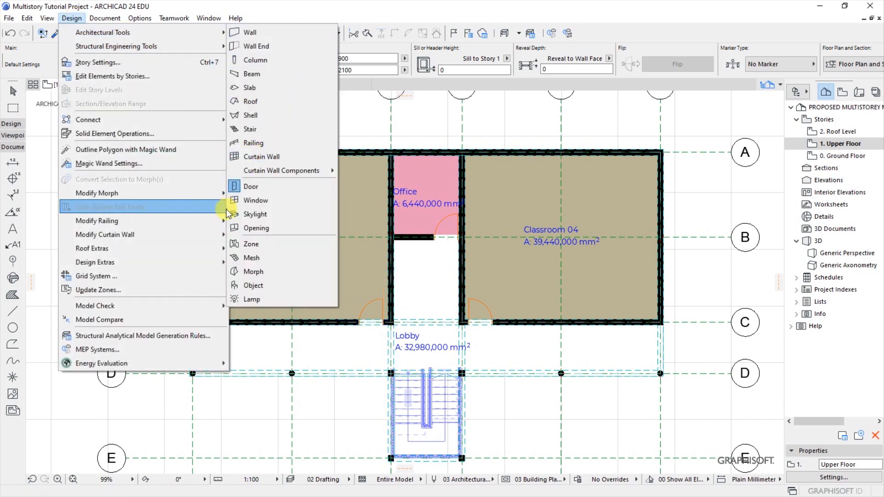
click(258, 201)
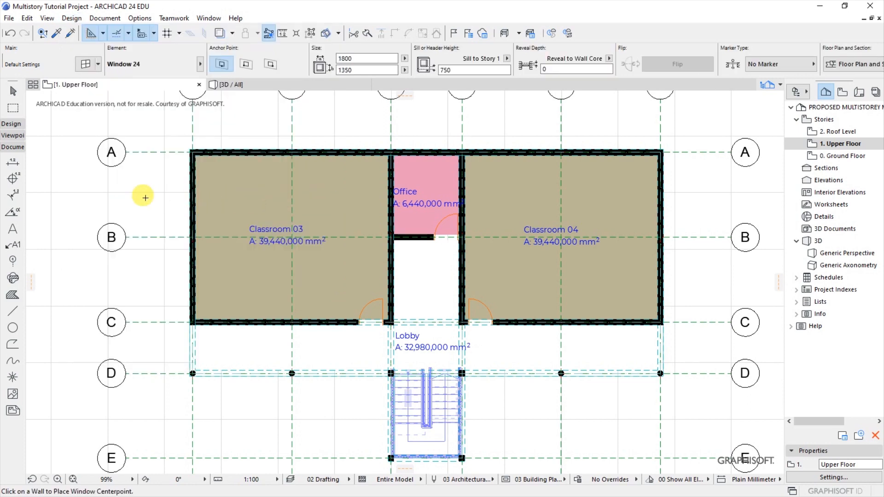
key(ctrl+t)
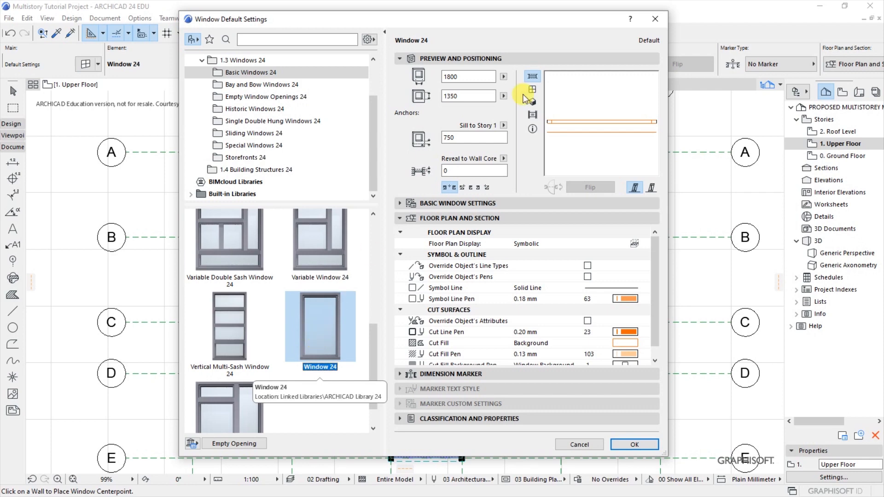
- Examine the width, height, sill and reveal values in the default settings of Window 24
click(459, 137)
click(468, 77)
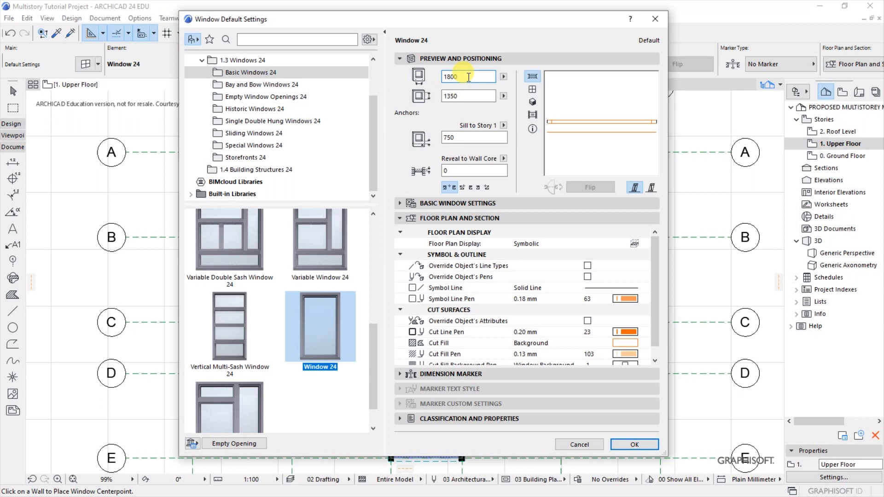
click(458, 95)
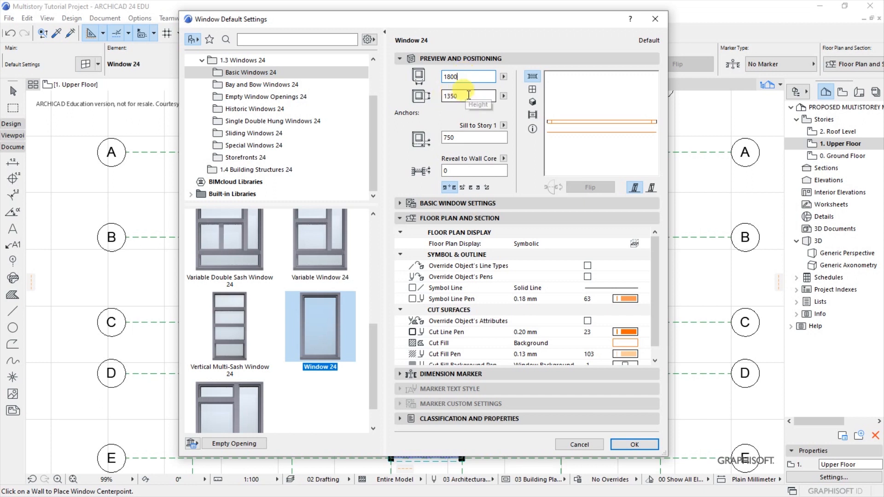
click(467, 137)
click(466, 136)
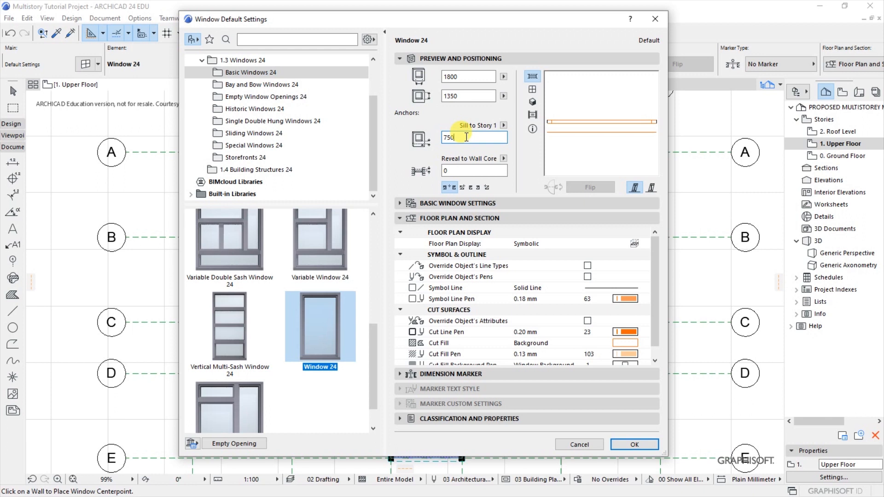
click(461, 171)
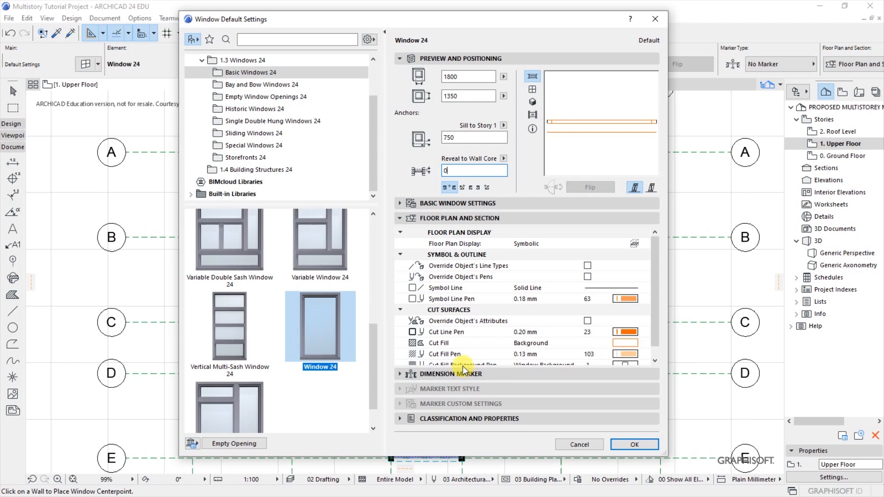
- Place three 1800 x 1350 windows with a 750 sill in Classroom 03: two in the grid A wall, one in the grid C wall between grids 01 and 02
click(633, 445)
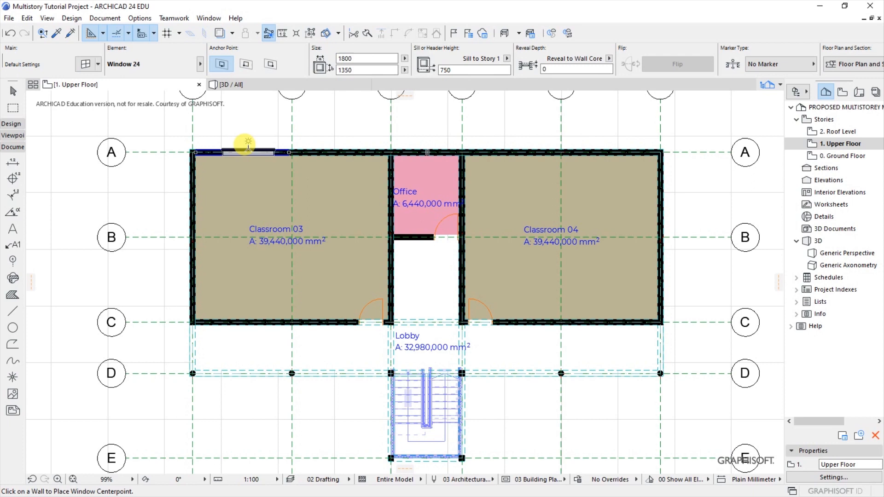
click(249, 149)
click(243, 115)
click(348, 147)
click(341, 115)
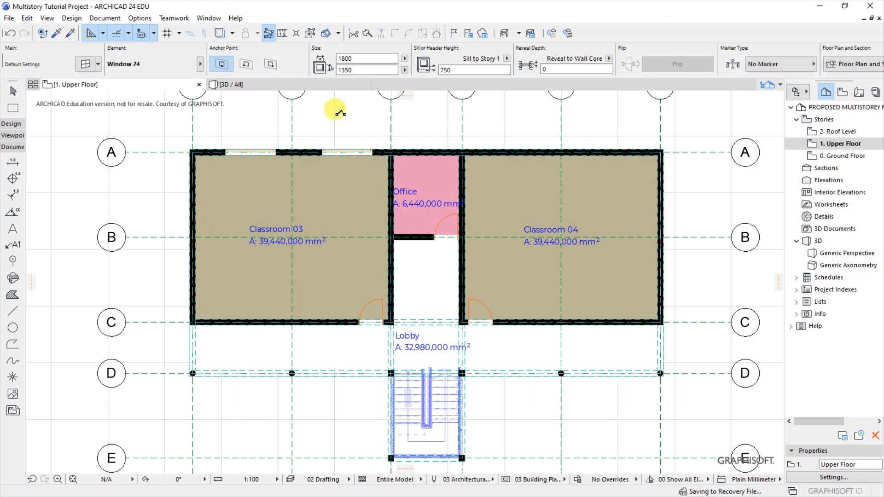
click(246, 331)
click(247, 349)
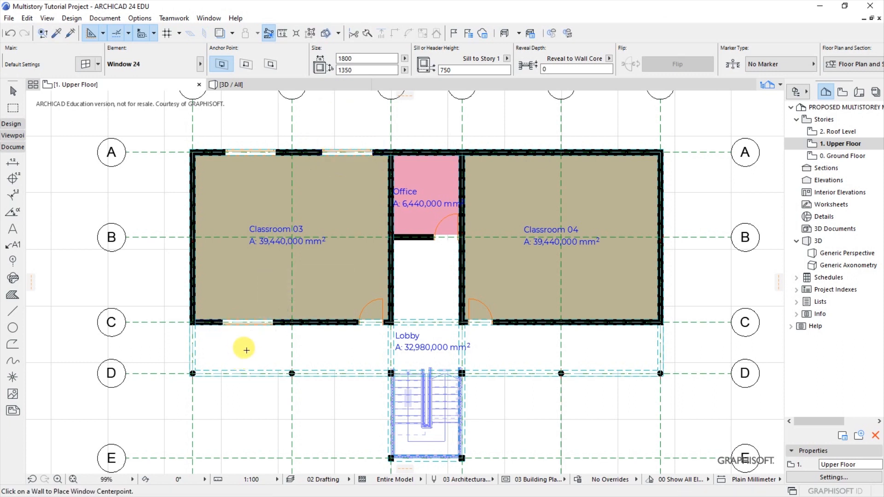
- Place three 1800 x 1350 windows in Classroom 04: two in the grid A wall and one in the grid C wall between grids 05 and 06
click(517, 144)
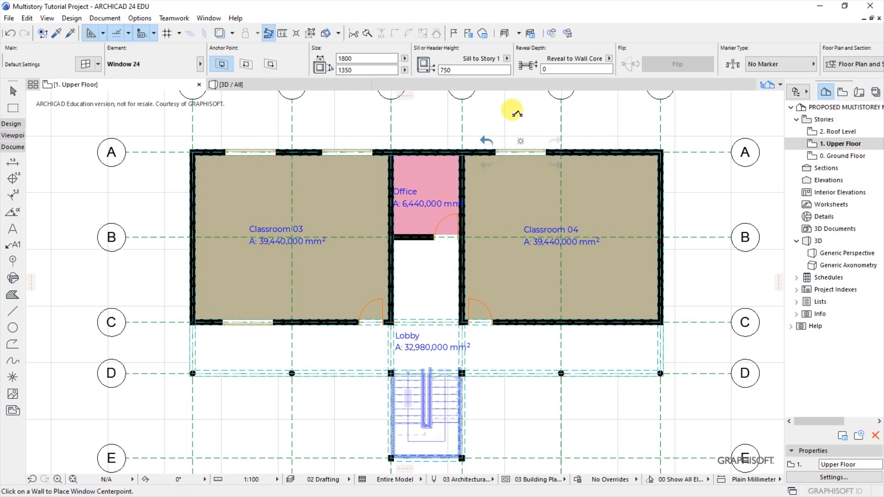
click(517, 113)
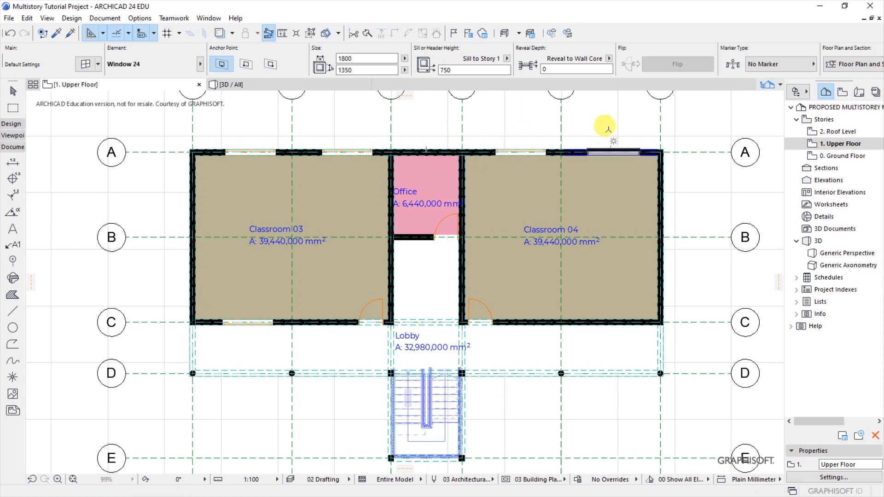
click(608, 129)
click(603, 115)
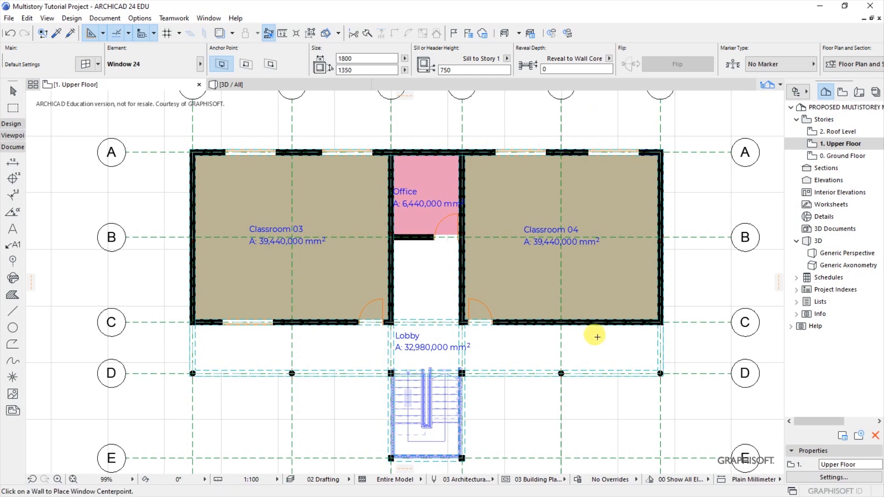
click(602, 333)
click(606, 360)
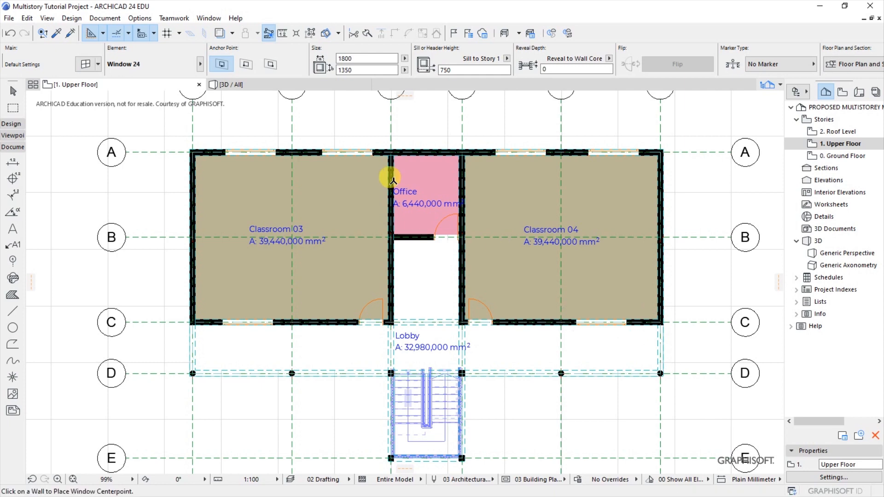
- Place a window centred in the office's grid A wall, set its width to 1200, and clear the selection
click(427, 152)
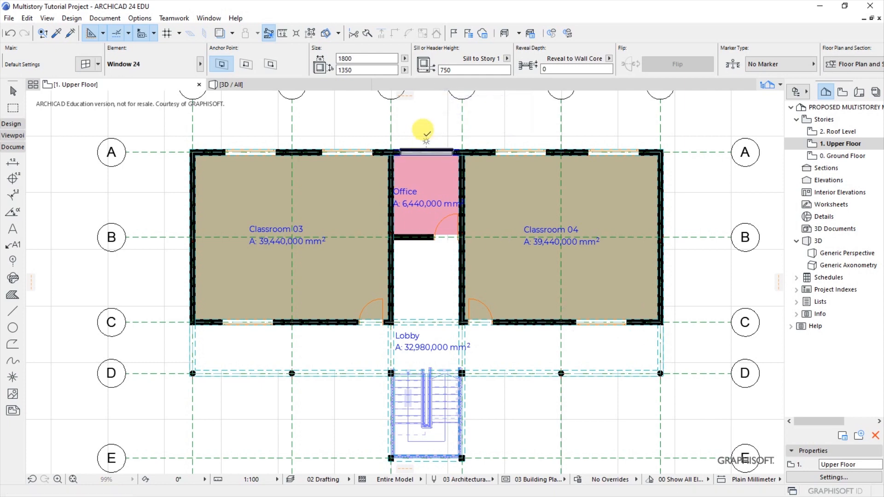
click(421, 109)
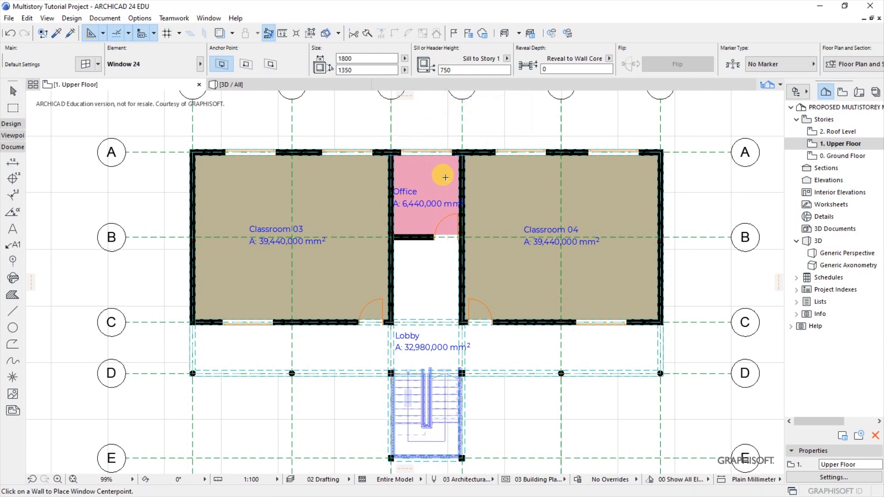
shift+click(452, 152)
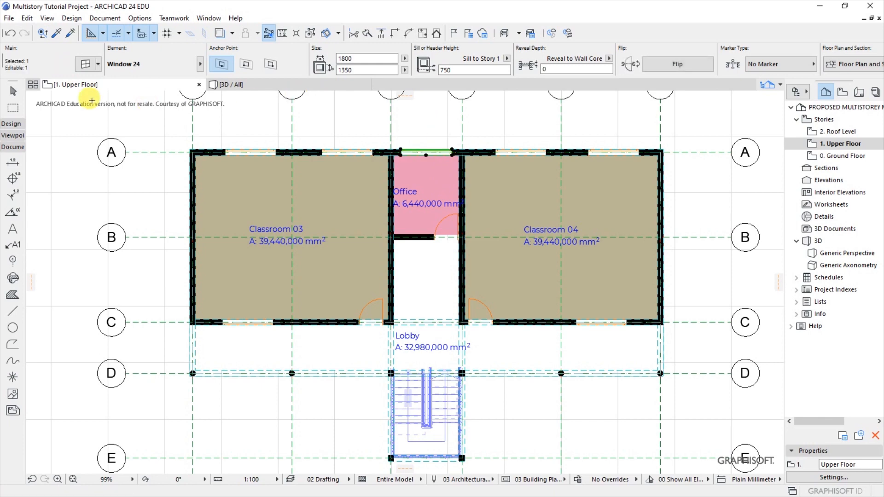
click(85, 66)
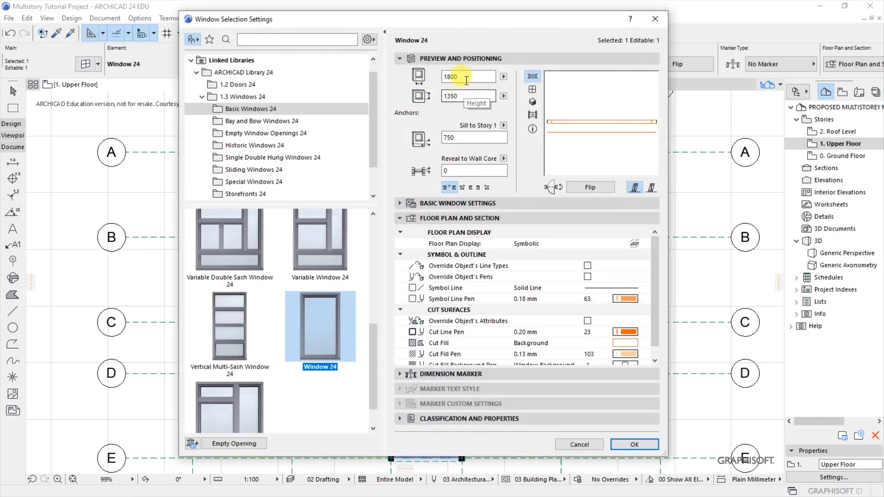
double_click(447, 77)
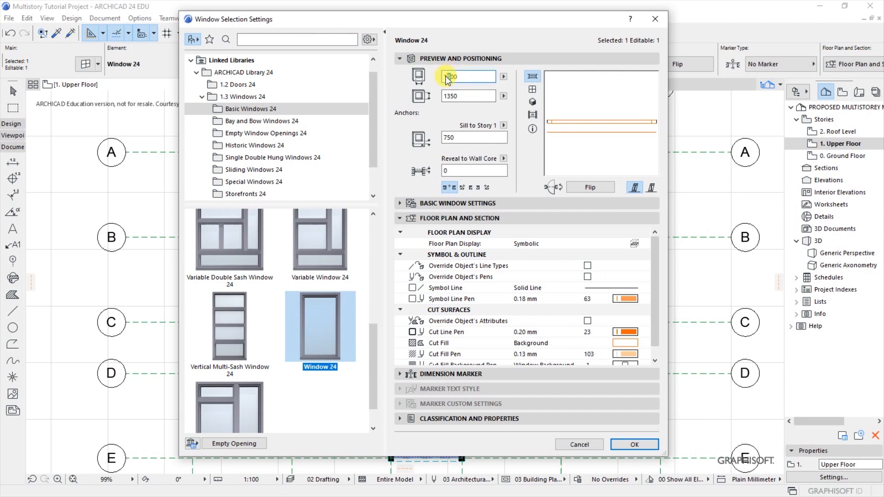
click(635, 444)
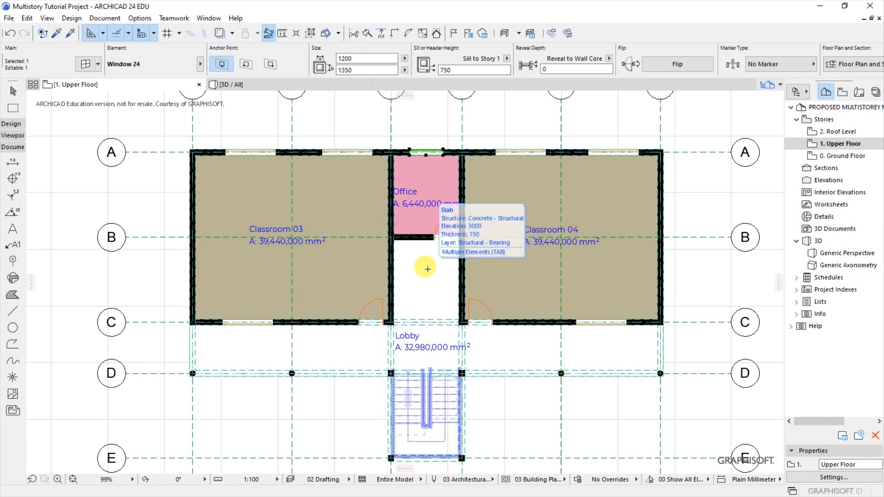
key(Escape)
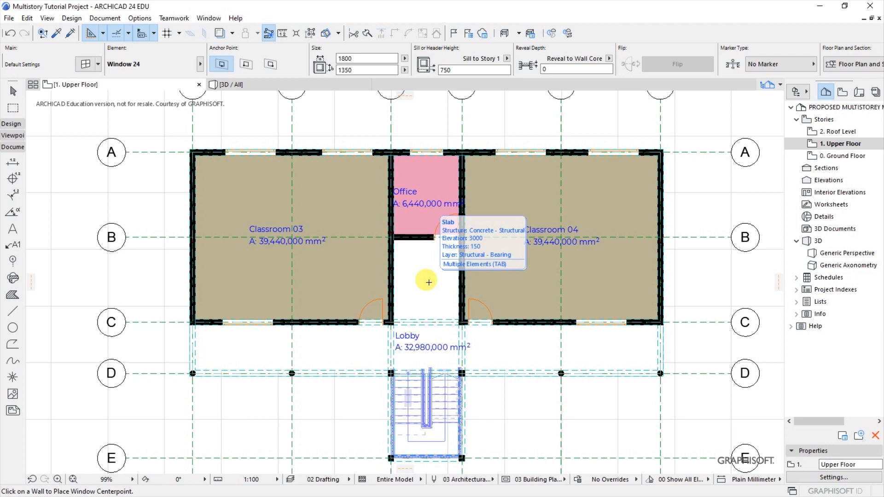
- Examine the doors and windows of the building in the 3D view and return to the Upper Floor plan
scroll(426, 276, down, 2)
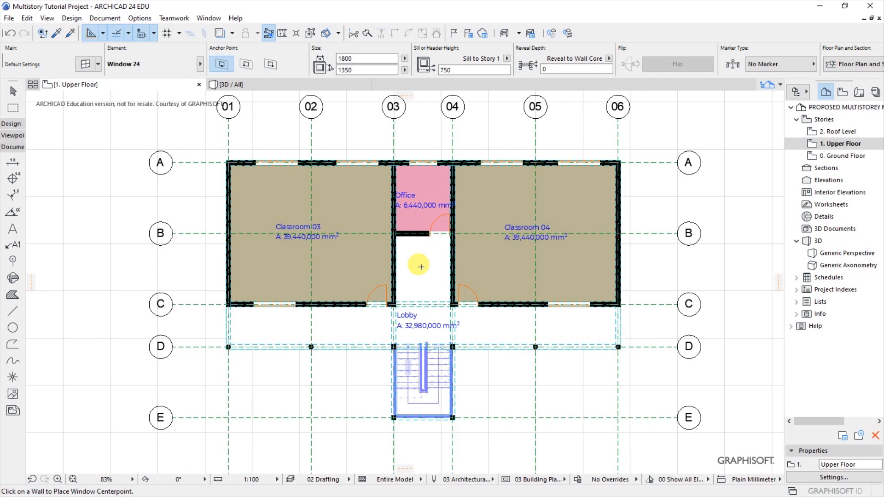
scroll(421, 267, up, 2)
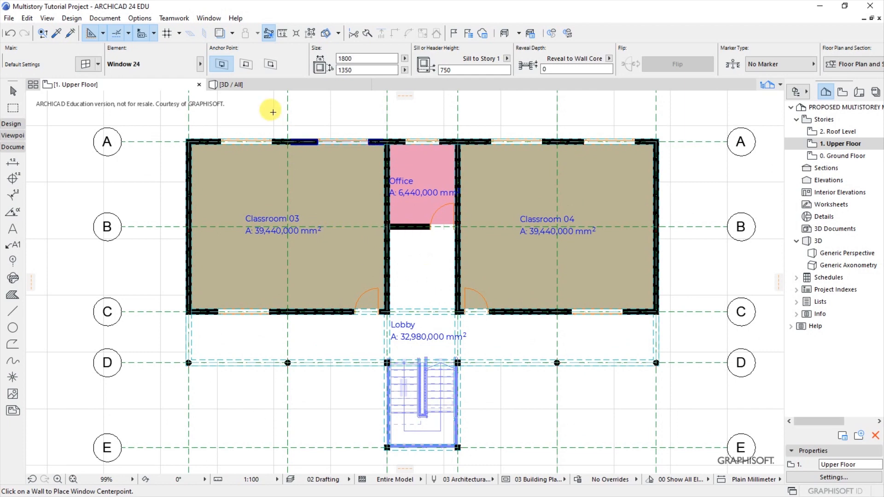
click(241, 84)
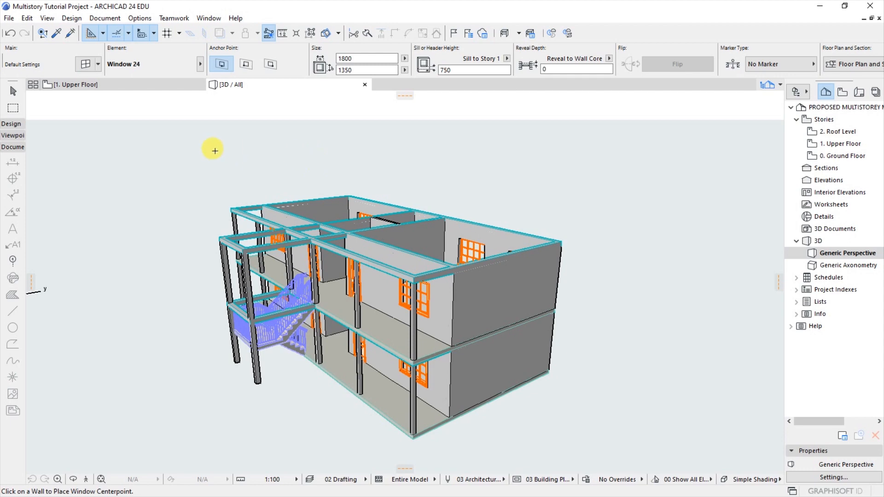
click(154, 88)
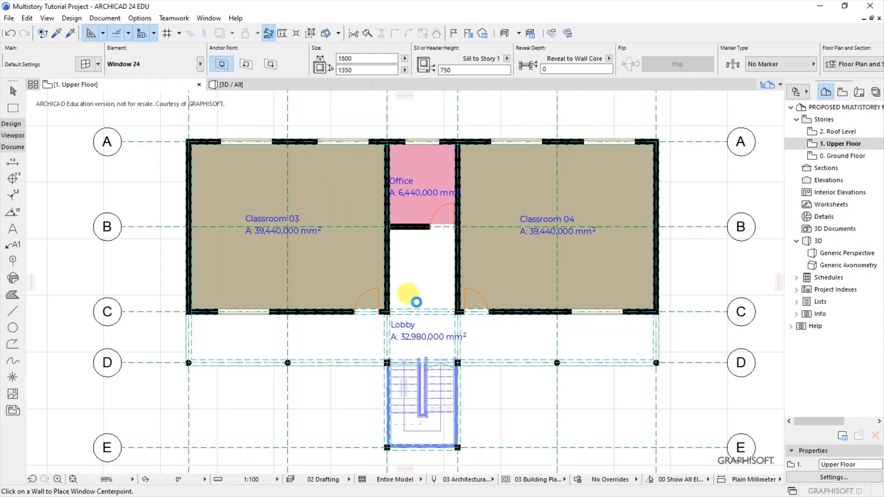